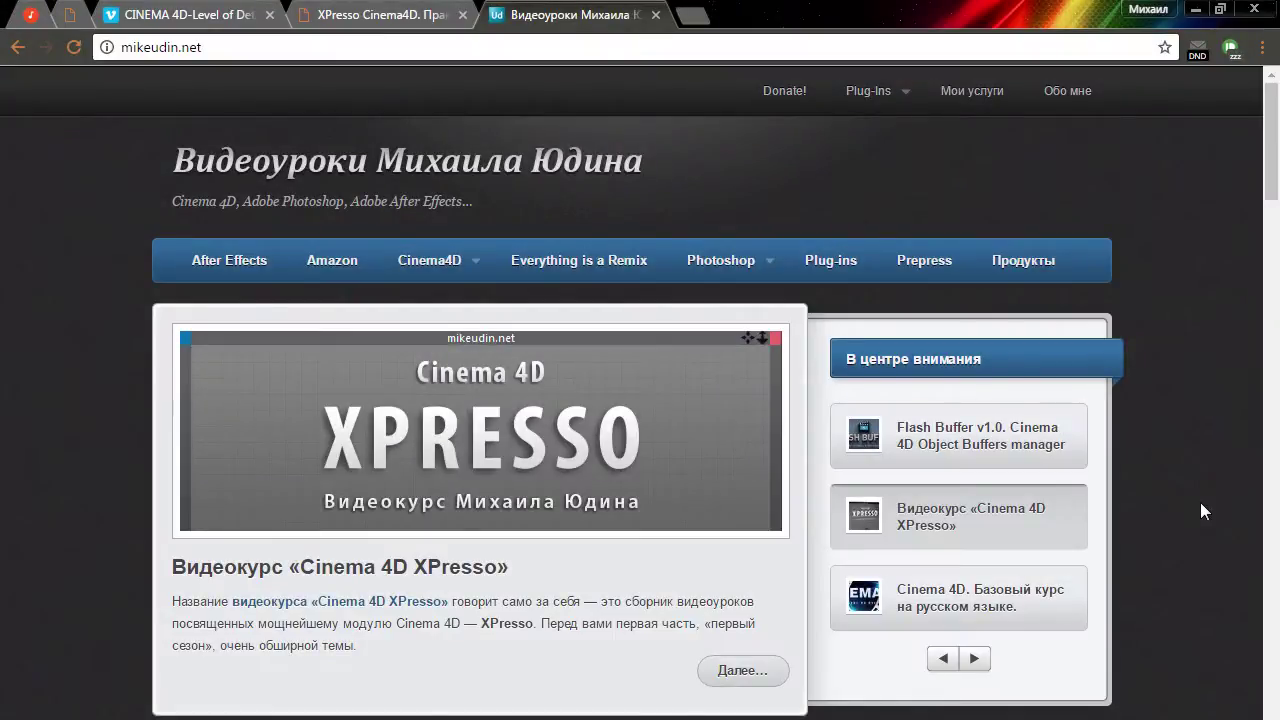
# - Play the CINEMA 4D Level of Detail Test video on Vimeo and pause it at 00:28
pyautogui.click(208, 22)
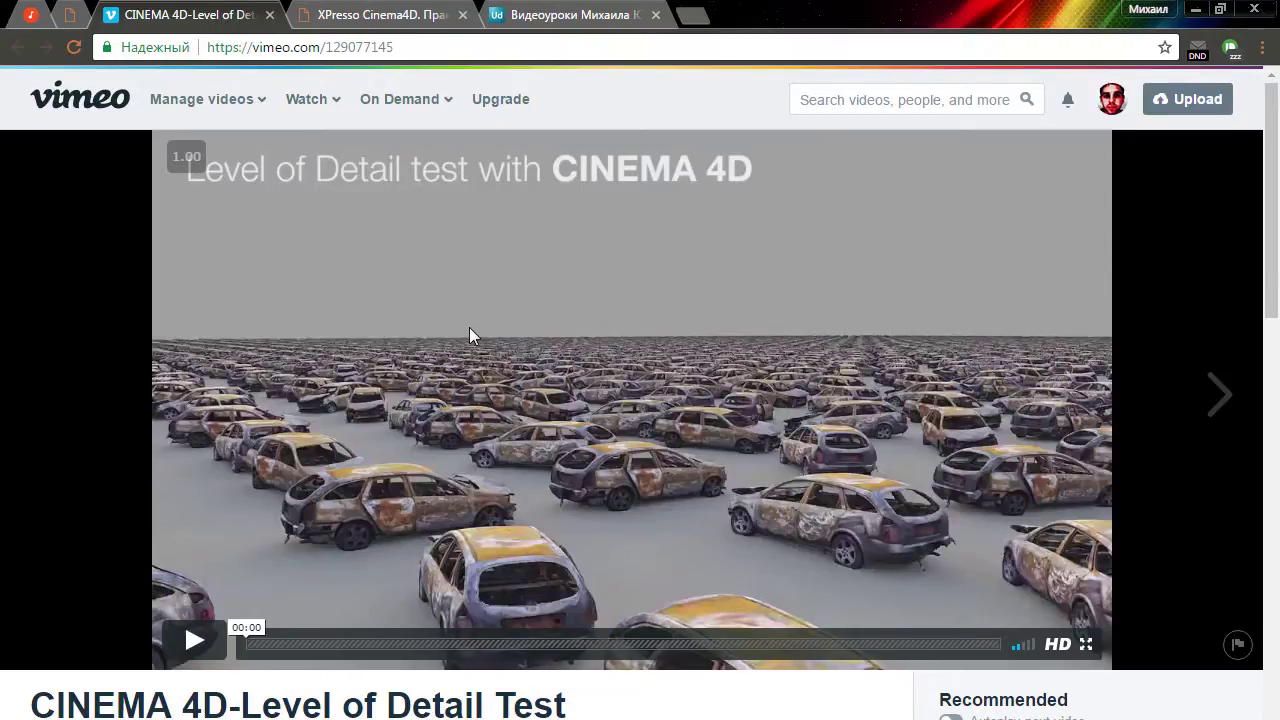
pyautogui.click(197, 641)
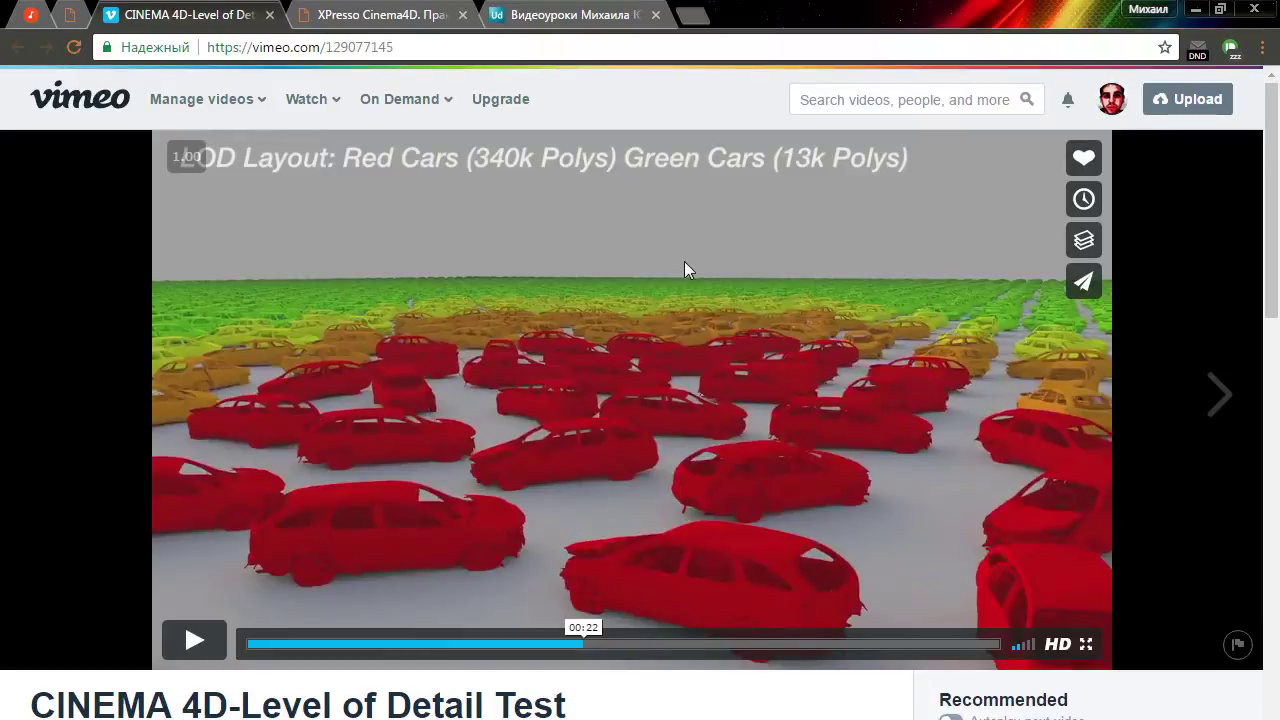
pyautogui.click(197, 645)
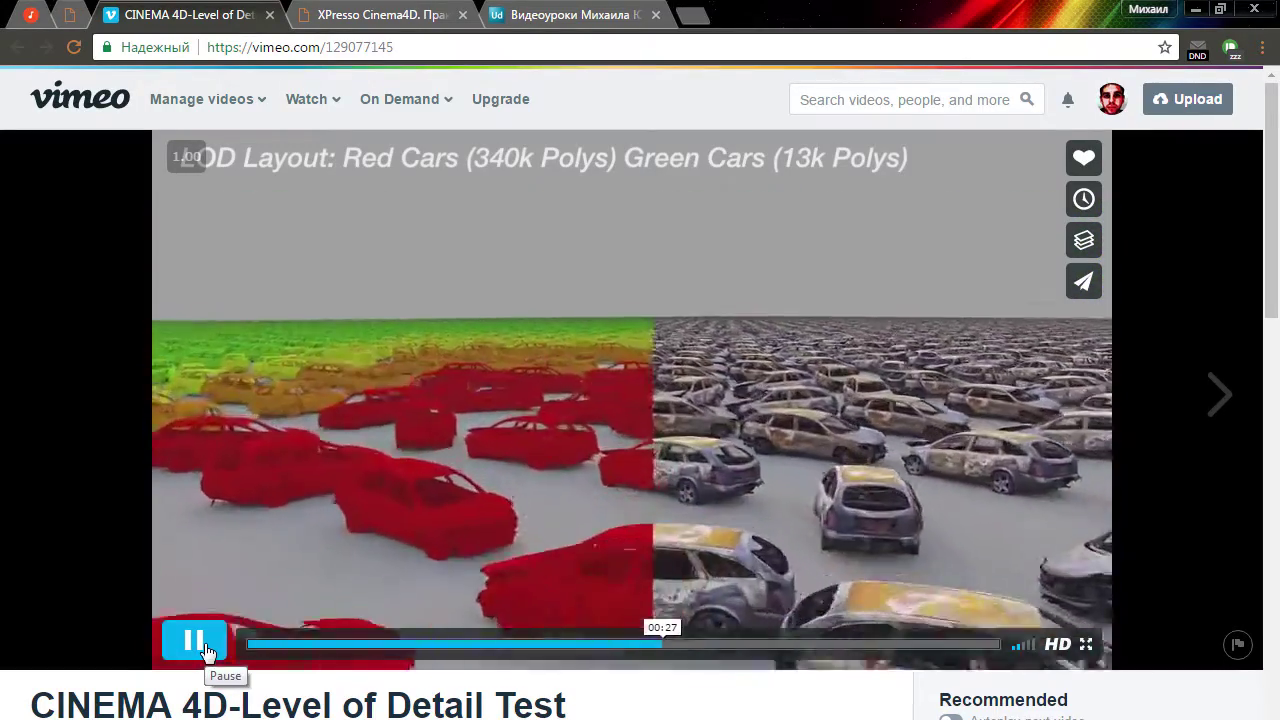
pyautogui.click(200, 645)
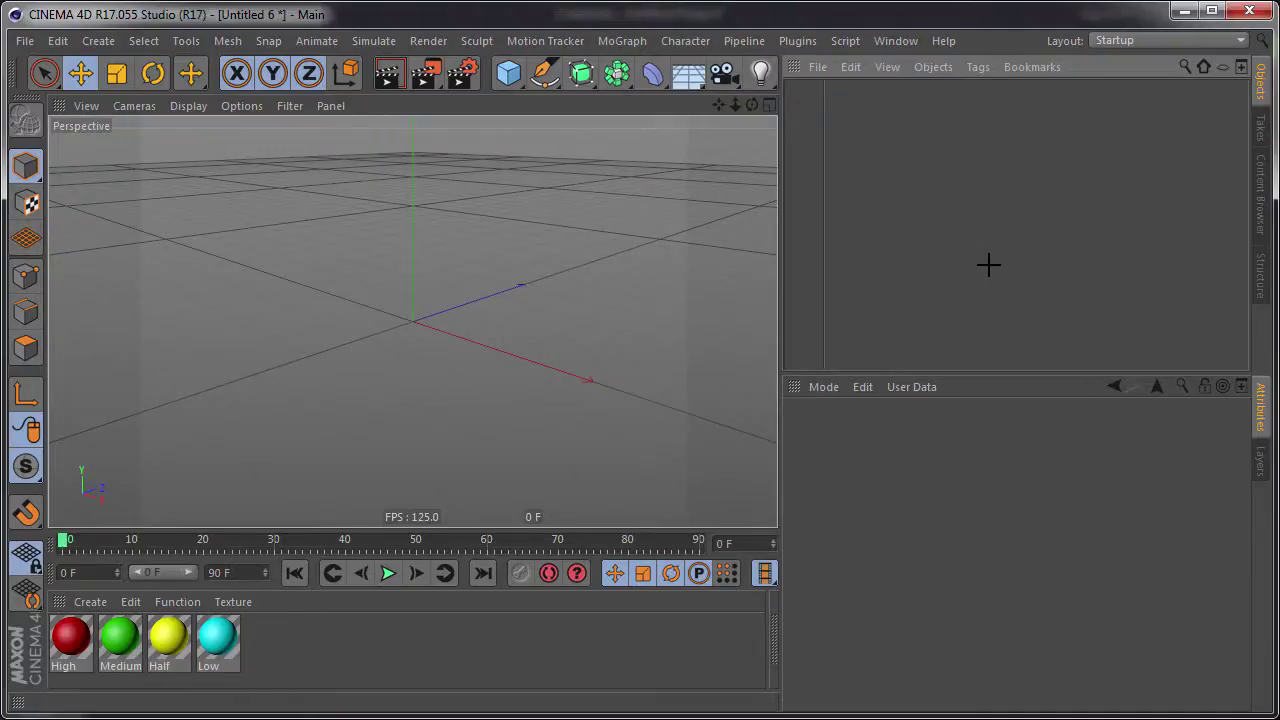
# - Widen the Object Manager name column and add a Sphere primitive to the scene
pyautogui.moveTo(822, 233); pyautogui.dragTo(1009, 280)
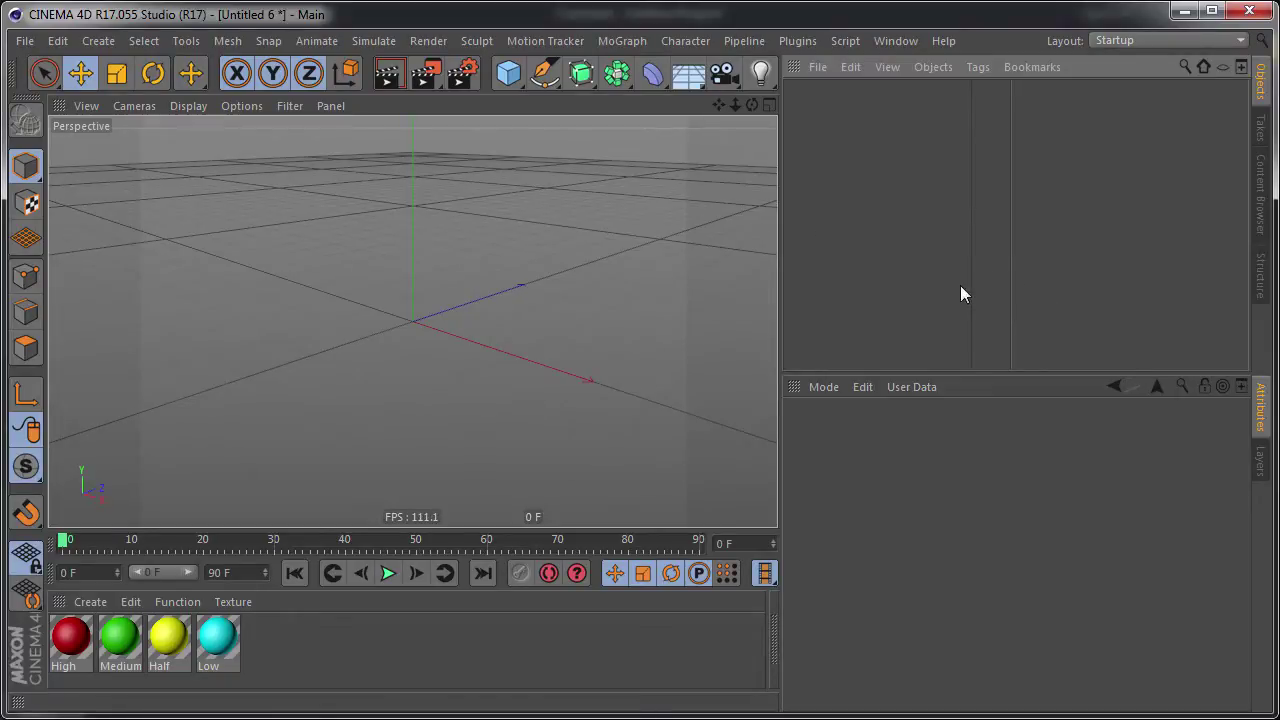
pyautogui.click(510, 80)
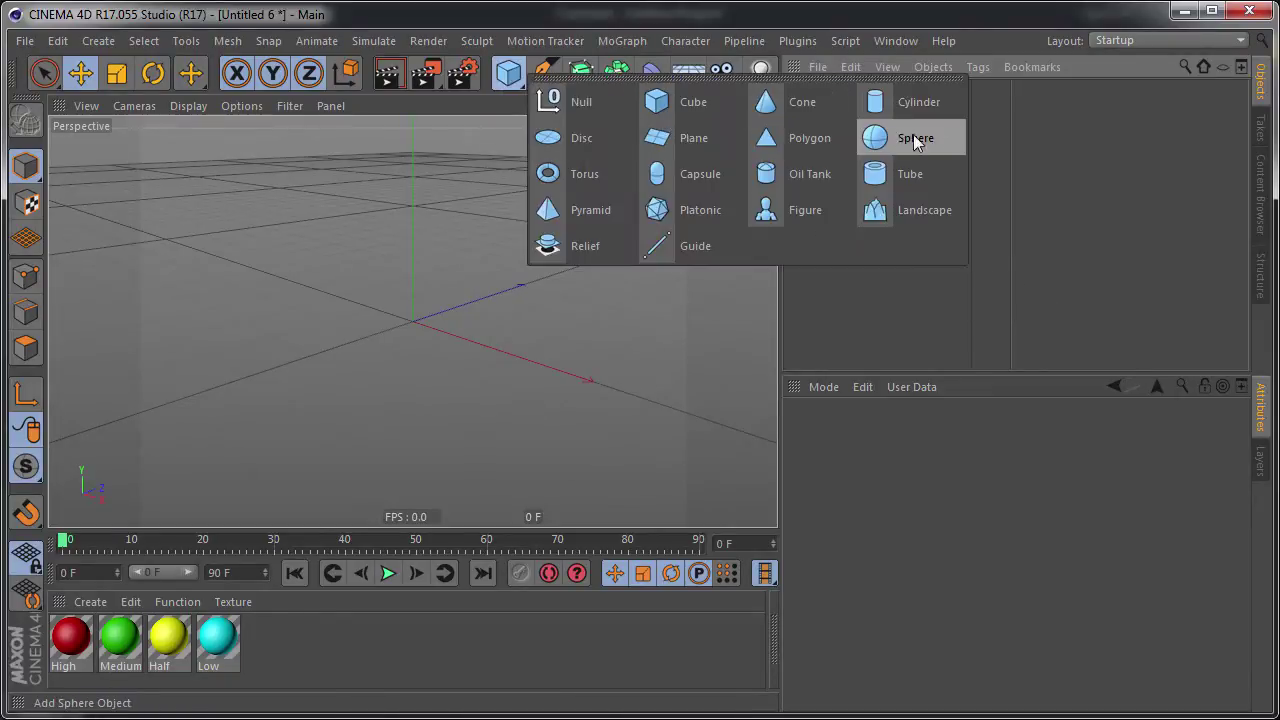
pyautogui.click(946, 140)
pyautogui.click(635, 272)
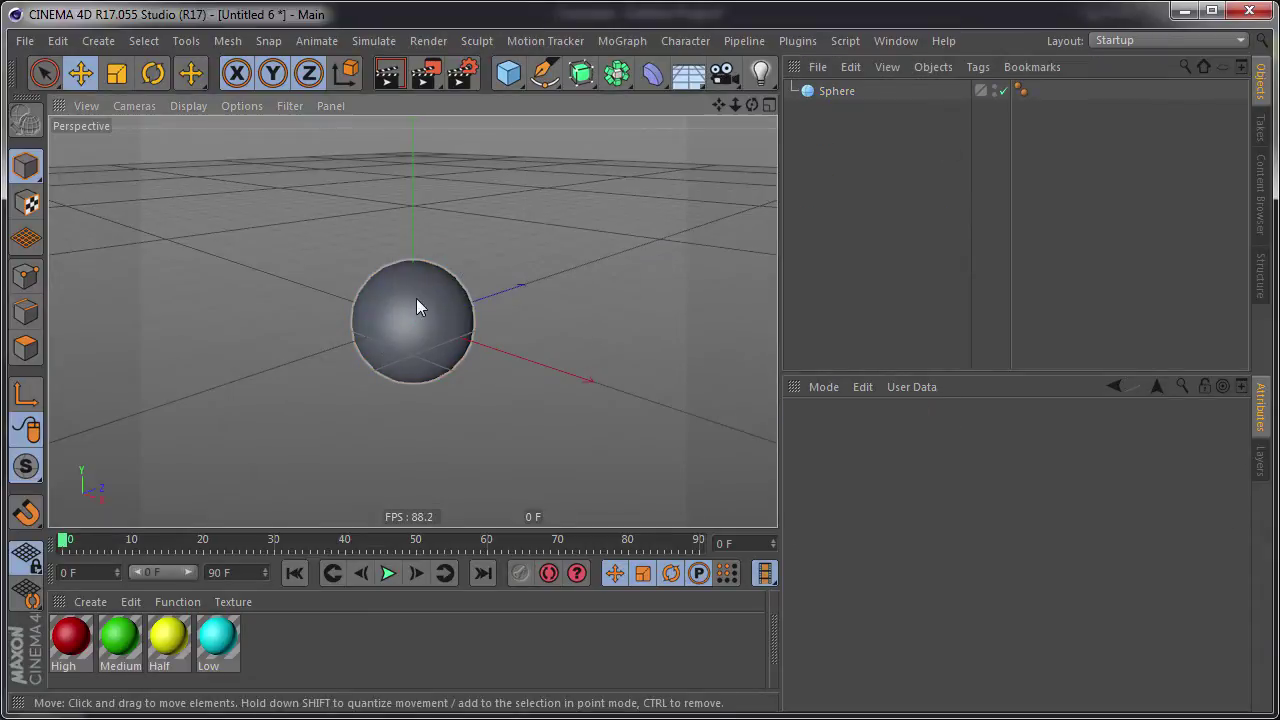
pyautogui.click(416, 298)
# - Orbit and zoom the view, then bring up the Sphere's context menu for tags
pyautogui.rightClick(563, 342)
pyautogui.click(548, 276)
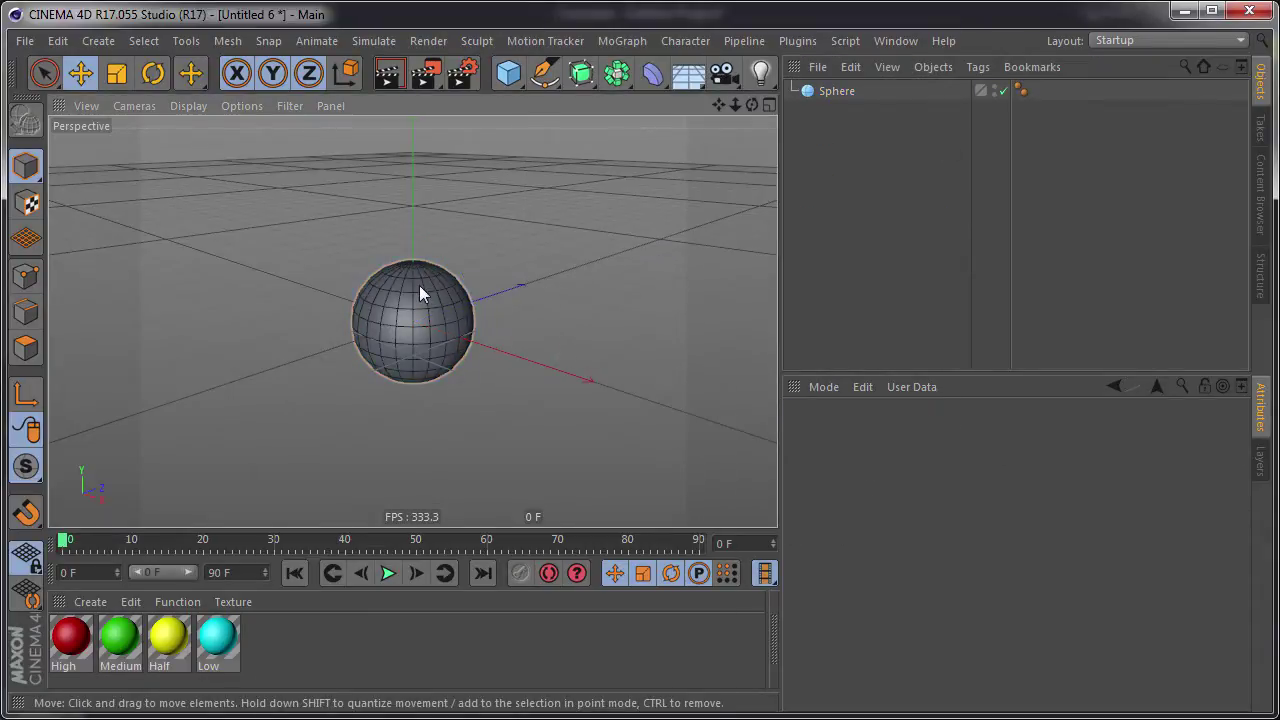
pyautogui.keyDown('alt'); pyautogui.moveTo(419, 285); pyautogui.dragTo(420, 308); pyautogui.keyUp('alt')
pyautogui.scroll(5, 421, 310)
pyautogui.scroll(-3, 502, 297)
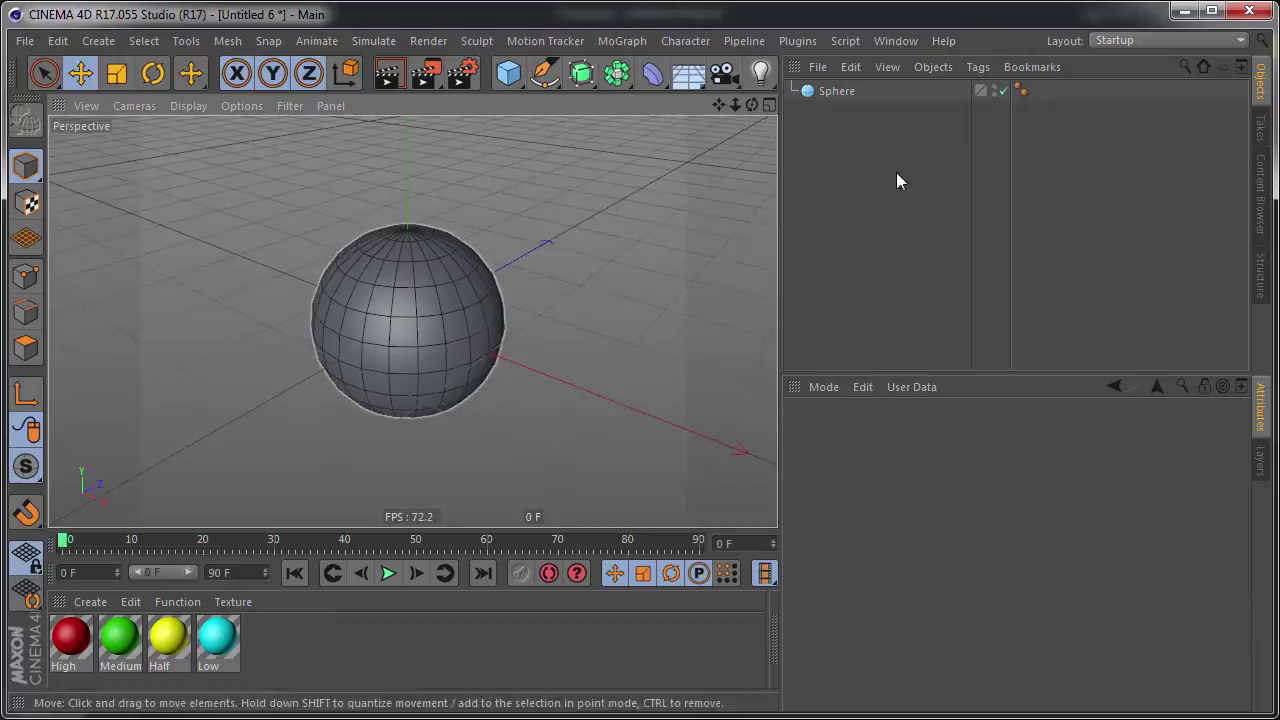
pyautogui.rightClick(833, 90)
pyautogui.moveTo(901, 26)
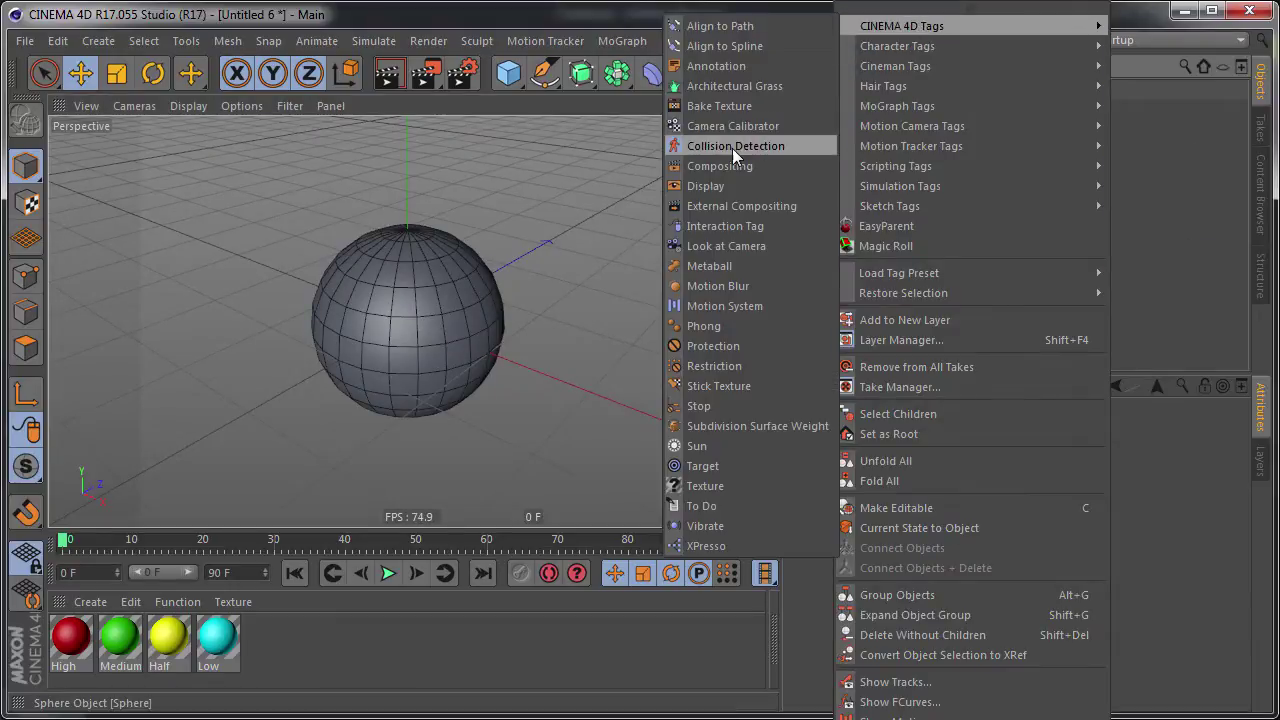
# - Add a Display tag to the sphere with Level of Detail enabled at 57%
pyautogui.click(794, 186)
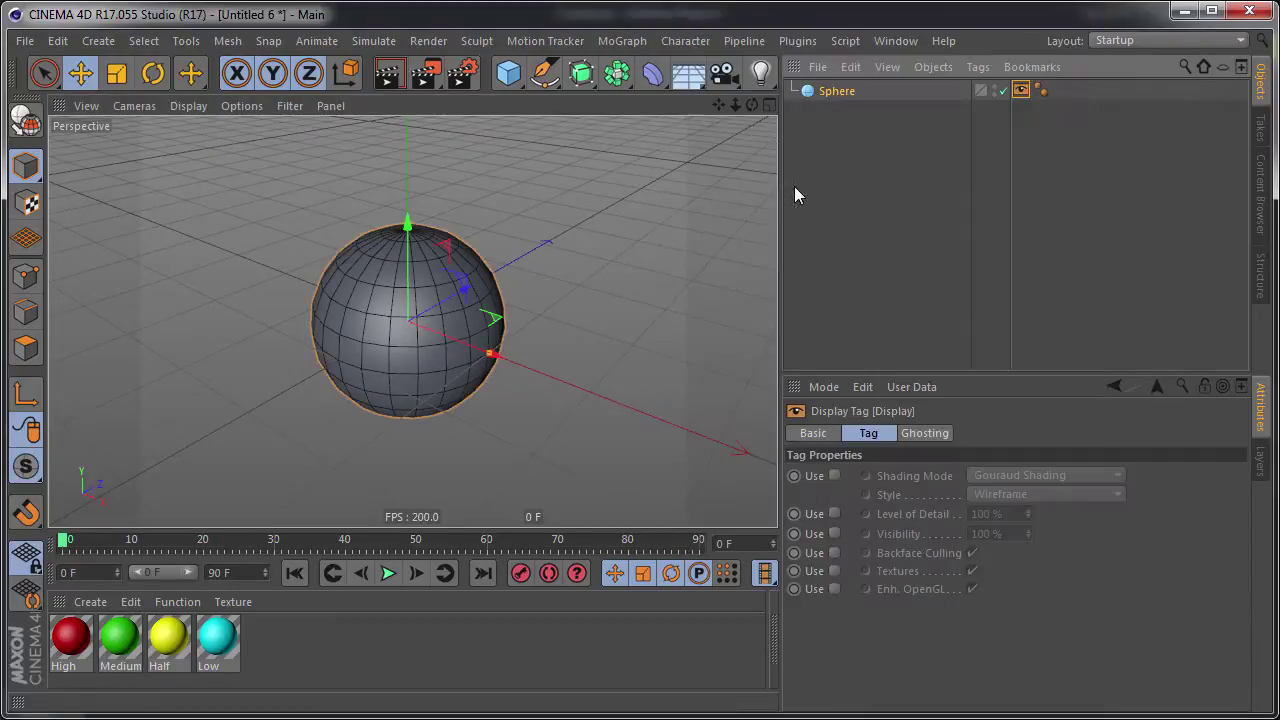
pyautogui.click(837, 513)
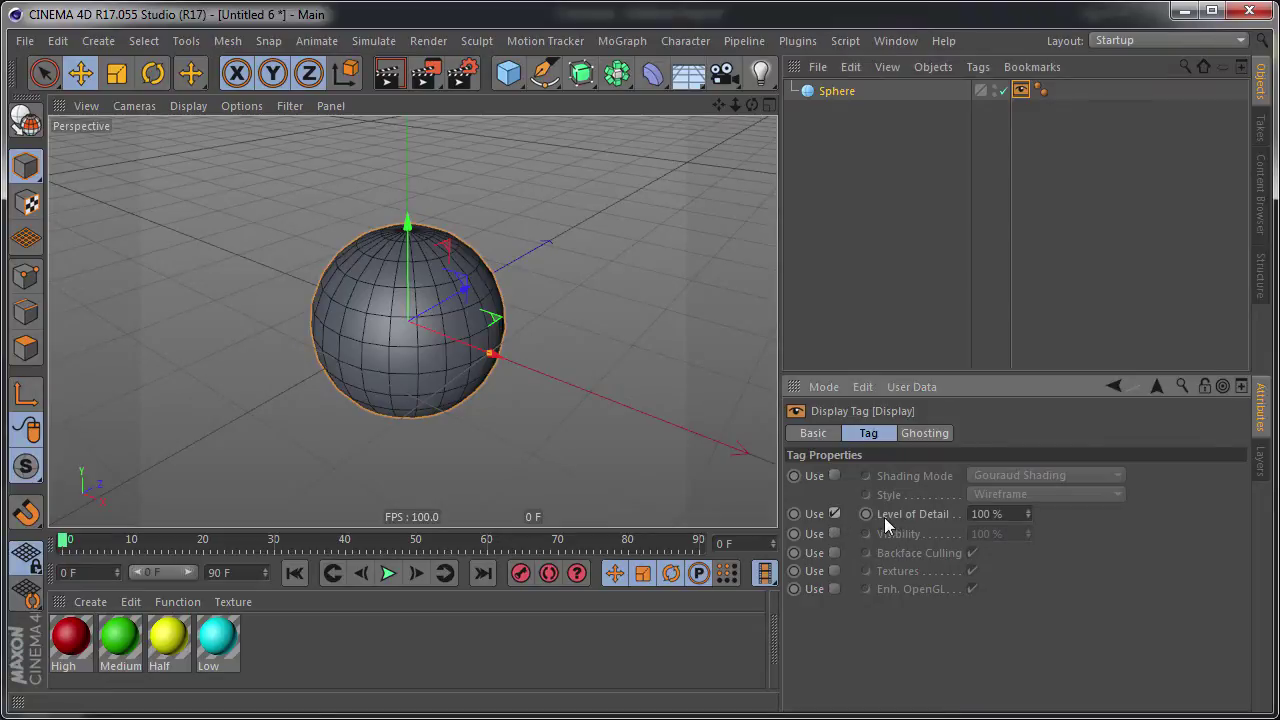
pyautogui.click(990, 513)
pyautogui.moveTo(1025, 514)
pyautogui.mouseDown()
pyautogui.moveTo(1025, 557)
pyautogui.moveTo(1025, 514)
pyautogui.mouseUp()
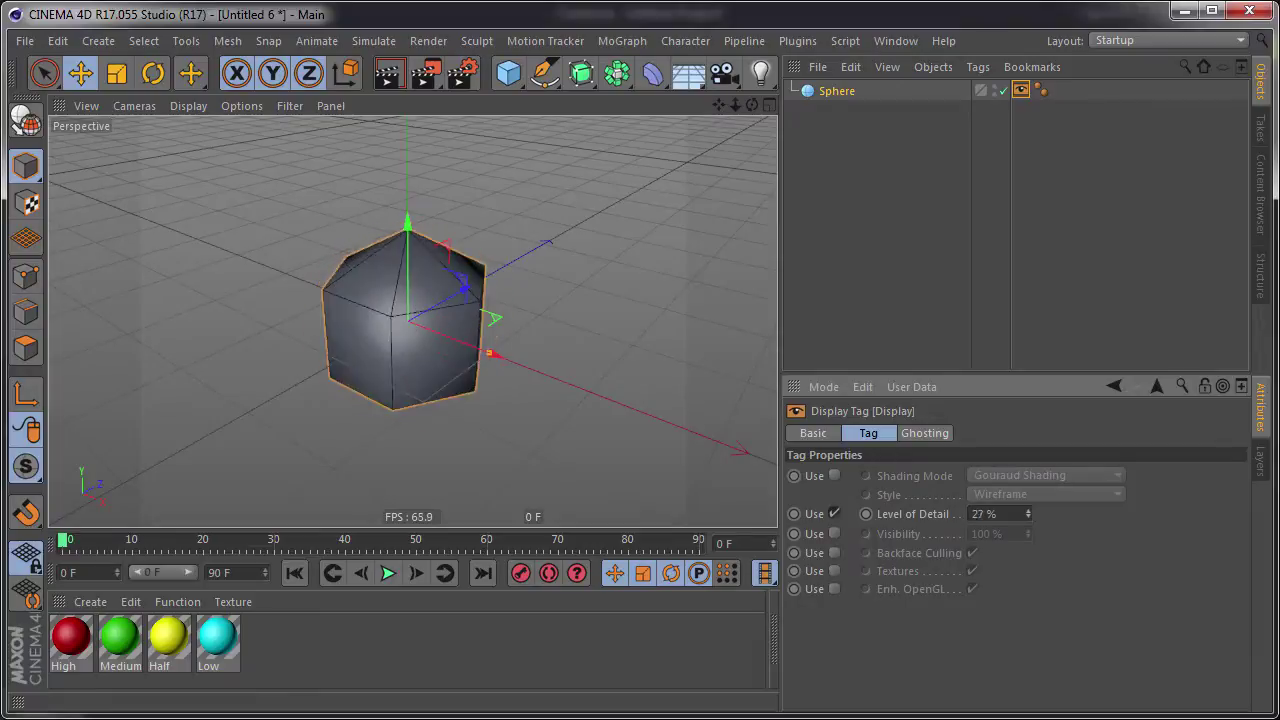
pyautogui.click(508, 72)
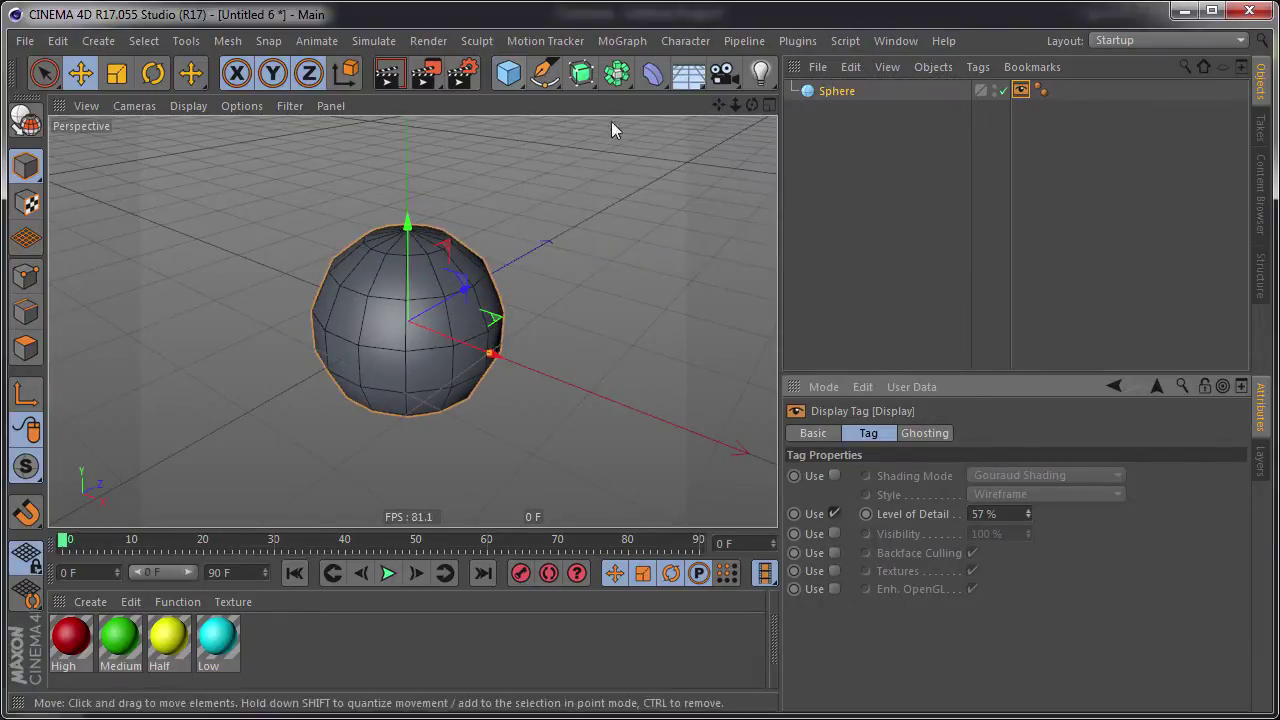
pyautogui.click(580, 72)
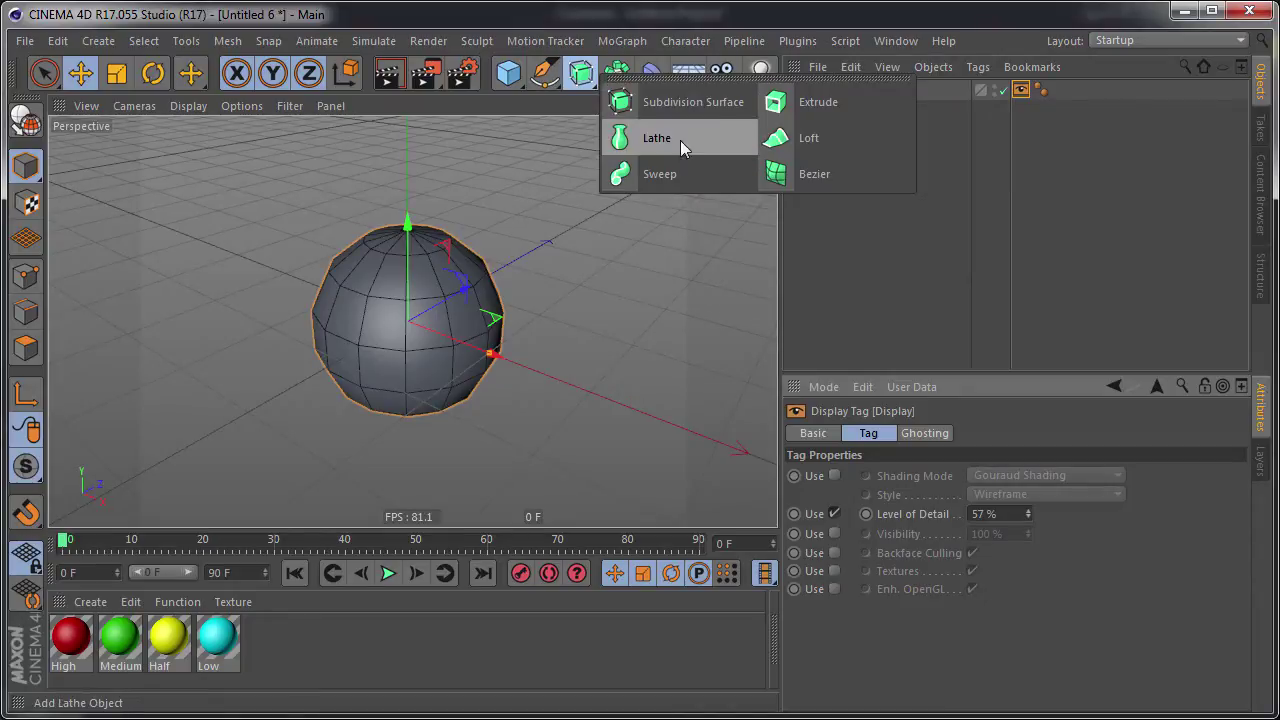
# - Add a Loft object to the scene, then delete it again
pyautogui.click(805, 138)
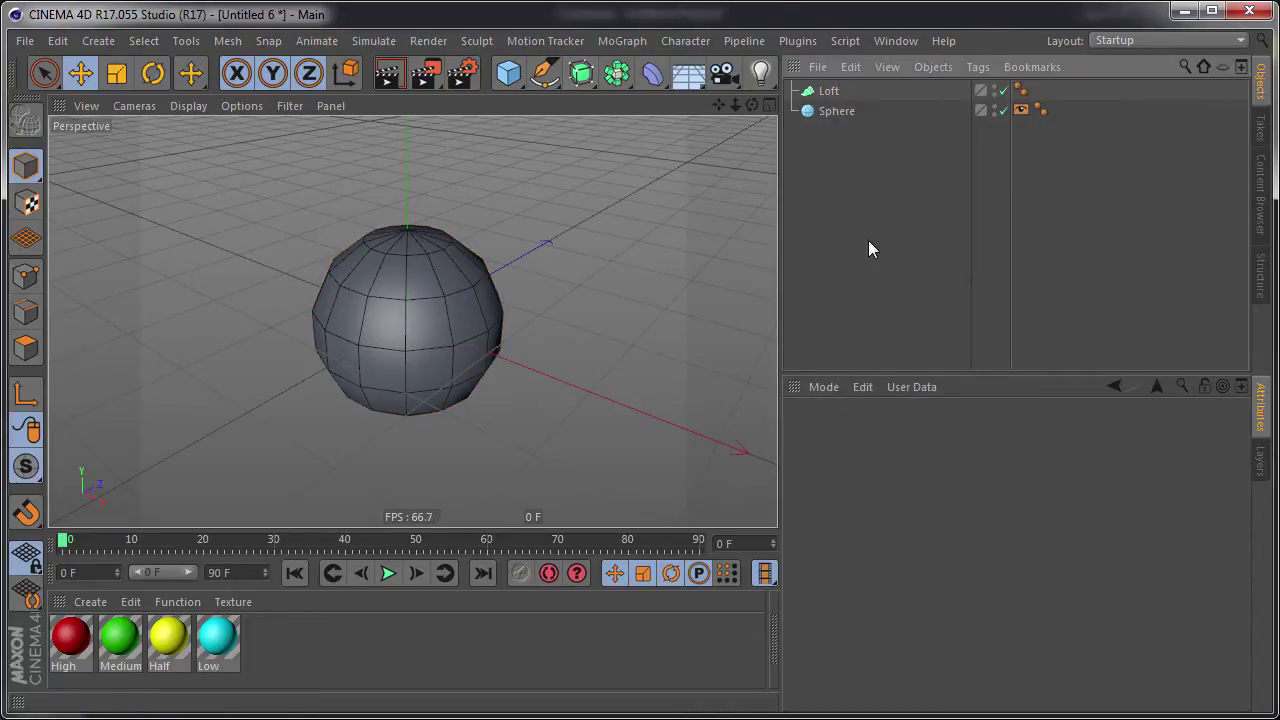
pyautogui.click(853, 193)
pyautogui.click(829, 91)
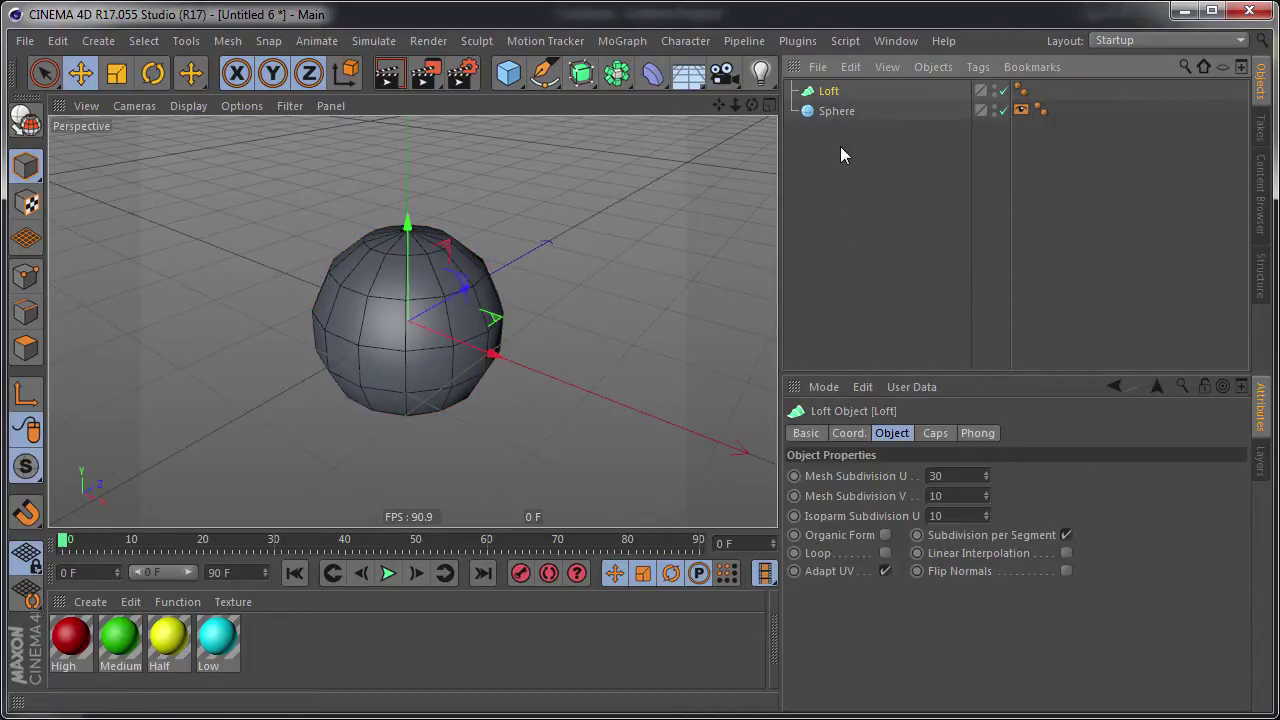
pyautogui.press('Delete')
# - Make the sphere editable and raise Level of Detail to 75%, then undo both changes
pyautogui.click(1021, 91)
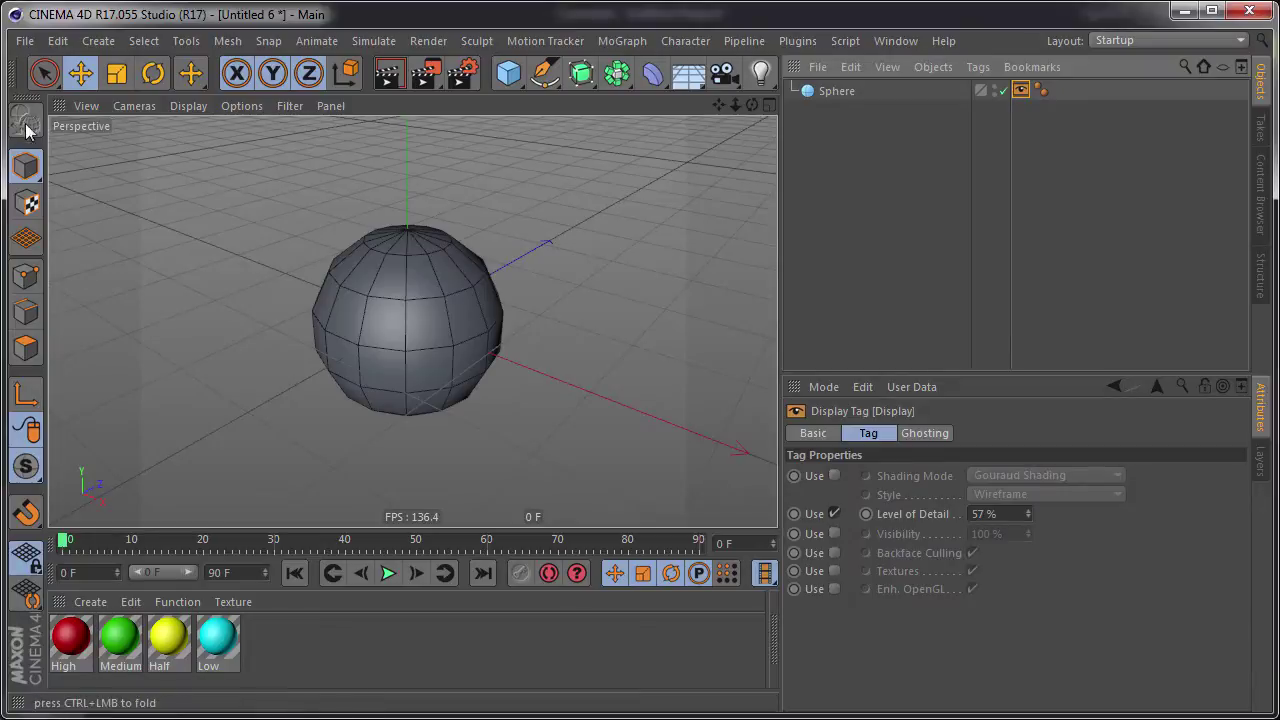
pyautogui.click(862, 89)
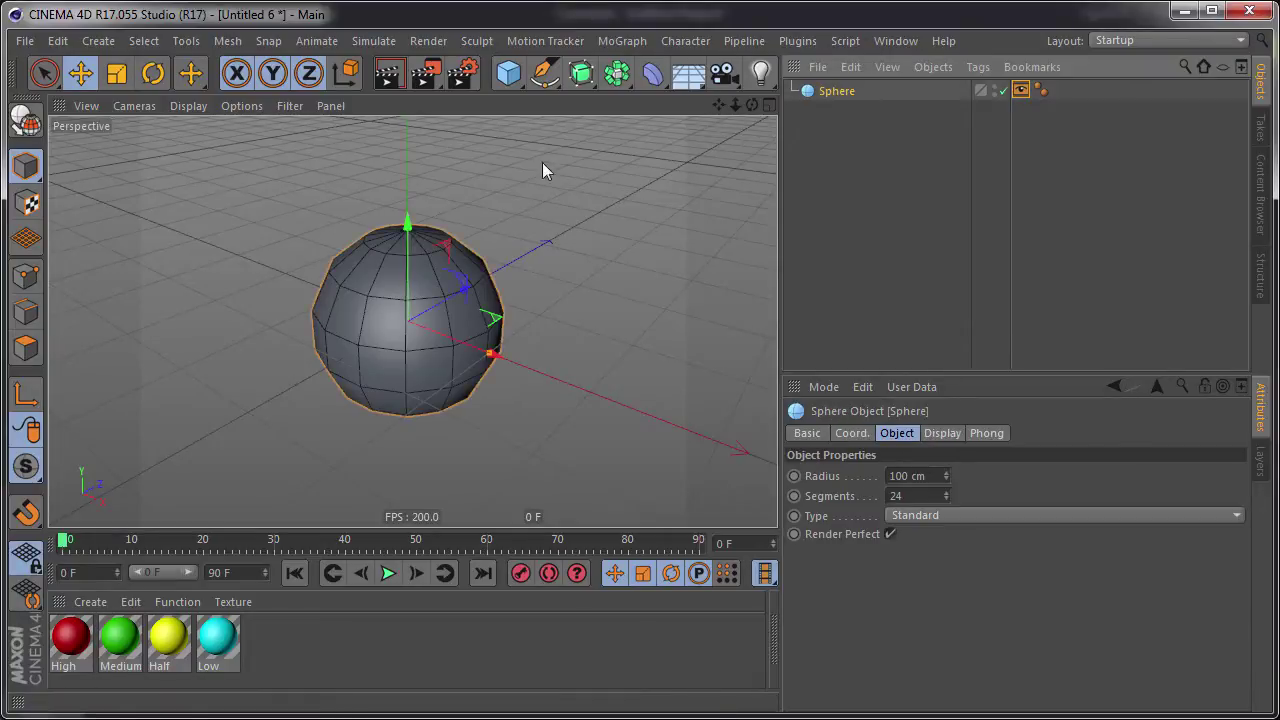
pyautogui.click(44, 114)
pyautogui.click(1020, 89)
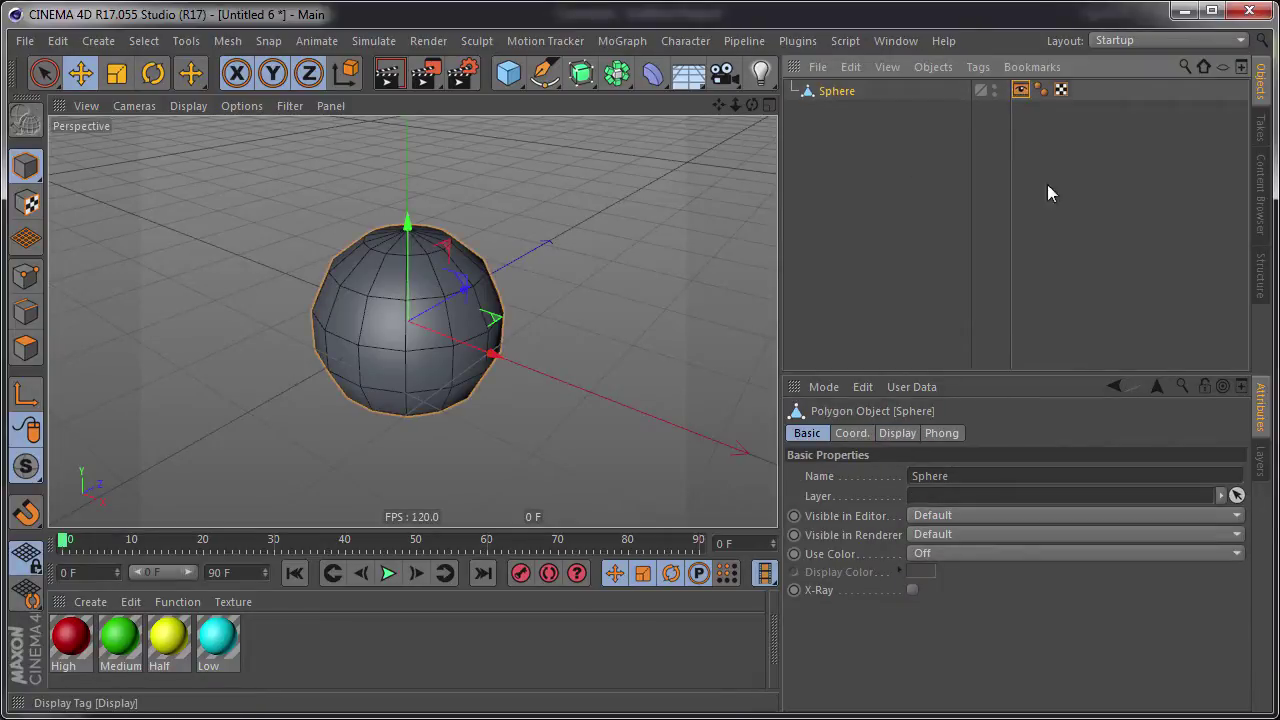
pyautogui.moveTo(1028, 513); pyautogui.dragTo(1060, 500)
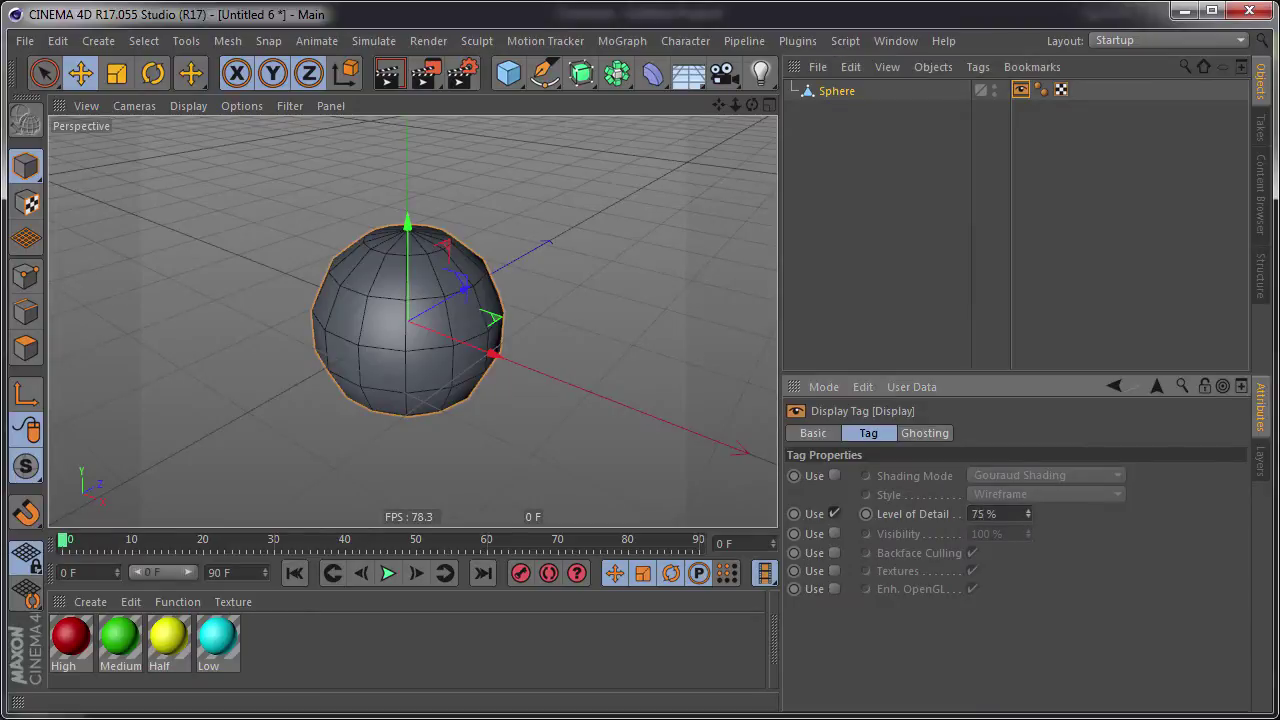
pyautogui.hotkey('ctrl', 'z')
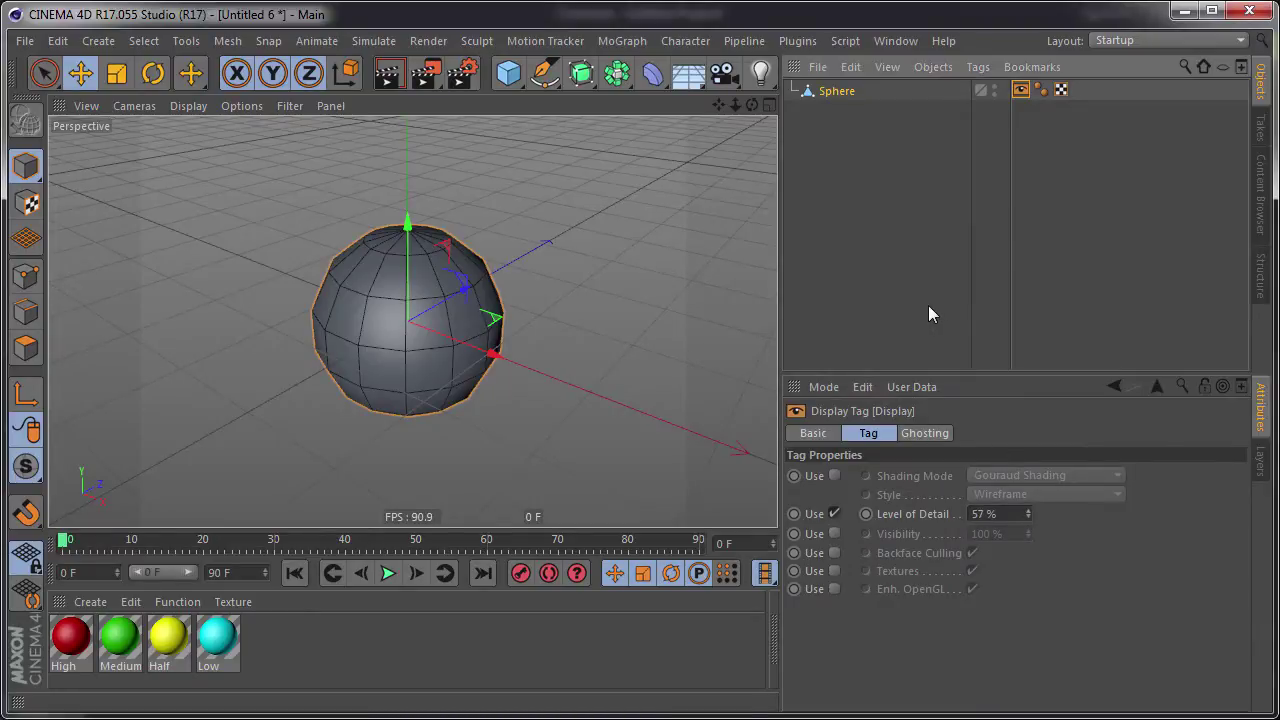
pyautogui.hotkey('ctrl', 'z')
pyautogui.hotkey('ctrl', 'z')
pyautogui.hotkey('ctrl', 'z')
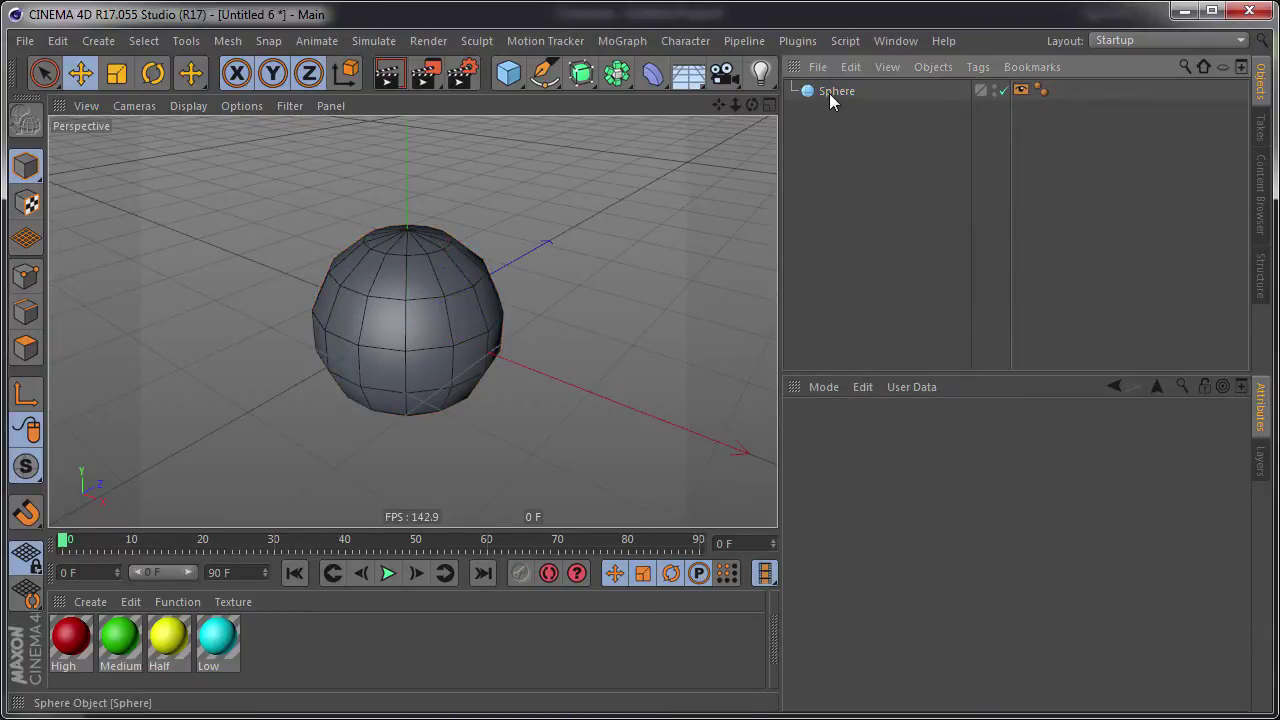
# - Remove the sphere's Display tag so it shows full detail again
pyautogui.click(830, 91)
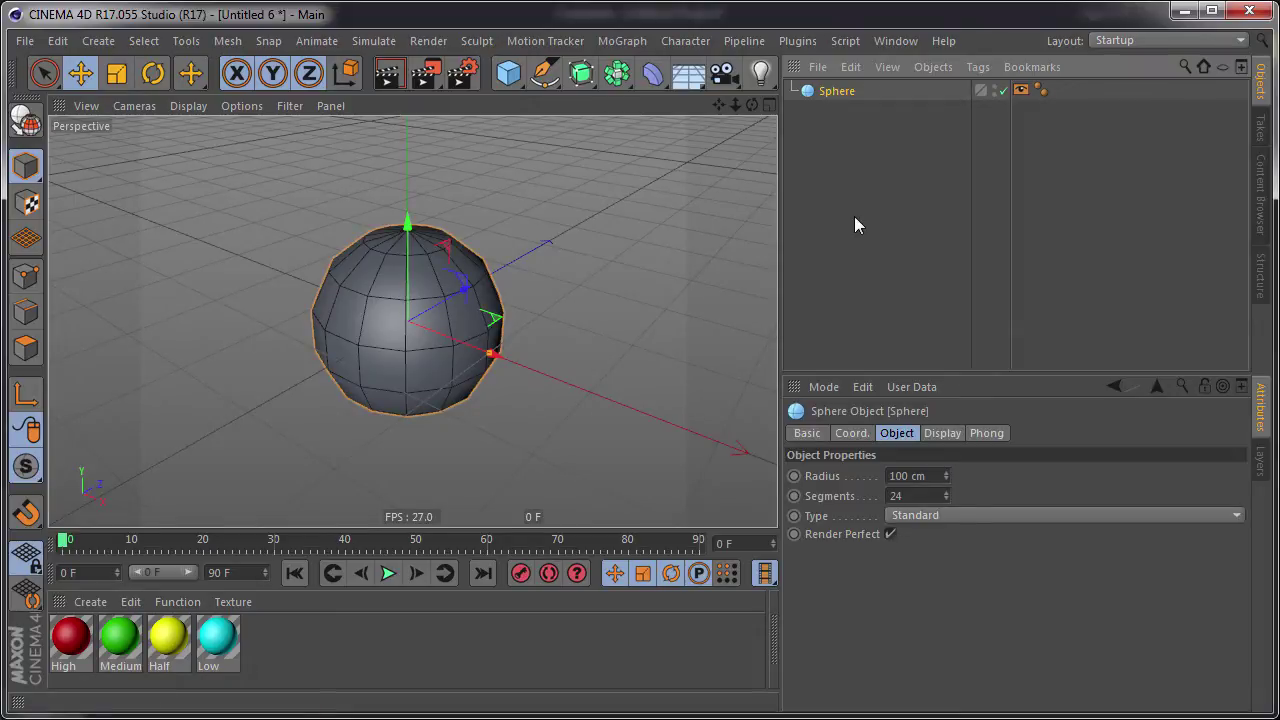
pyautogui.click(1020, 90)
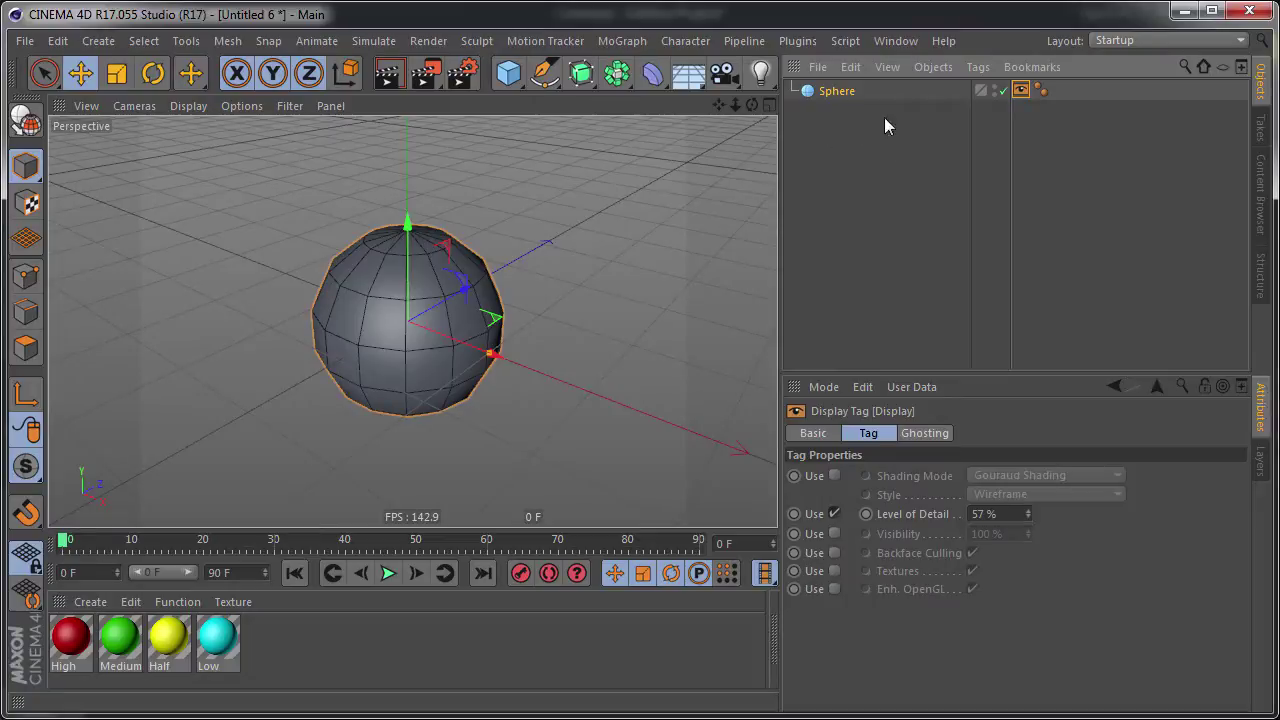
pyautogui.click(842, 148)
pyautogui.click(832, 92)
pyautogui.click(850, 170)
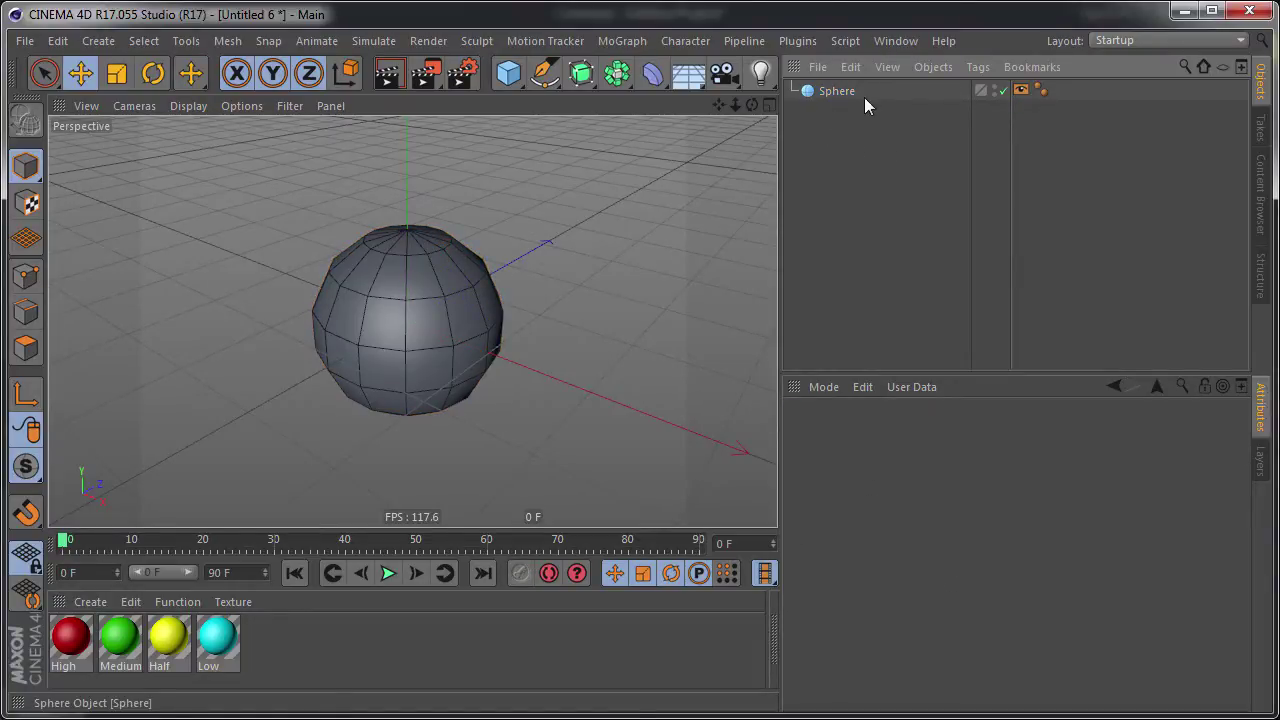
pyautogui.click(1020, 90)
pyautogui.click(915, 185)
pyautogui.click(829, 91)
pyautogui.click(1020, 90)
pyautogui.click(832, 104)
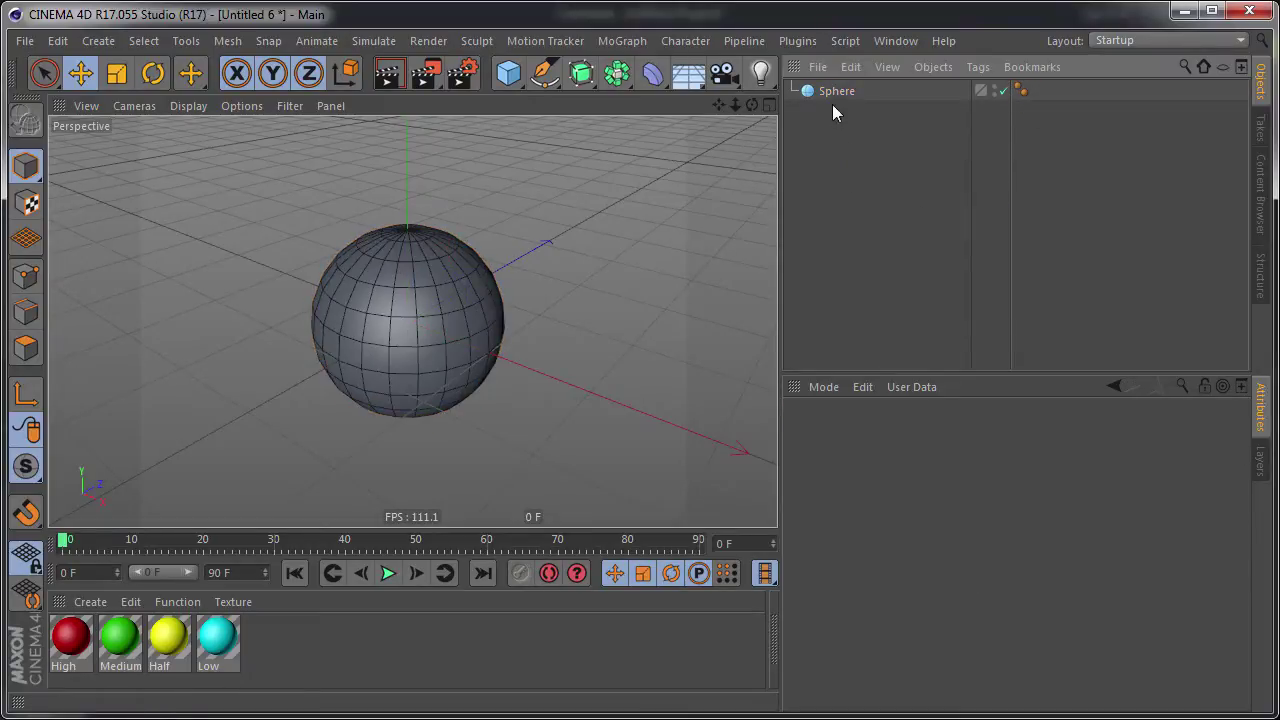
pyautogui.click(829, 91)
pyautogui.click(617, 73)
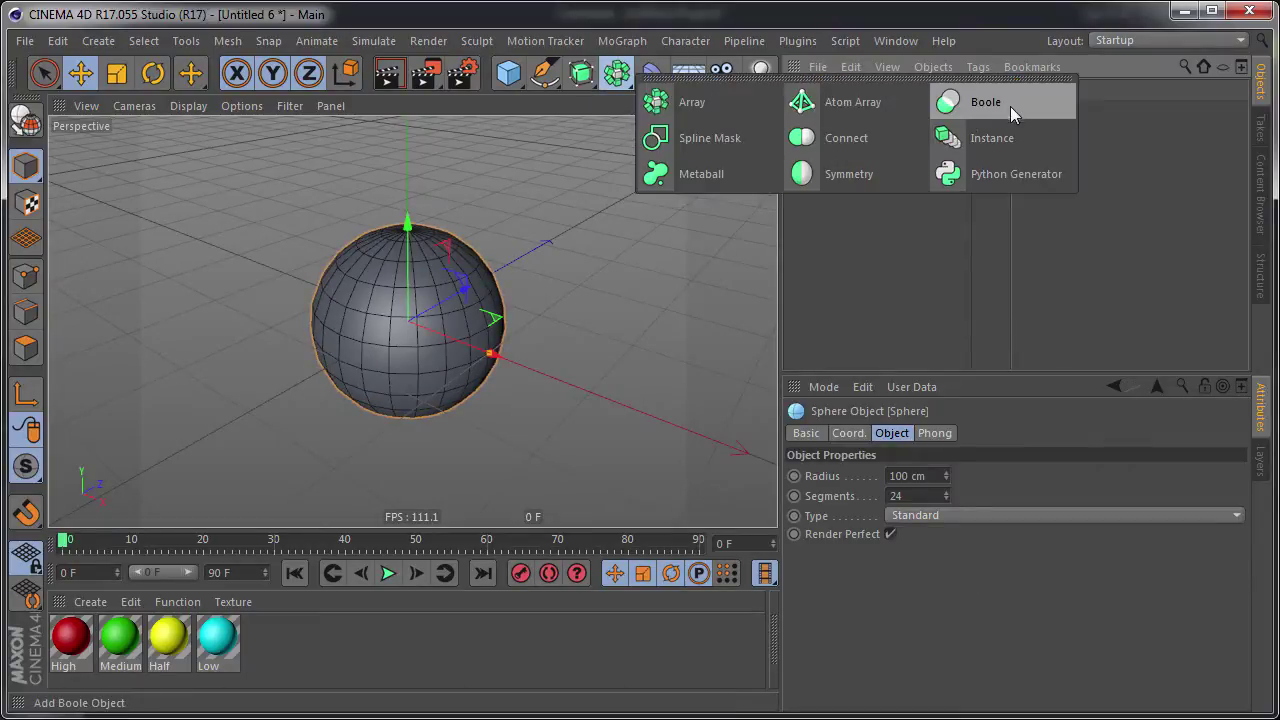
# - Add a Sphere Instance and assign the original Sphere to a new layer
pyautogui.click(975, 138)
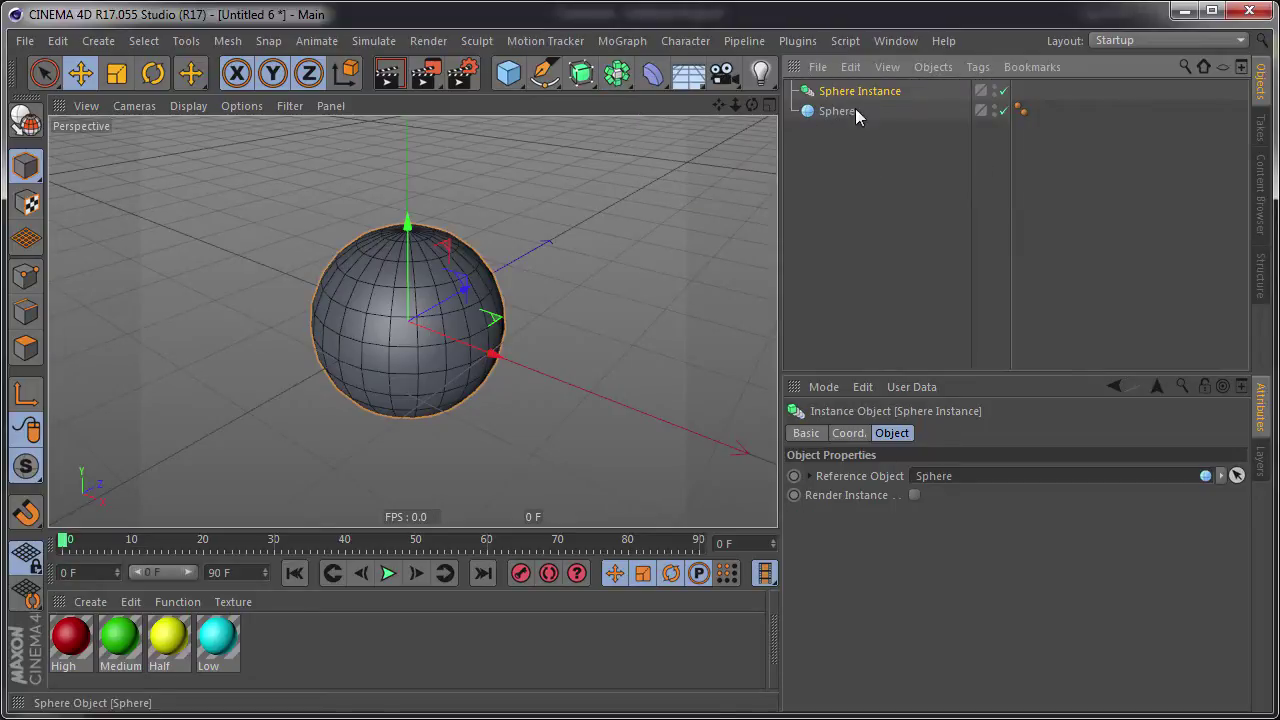
pyautogui.click(840, 112)
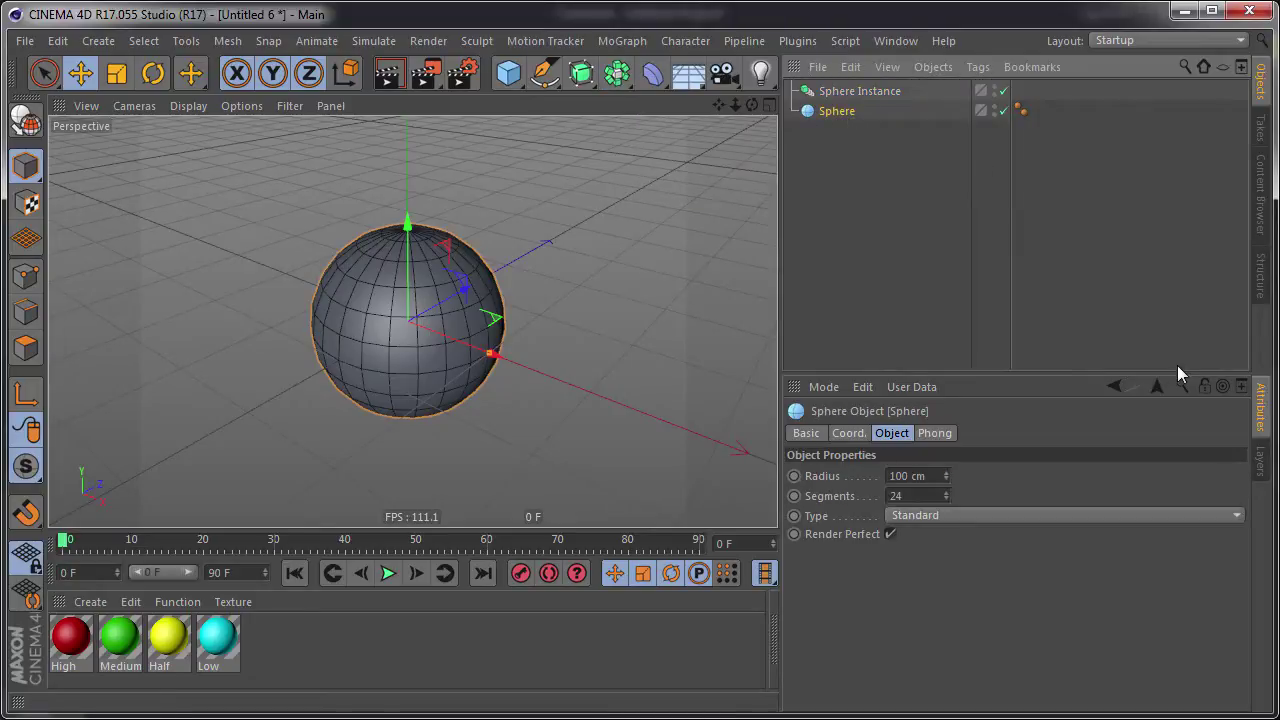
pyautogui.click(981, 111)
pyautogui.click(1036, 146)
# - Rename the layer to 'hide' and switch off its editor visibility and Object Manager display
pyautogui.click(1256, 466)
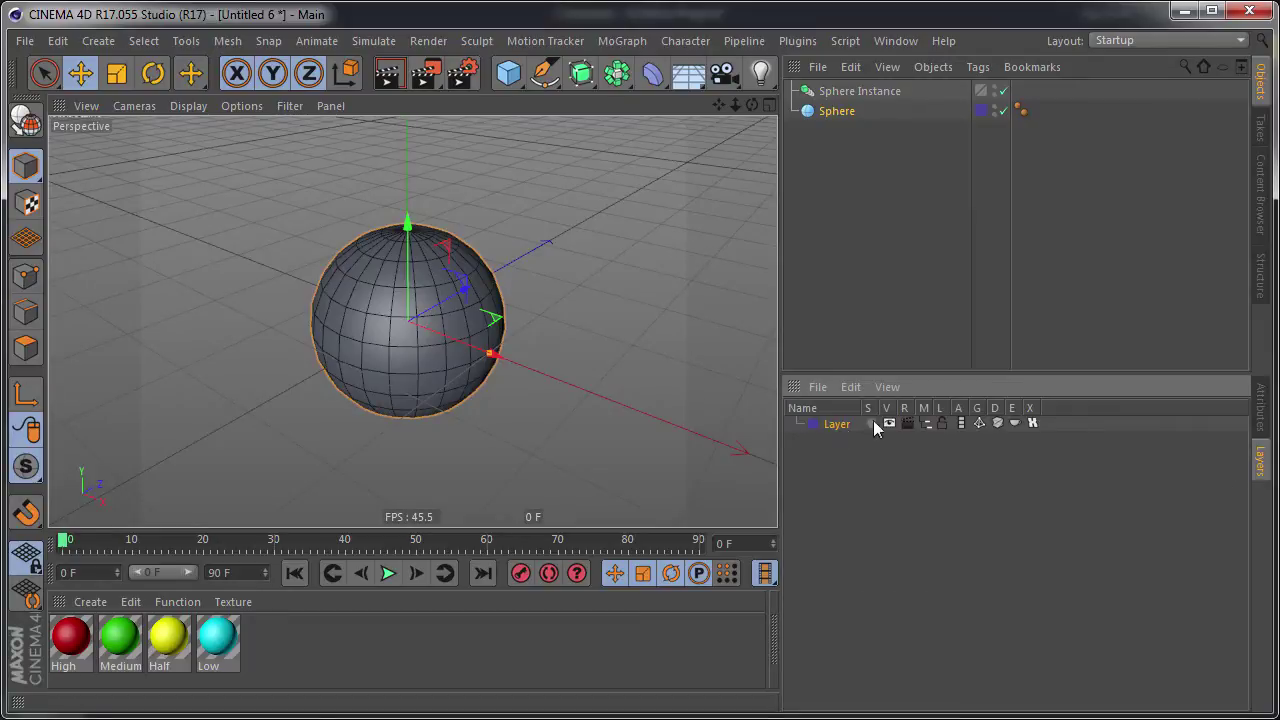
pyautogui.doubleClick(835, 425)
pyautogui.write('h')
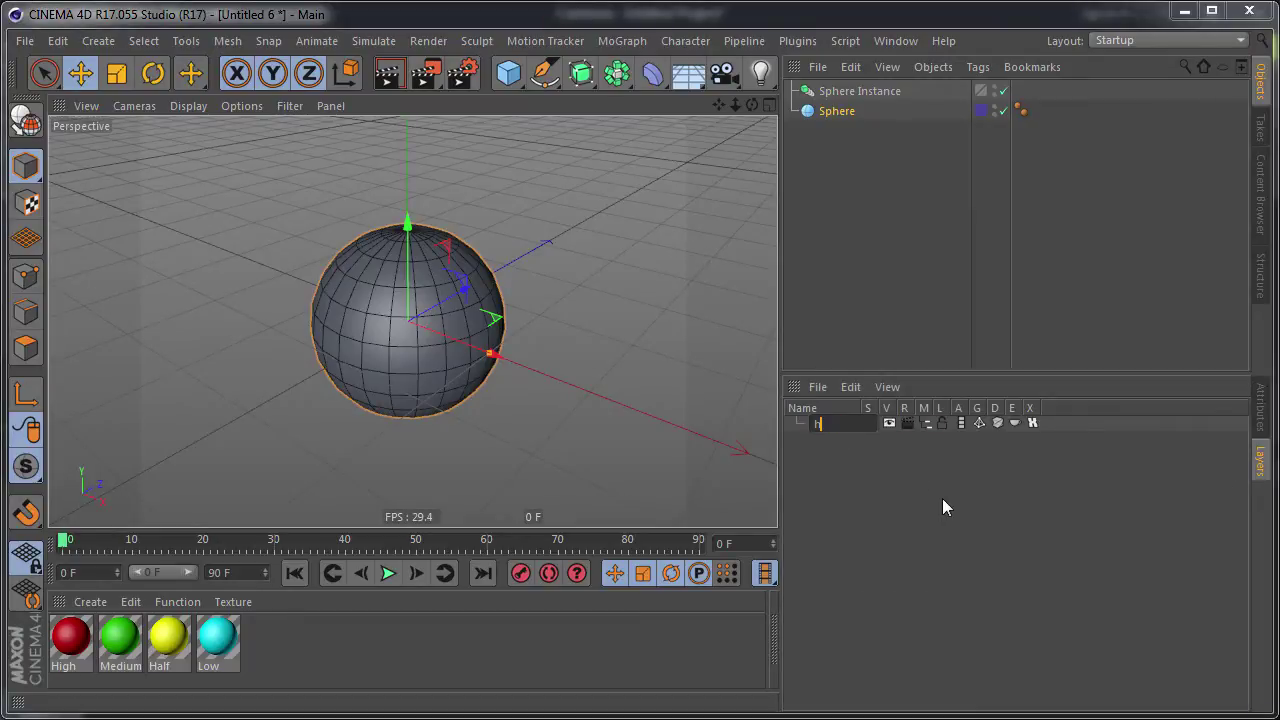
pyautogui.write('ide')
pyautogui.press('Return')
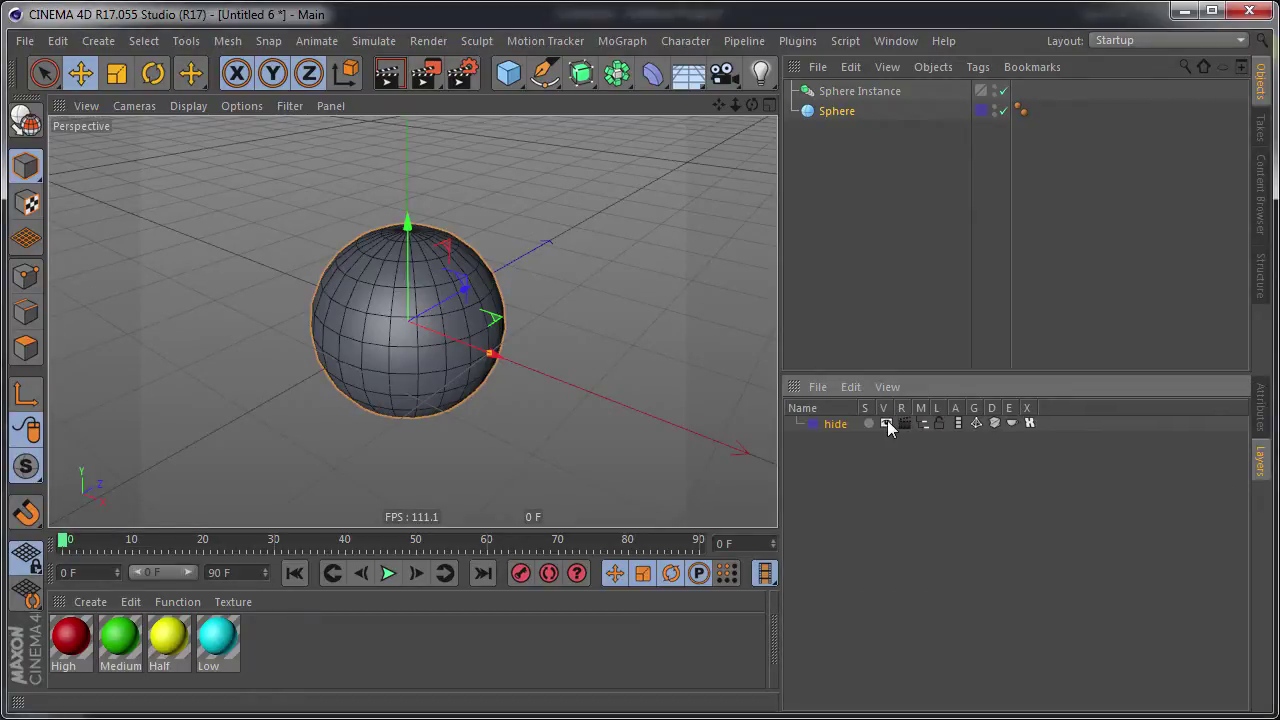
pyautogui.click(886, 423)
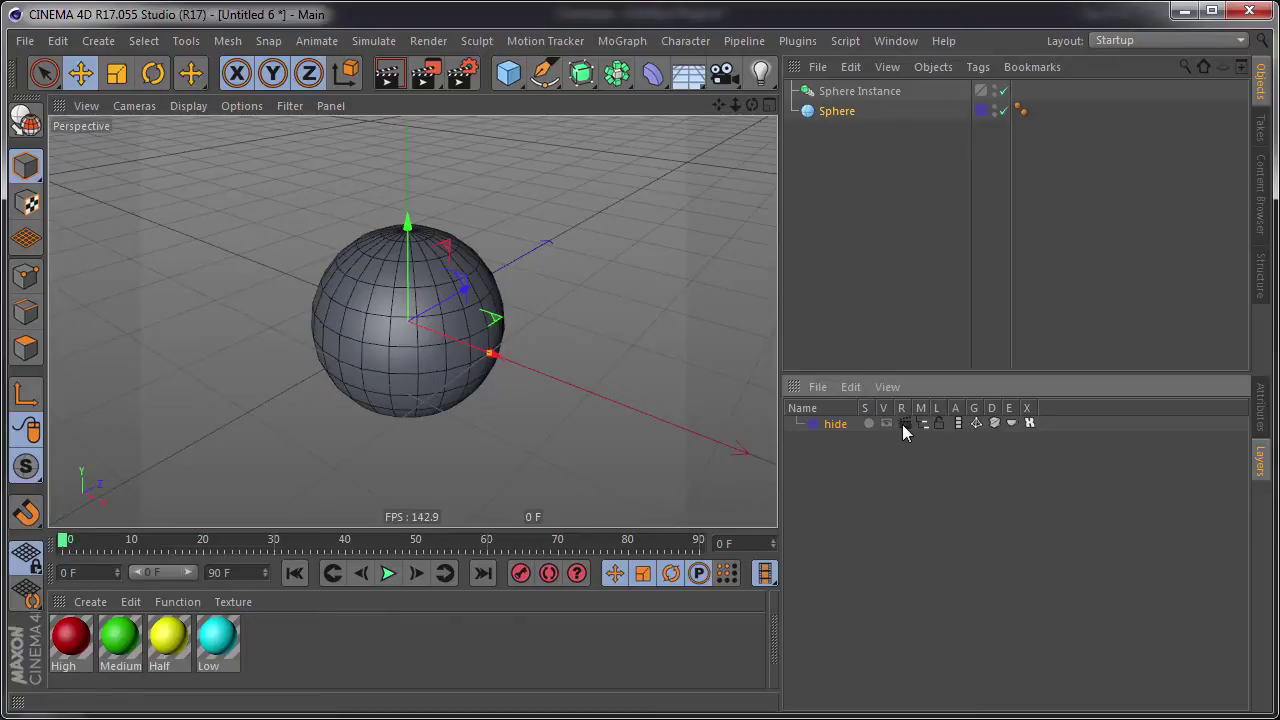
pyautogui.click(922, 429)
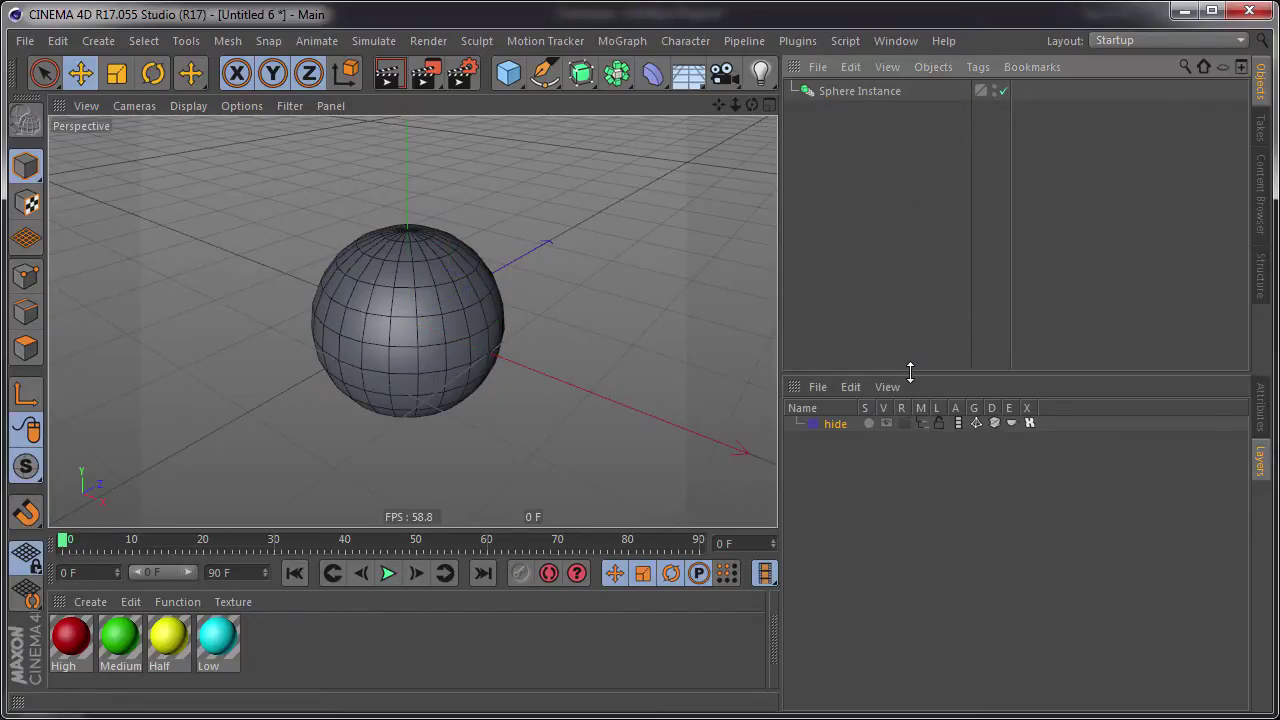
pyautogui.moveTo(907, 374); pyautogui.dragTo(907, 416)
# - Rename the Sphere Instance to '25%' and duplicate it as '100%'
pyautogui.click(849, 91)
pyautogui.doubleClick(849, 91)
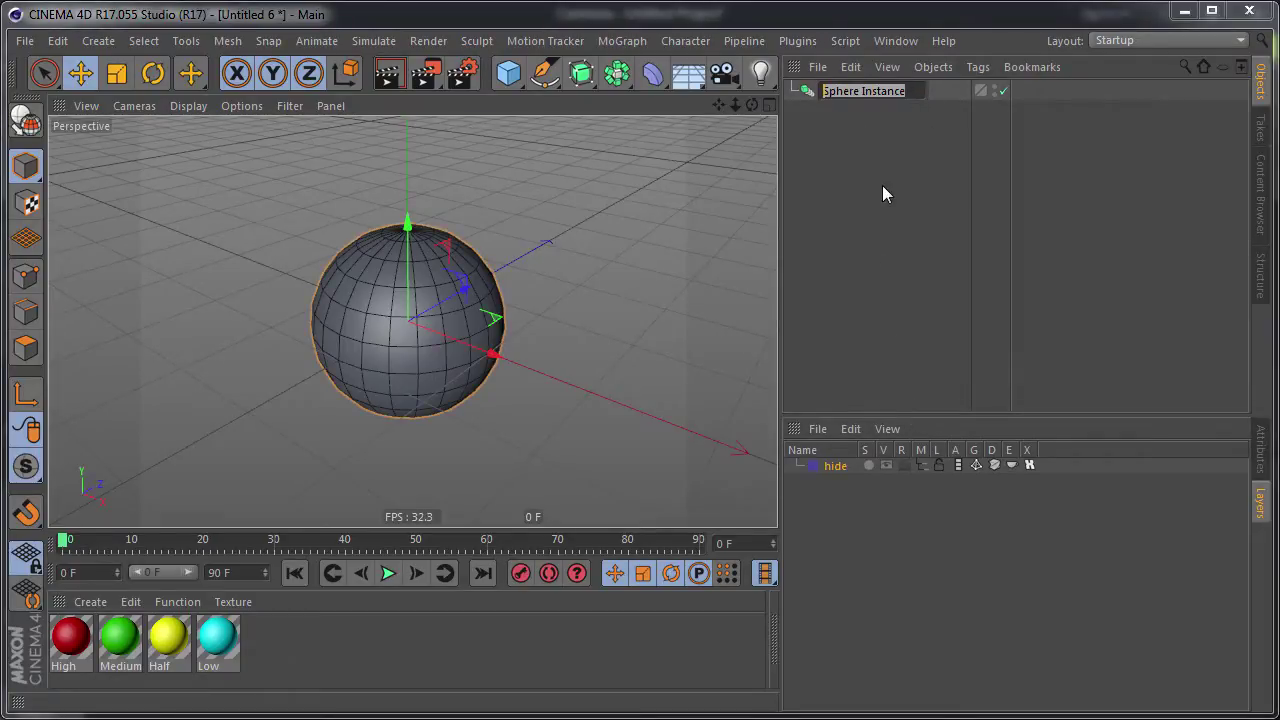
pyautogui.write('25%')
pyautogui.press('Return')
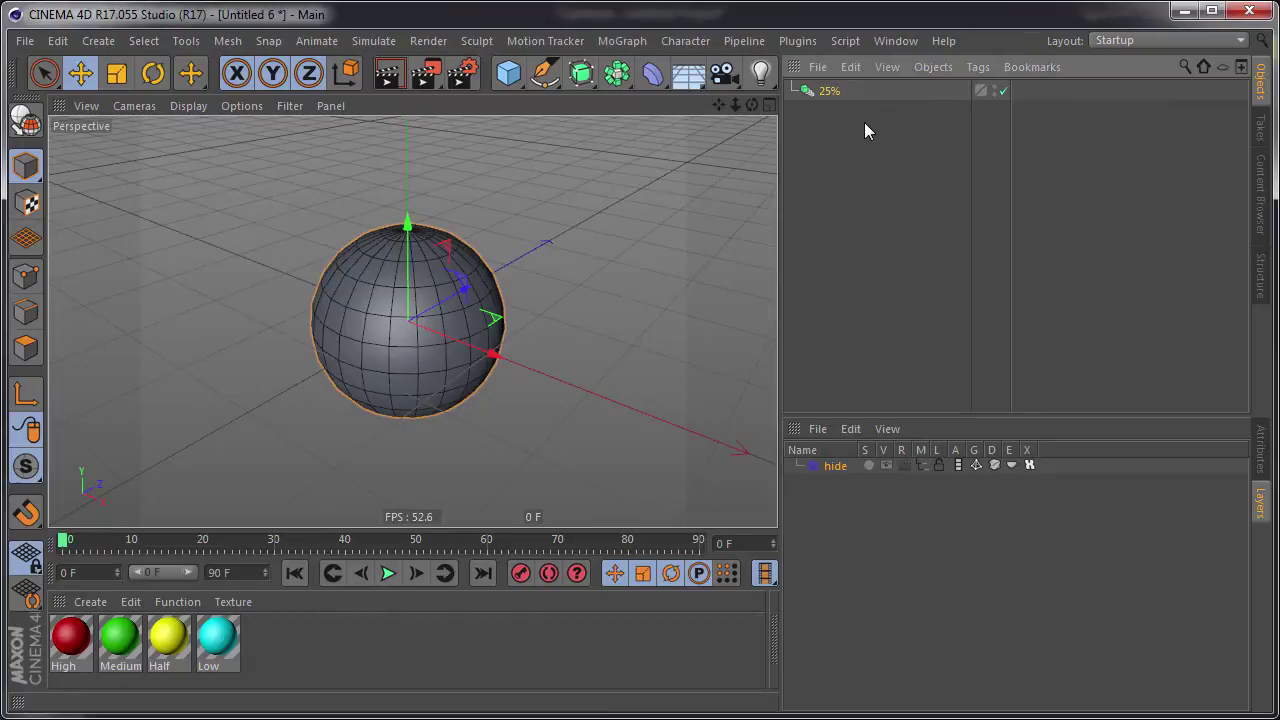
pyautogui.keyDown('ctrl'); pyautogui.moveTo(829, 91); pyautogui.dragTo(836, 117); pyautogui.keyUp('ctrl')
pyautogui.doubleClick(836, 115)
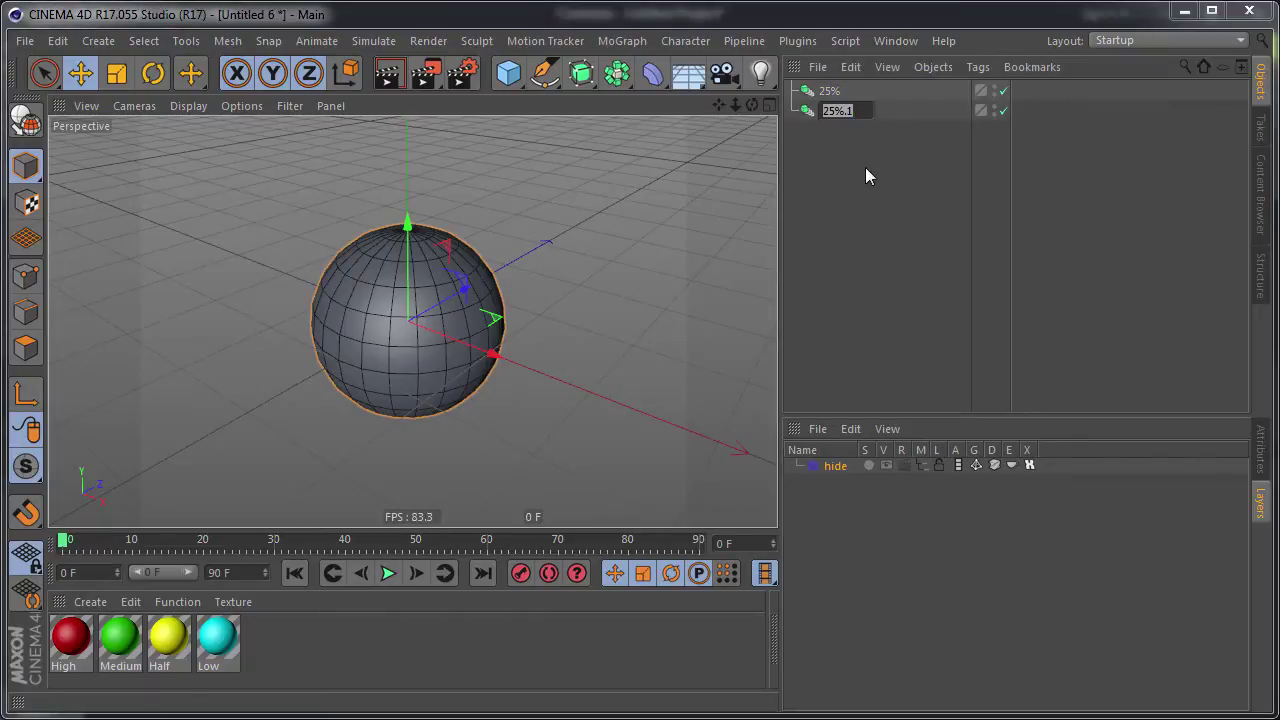
pyautogui.write('100%')
pyautogui.press('Return')
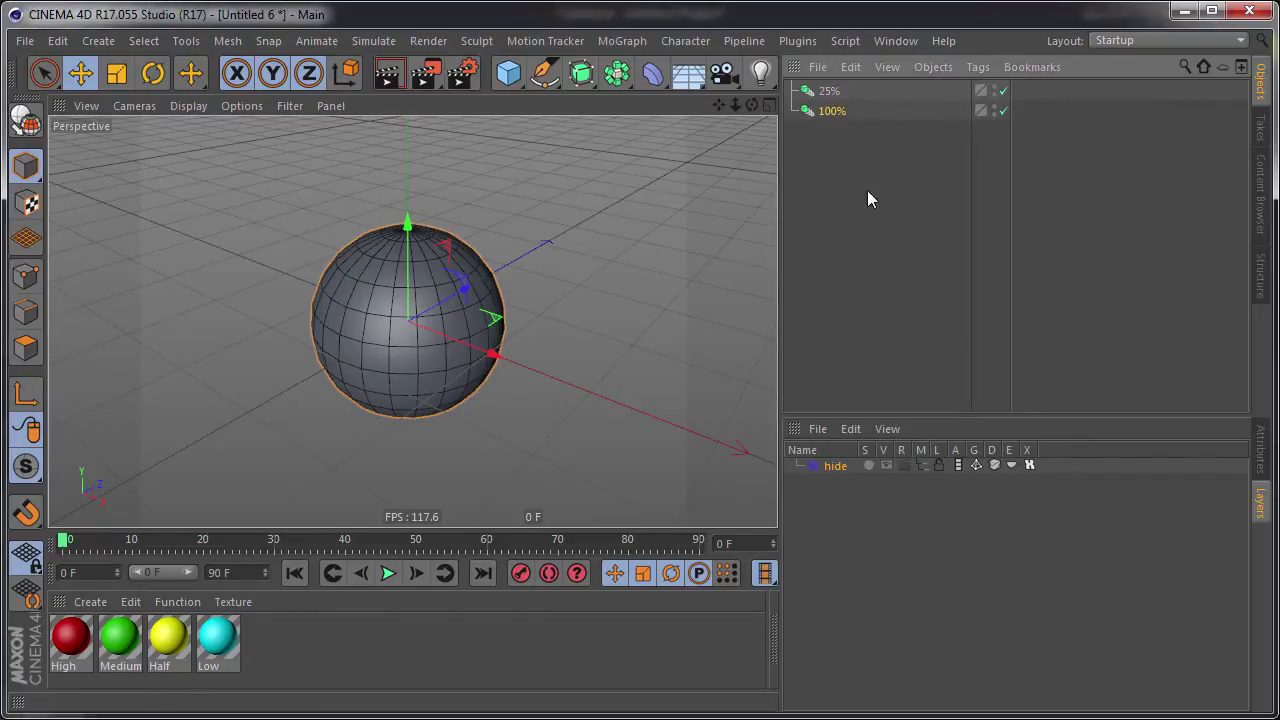
# - Give both 25% and 100% instances a Display tag with Level of Detail enabled
pyautogui.moveTo(849, 158); pyautogui.dragTo(822, 90)
pyautogui.rightClick(824, 92)
pyautogui.moveTo(893, 26)
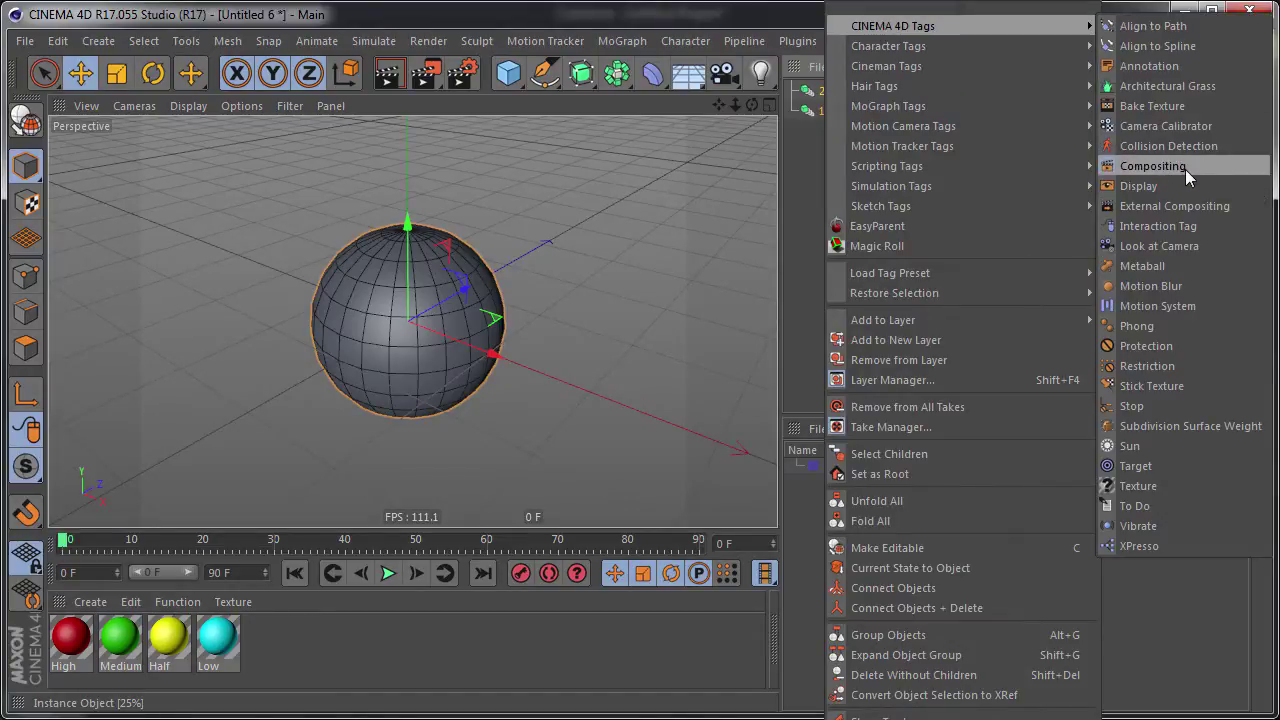
pyautogui.click(1185, 169)
pyautogui.rightClick(830, 92)
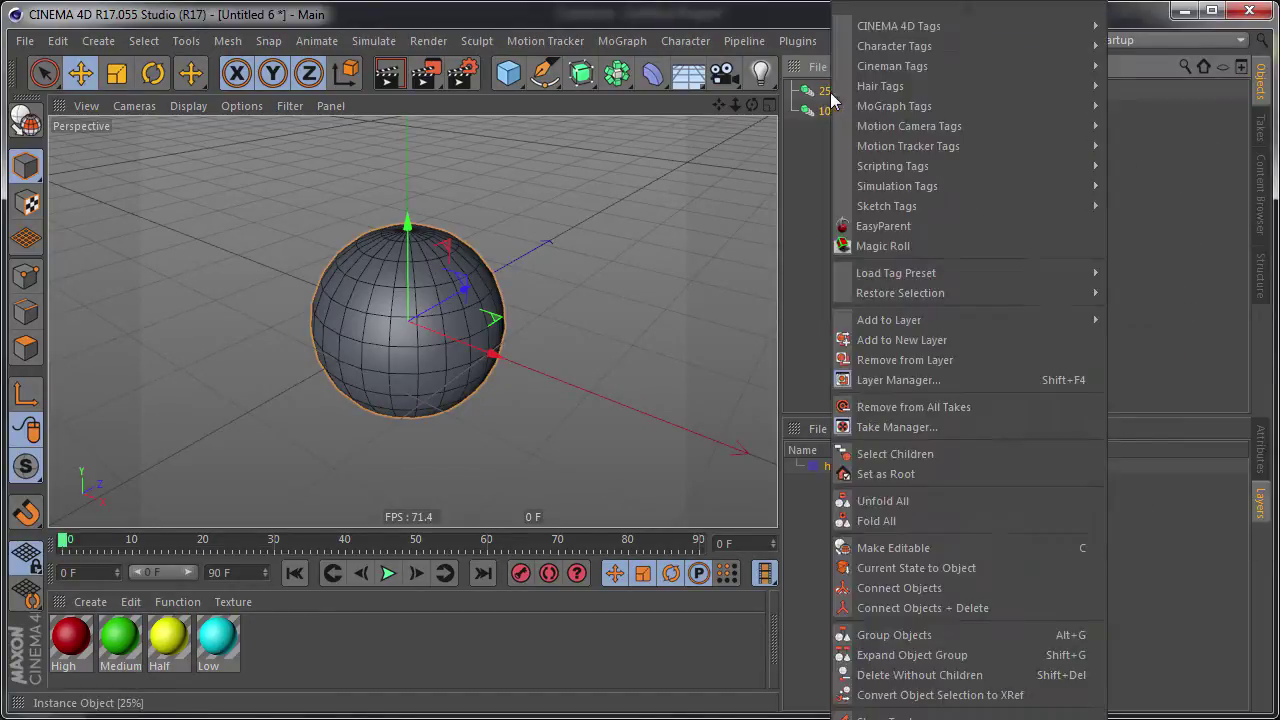
pyautogui.click(1157, 185)
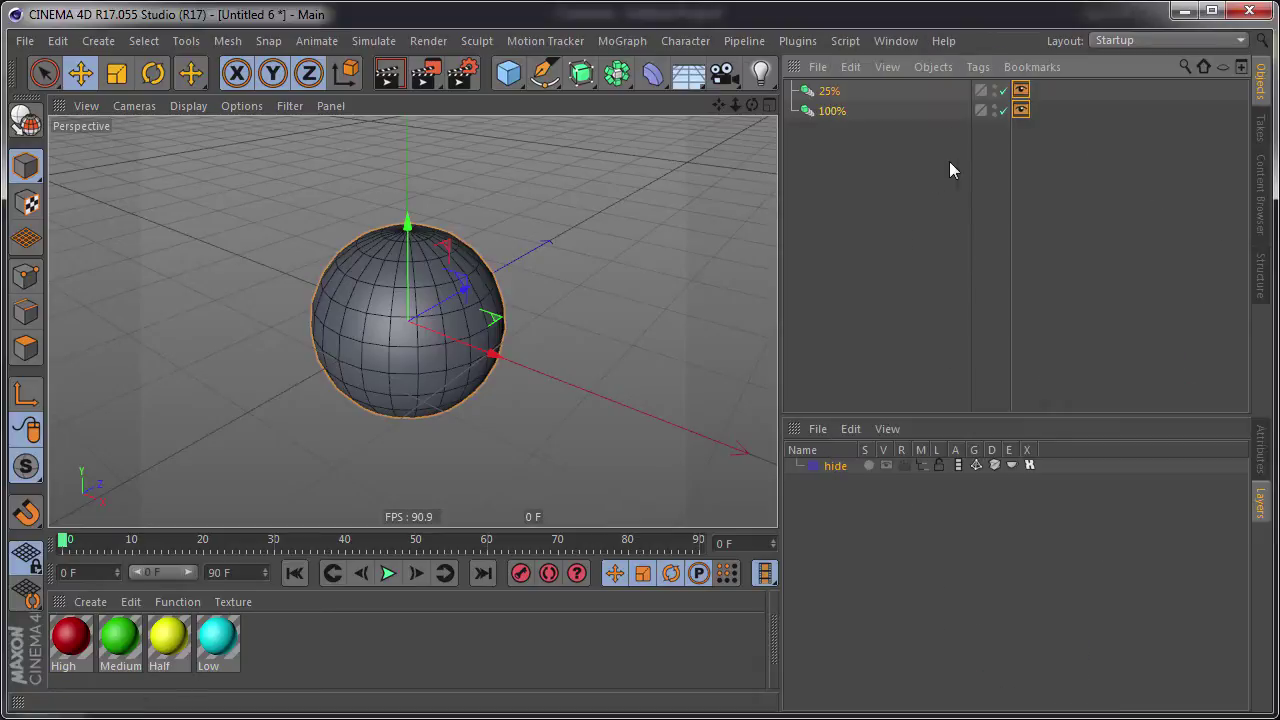
pyautogui.click(949, 170)
pyautogui.click(1259, 450)
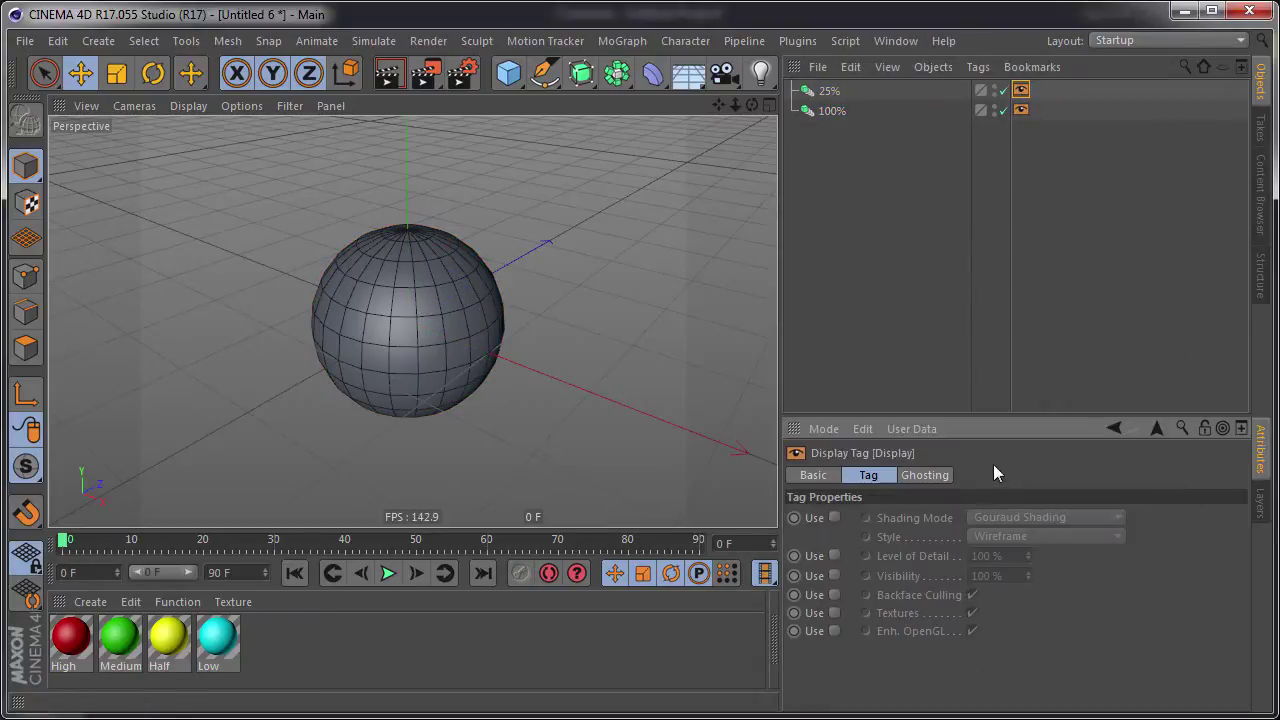
pyautogui.click(834, 556)
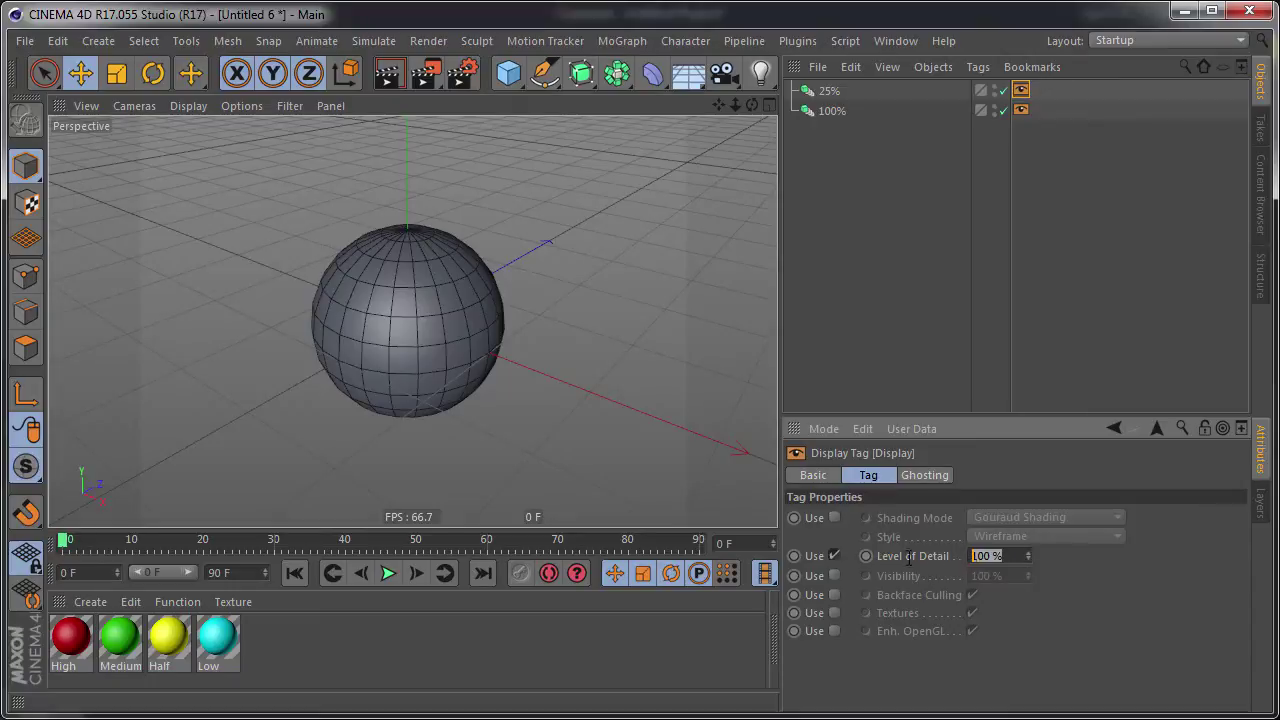
pyautogui.click(1025, 558)
pyautogui.write('25')
pyautogui.click(1020, 110)
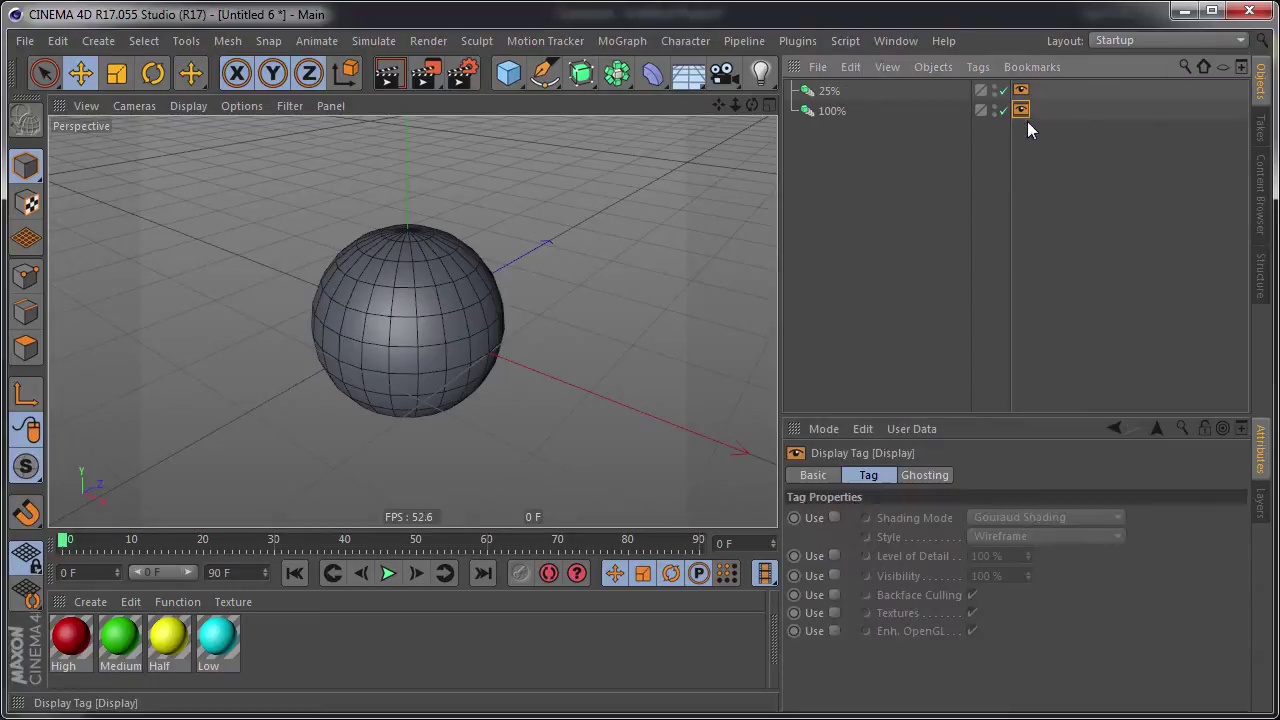
pyautogui.click(834, 556)
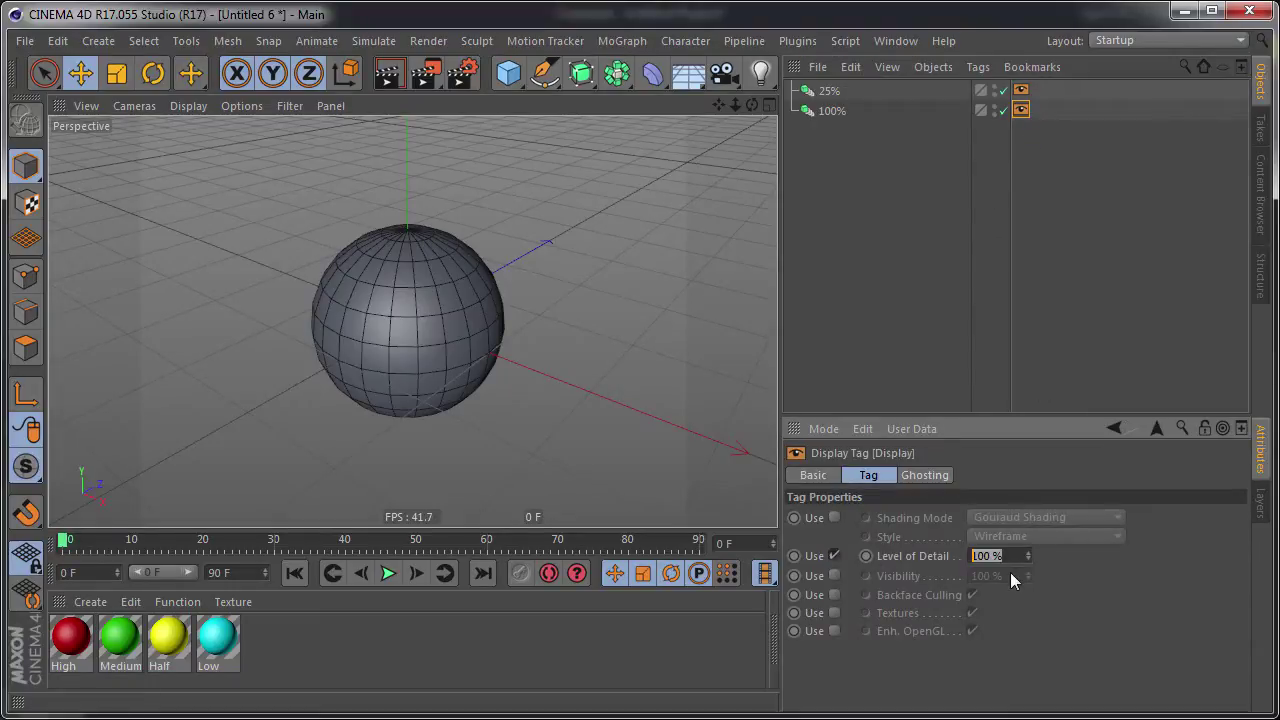
pyautogui.click(921, 234)
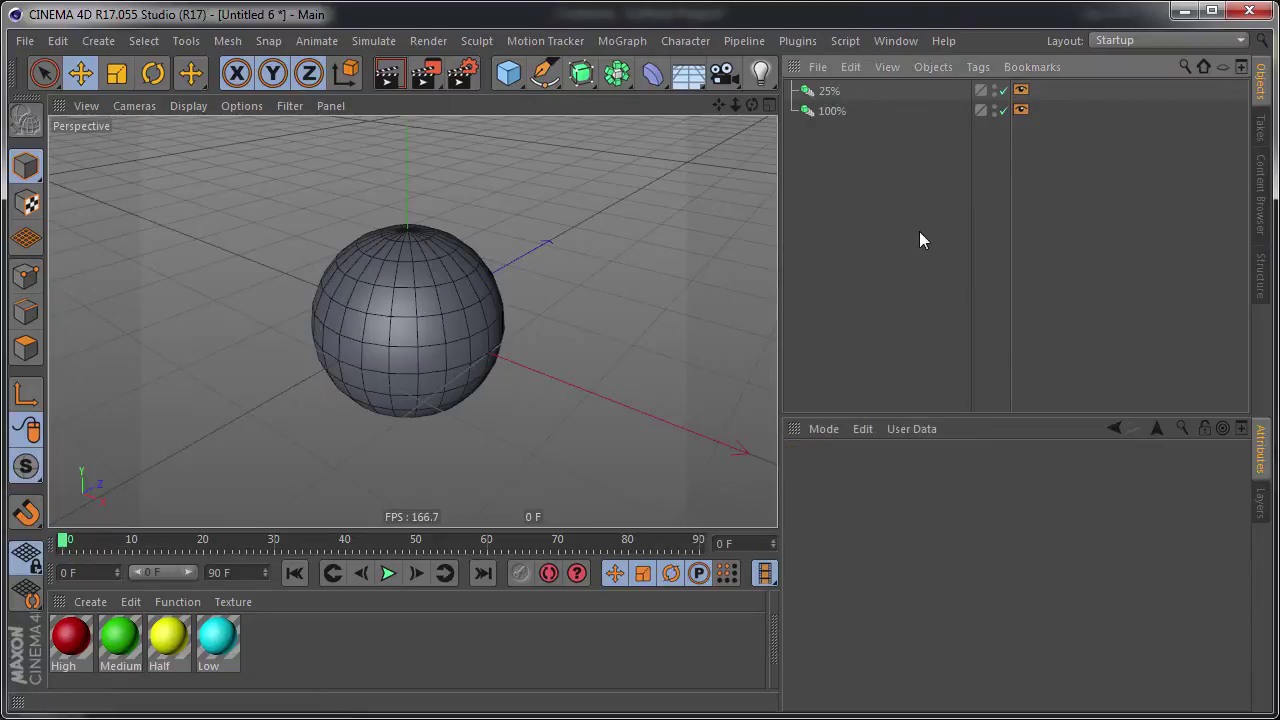
# - Add a MoGraph Cloner and place the 25% and 100% instances under it
pyautogui.click(622, 40)
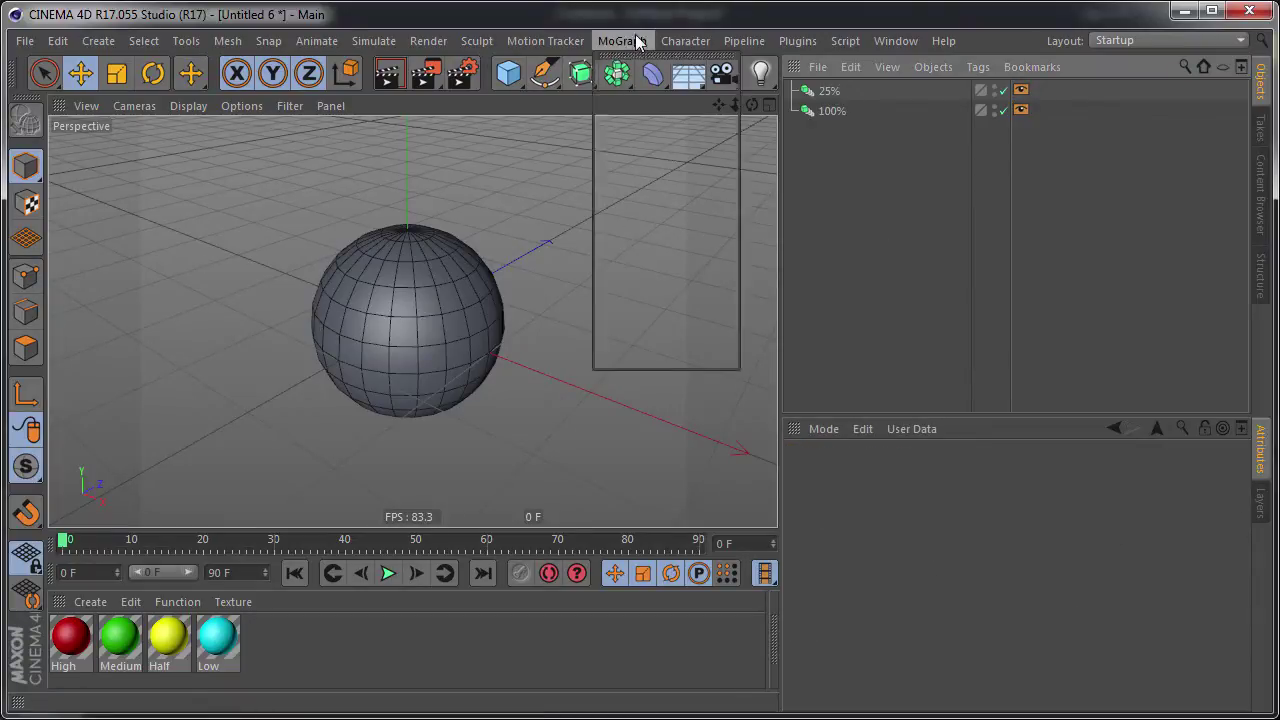
pyautogui.click(656, 190)
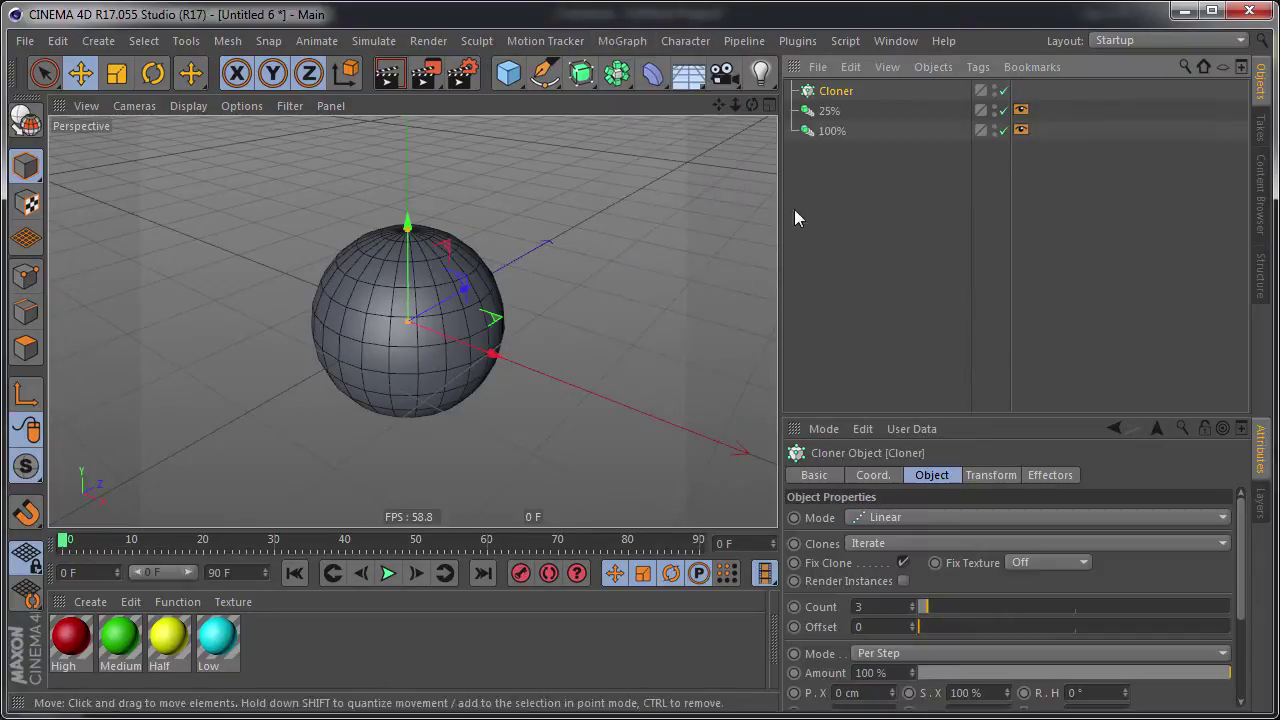
pyautogui.moveTo(877, 172)
pyautogui.mouseDown()
pyautogui.moveTo(826, 117)
pyautogui.moveTo(838, 92)
pyautogui.mouseUp()
pyautogui.click(836, 91)
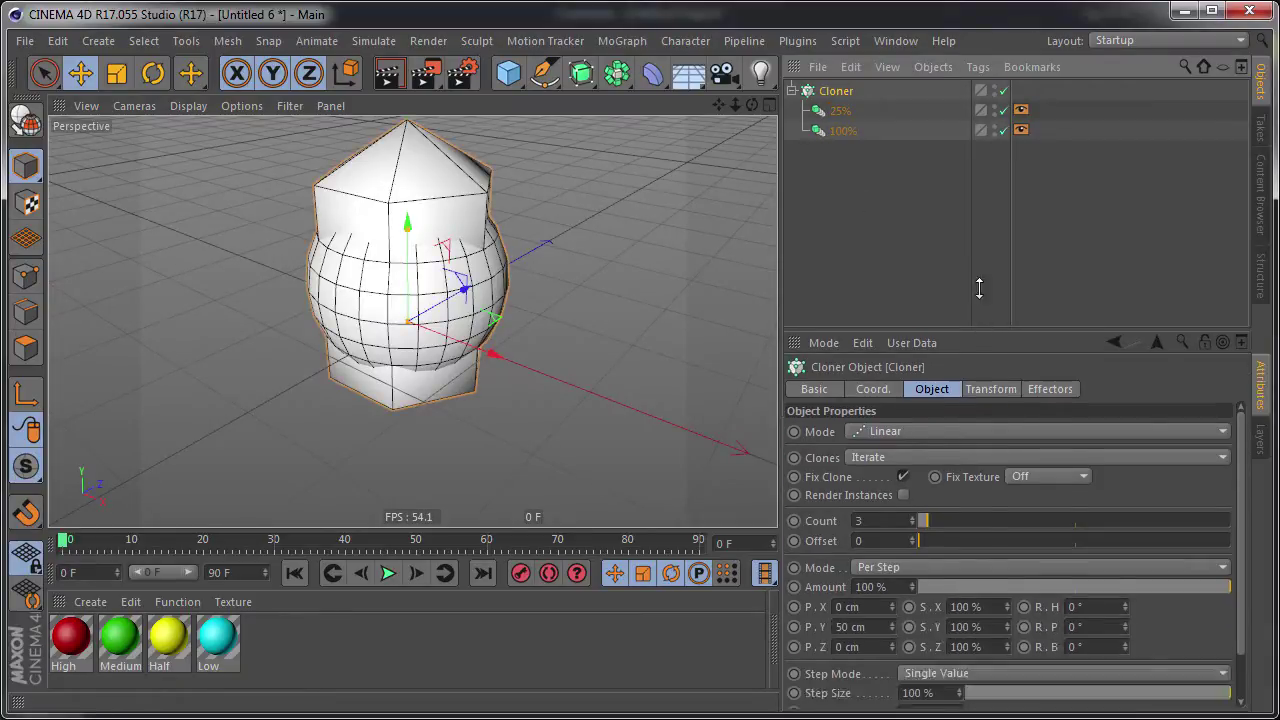
# - Set the Cloner's Count to 1 and Clones mode to Blend
pyautogui.moveTo(983, 415); pyautogui.dragTo(983, 272)
pyautogui.click(913, 455)
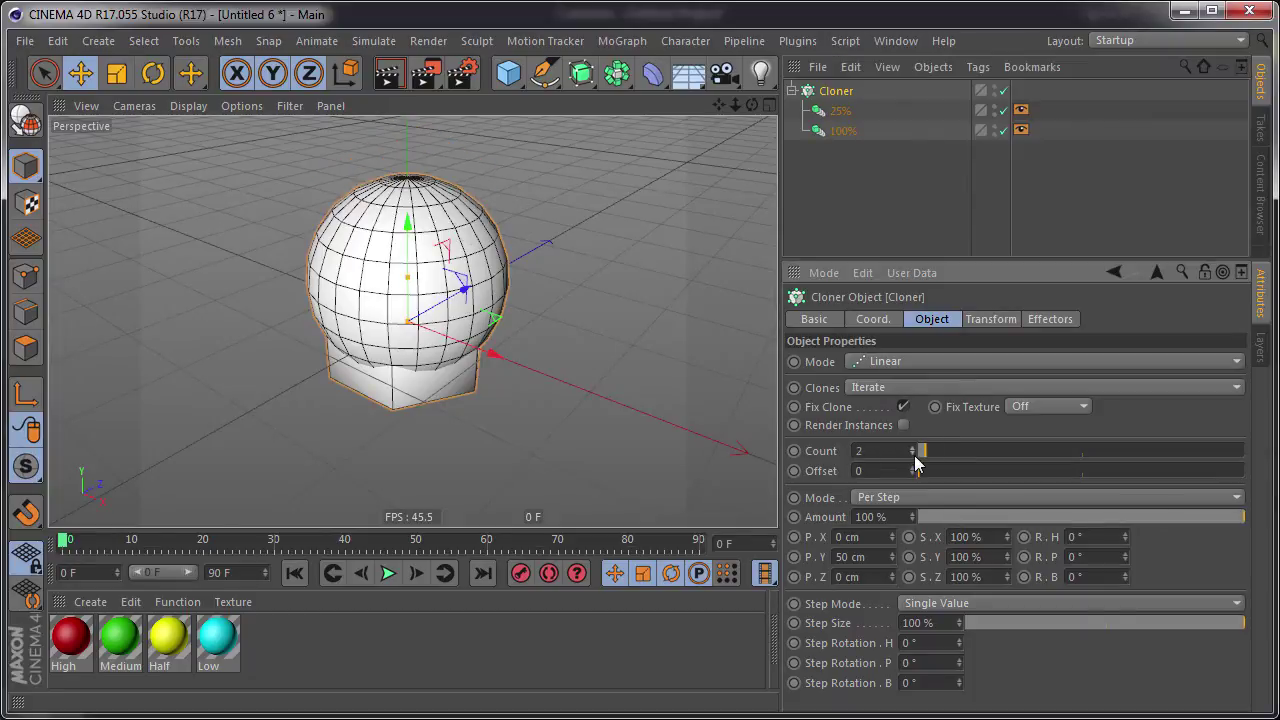
pyautogui.click(913, 455)
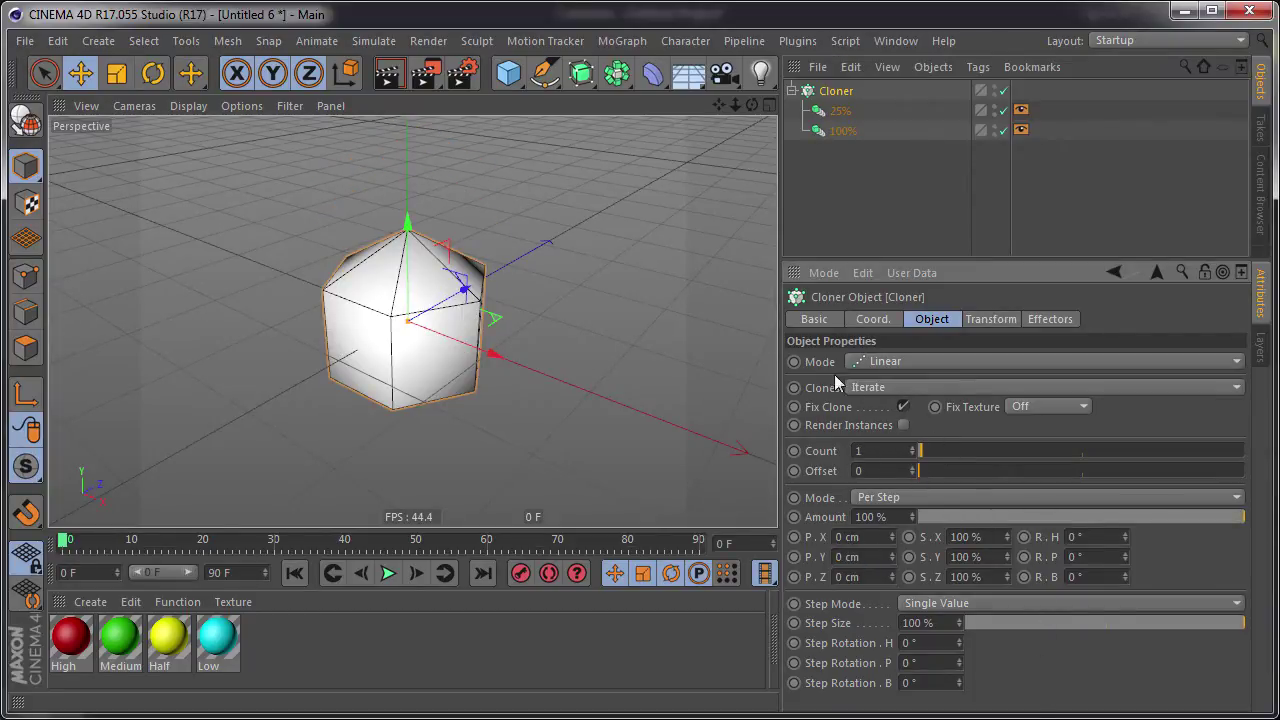
pyautogui.click(872, 389)
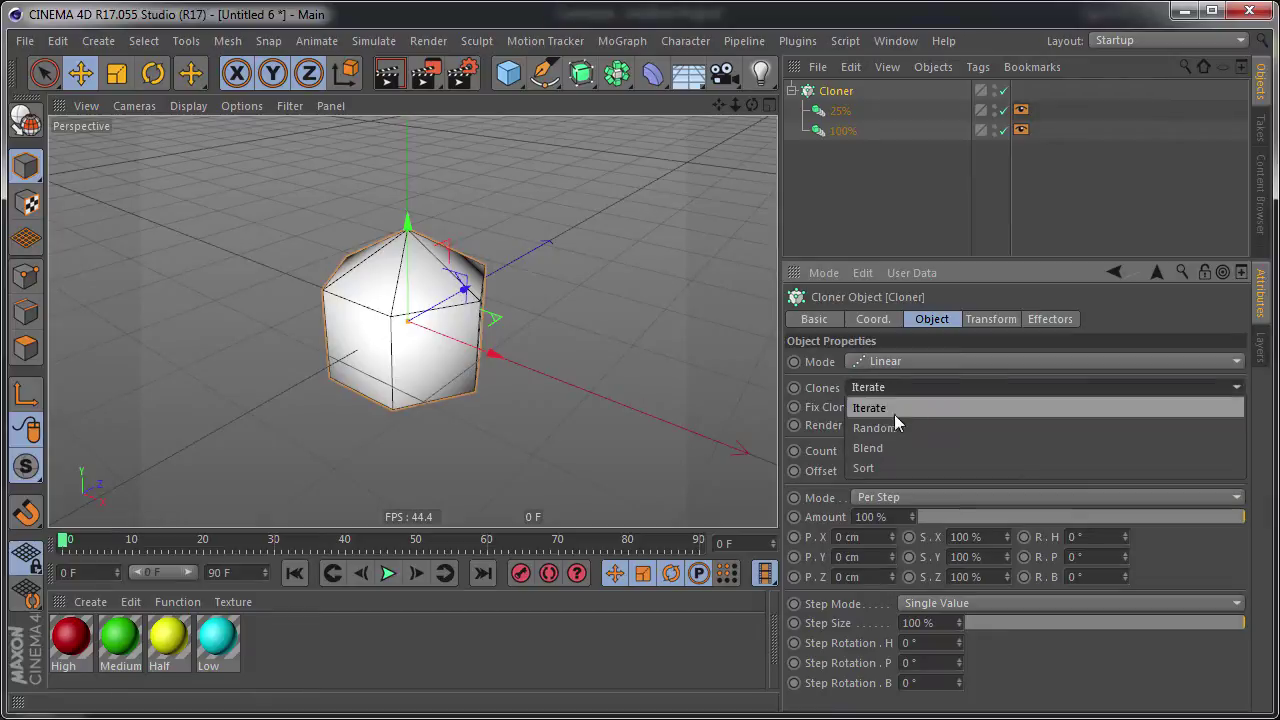
pyautogui.click(985, 447)
pyautogui.click(887, 226)
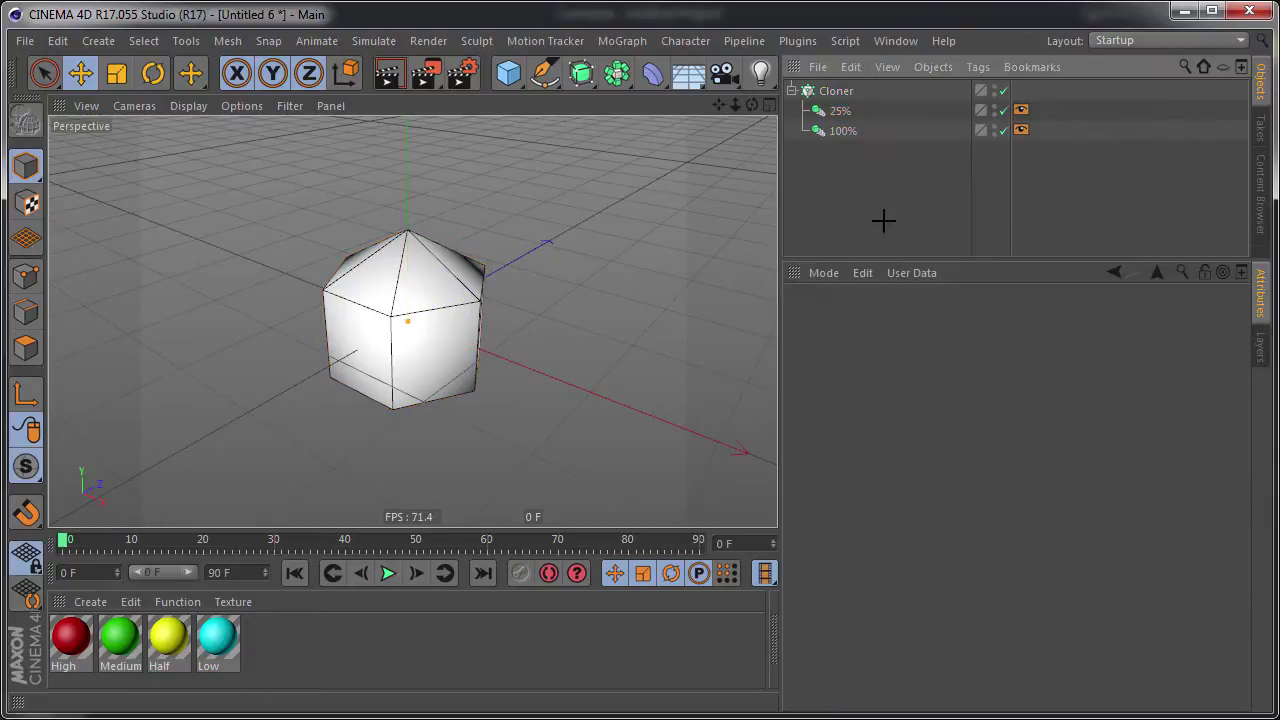
pyautogui.click(836, 92)
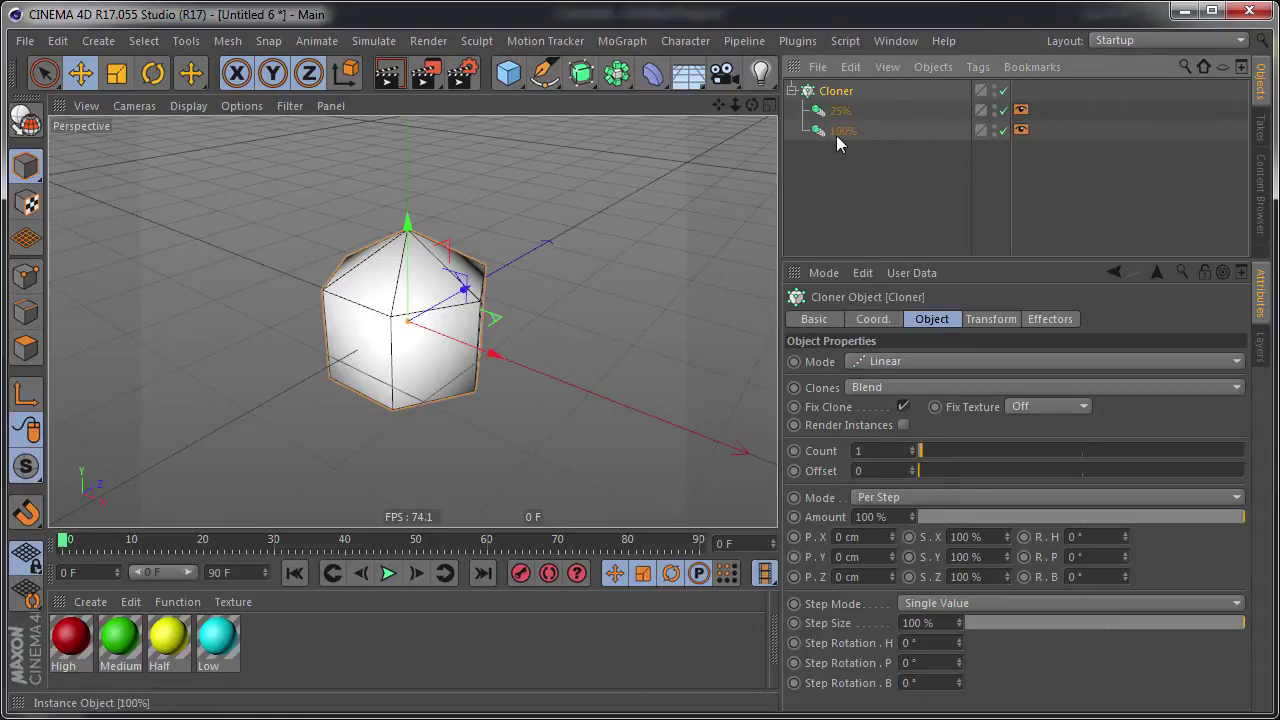
# - Add a Plain effector, disable its position change, and set Modify Clone slightly above 0%
pyautogui.click(622, 41)
pyautogui.moveTo(641, 71)
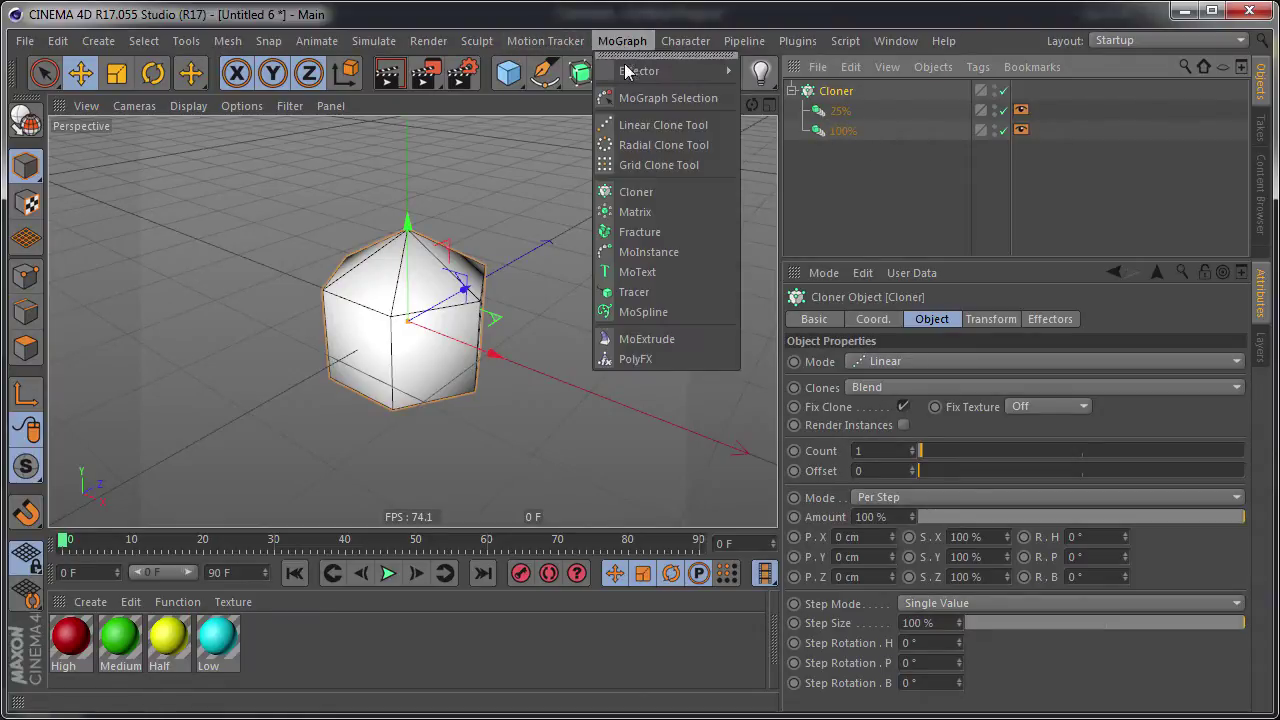
pyautogui.click(795, 97)
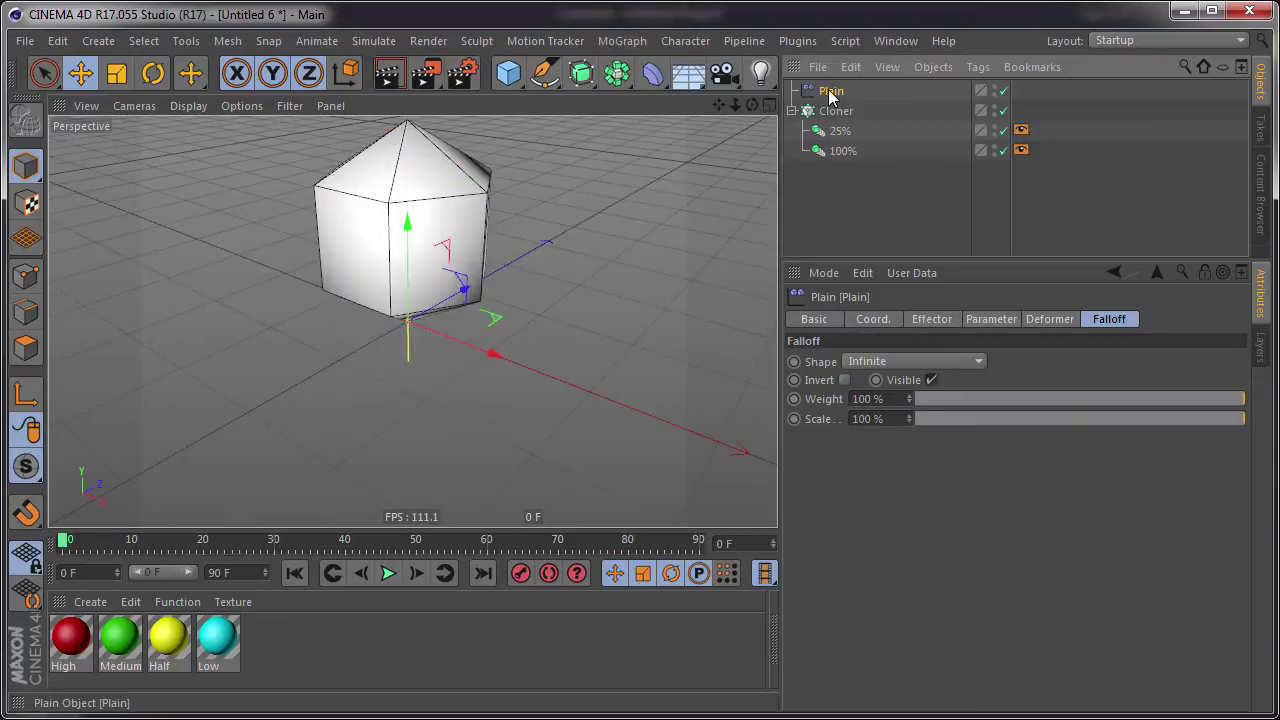
pyautogui.click(932, 319)
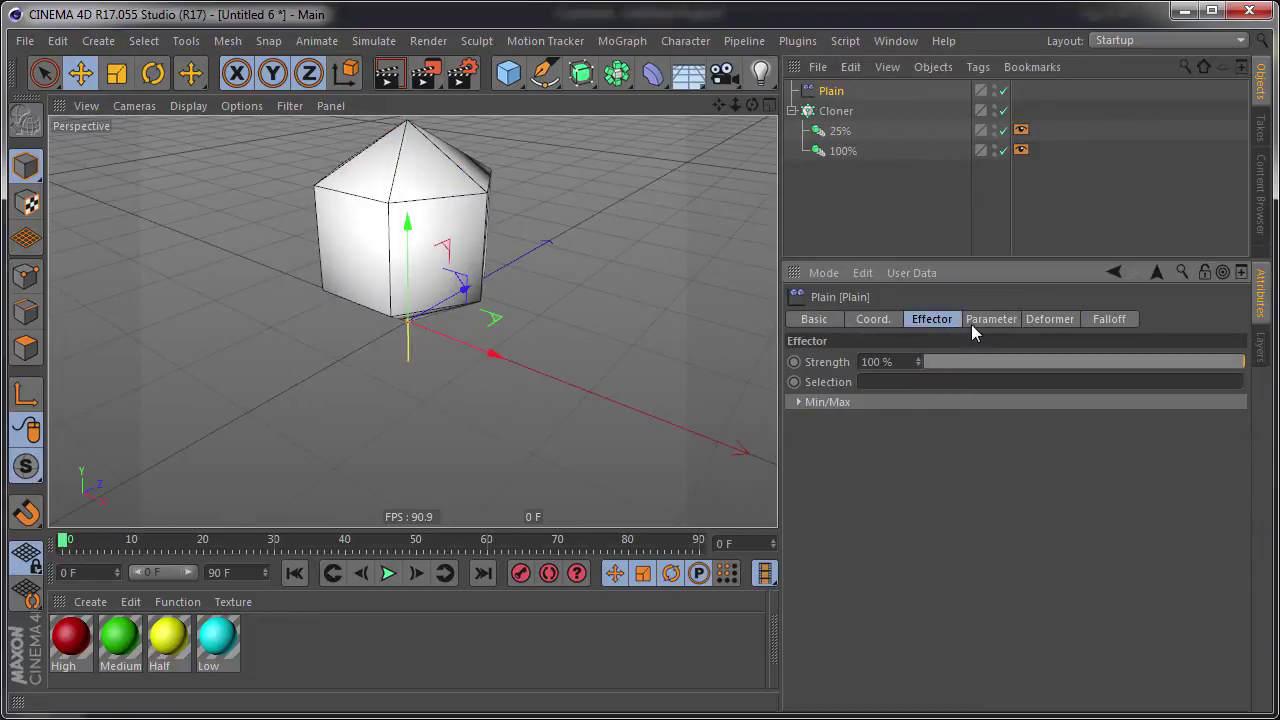
pyautogui.click(990, 319)
pyautogui.click(868, 398)
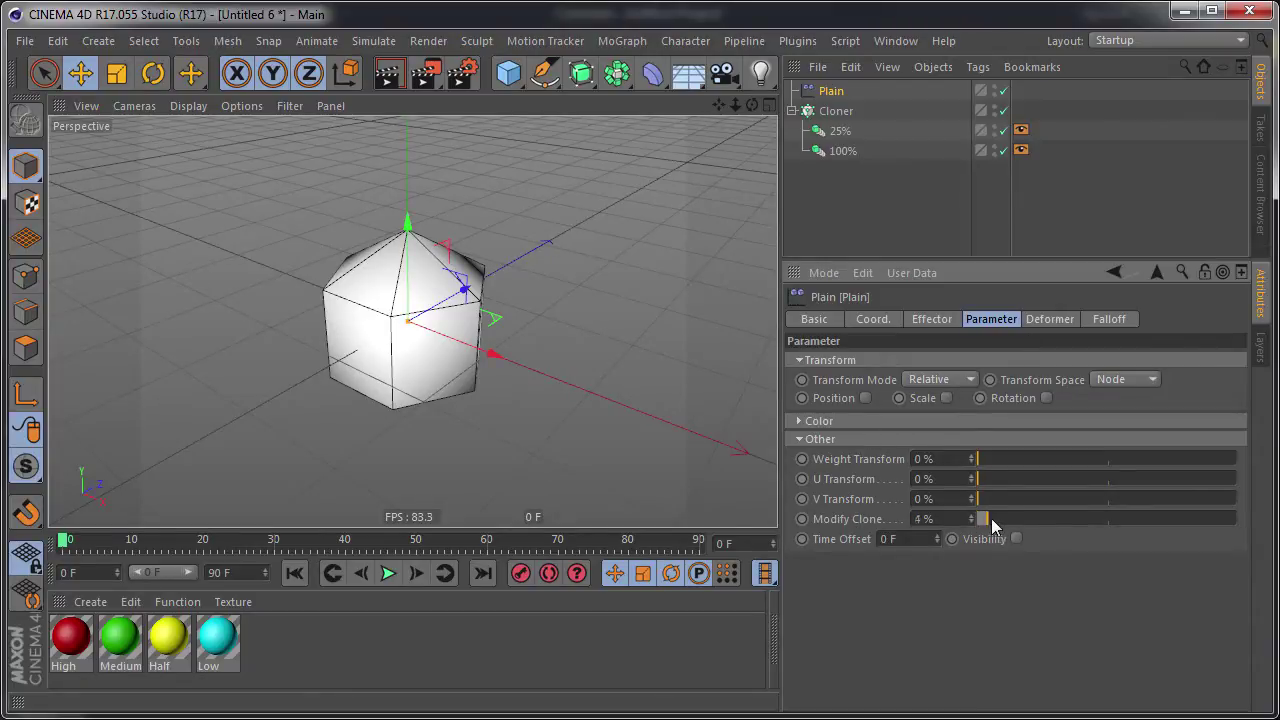
pyautogui.moveTo(991, 518)
pyautogui.mouseDown()
pyautogui.moveTo(1229, 522)
pyautogui.moveTo(979, 524)
pyautogui.moveTo(1230, 536)
pyautogui.mouseUp()
# - Rename the Cloner to 'Clone'
pyautogui.doubleClick(838, 111)
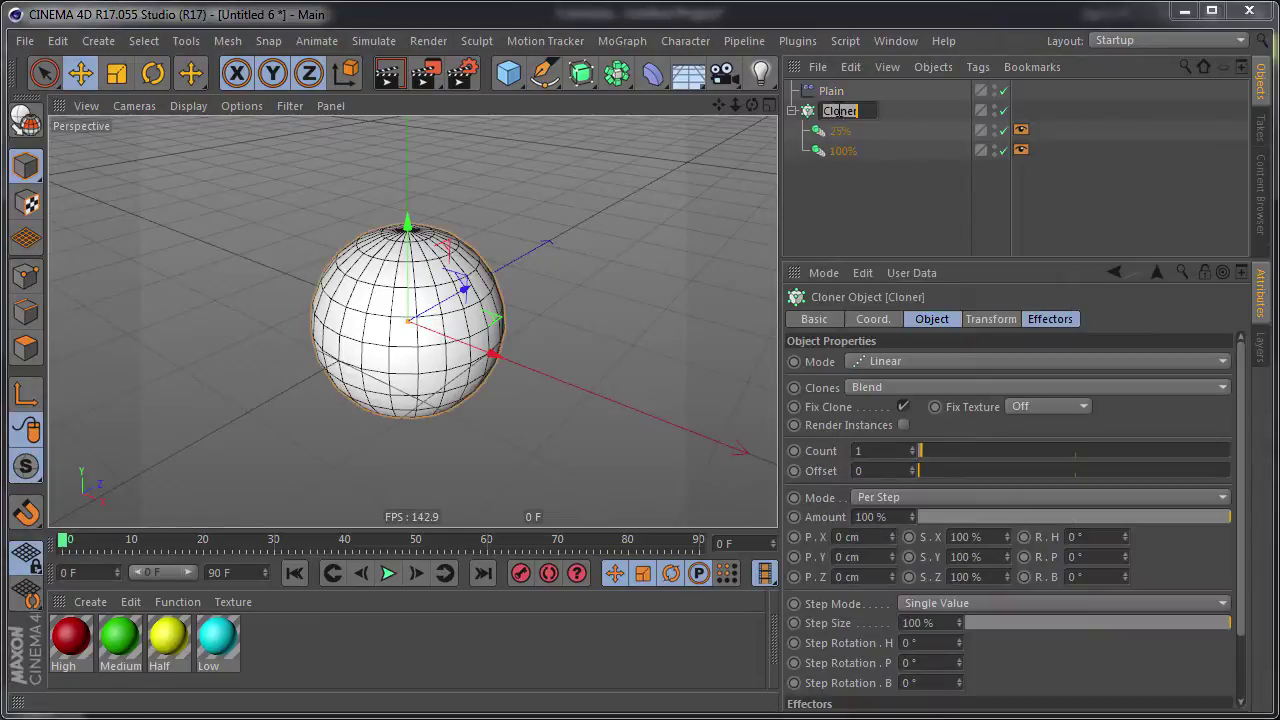
pyautogui.press('BackSpace')
pyautogui.press('Return')
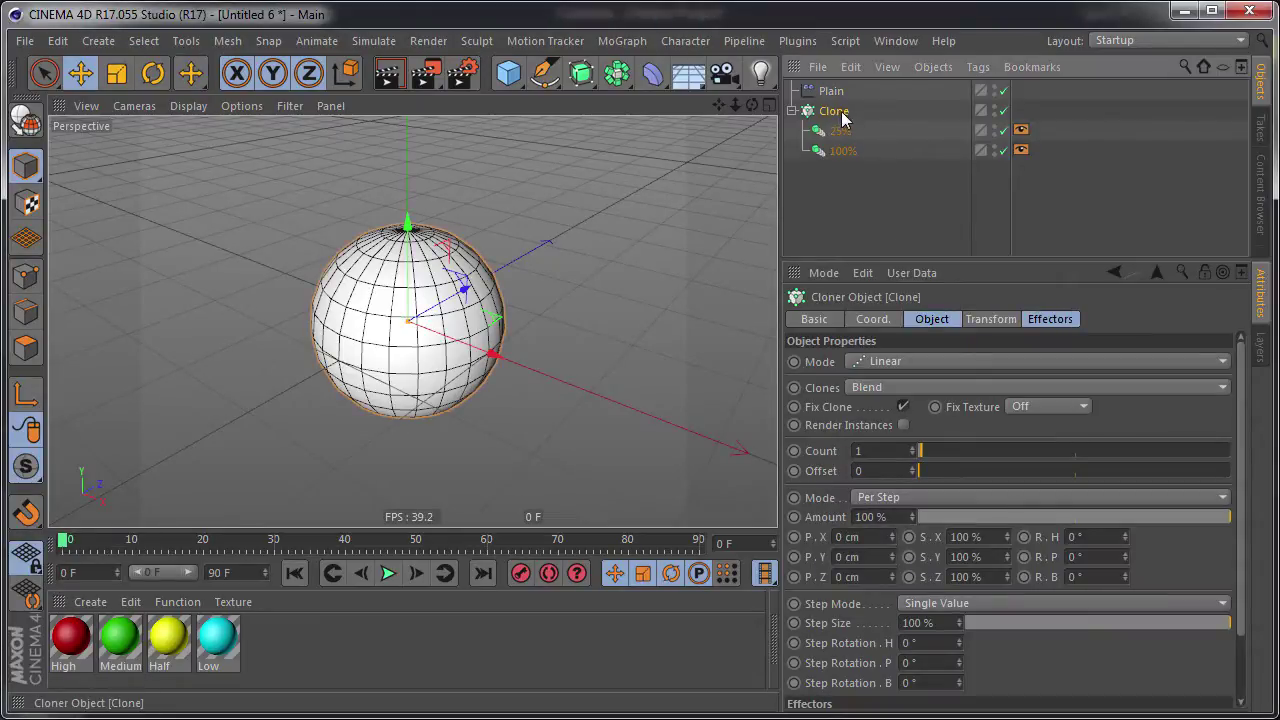
pyautogui.click(834, 111)
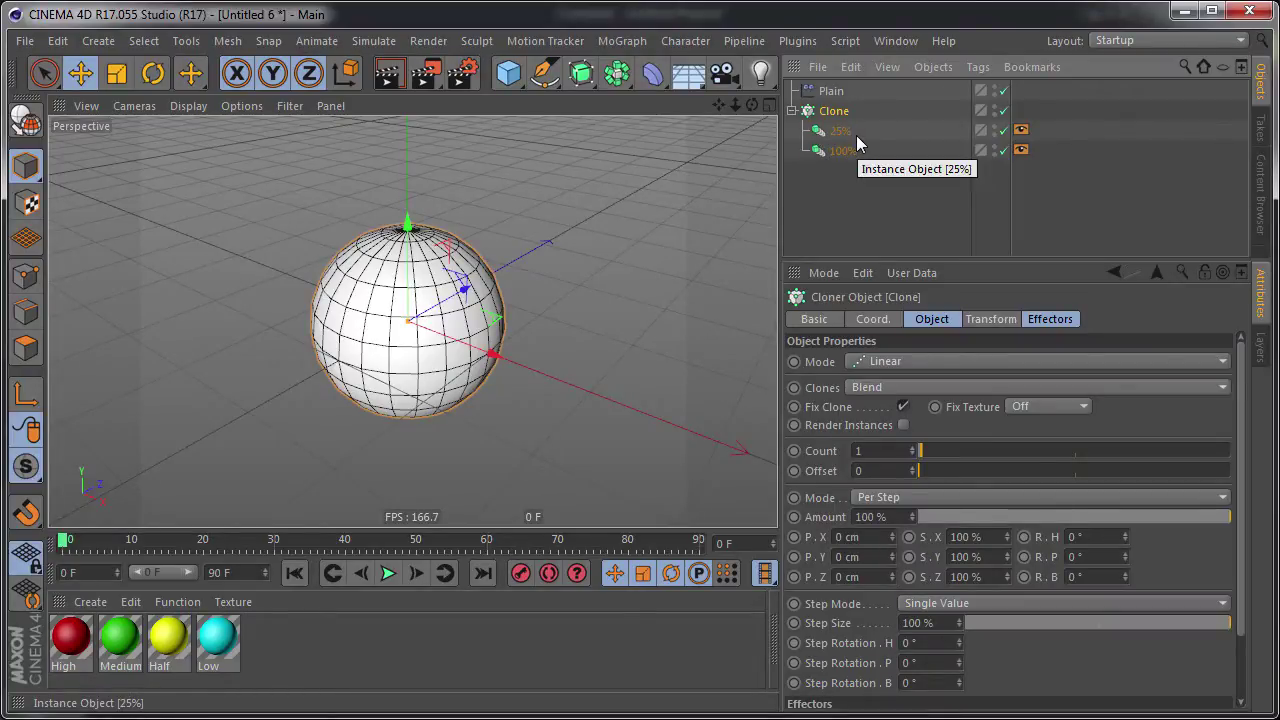
# - Raise the Plain effector's Modify Clone to 98% so the sphere shows full detail
pyautogui.click(831, 91)
pyautogui.moveTo(1220, 519)
pyautogui.mouseDown()
pyautogui.moveTo(1147, 532)
pyautogui.moveTo(1242, 542)
pyautogui.mouseUp()
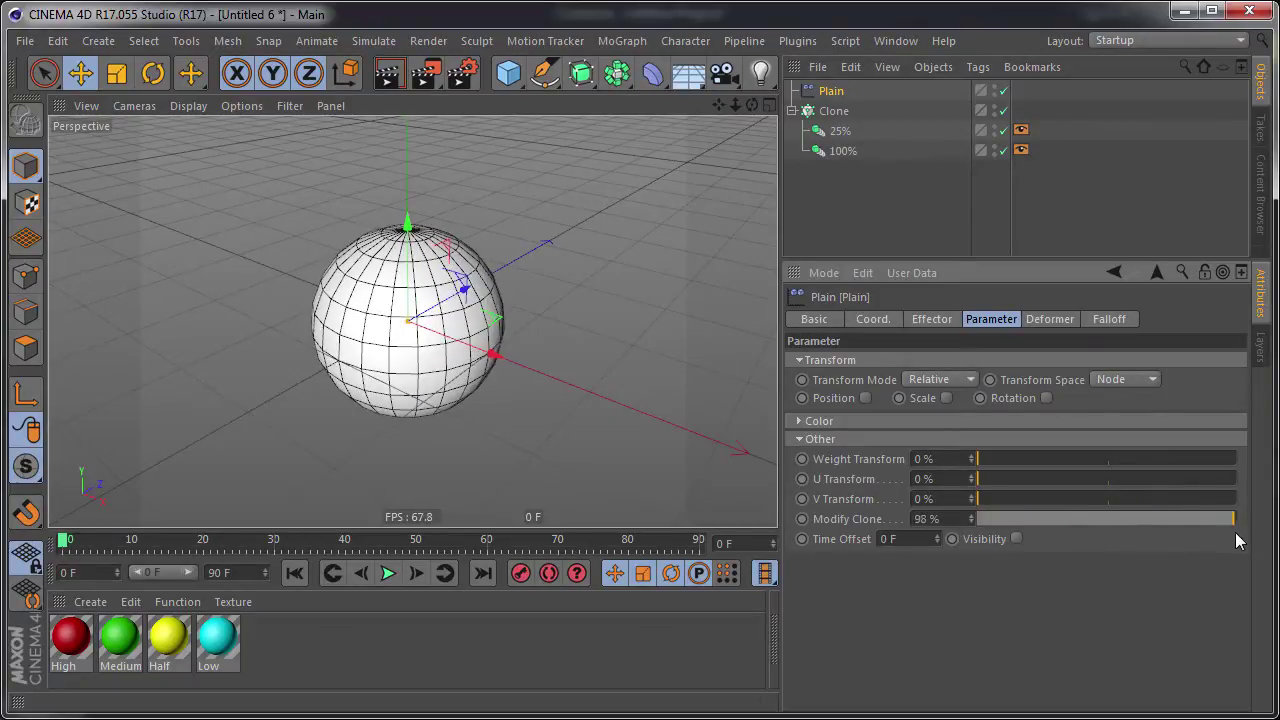
pyautogui.click(895, 222)
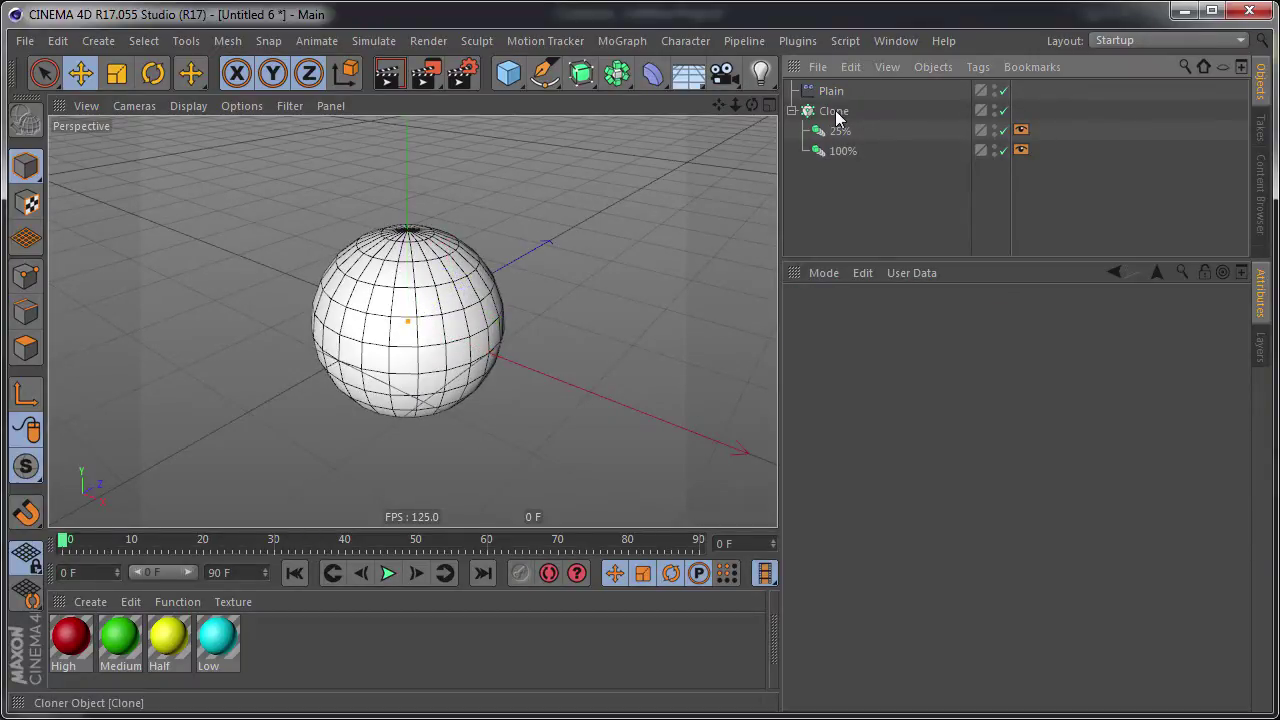
pyautogui.click(834, 111)
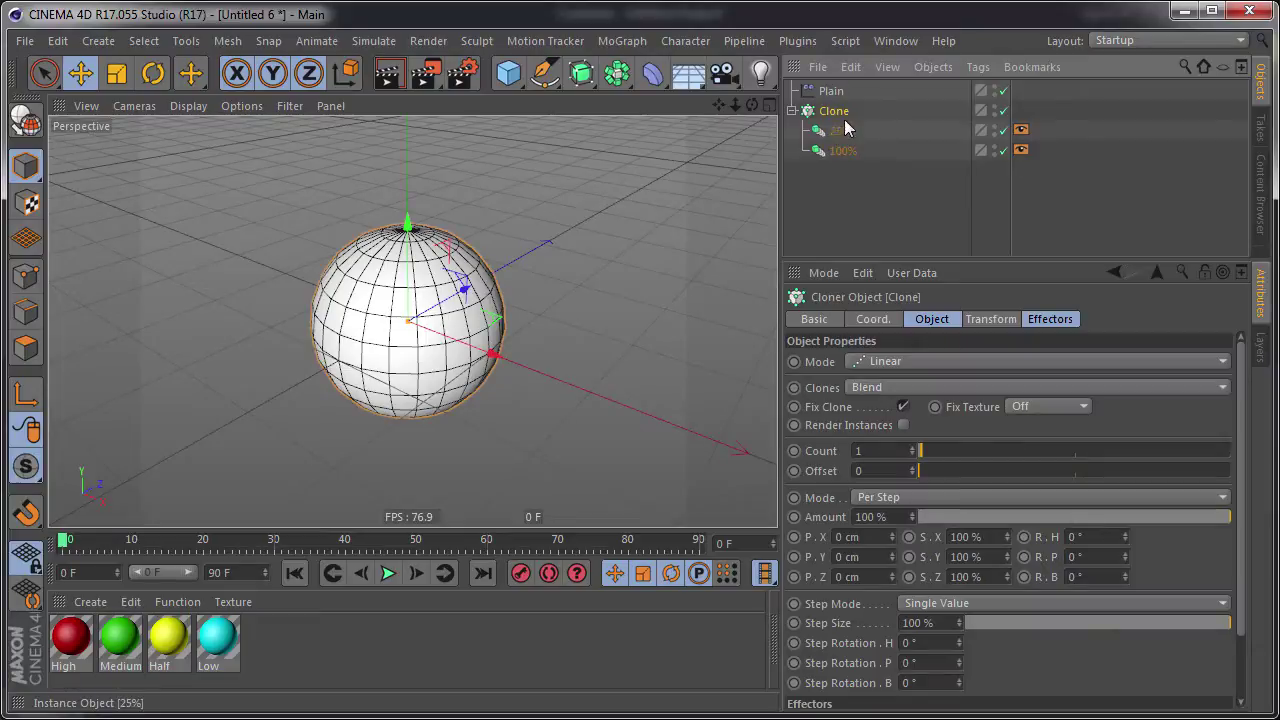
# - Wrap Clone in a new Cloner using Grid Array mode at 25 × 1 × 25 with enlarged Size
pyautogui.click(622, 40)
pyautogui.keyDown('alt'); pyautogui.click(648, 190); pyautogui.keyUp('alt')
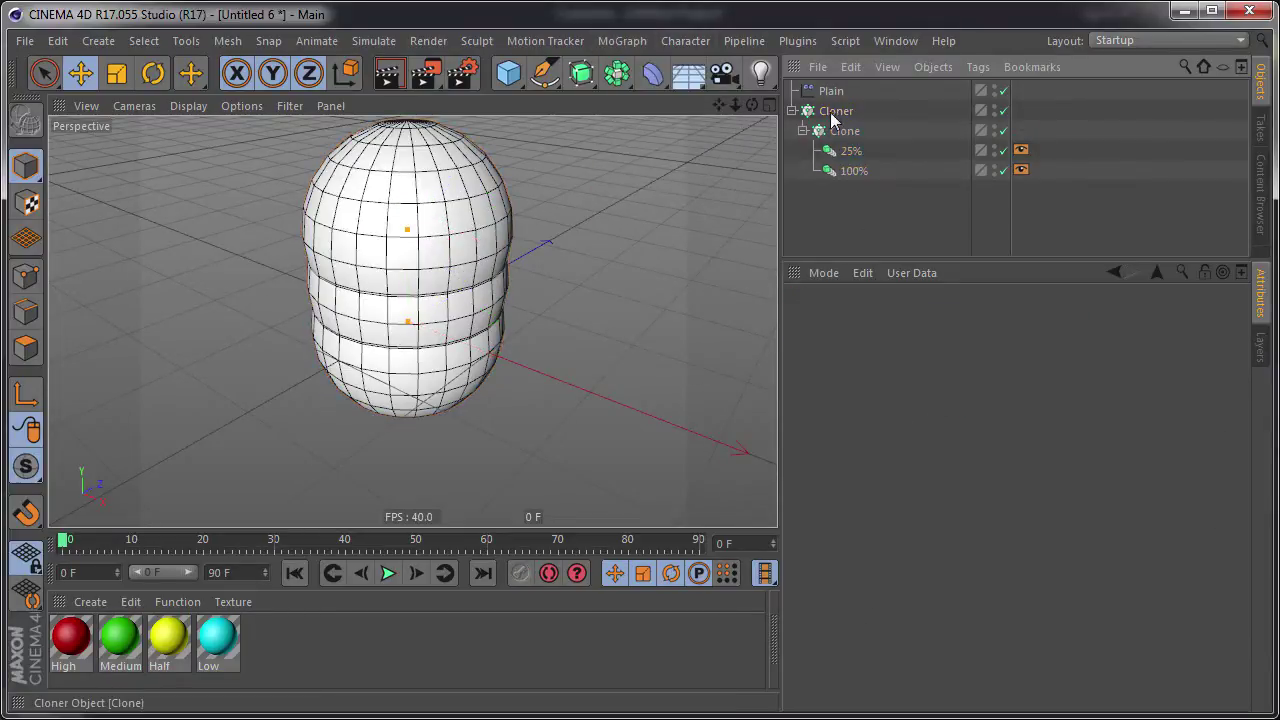
pyautogui.scroll(-3, 1019, 643)
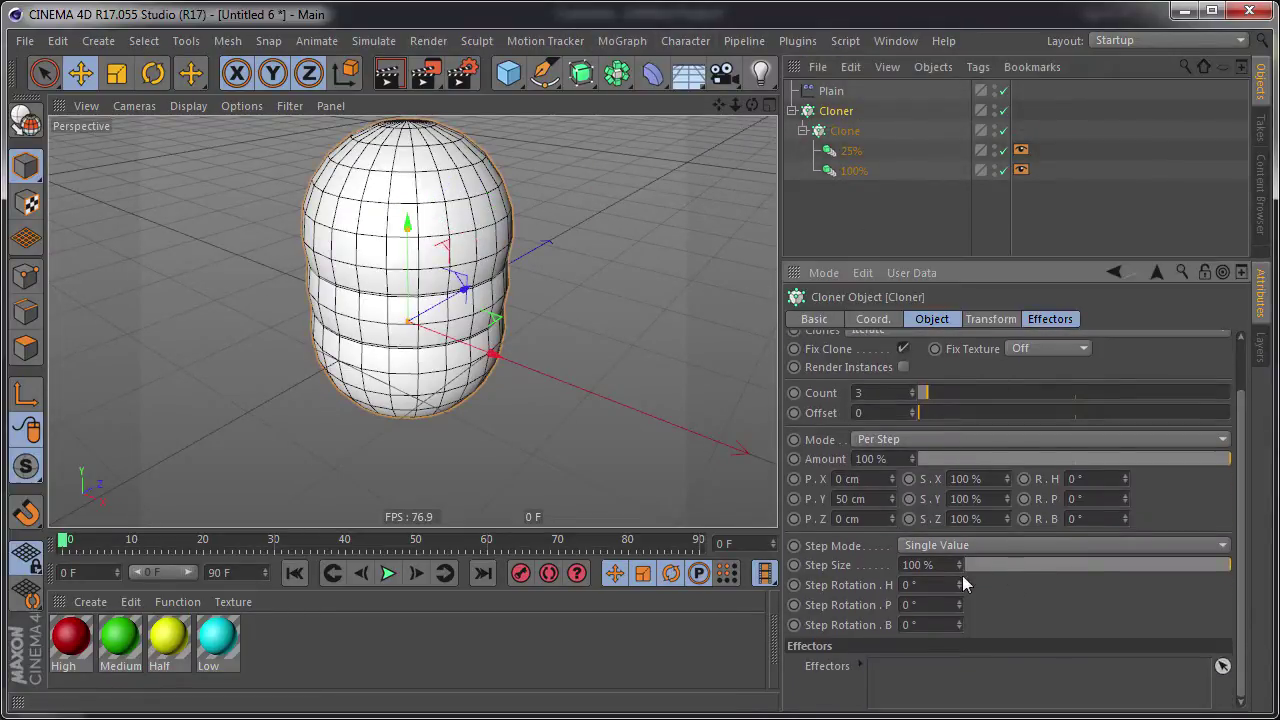
pyautogui.scroll(3, 1150, 544)
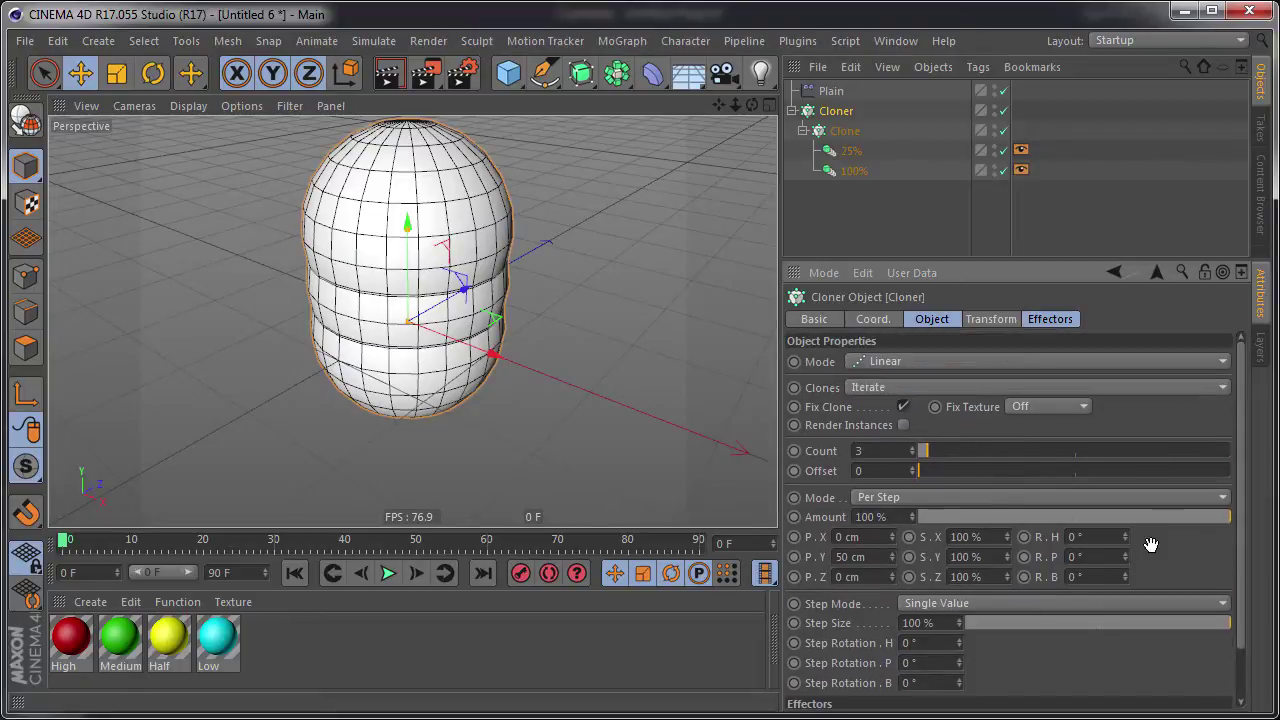
pyautogui.click(902, 361)
pyautogui.click(938, 435)
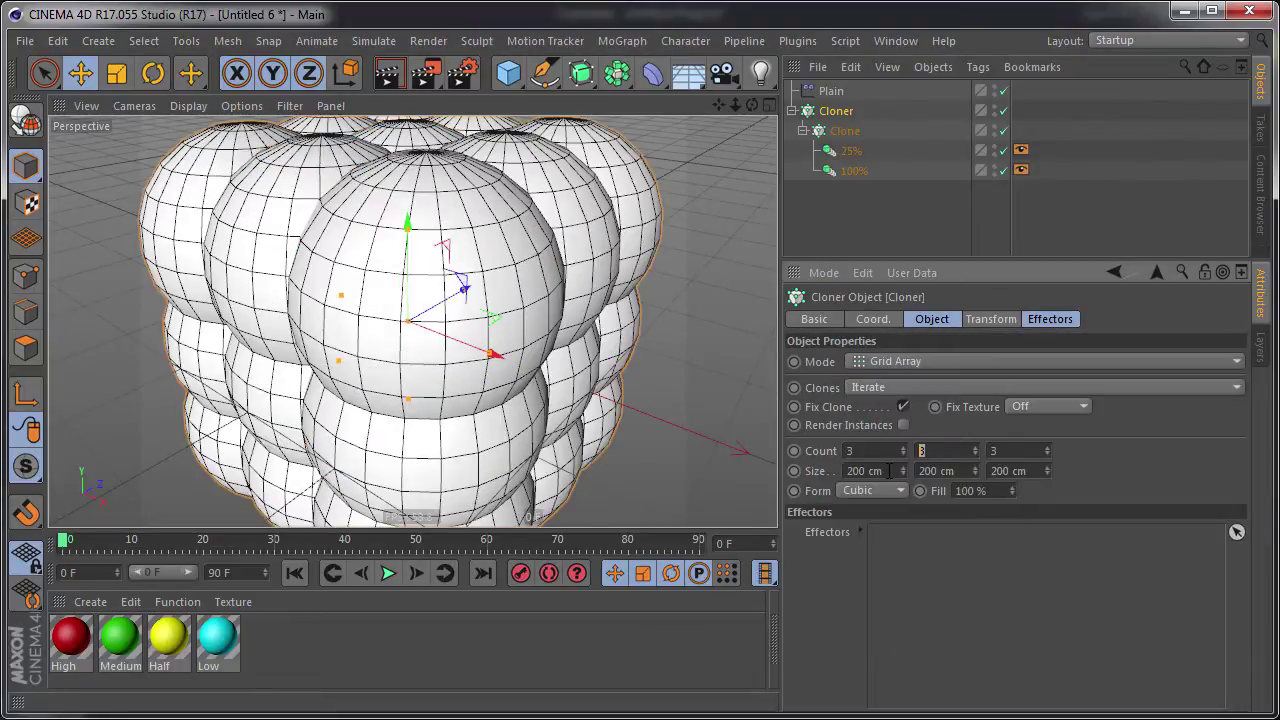
pyautogui.press('Return')
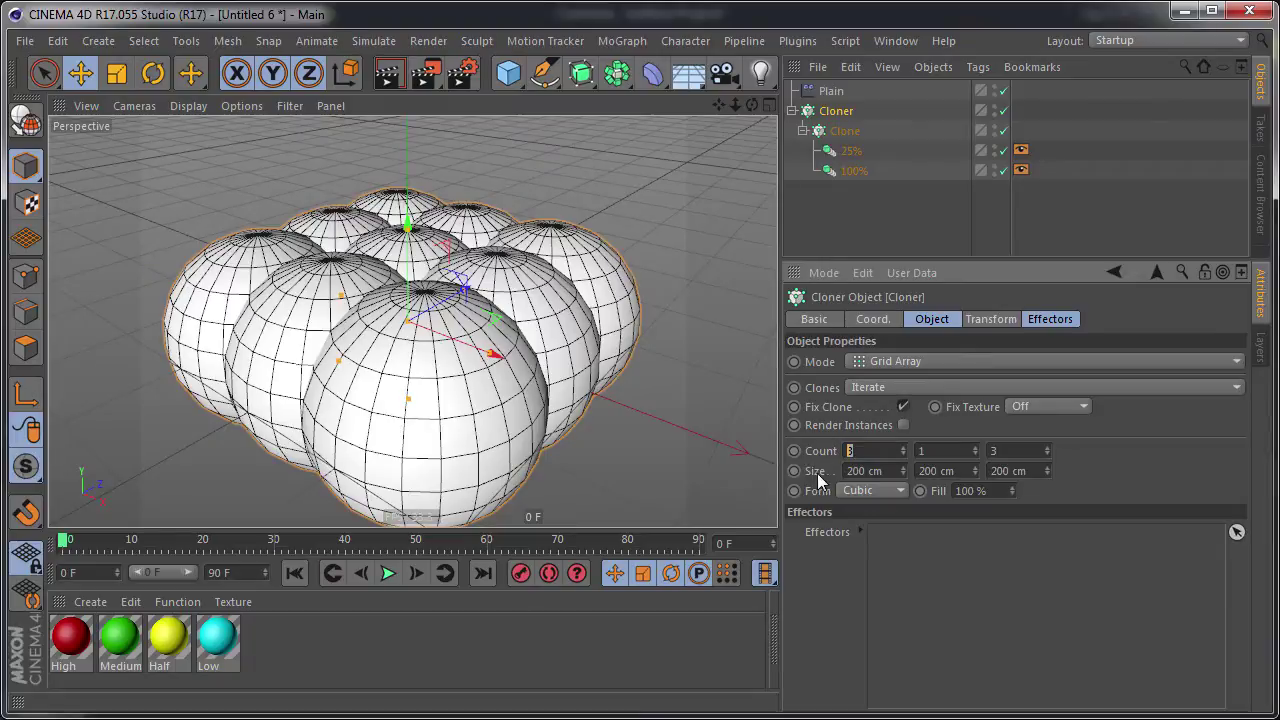
pyautogui.write('25')
pyautogui.moveTo(1045, 451); pyautogui.dragTo(920, 474)
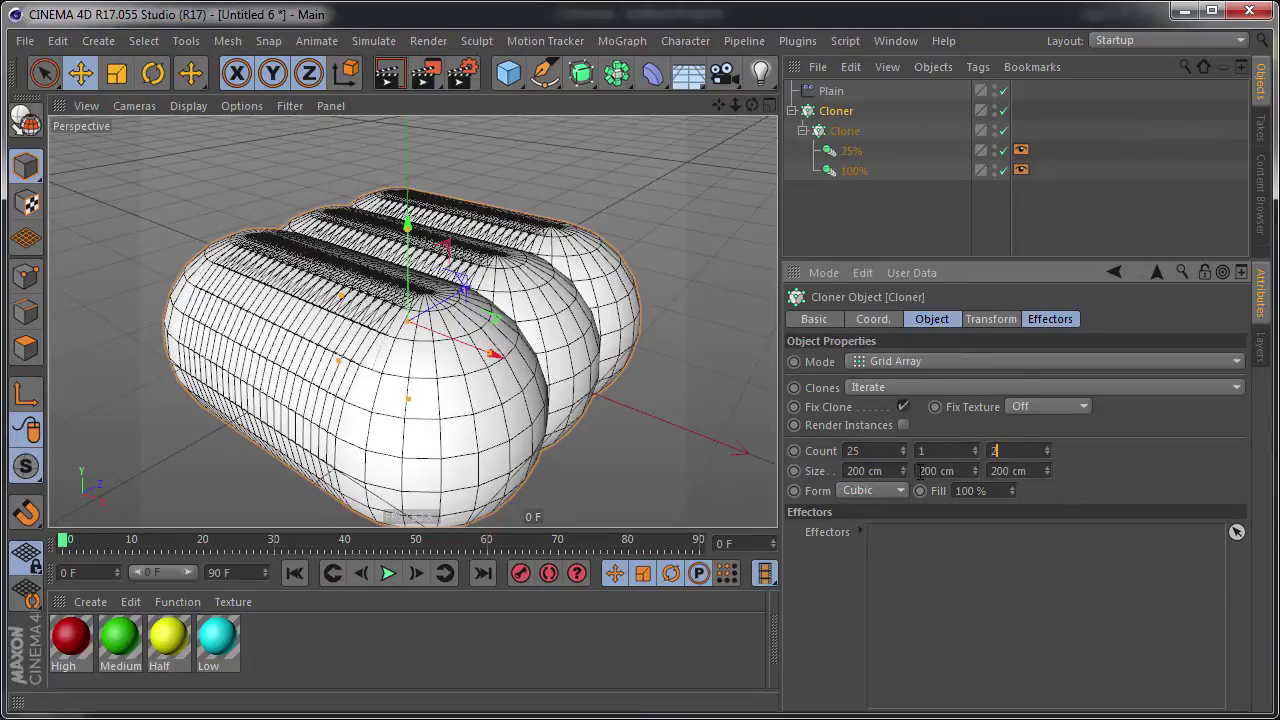
pyautogui.scroll(-5, 415, 328)
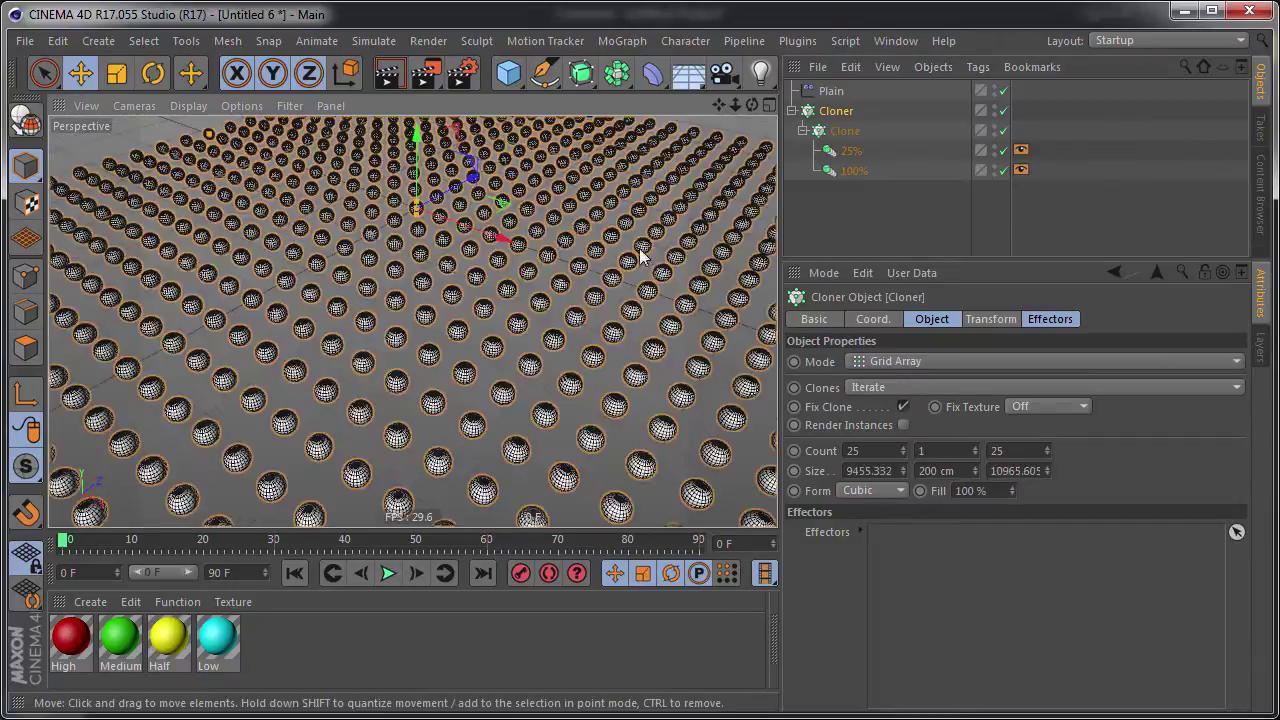
pyautogui.click(890, 168)
pyautogui.click(831, 91)
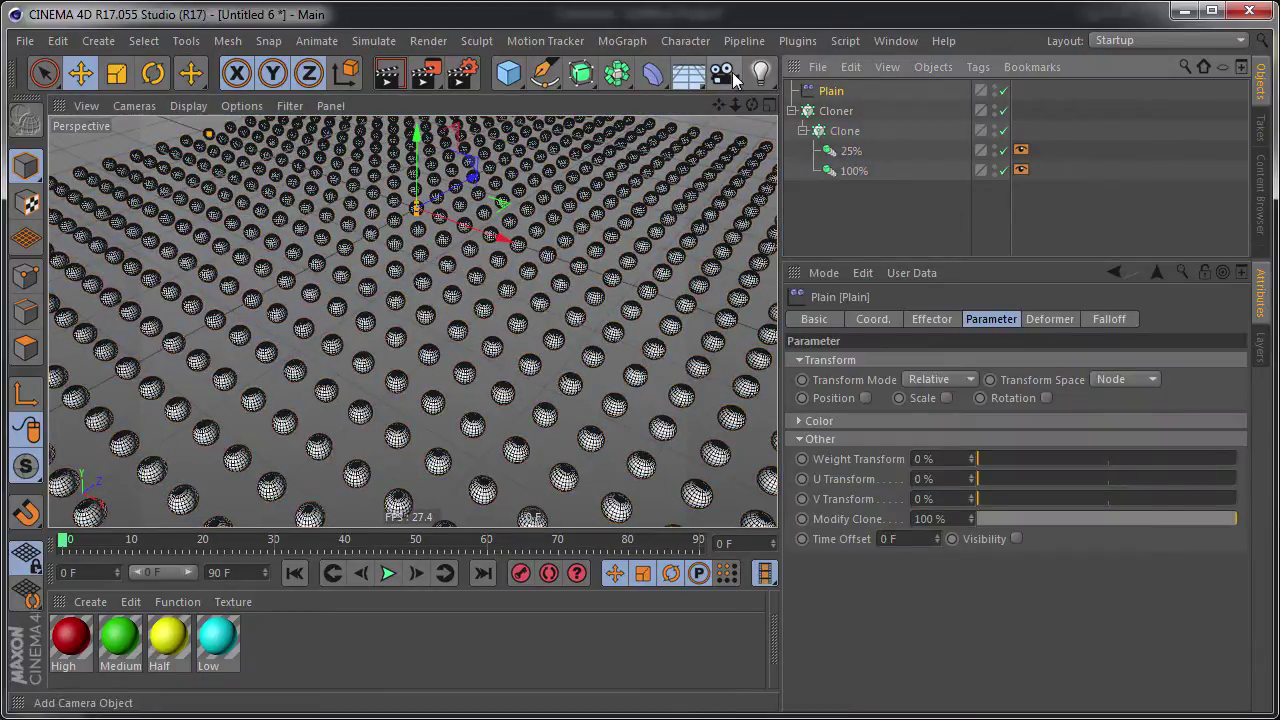
# - Add a camera and parent the Plain effector under it
pyautogui.click(727, 74)
pyautogui.click(831, 91)
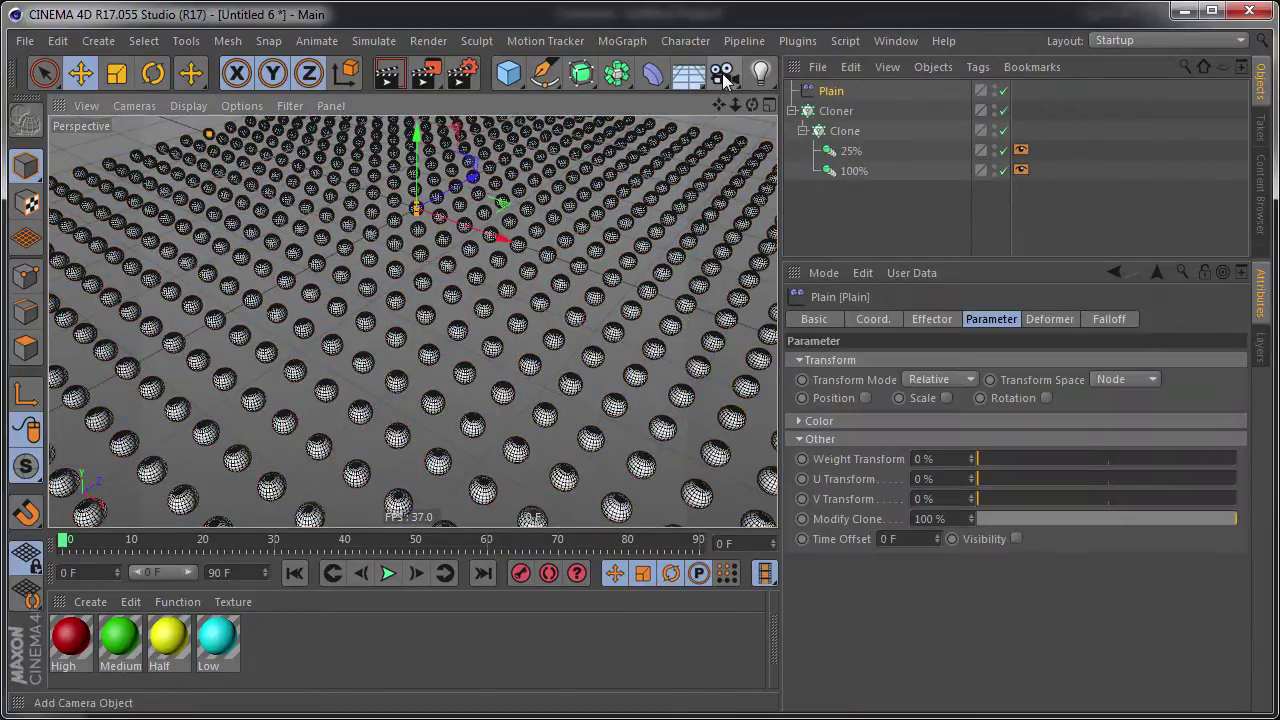
pyautogui.moveTo(848, 111); pyautogui.dragTo(822, 90)
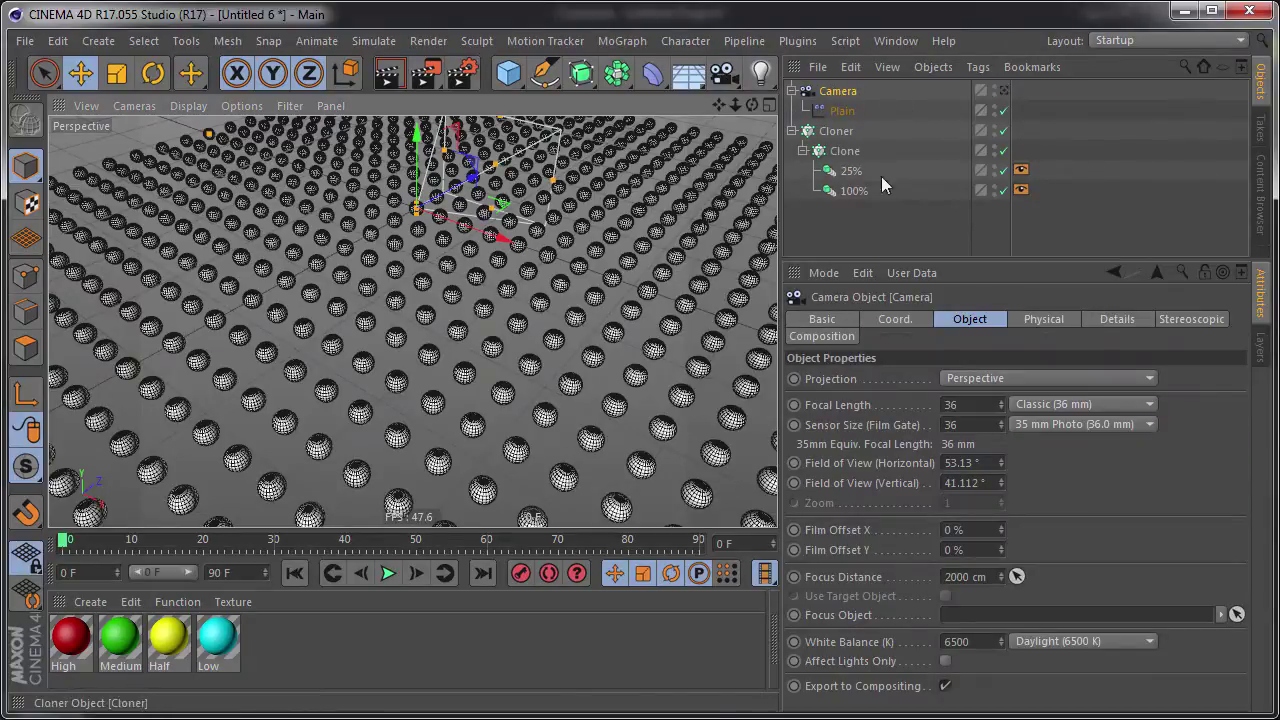
pyautogui.click(842, 111)
# - Give the Plain effector a Linear falloff stretched to 1556.75 cm along Z
pyautogui.click(873, 320)
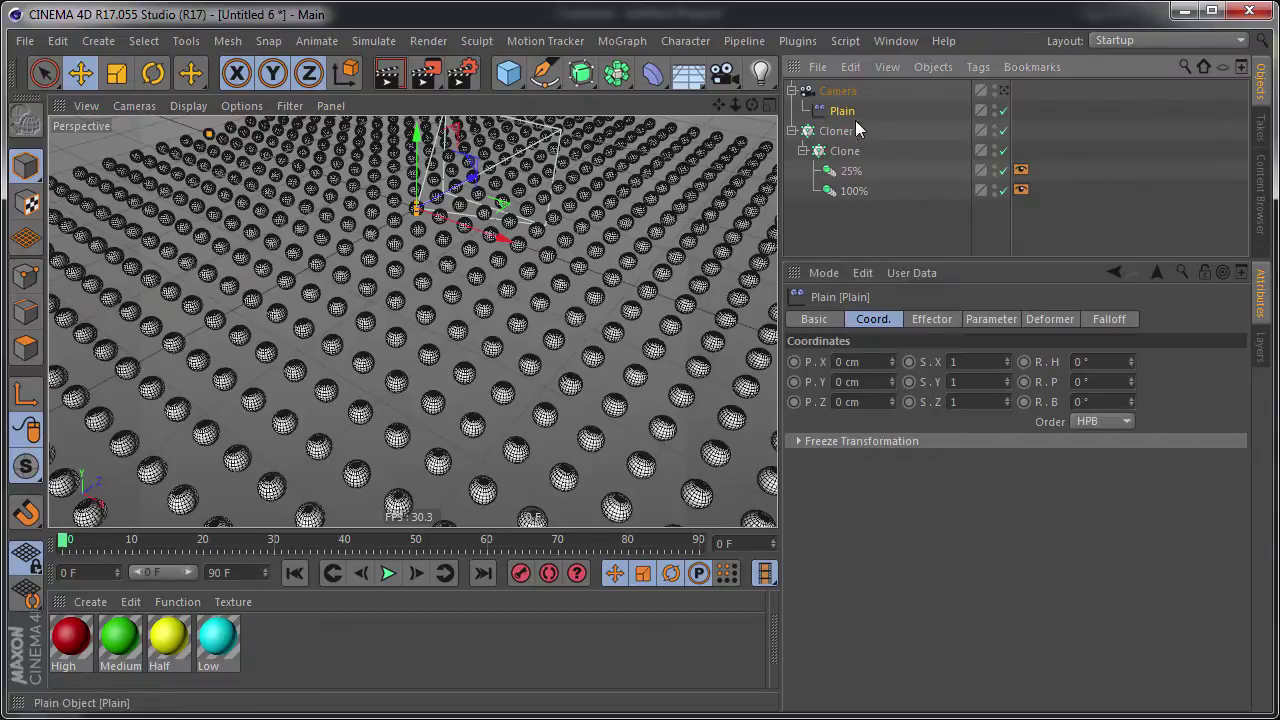
pyautogui.click(1110, 319)
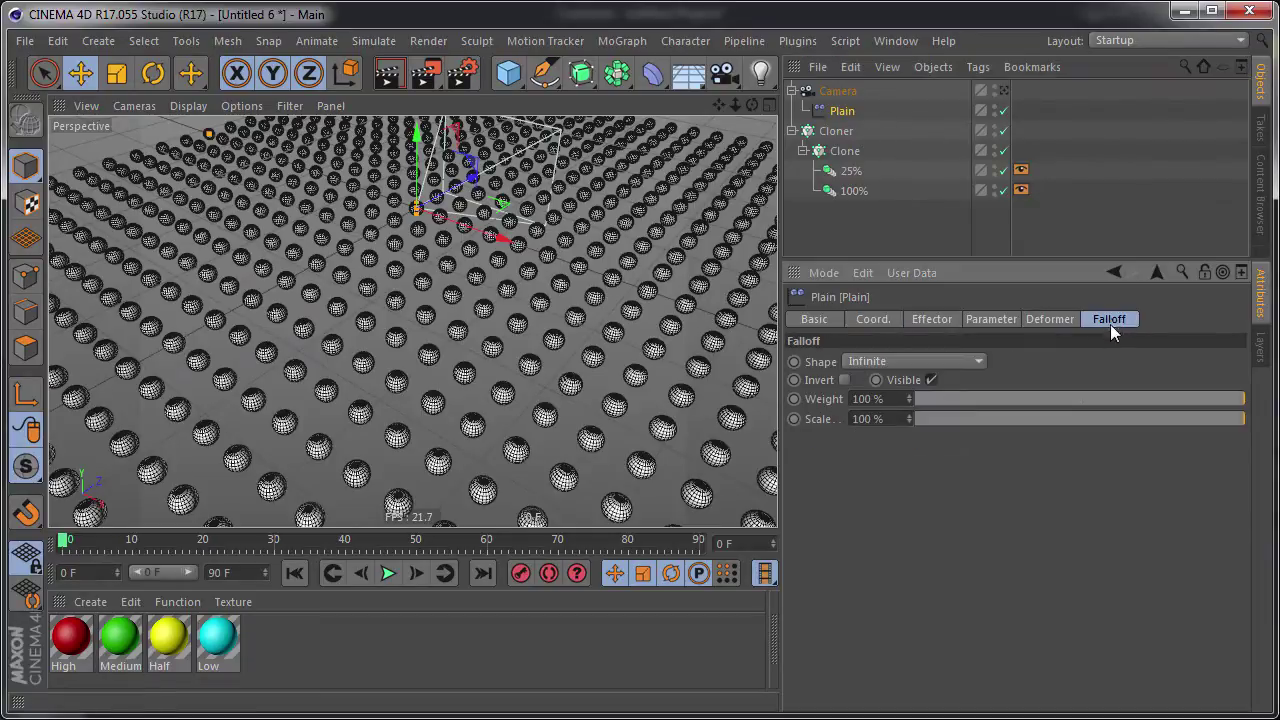
pyautogui.click(890, 363)
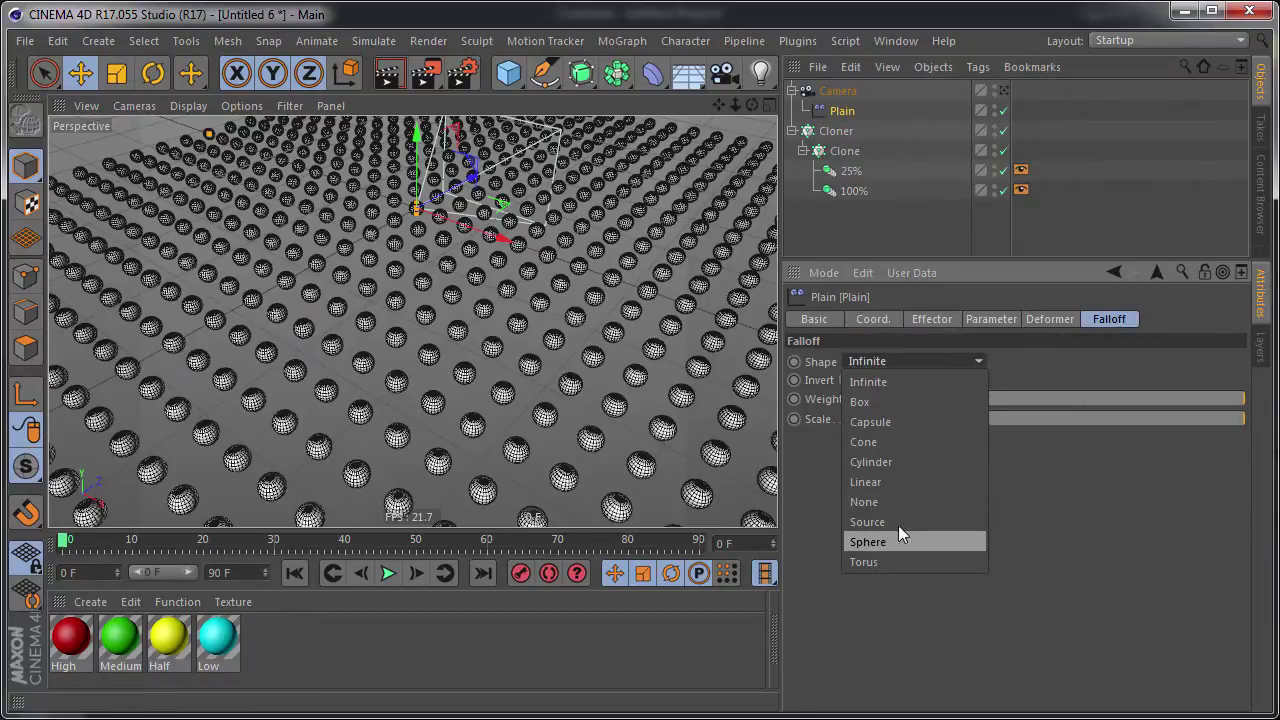
pyautogui.click(887, 481)
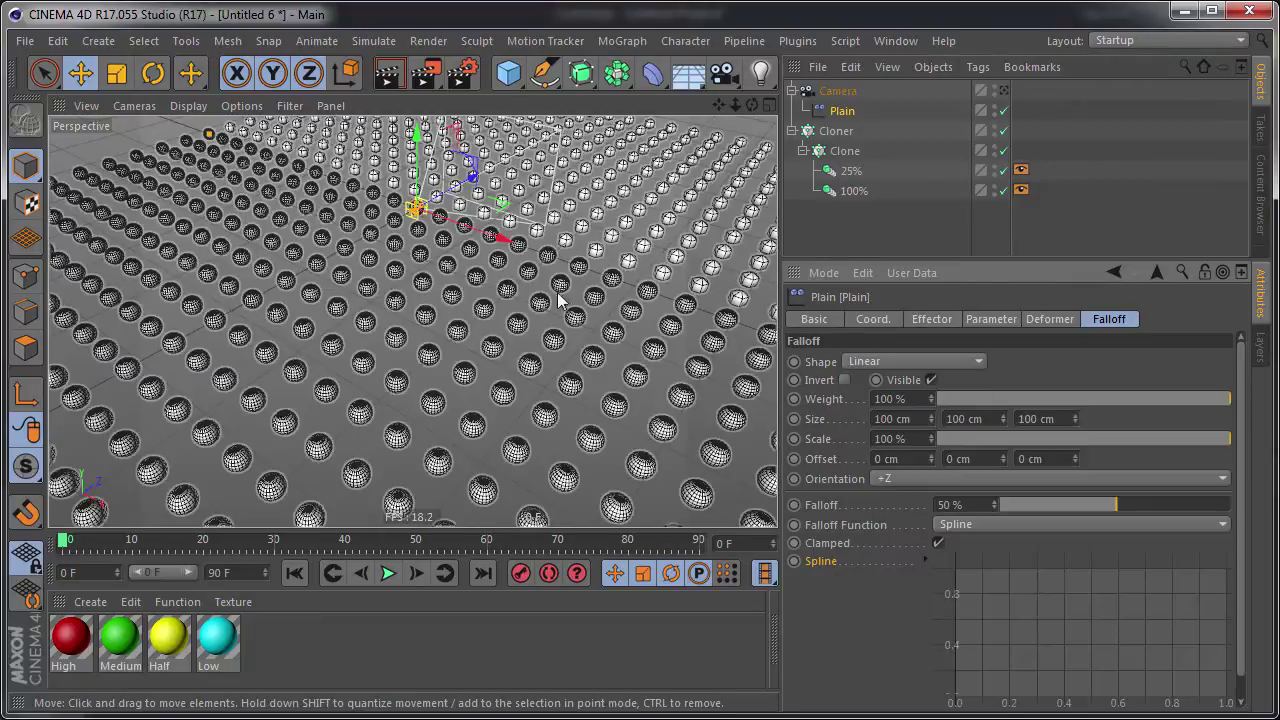
pyautogui.moveTo(565, 260)
pyautogui.keyDown('alt'); pyautogui.mouseDown()
pyautogui.moveTo(488, 268)
pyautogui.moveTo(1027, 503)
pyautogui.mouseUp(); pyautogui.keyUp('alt')
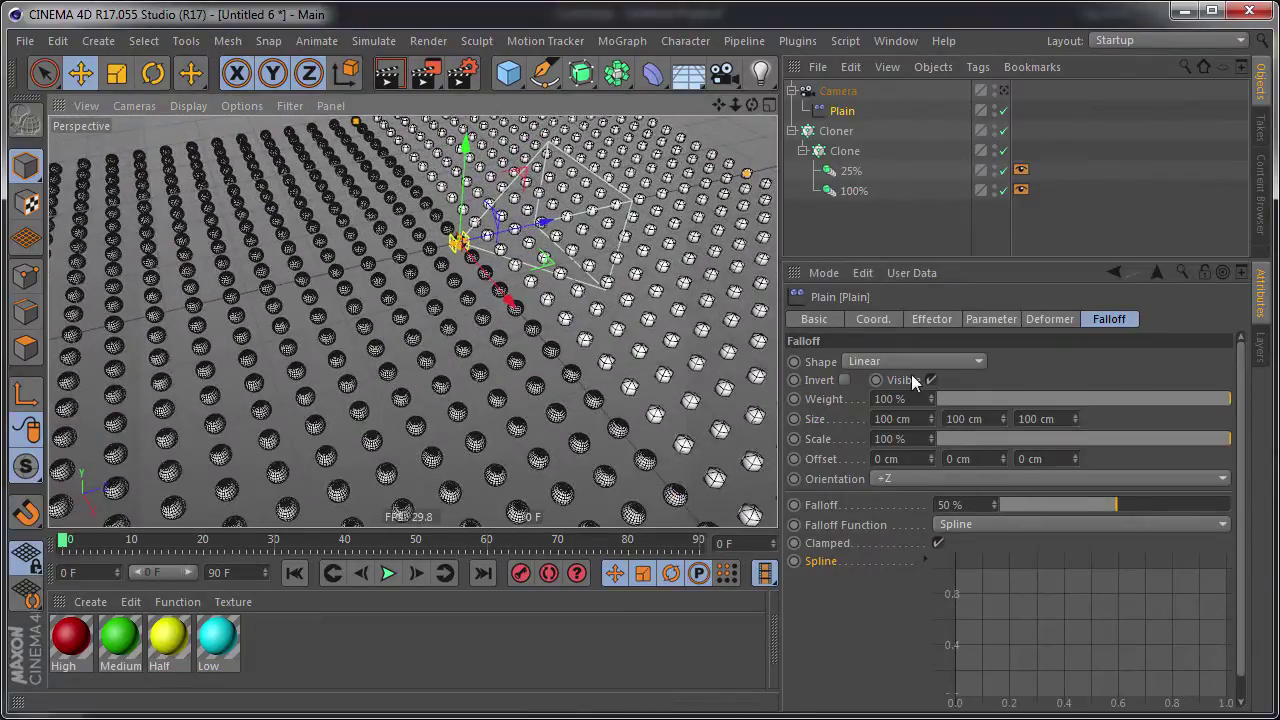
pyautogui.moveTo(478, 246)
pyautogui.mouseDown()
pyautogui.moveTo(527, 243)
pyautogui.moveTo(507, 233)
pyautogui.moveTo(657, 277)
pyautogui.moveTo(563, 294)
pyautogui.mouseUp()
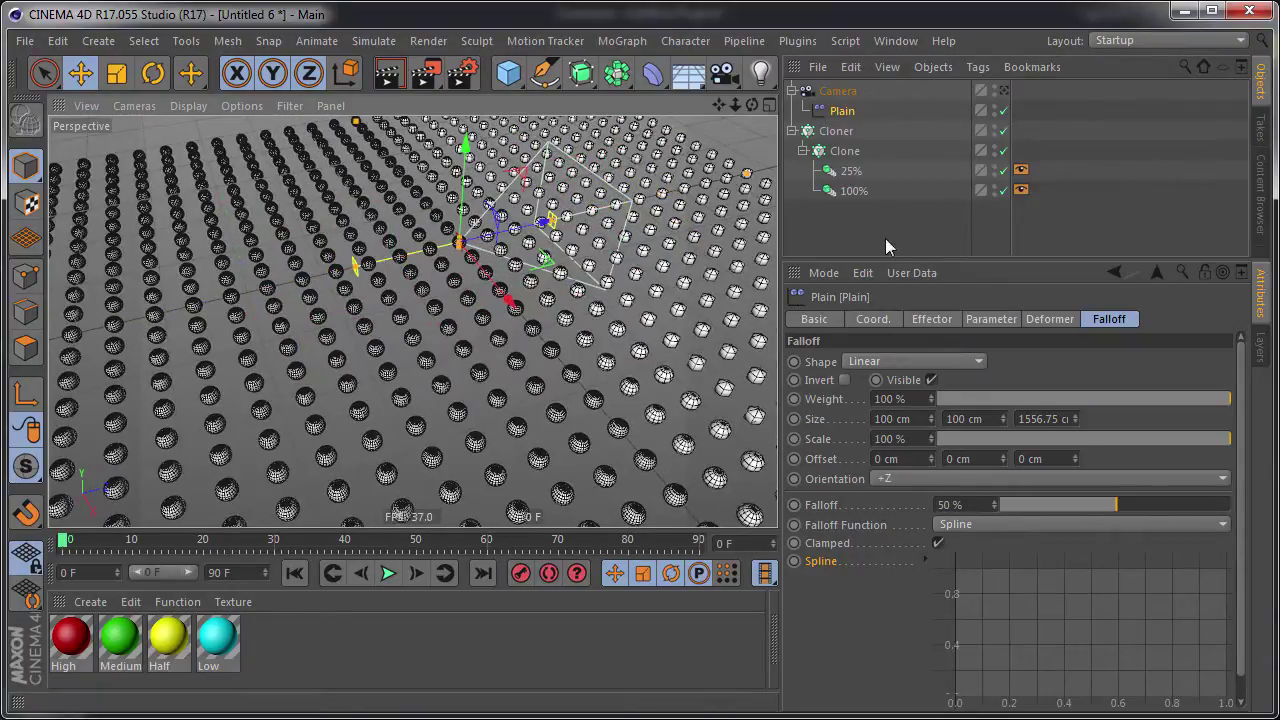
# - Set the Plain effector's falloff Size Z to 100 cm and its shape to Sphere, then select the Camera
pyautogui.scroll(-1, 1062, 367)
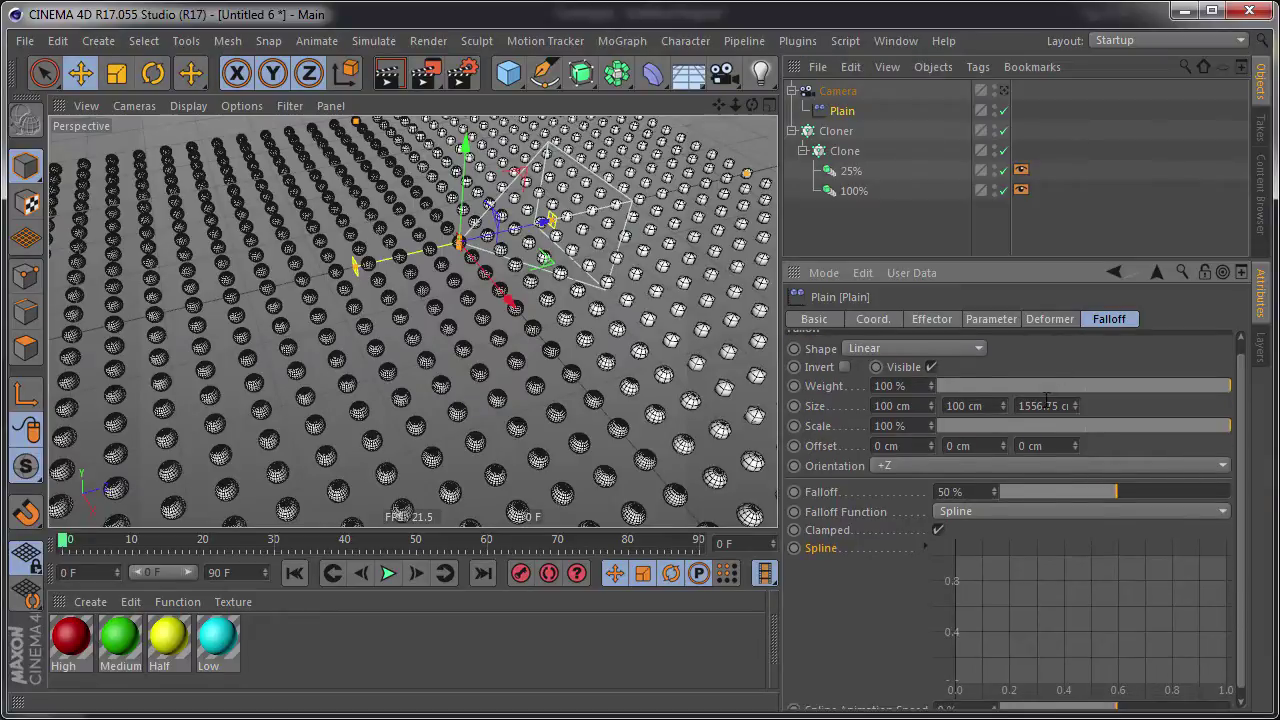
pyautogui.doubleClick(1038, 405)
pyautogui.write('100')
pyautogui.press('Return')
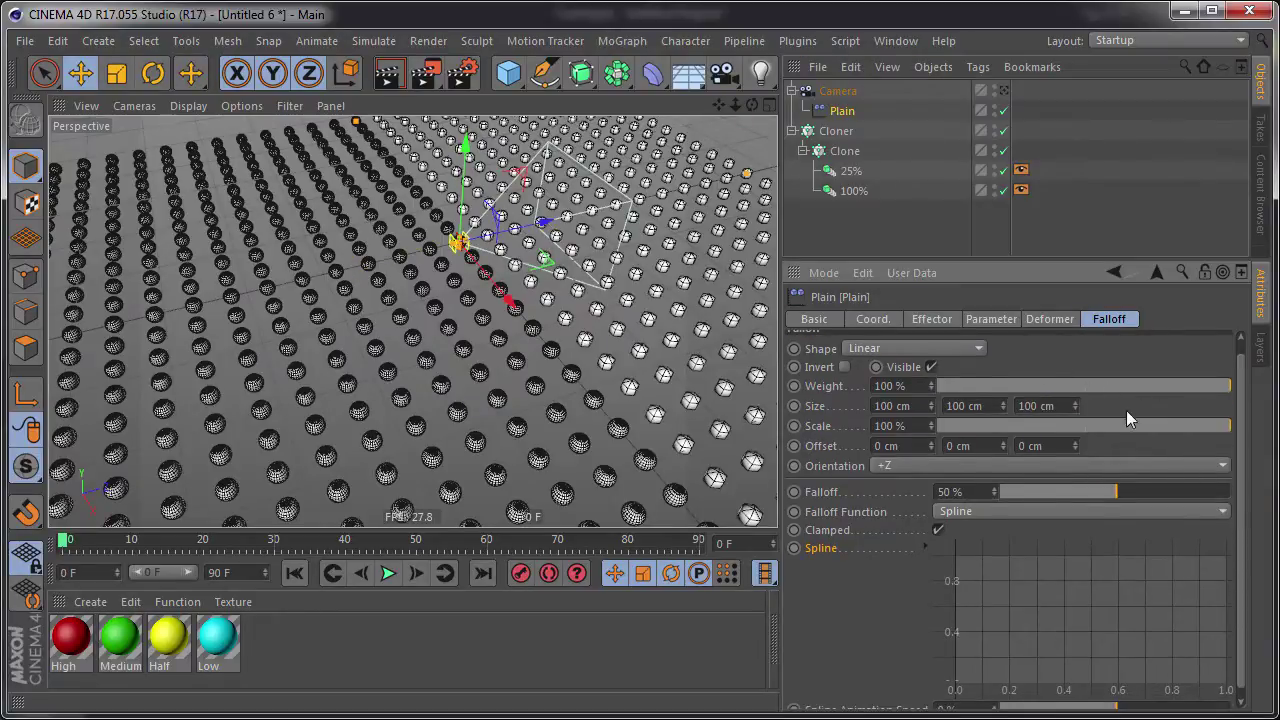
pyautogui.scroll(1, 1086, 400)
pyautogui.click(918, 362)
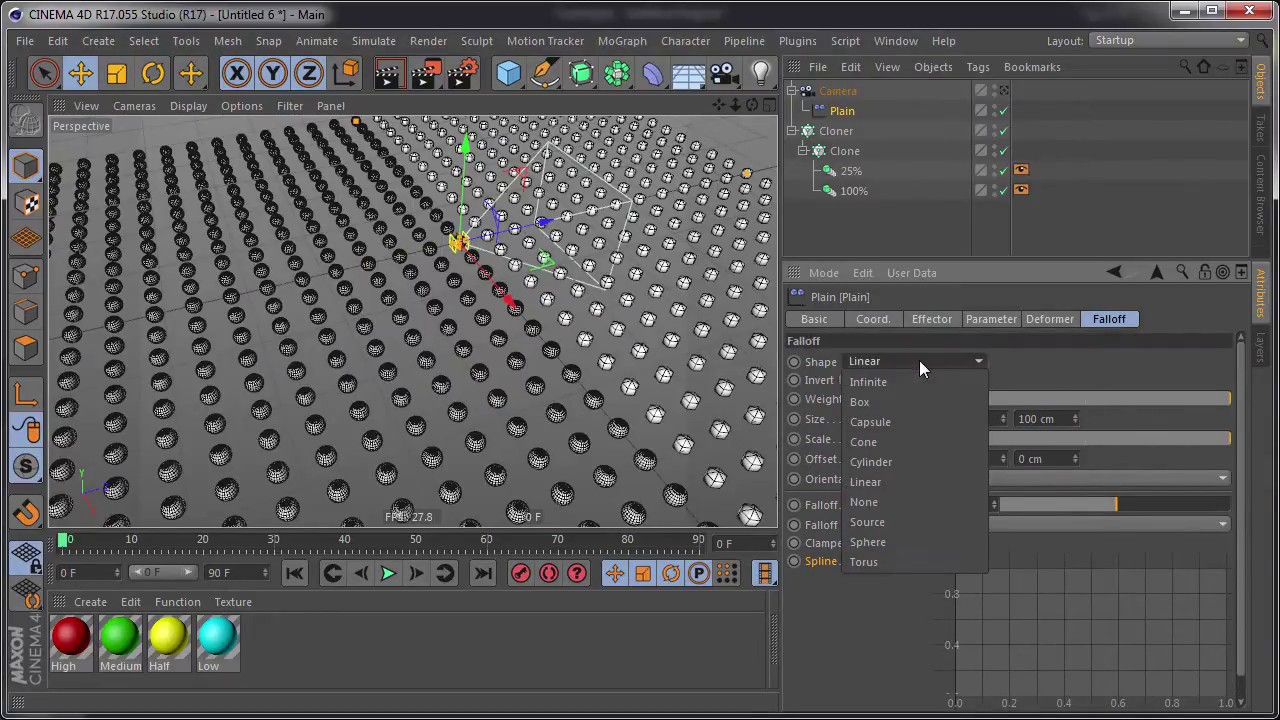
pyautogui.click(915, 541)
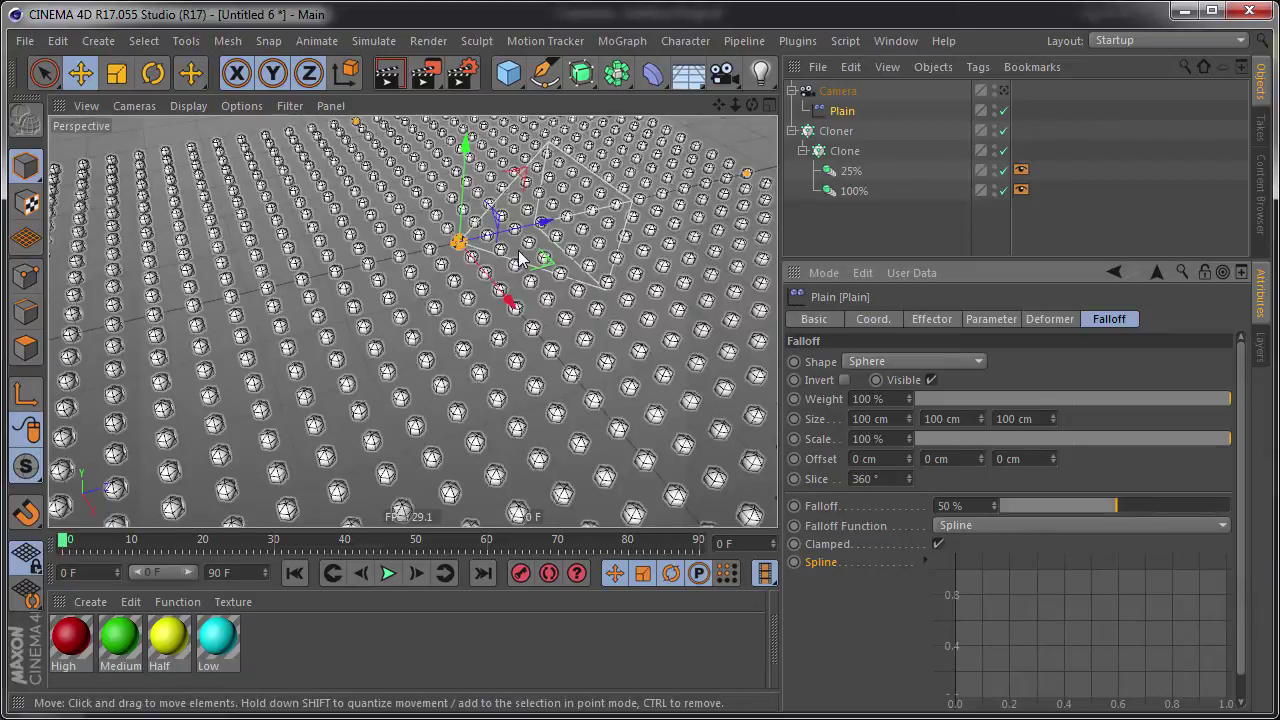
pyautogui.scroll(2, 530, 243)
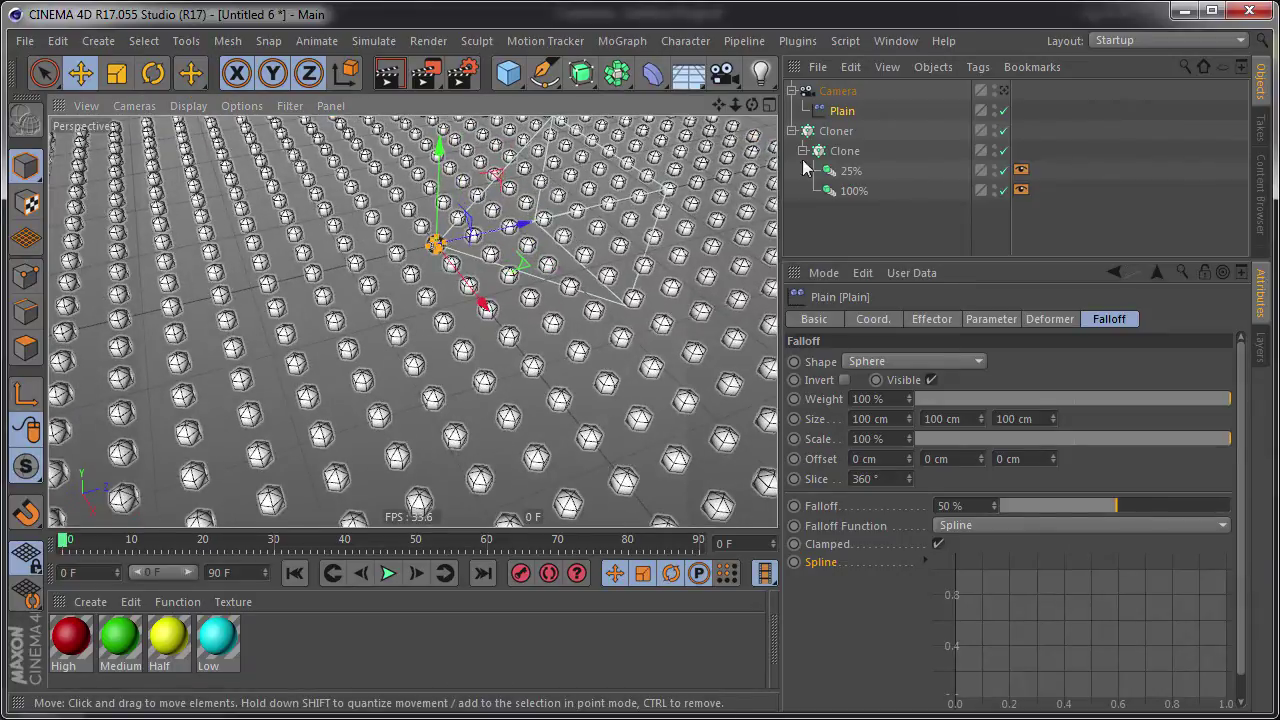
pyautogui.click(838, 91)
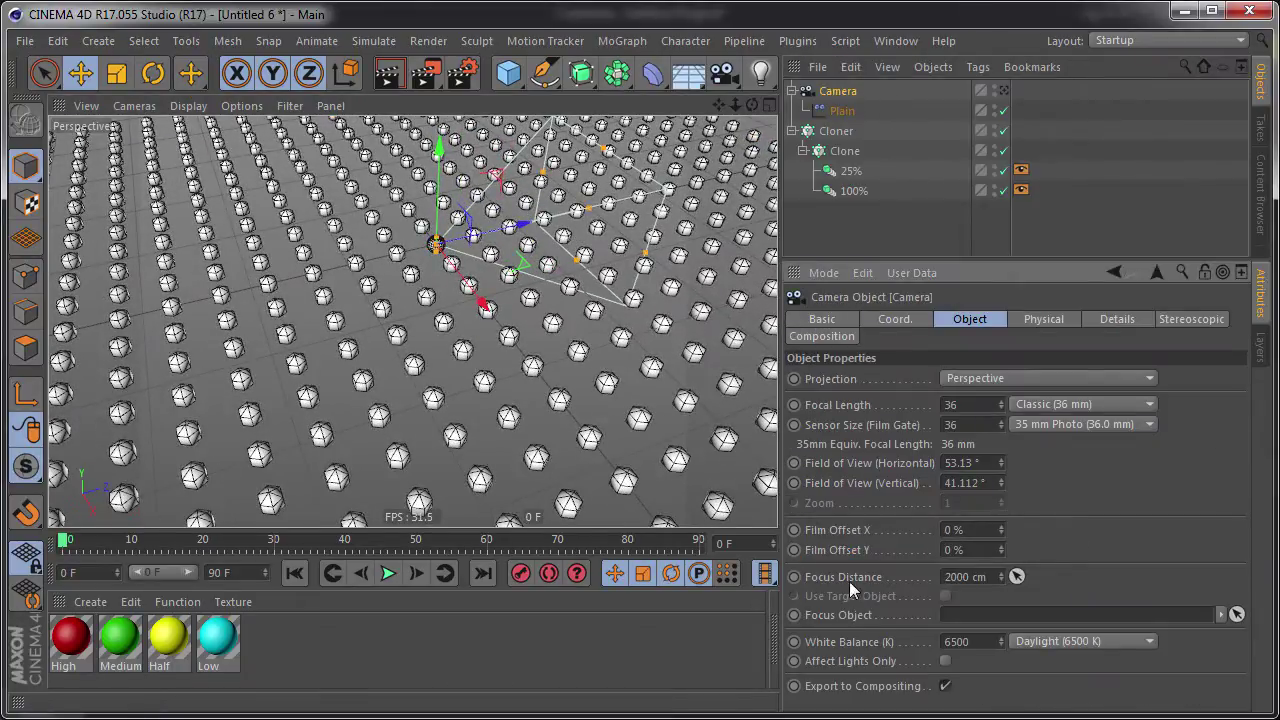
# - Add an XPresso tag to the camera and a Camera node with a Focus Distance output
pyautogui.rightClick(841, 98)
pyautogui.moveTo(908, 26)
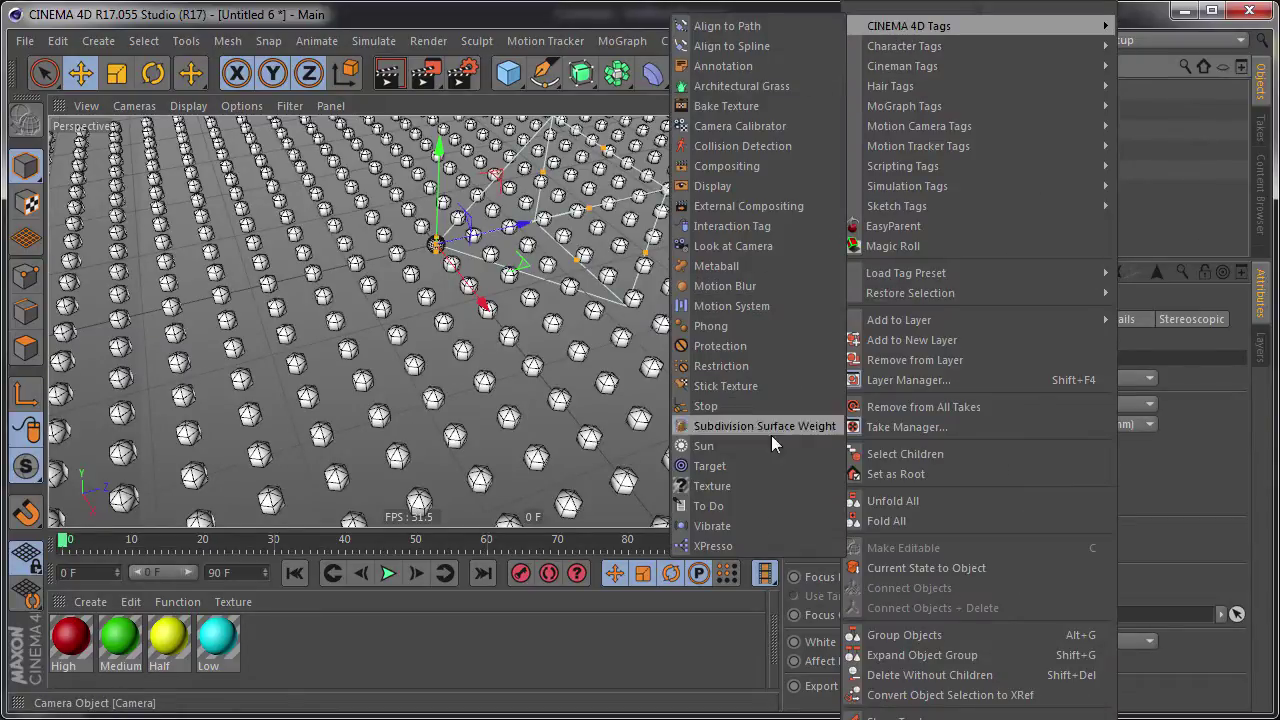
pyautogui.click(761, 548)
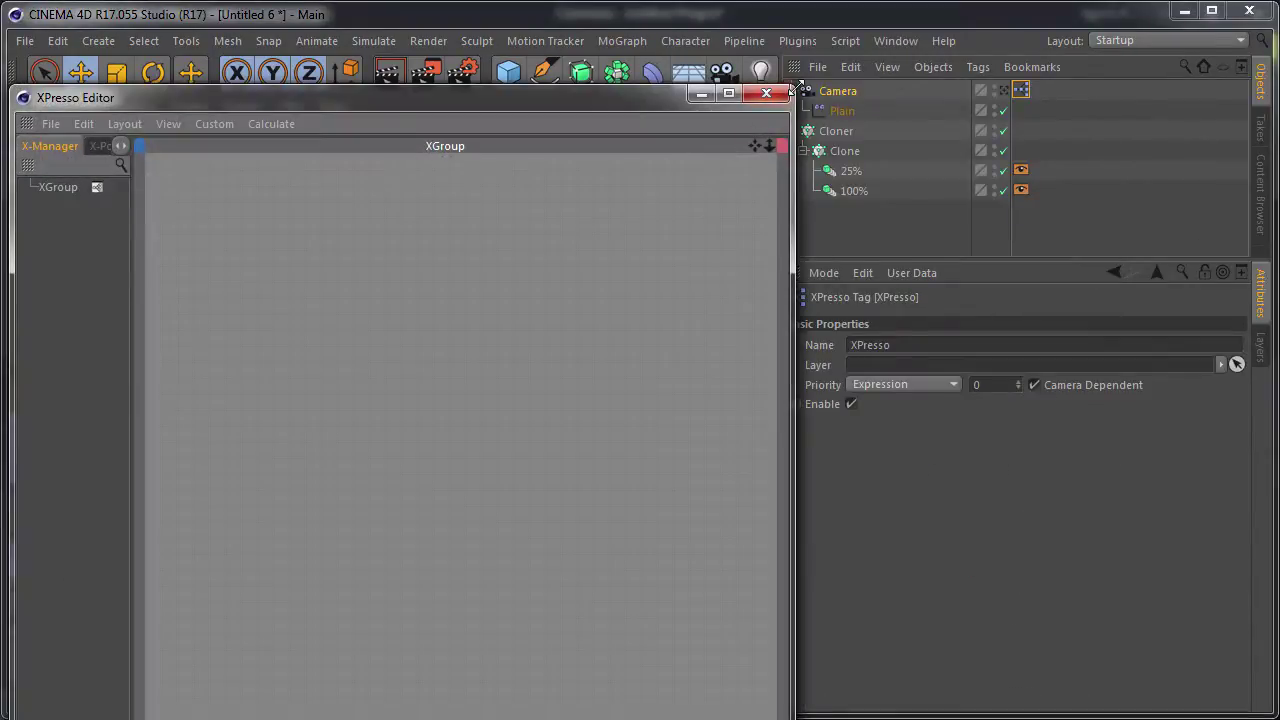
pyautogui.moveTo(680, 94)
pyautogui.mouseDown()
pyautogui.moveTo(588, 281)
pyautogui.moveTo(616, 153)
pyautogui.mouseUp()
pyautogui.moveTo(838, 91); pyautogui.dragTo(372, 315)
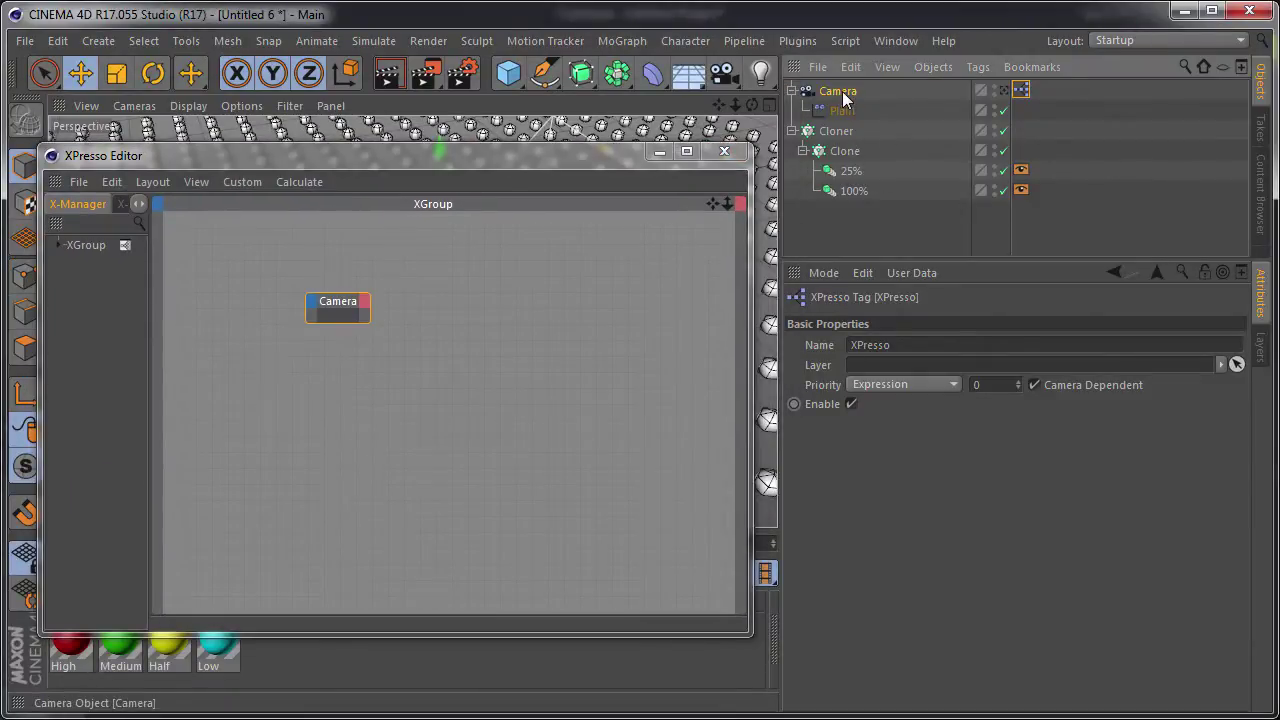
pyautogui.click(838, 91)
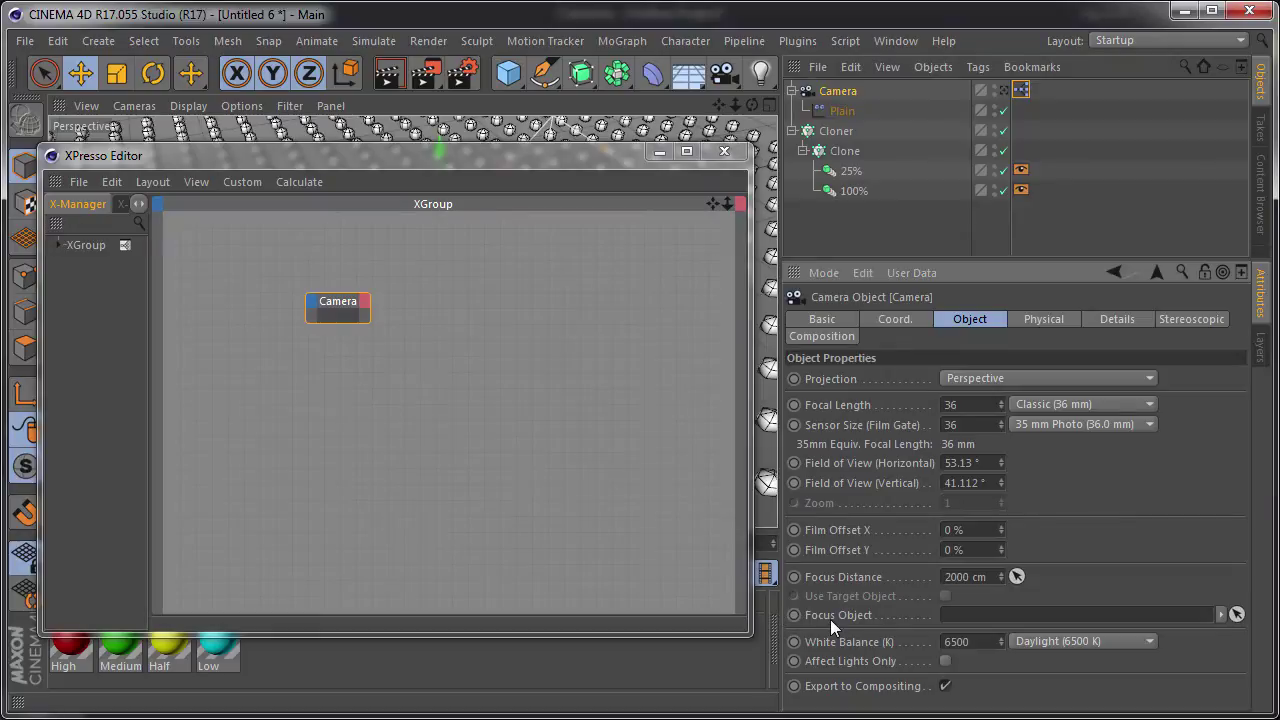
pyautogui.click(364, 308)
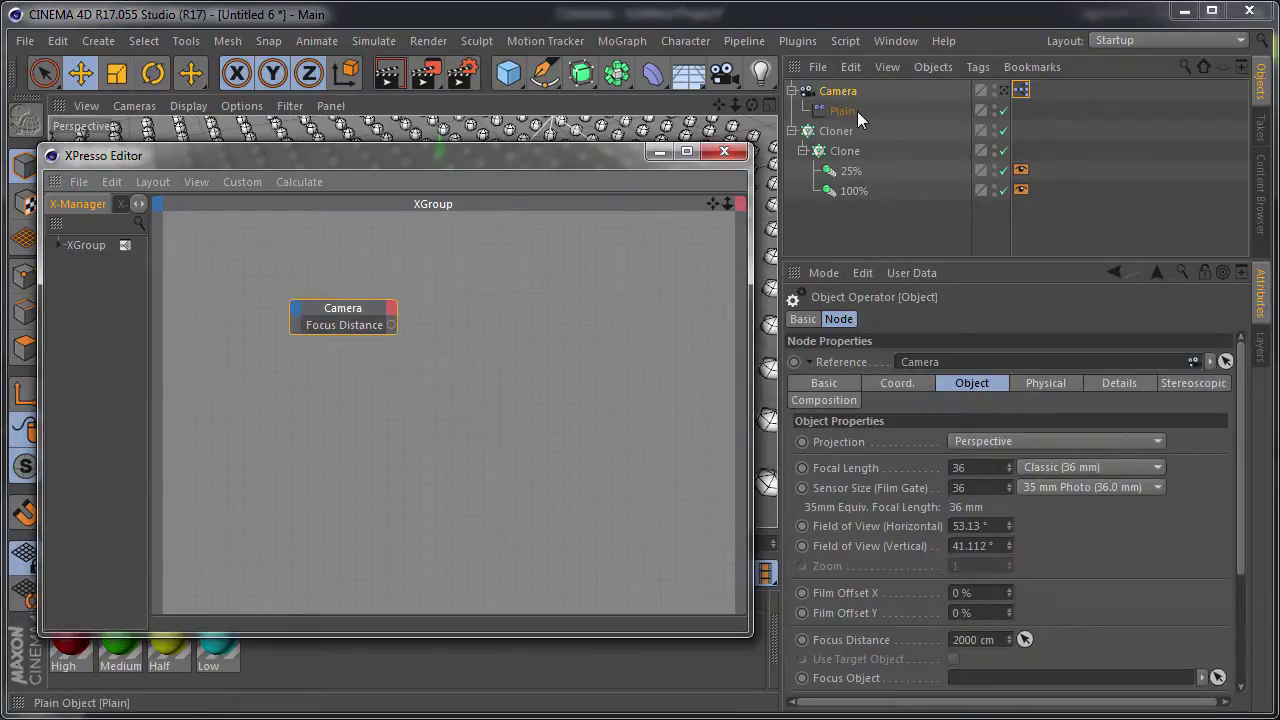
# - Add a Plain effector node with a falloff Size input driven by Focus Distance
pyautogui.click(857, 111)
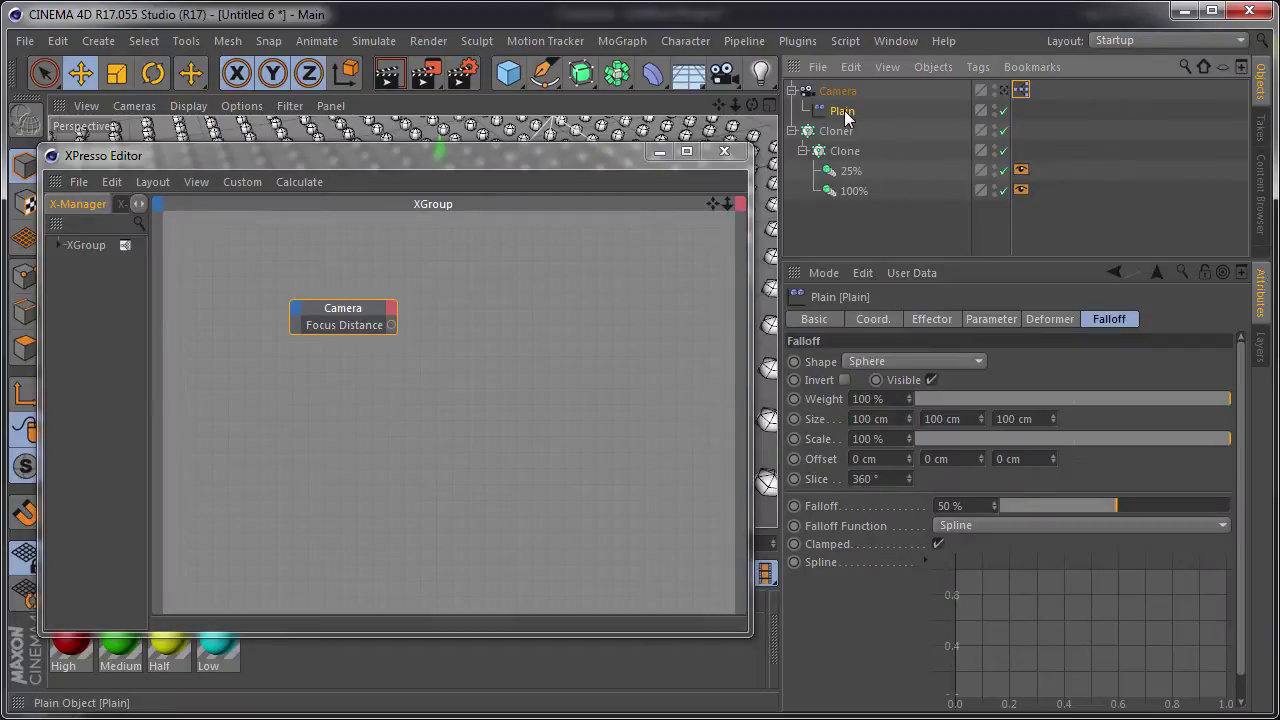
pyautogui.moveTo(624, 306); pyautogui.dragTo(622, 300)
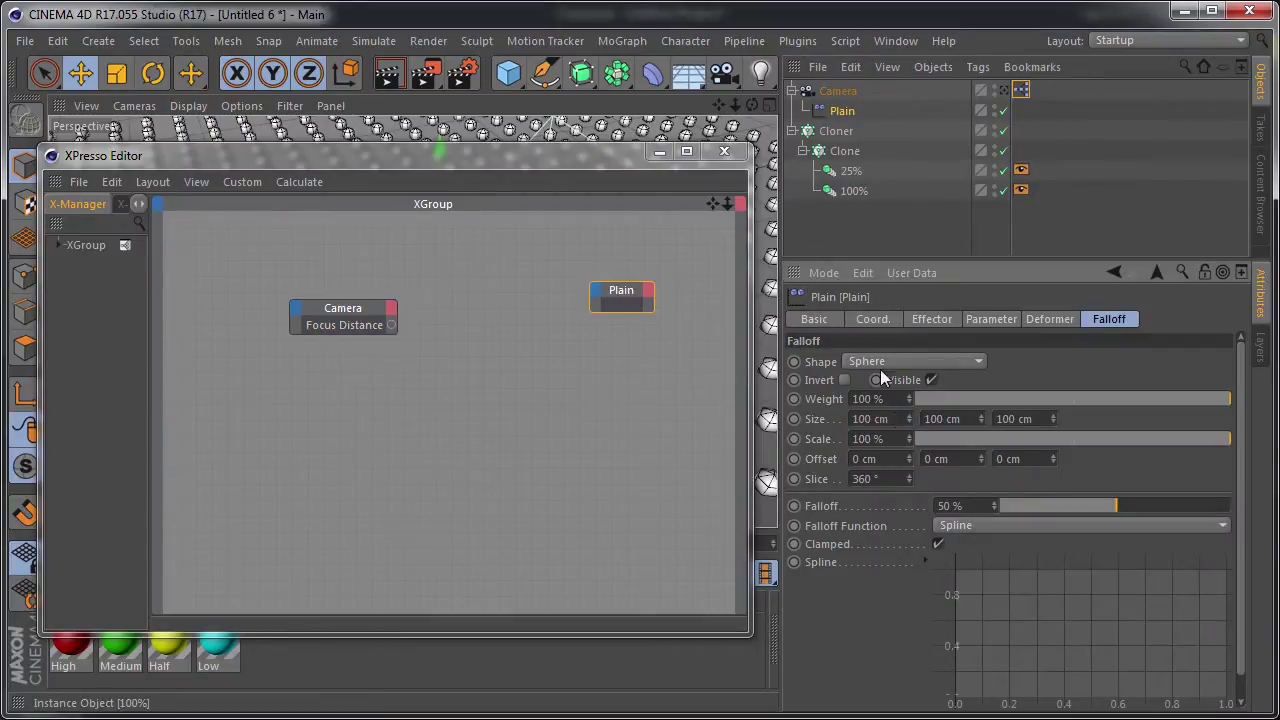
pyautogui.moveTo(818, 418)
pyautogui.mouseDown()
pyautogui.moveTo(595, 314)
pyautogui.moveTo(392, 325)
pyautogui.mouseUp()
pyautogui.moveTo(570, 157); pyautogui.dragTo(585, 514)
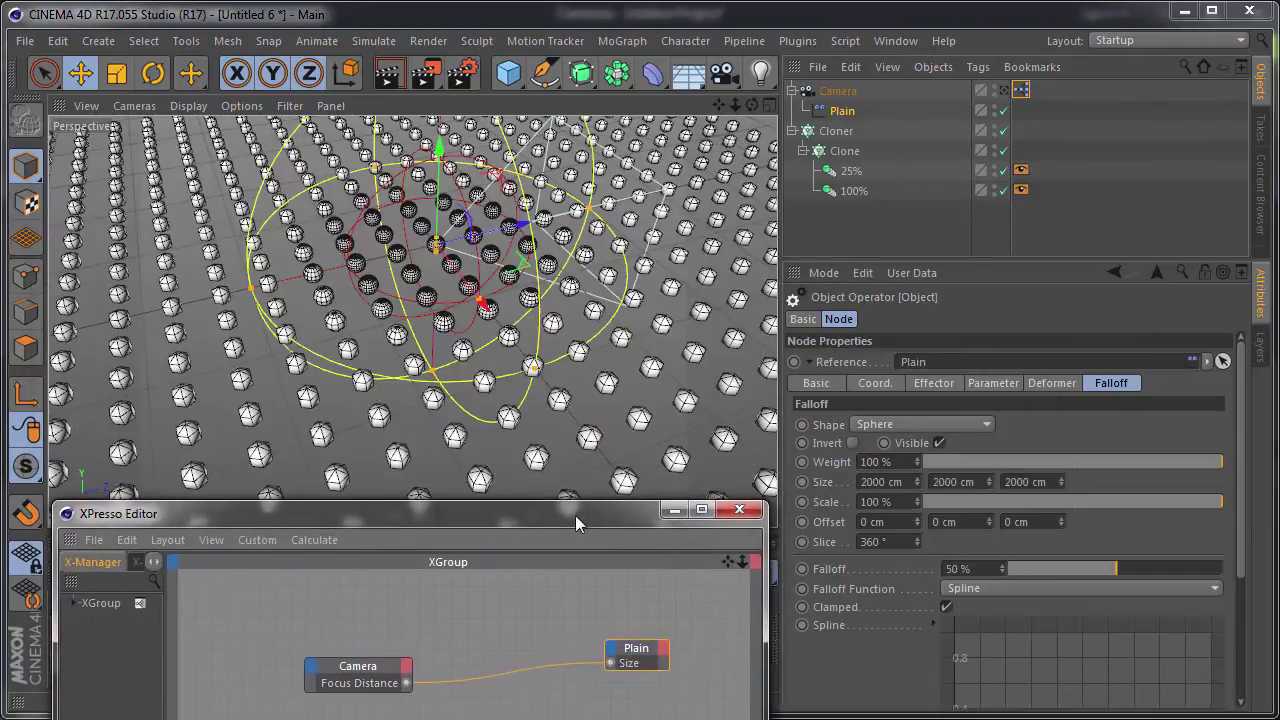
pyautogui.click(838, 91)
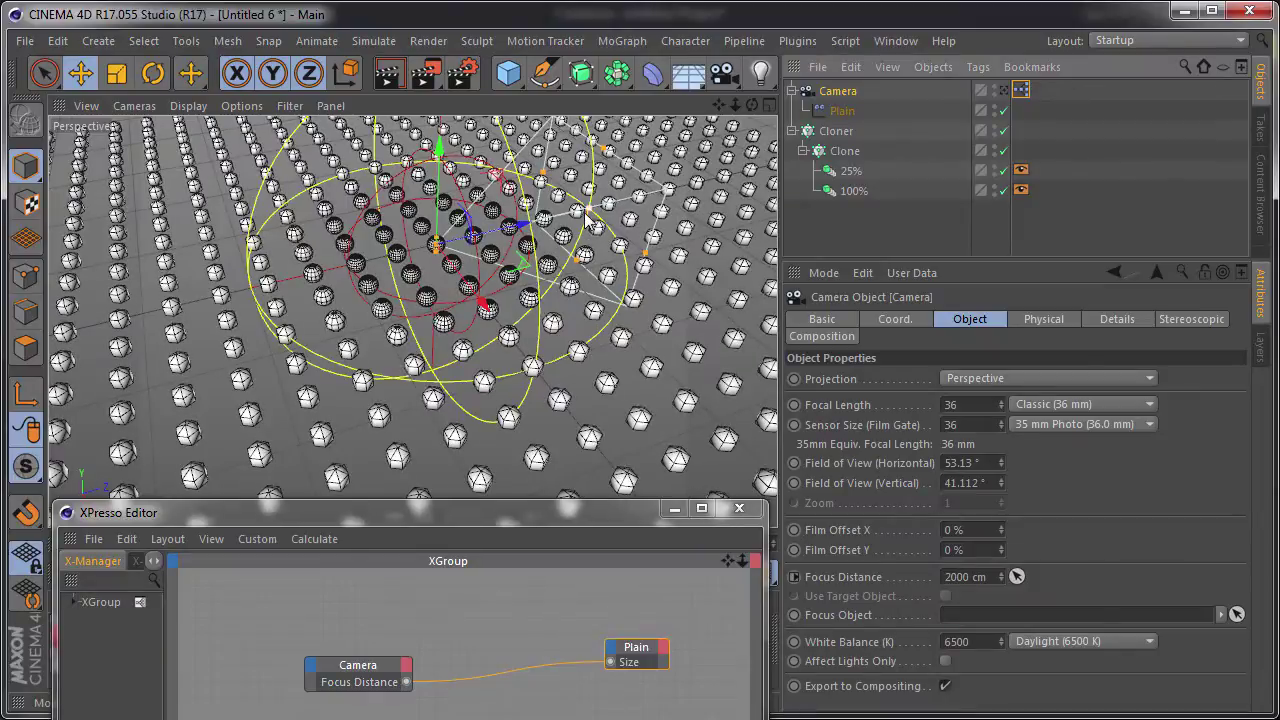
# - Drag the camera's focus distance out to about 2393.8 cm, growing the linked falloff sphere
pyautogui.moveTo(594, 220)
pyautogui.mouseDown()
pyautogui.moveTo(638, 213)
pyautogui.moveTo(650, 257)
pyautogui.moveTo(697, 289)
pyautogui.mouseUp()
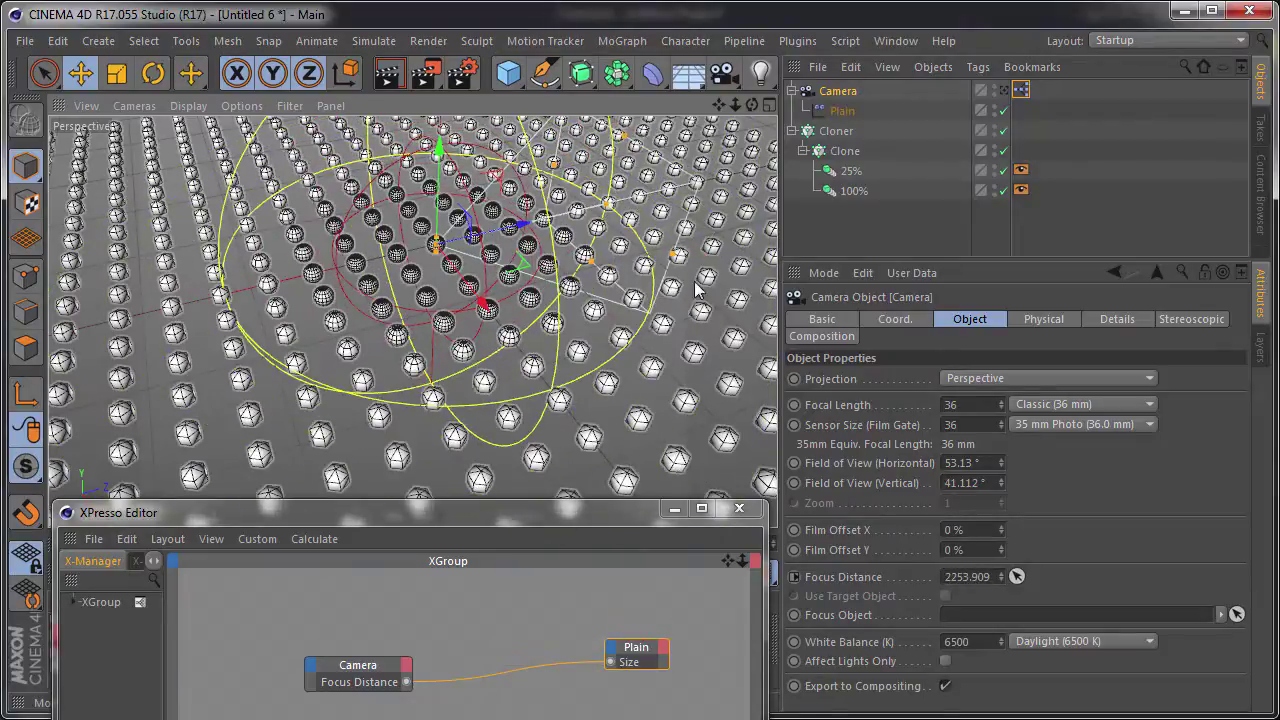
pyautogui.moveTo(614, 270)
pyautogui.keyDown('alt'); pyautogui.mouseDown()
pyautogui.moveTo(652, 298)
pyautogui.moveTo(352, 358)
pyautogui.mouseUp(); pyautogui.keyUp('alt')
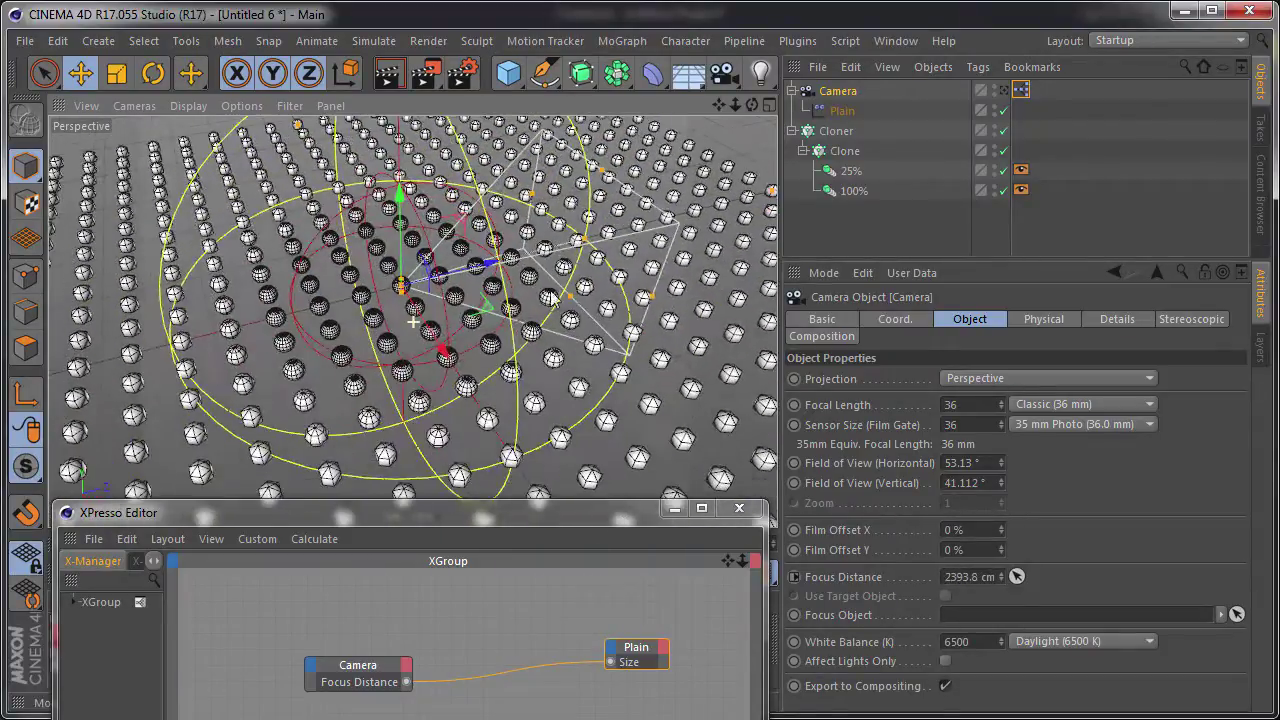
pyautogui.moveTo(527, 306)
pyautogui.keyDown('alt'); pyautogui.mouseDown()
pyautogui.moveTo(524, 389)
pyautogui.moveTo(372, 255)
pyautogui.mouseUp(); pyautogui.keyUp('alt')
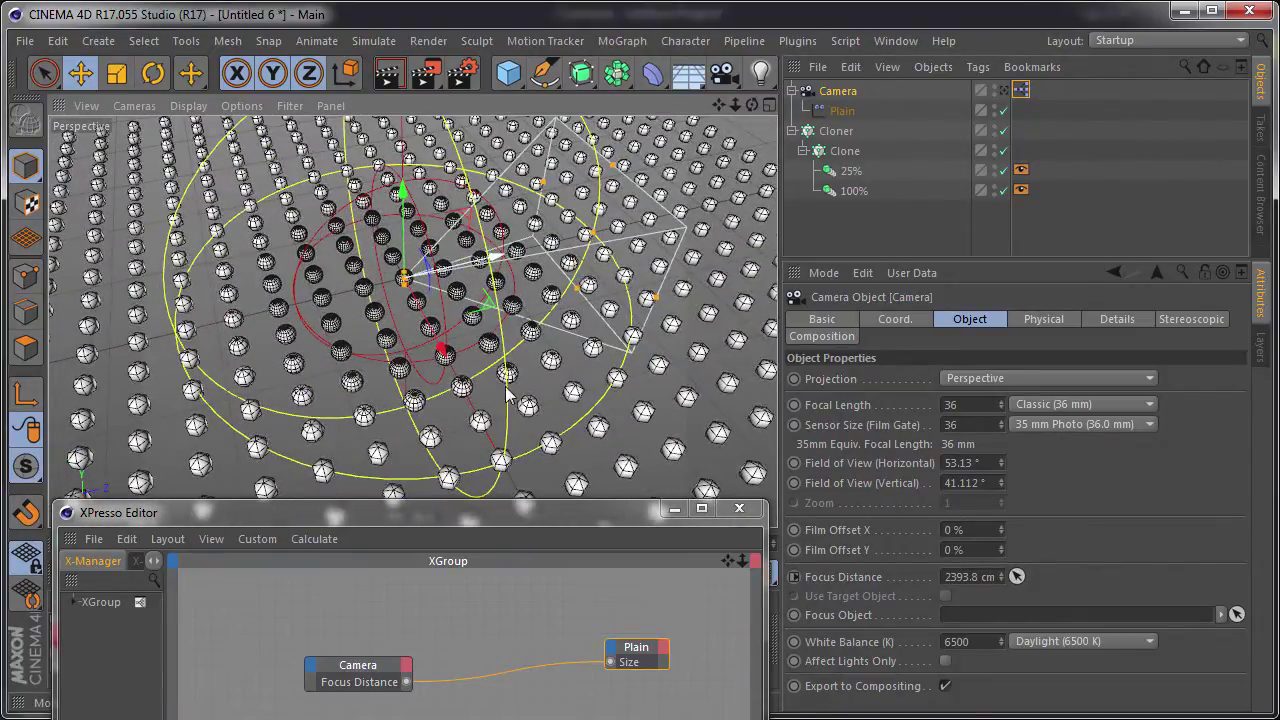
pyautogui.click(847, 110)
# - Set the Plain effector's falloff Slice to 180°
pyautogui.doubleClick(891, 480)
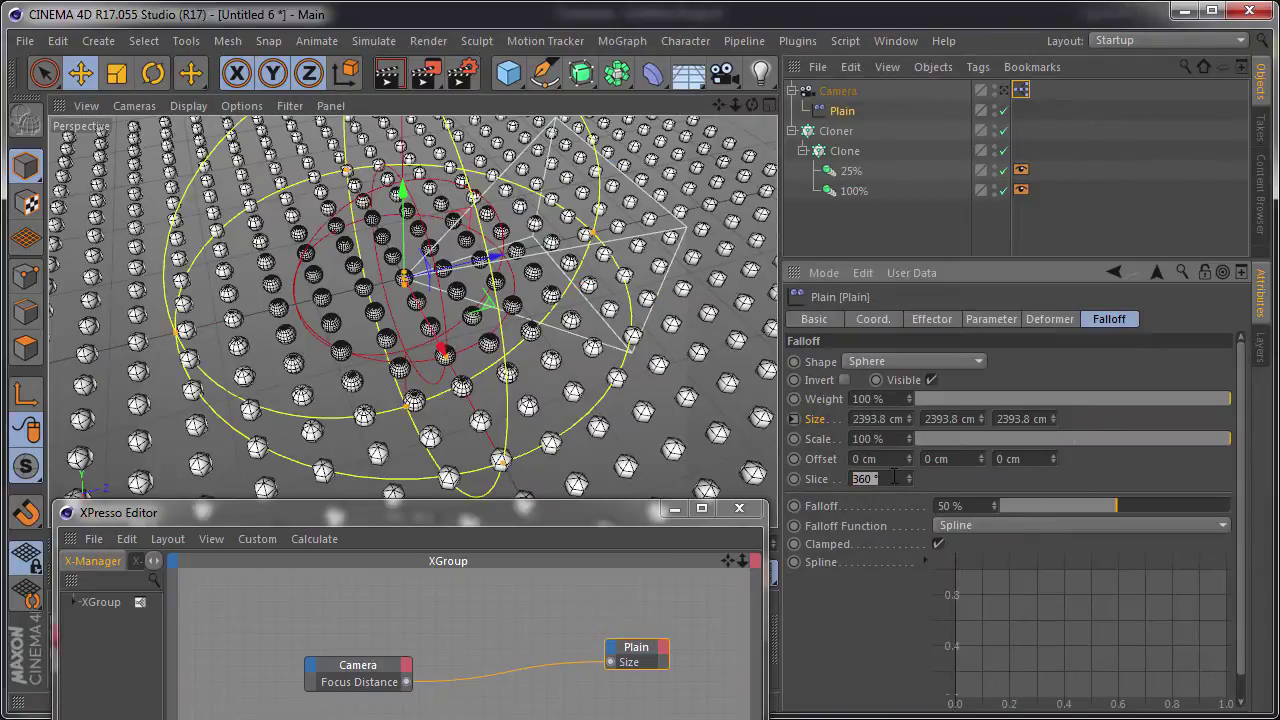
pyautogui.write('0')
pyautogui.press('Return')
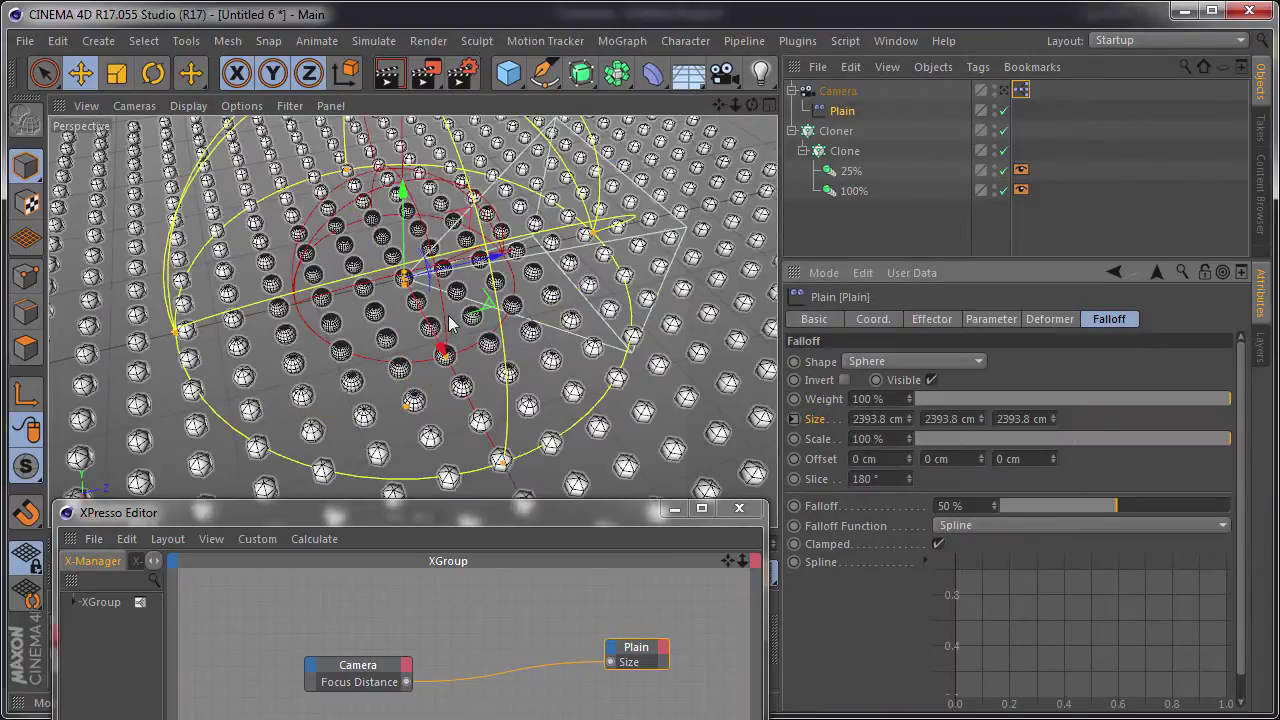
pyautogui.moveTo(450, 300)
pyautogui.keyDown('alt'); pyautogui.mouseDown()
pyautogui.moveTo(453, 218)
pyautogui.moveTo(460, 290)
pyautogui.mouseUp(); pyautogui.keyUp('alt')
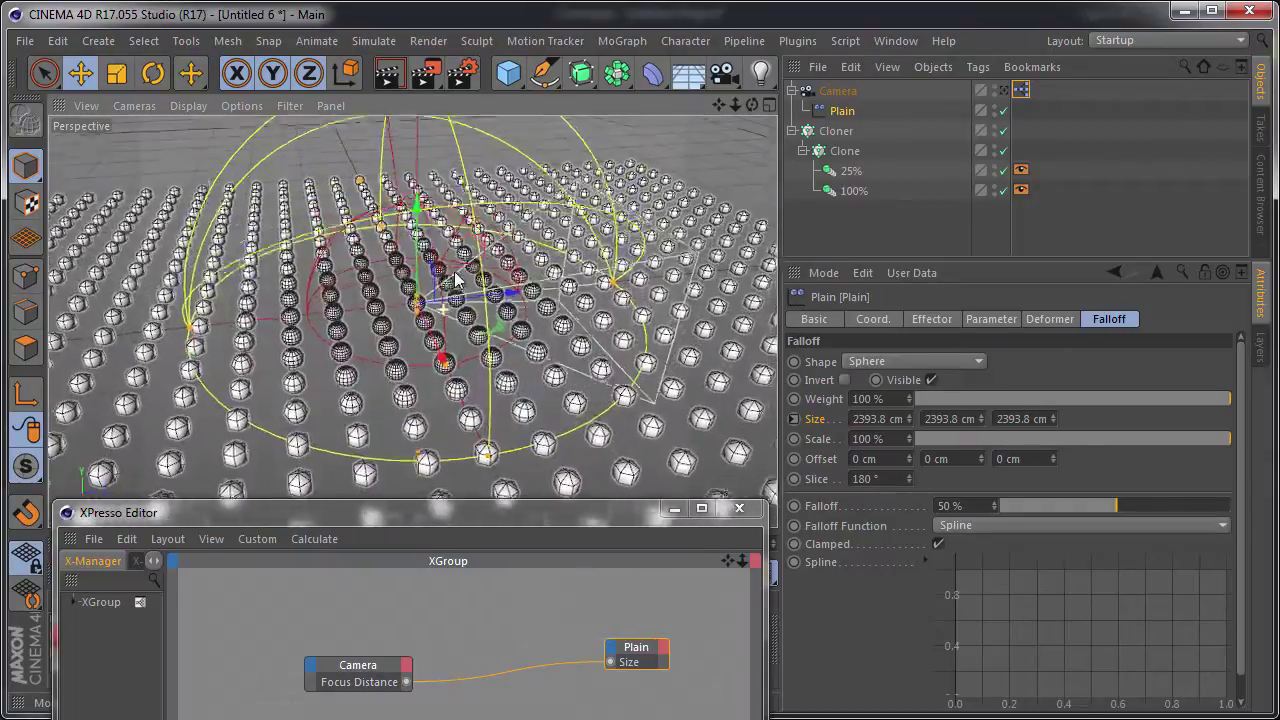
# - Try a Linear falloff oriented along +X, then switch the shape back to Sphere
pyautogui.click(917, 361)
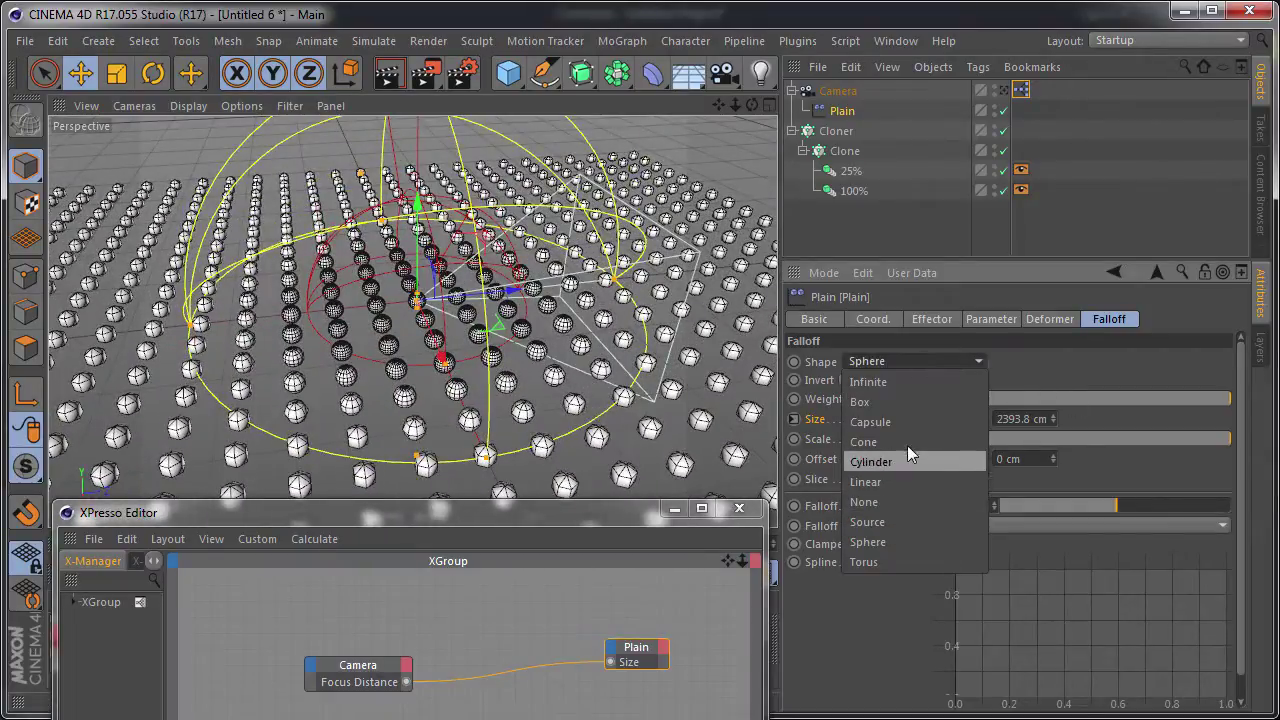
pyautogui.click(896, 481)
pyautogui.click(918, 478)
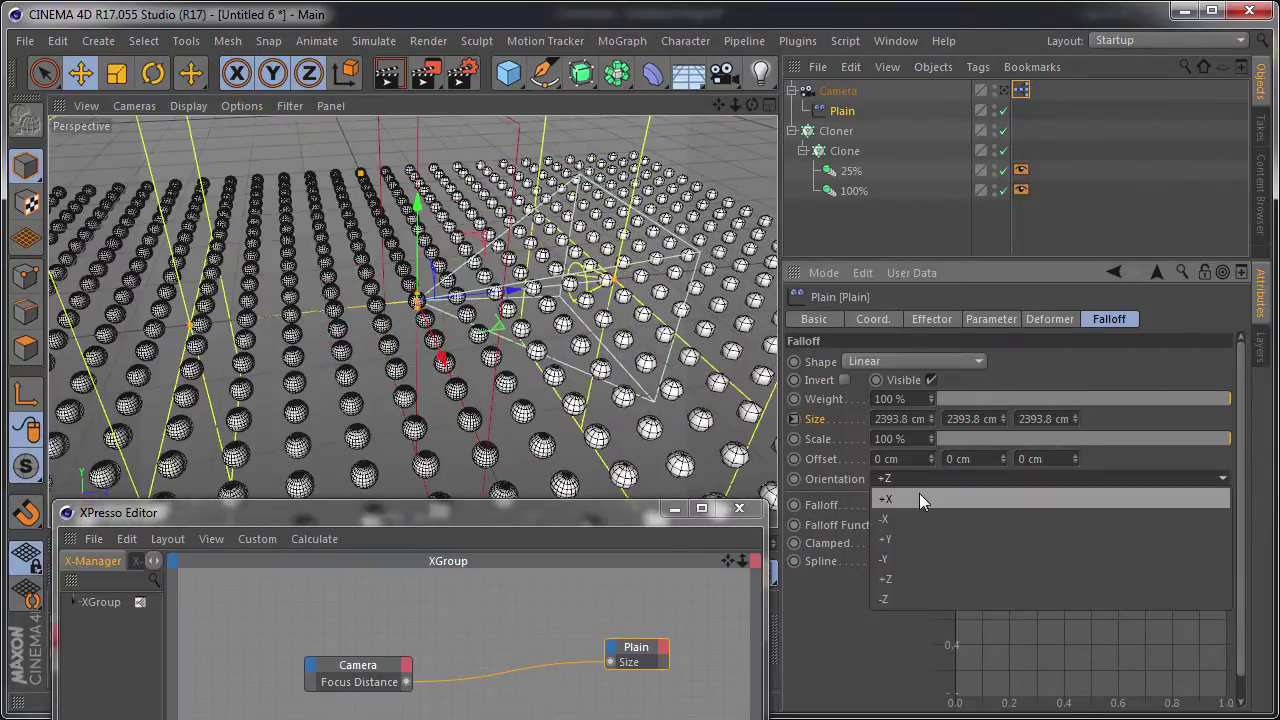
pyautogui.click(919, 493)
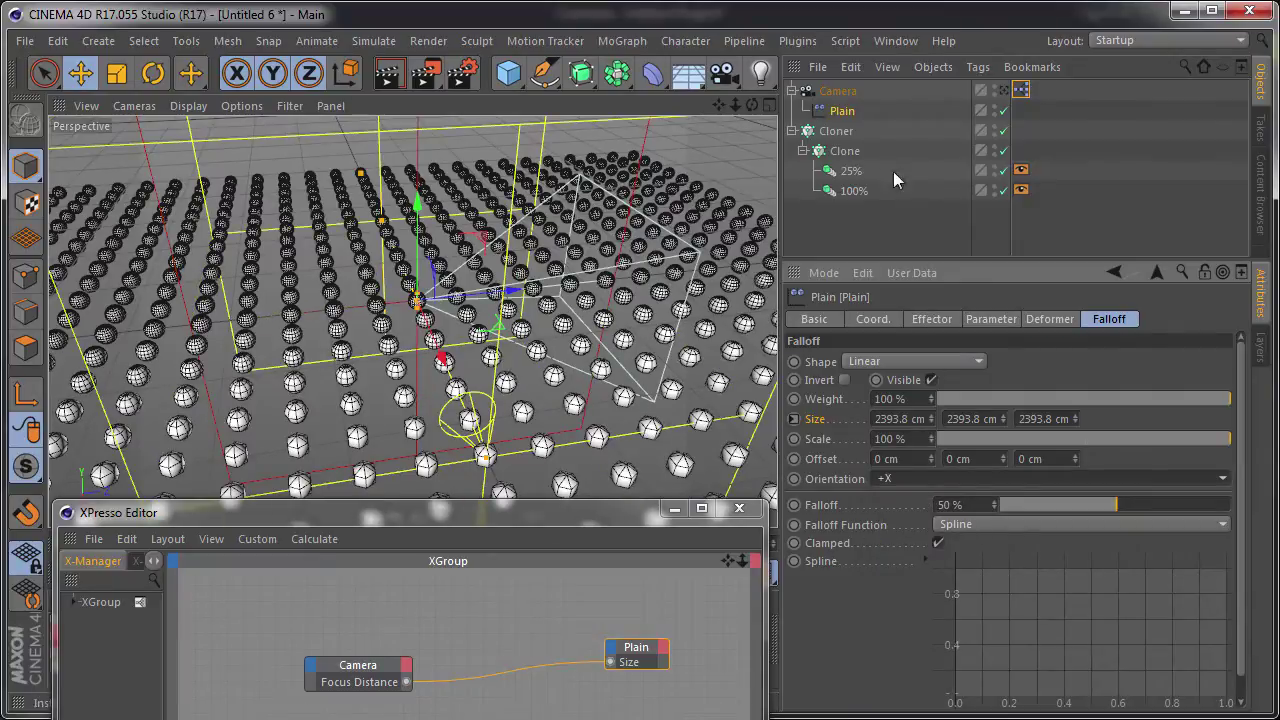
pyautogui.click(898, 362)
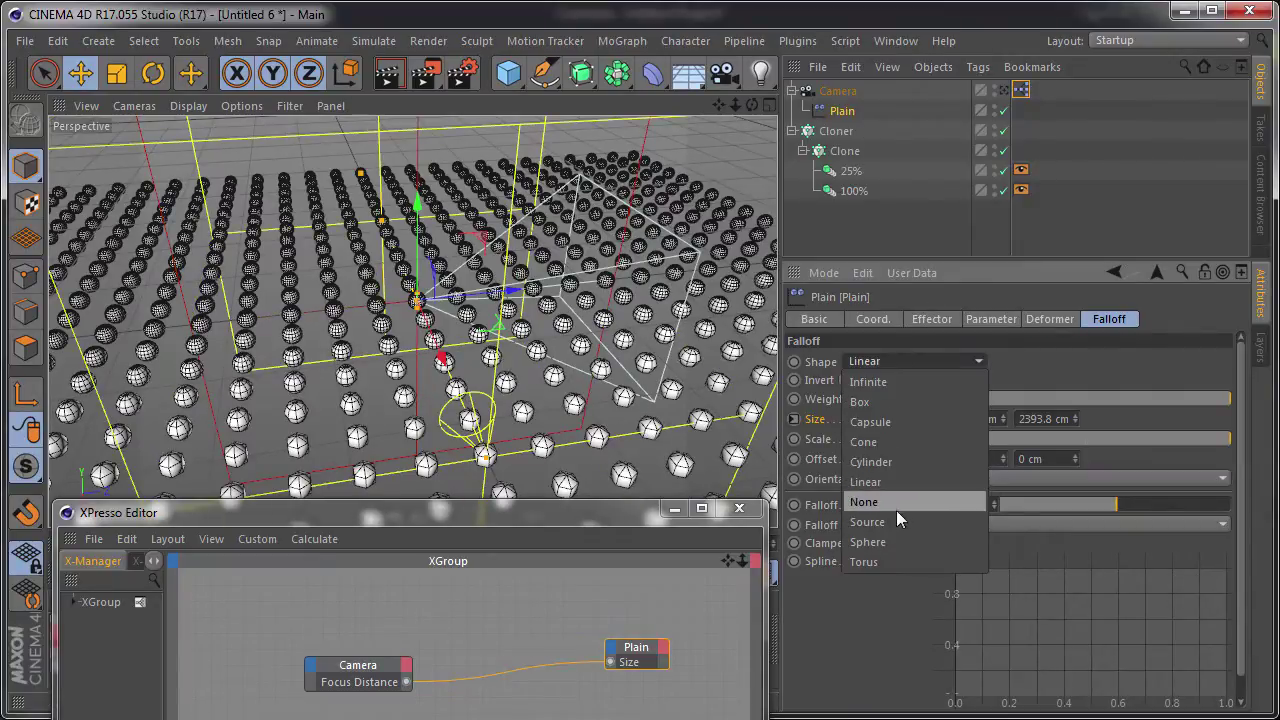
pyautogui.click(901, 544)
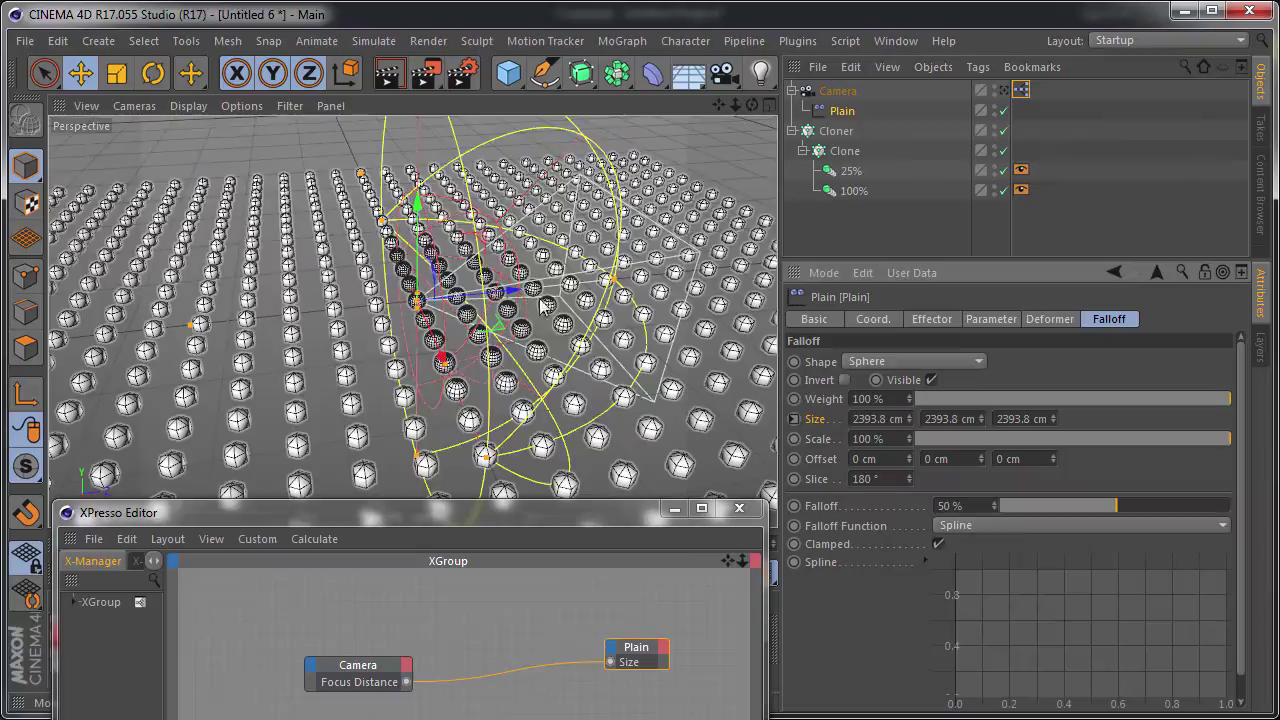
pyautogui.moveTo(600, 350)
pyautogui.keyDown('alt'); pyautogui.mouseDown()
pyautogui.moveTo(535, 293)
pyautogui.moveTo(490, 300)
pyautogui.moveTo(675, 242)
pyautogui.moveTo(740, 260)
pyautogui.mouseUp(); pyautogui.keyUp('alt')
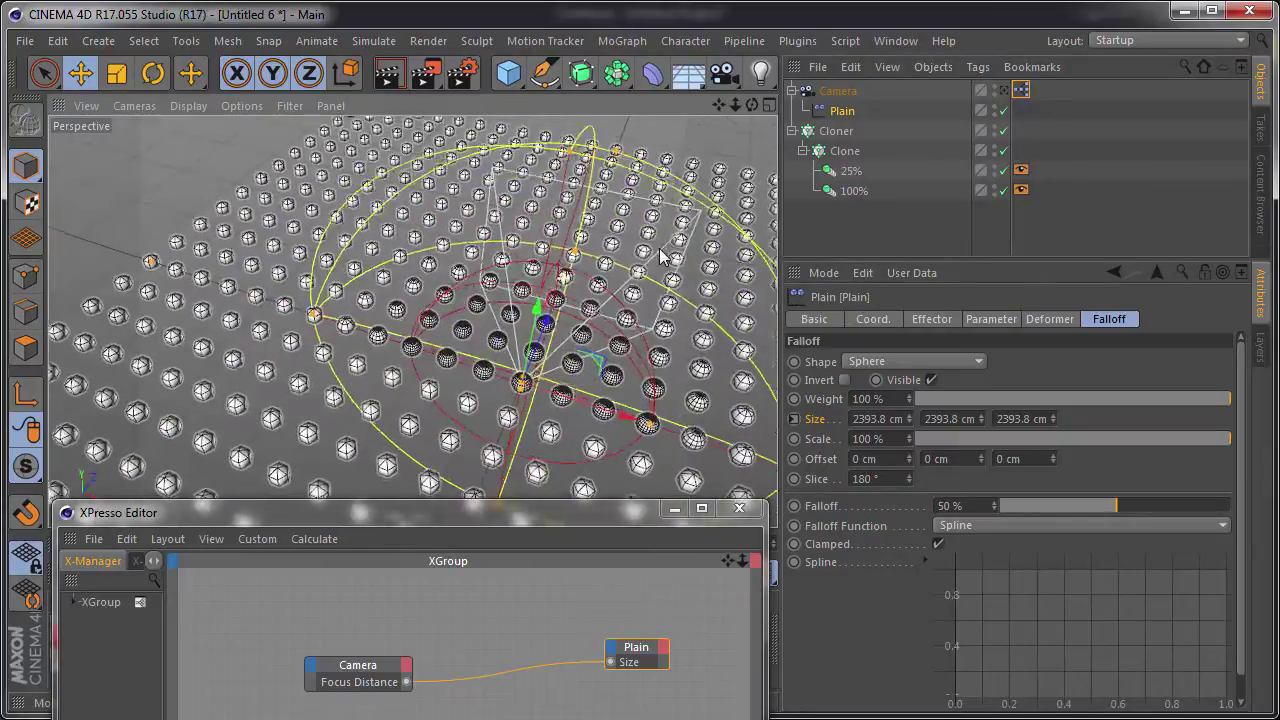
pyautogui.click(892, 216)
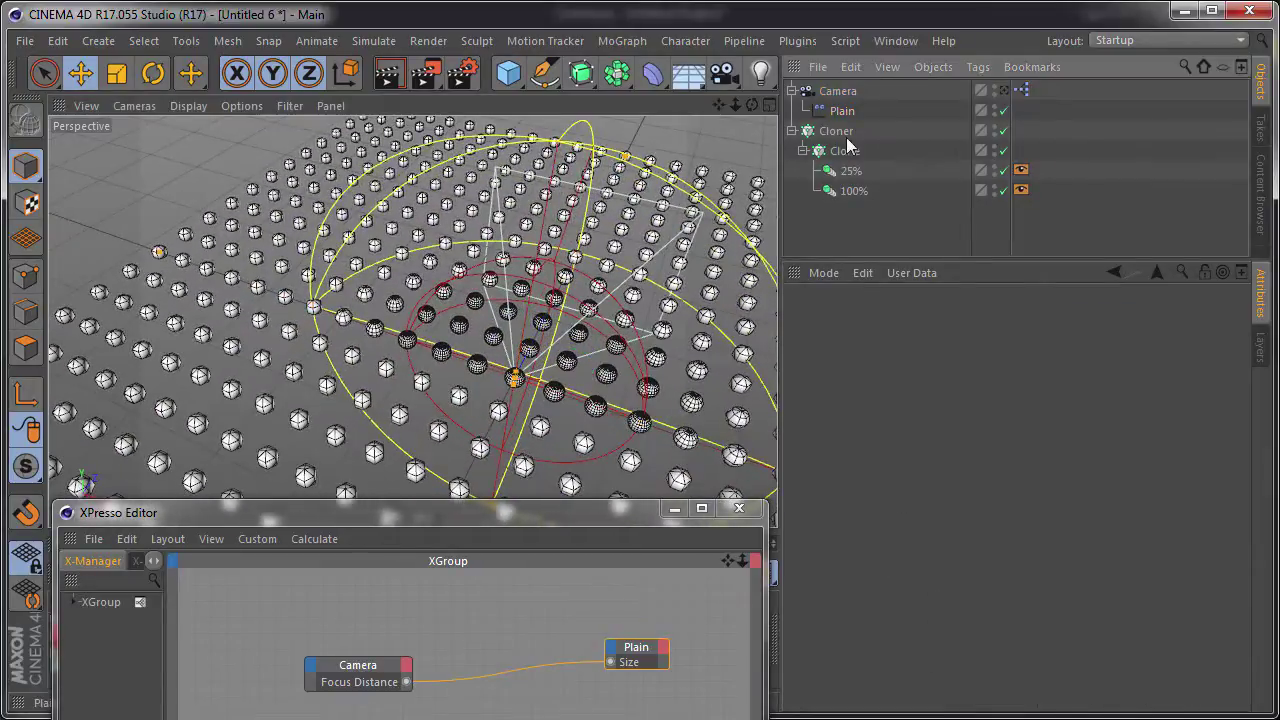
# - Close the XPresso Editor, view through the scene camera, and orbit along the sphere rows
pyautogui.click(1004, 91)
pyautogui.click(674, 508)
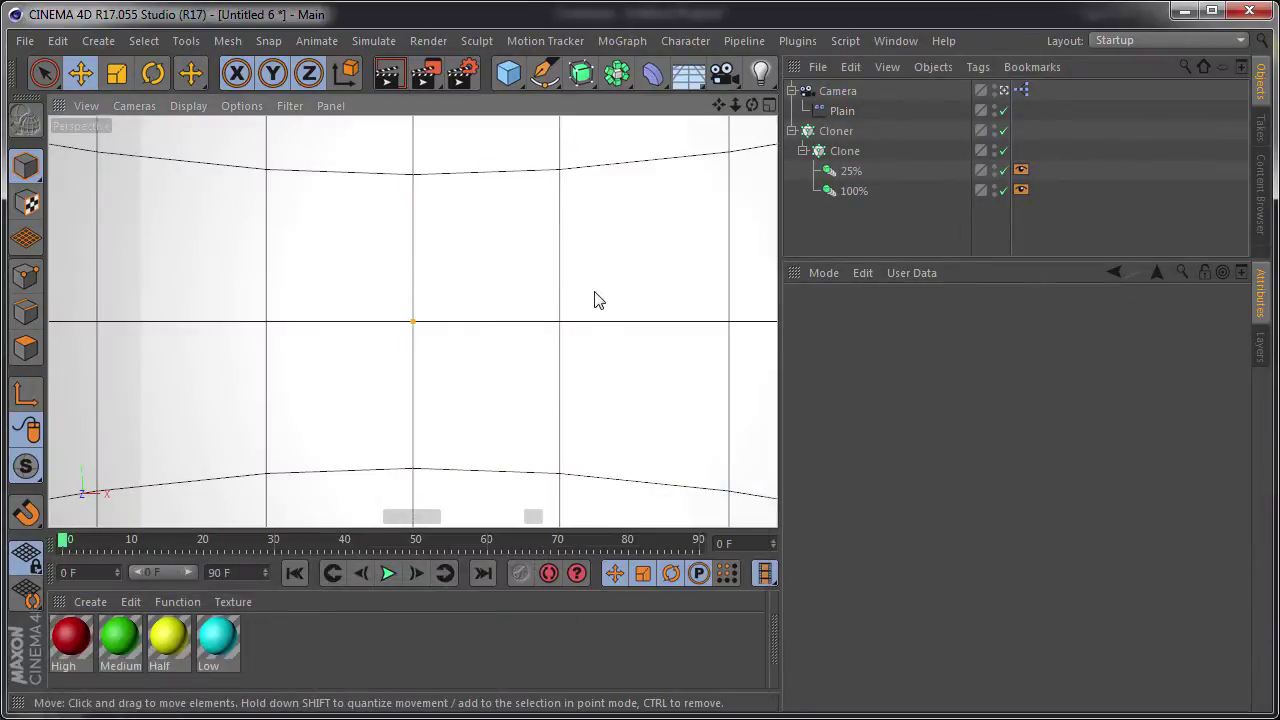
pyautogui.hotkey('ctrl', 'shift', 'z')
pyautogui.hotkey('ctrl', 'shift', 'z')
pyautogui.hotkey('ctrl', 'shift', 'z')
pyautogui.hotkey('ctrl', 'shift', 'z')
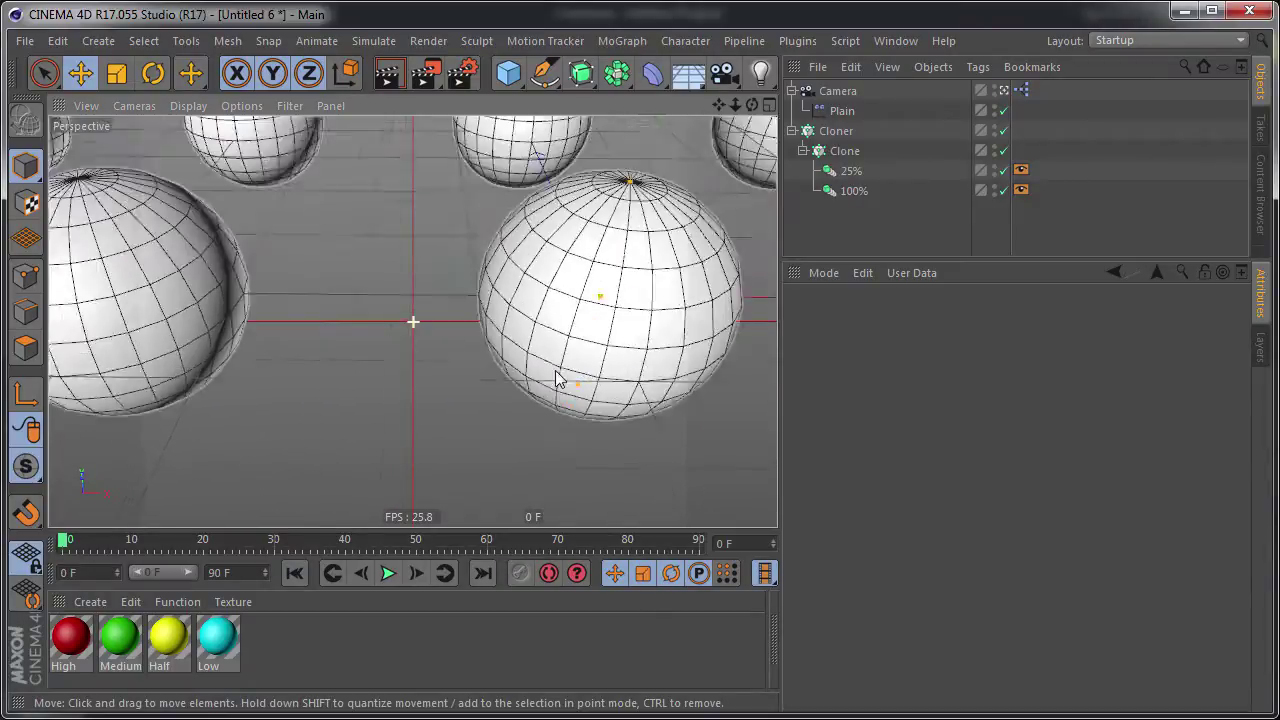
pyautogui.moveTo(557, 379)
pyautogui.keyDown('alt'); pyautogui.mouseDown()
pyautogui.moveTo(517, 354)
pyautogui.moveTo(483, 288)
pyautogui.moveTo(551, 266)
pyautogui.moveTo(501, 347)
pyautogui.mouseUp(); pyautogui.keyUp('alt')
pyautogui.scroll(4, 518, 374)
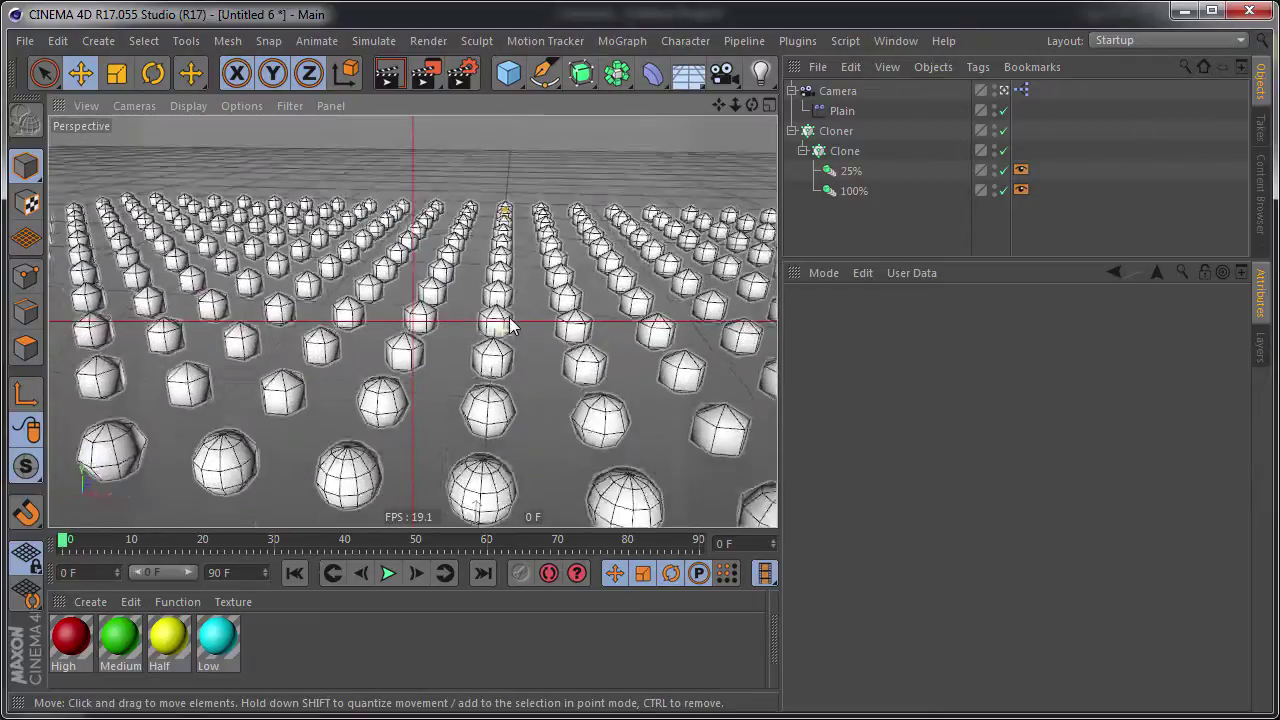
pyautogui.scroll(4, 505, 452)
pyautogui.moveTo(507, 452)
pyautogui.keyDown('alt'); pyautogui.mouseDown()
pyautogui.moveTo(500, 386)
pyautogui.moveTo(537, 291)
pyautogui.moveTo(512, 231)
pyautogui.mouseUp(); pyautogui.keyUp('alt')
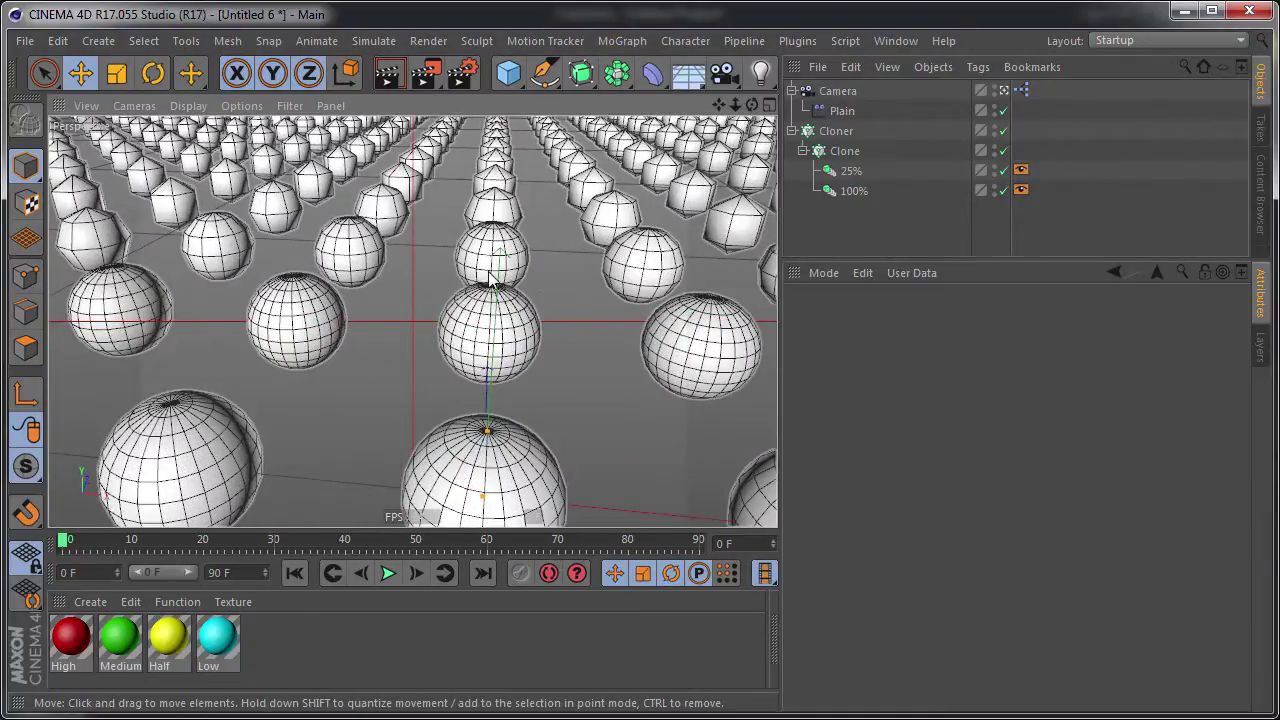
pyautogui.keyDown('alt'); pyautogui.moveTo(490, 280); pyautogui.dragTo(566, 251); pyautogui.keyUp('alt')
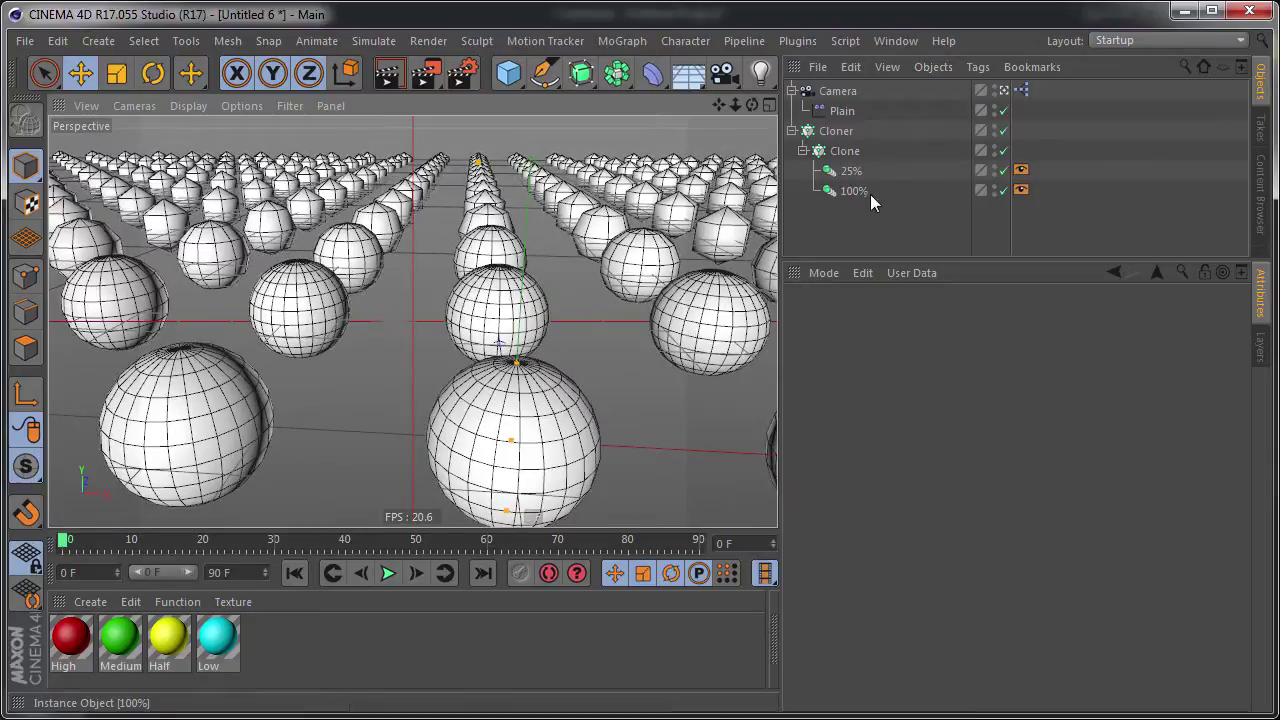
pyautogui.moveTo(460, 300)
pyautogui.keyDown('alt'); pyautogui.mouseDown()
pyautogui.moveTo(460, 340)
pyautogui.moveTo(456, 275)
pyautogui.moveTo(497, 220)
pyautogui.mouseUp(); pyautogui.keyUp('alt')
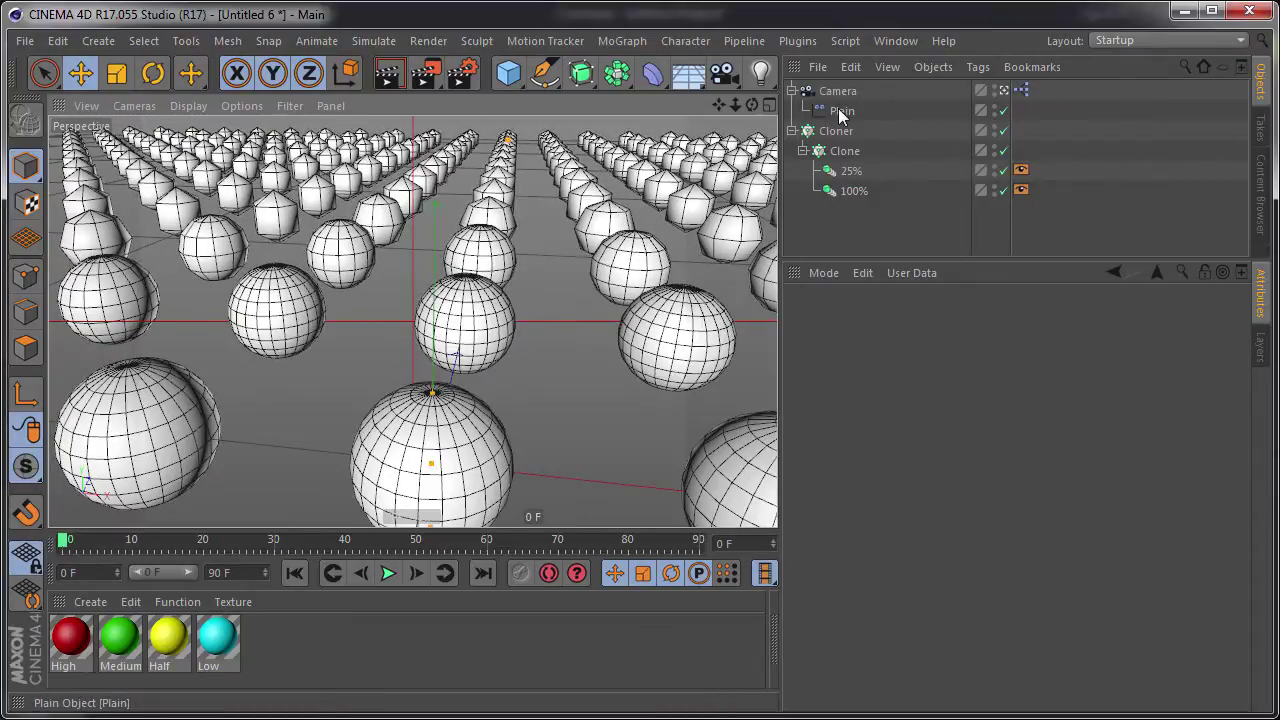
pyautogui.moveTo(490, 215)
pyautogui.keyDown('alt'); pyautogui.mouseDown()
pyautogui.moveTo(490, 250)
pyautogui.moveTo(490, 190)
pyautogui.mouseUp(); pyautogui.keyUp('alt')
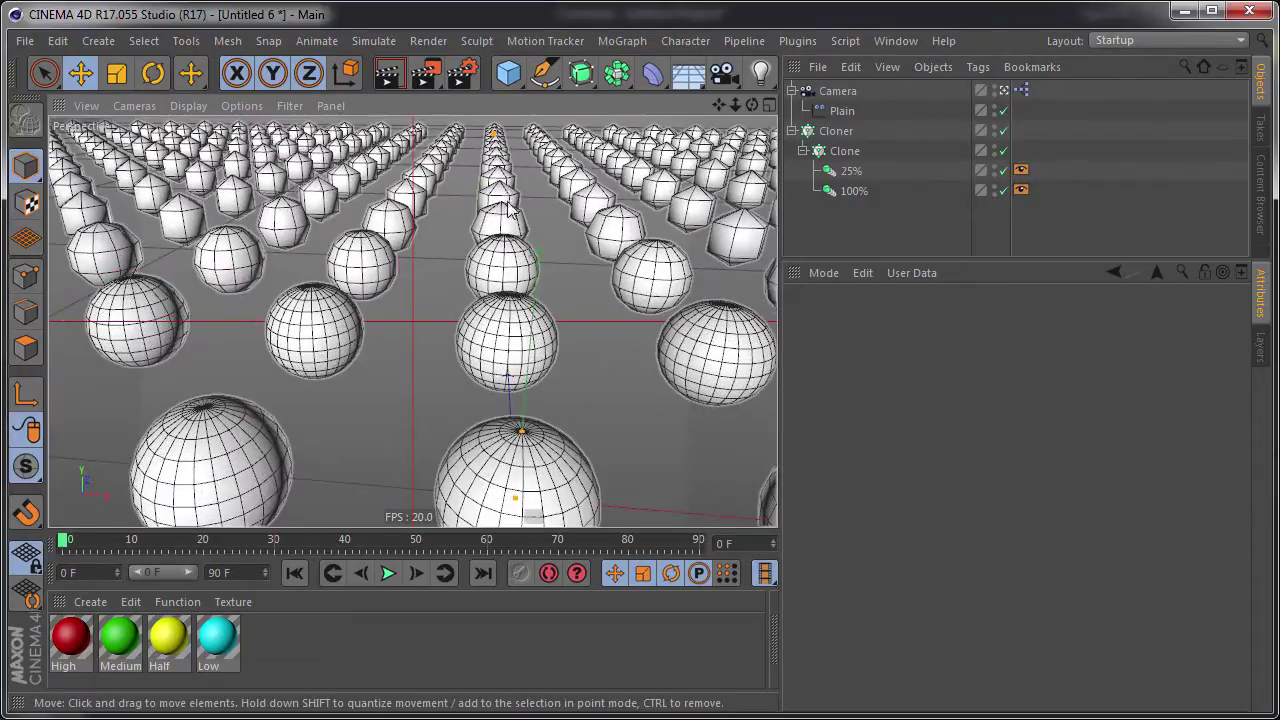
# - Set the camera Focus Distance to 4511.536 cm and lower the Plain falloff to 42%
pyautogui.click(836, 91)
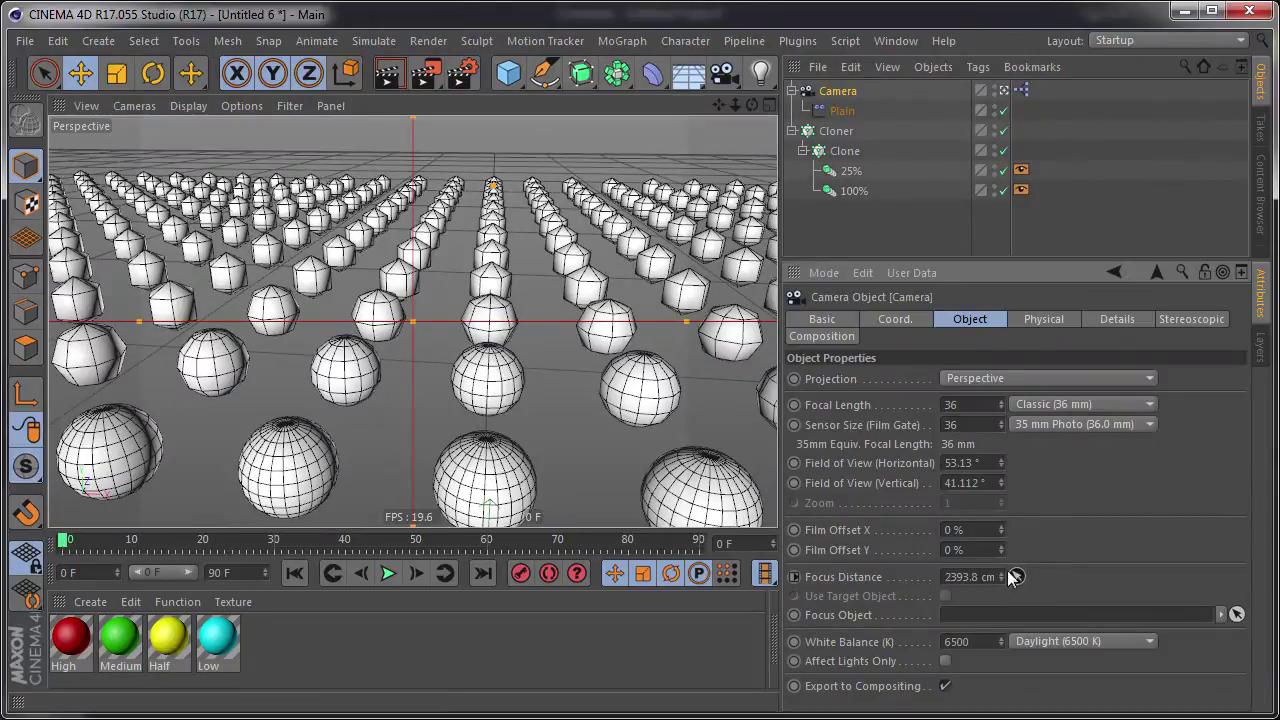
pyautogui.click(430, 282)
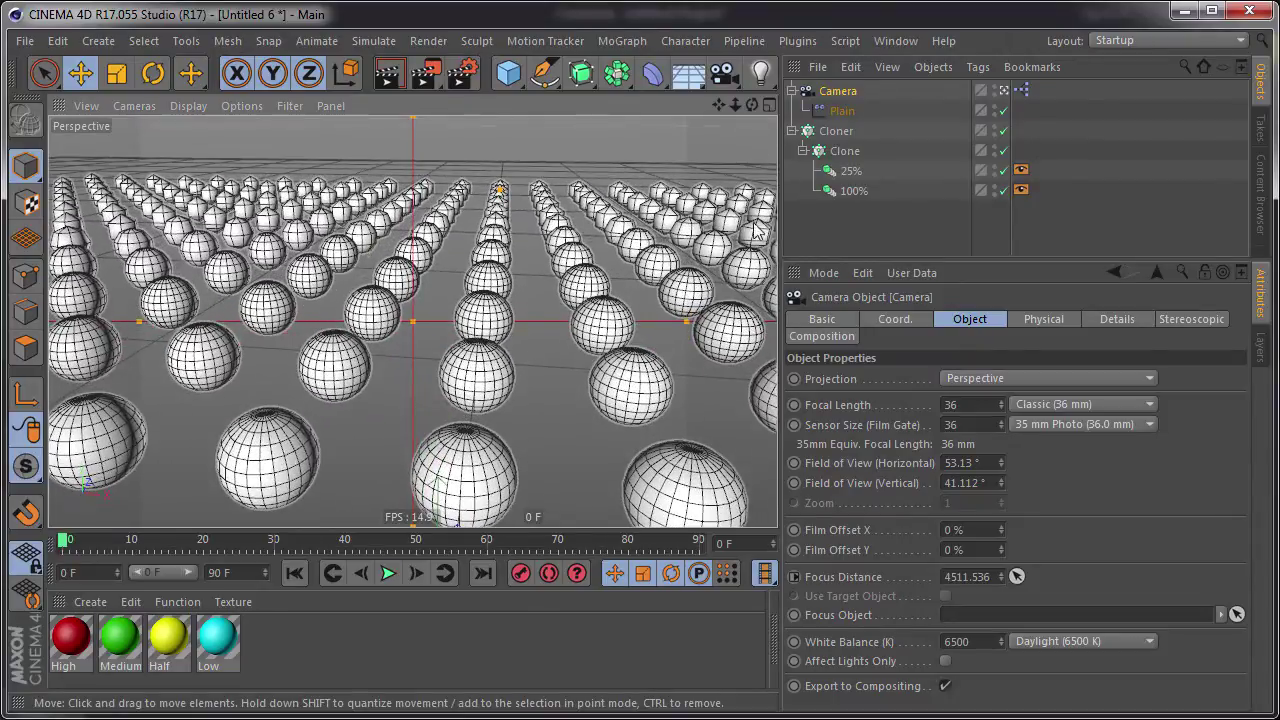
pyautogui.click(842, 111)
pyautogui.moveTo(1131, 505)
pyautogui.mouseDown()
pyautogui.moveTo(1066, 509)
pyautogui.moveTo(1201, 512)
pyautogui.moveTo(1101, 509)
pyautogui.mouseUp()
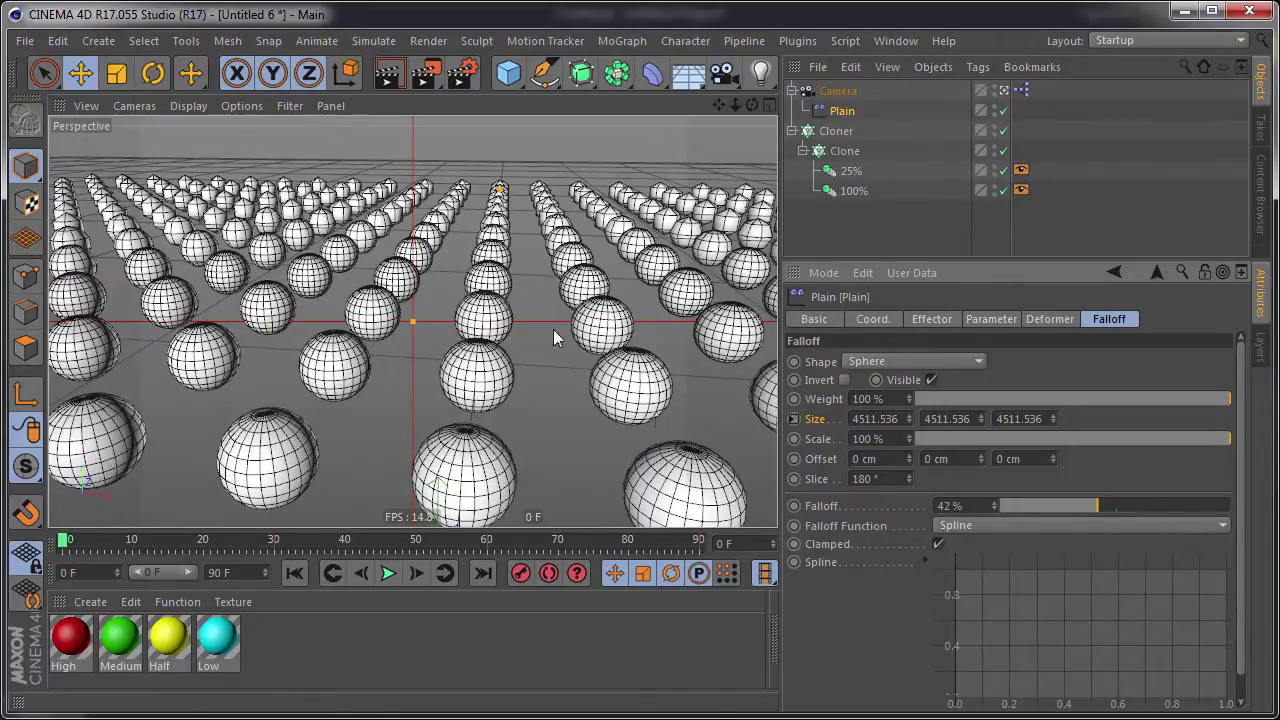
pyautogui.click(390, 639)
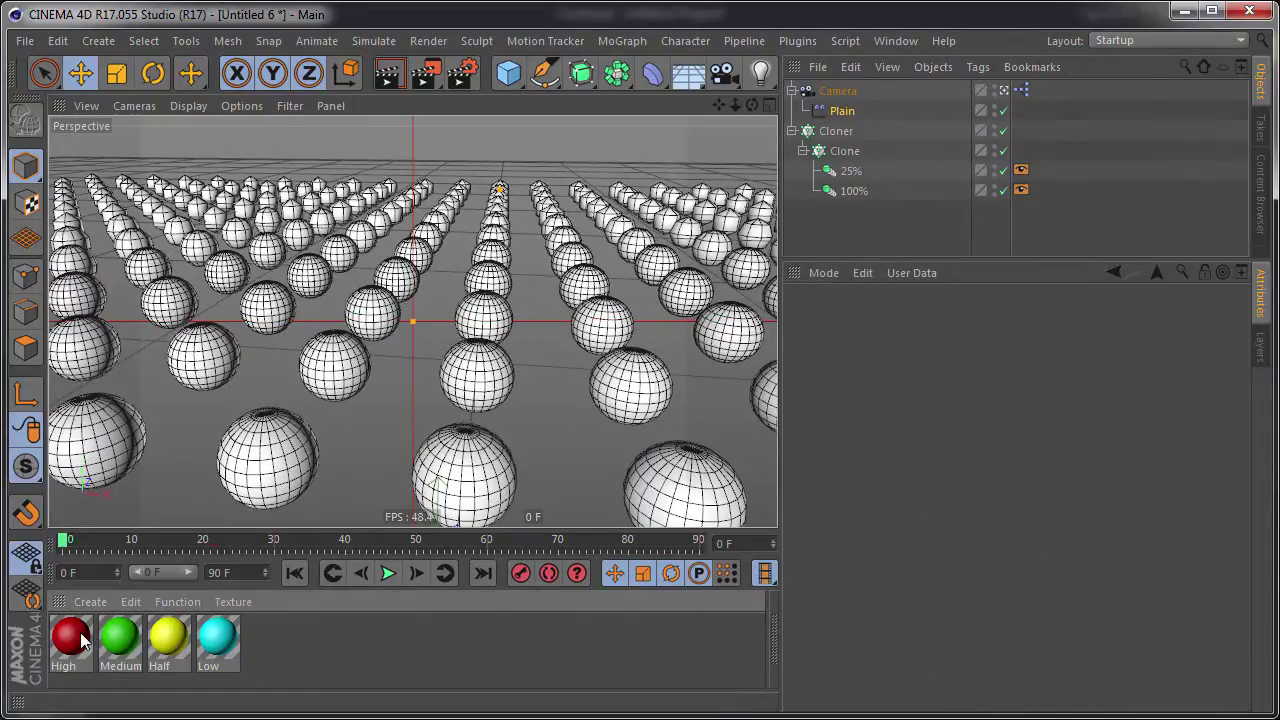
# - Assign the red High material to the 100% instance and the cyan Low material to 25%
pyautogui.moveTo(867, 200); pyautogui.dragTo(866, 195)
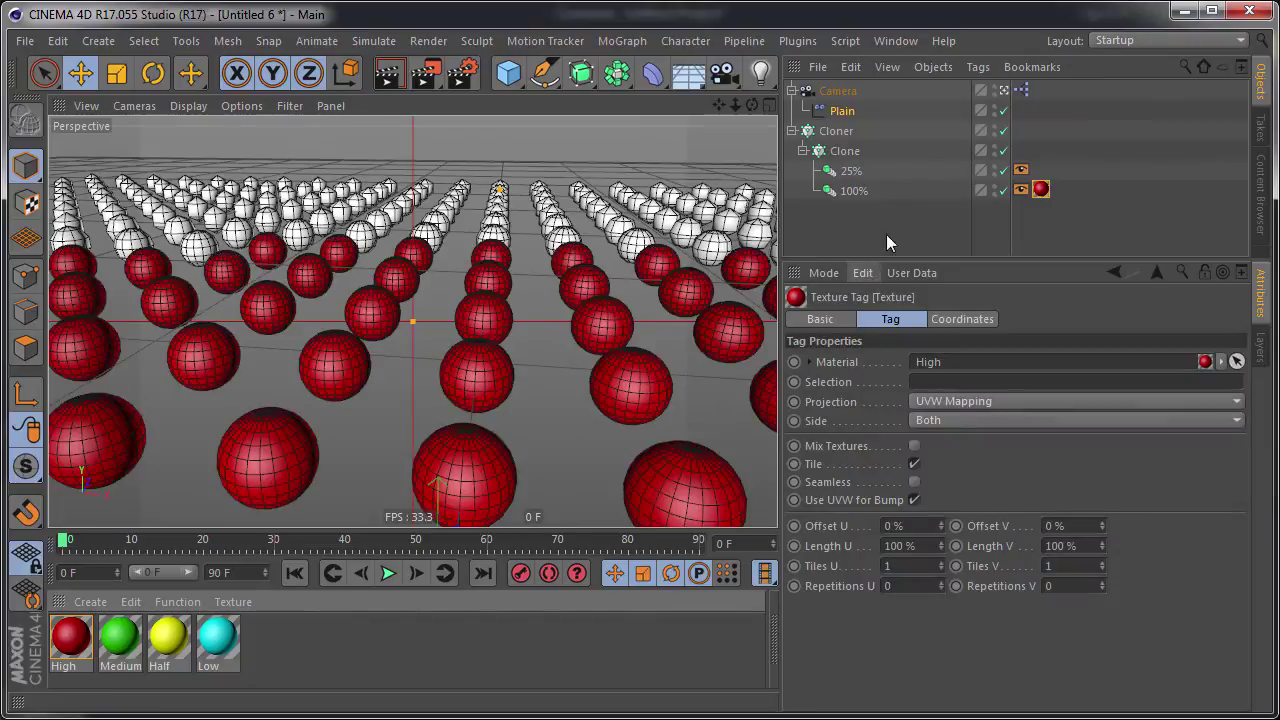
pyautogui.moveTo(222, 648)
pyautogui.mouseDown()
pyautogui.moveTo(907, 207)
pyautogui.moveTo(862, 172)
pyautogui.mouseUp()
pyautogui.click(880, 236)
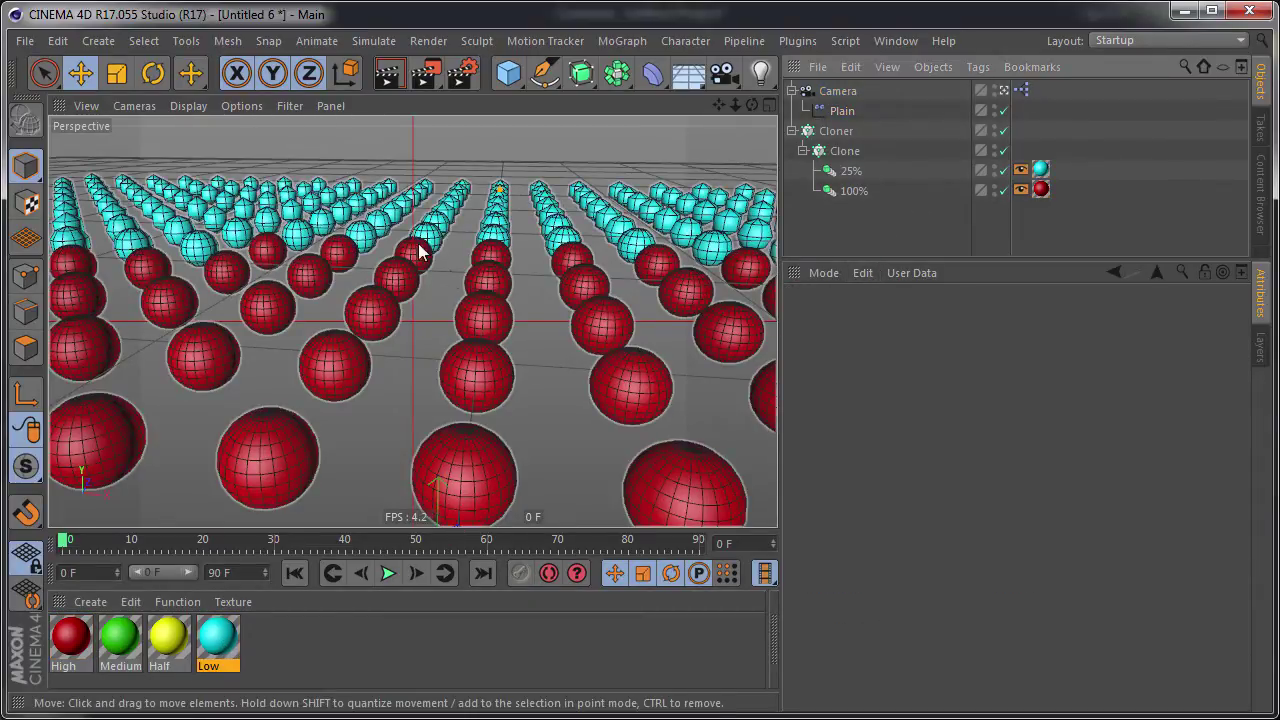
pyautogui.keyDown('alt'); pyautogui.moveTo(493, 258); pyautogui.dragTo(491, 279); pyautogui.keyUp('alt')
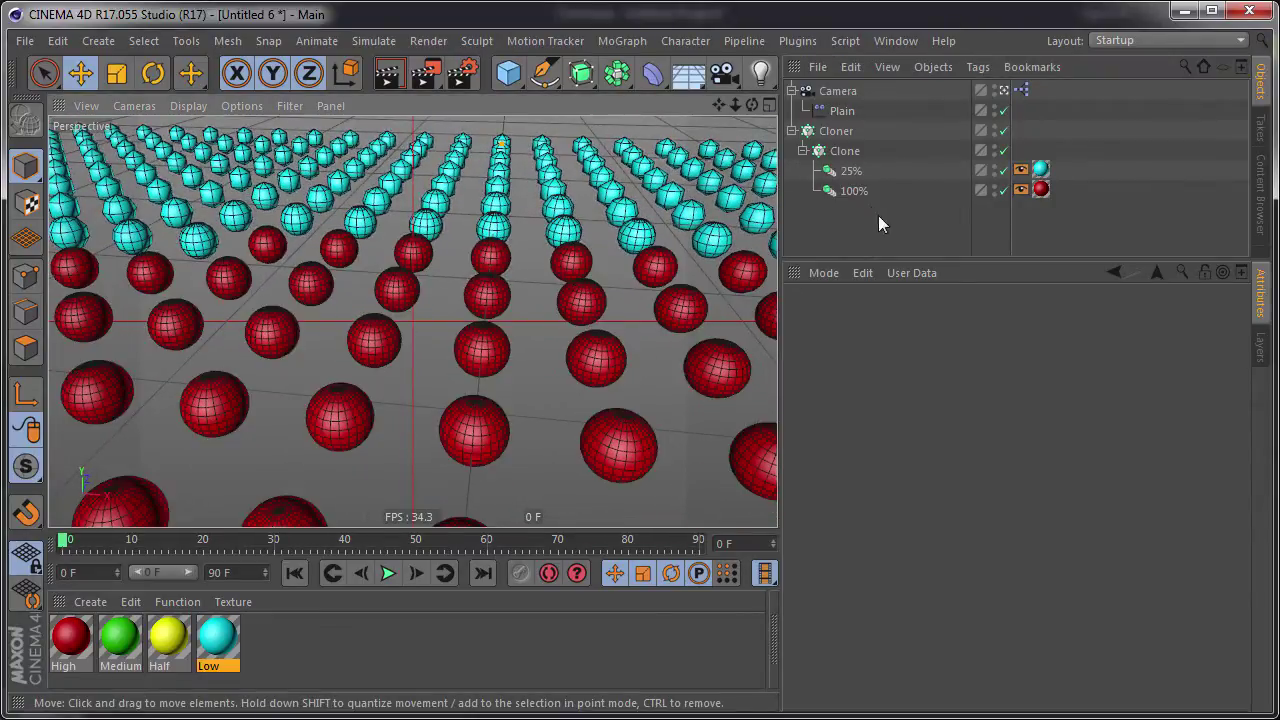
# - Set the Plain falloff to 32% and enable Render Instance on both 25% and 100% objects
pyautogui.click(842, 111)
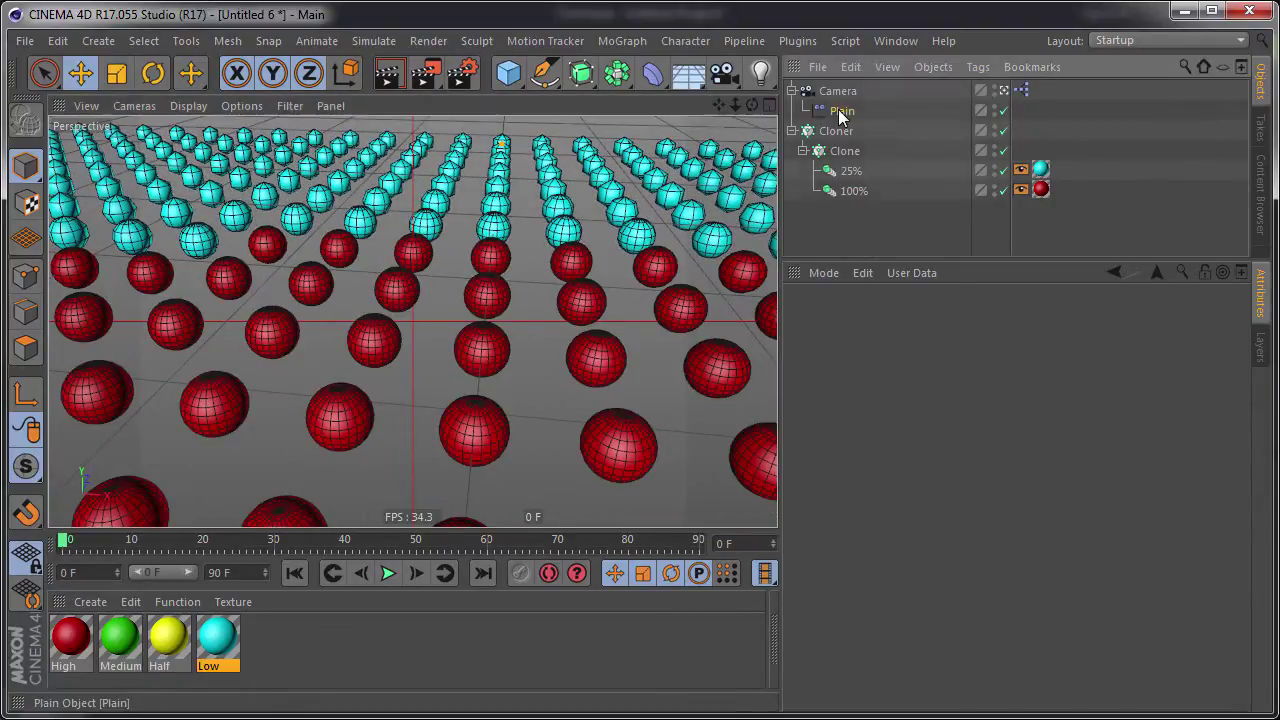
pyautogui.moveTo(1114, 505)
pyautogui.mouseDown()
pyautogui.moveTo(1162, 508)
pyautogui.moveTo(1034, 506)
pyautogui.moveTo(1076, 506)
pyautogui.mouseUp()
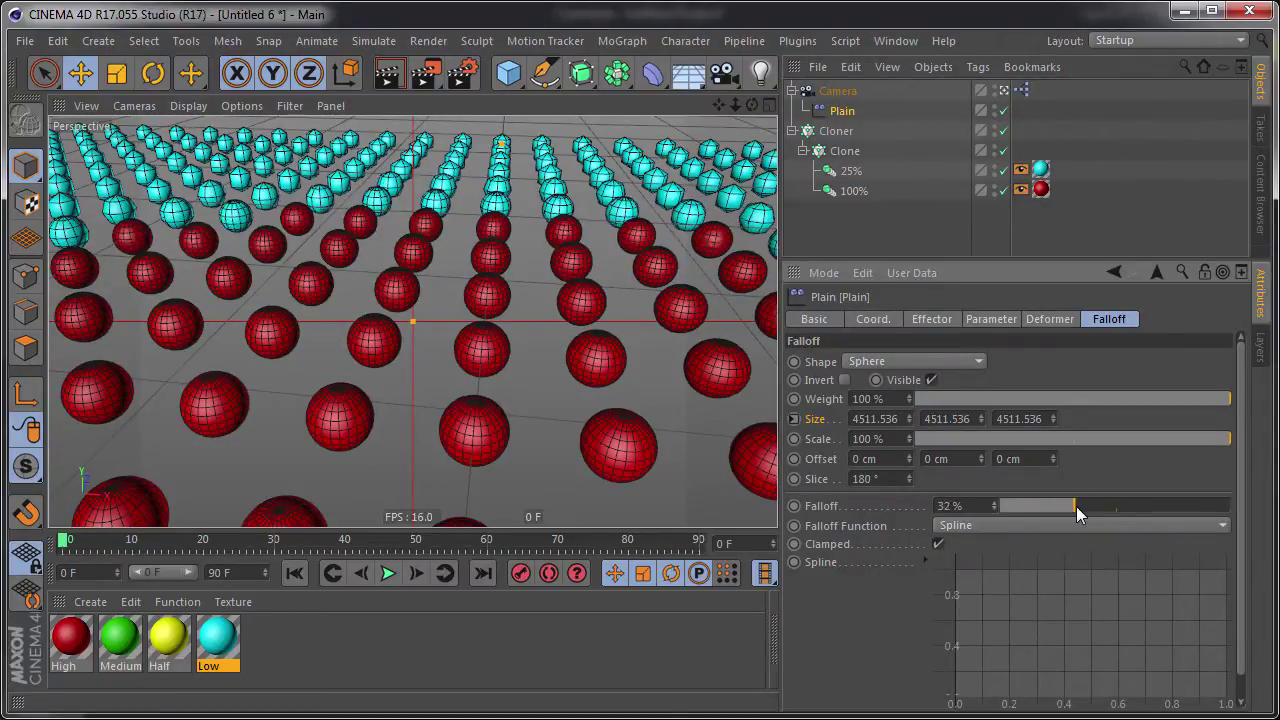
pyautogui.click(853, 190)
pyautogui.moveTo(859, 204); pyautogui.dragTo(868, 170)
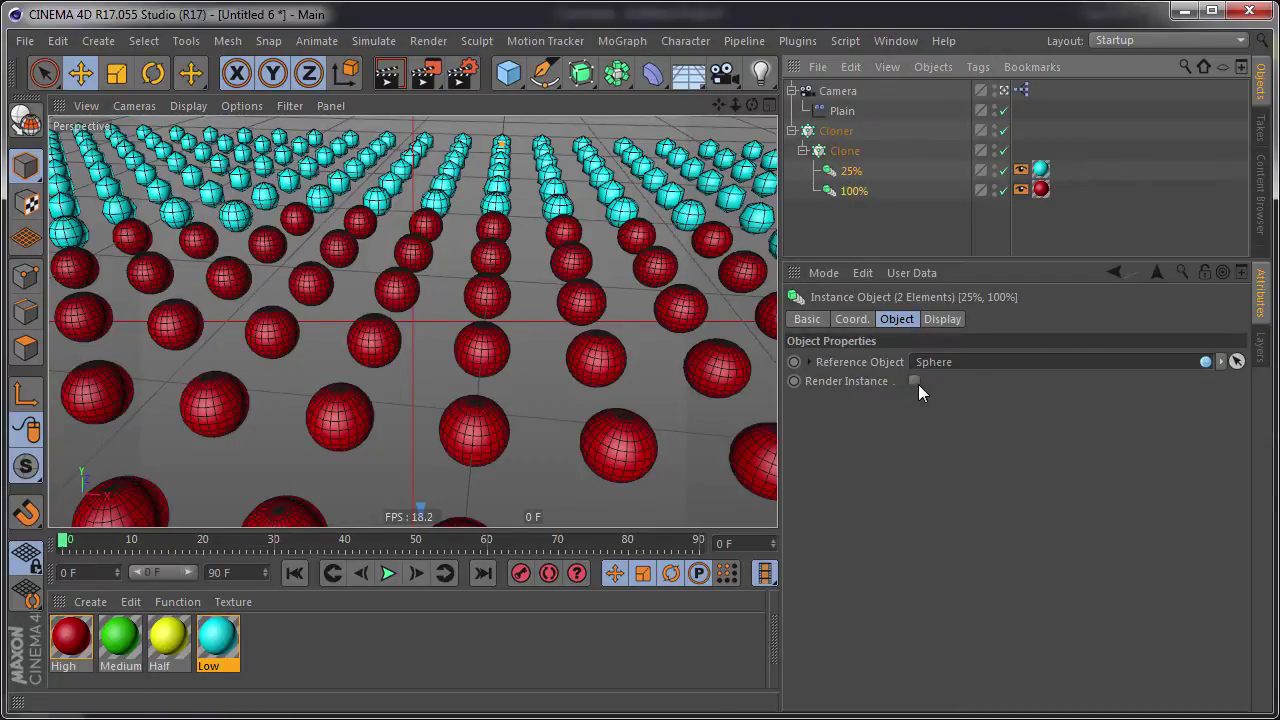
pyautogui.click(915, 382)
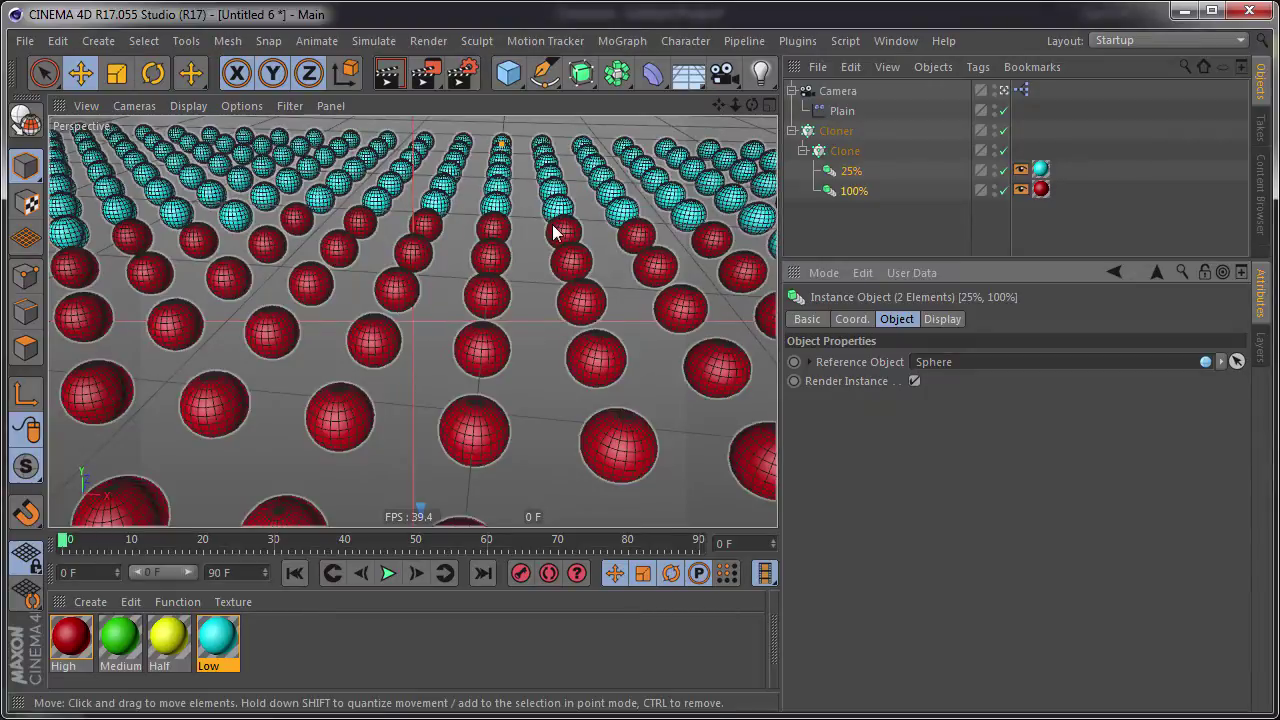
# - Compare Object Information memory statistics with and without render instances, ending with them on
pyautogui.click(935, 67)
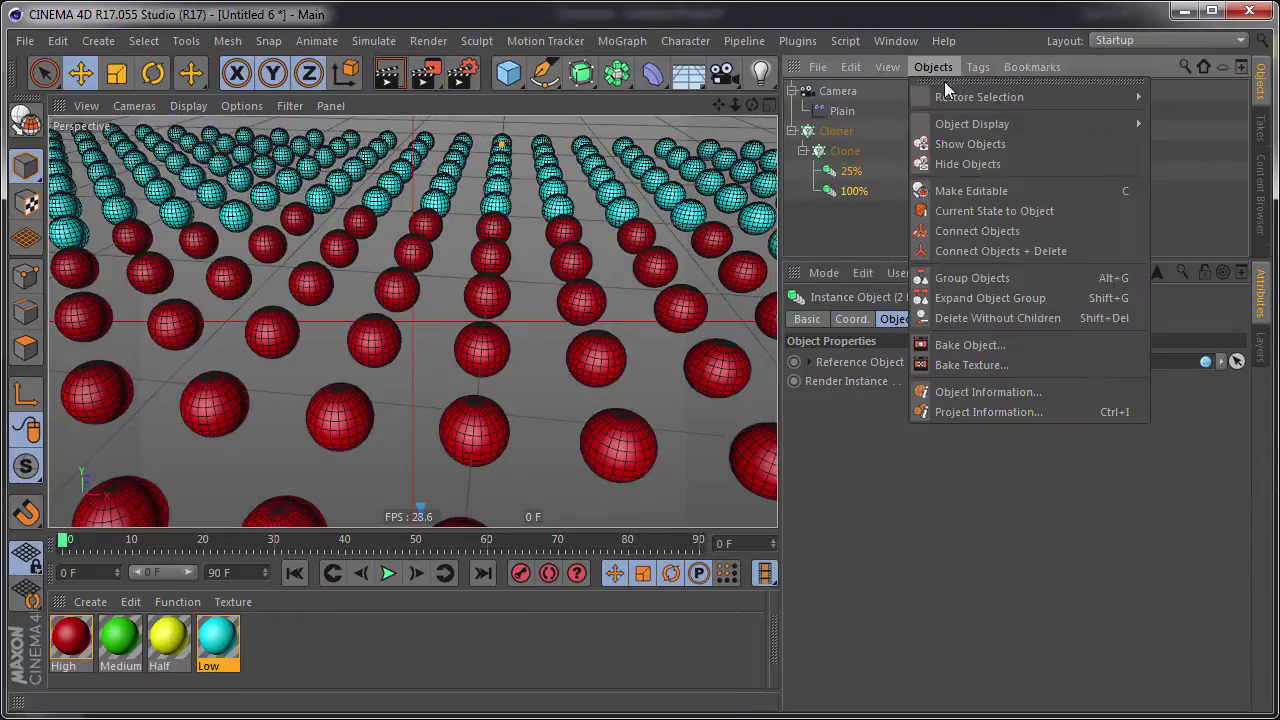
pyautogui.click(980, 393)
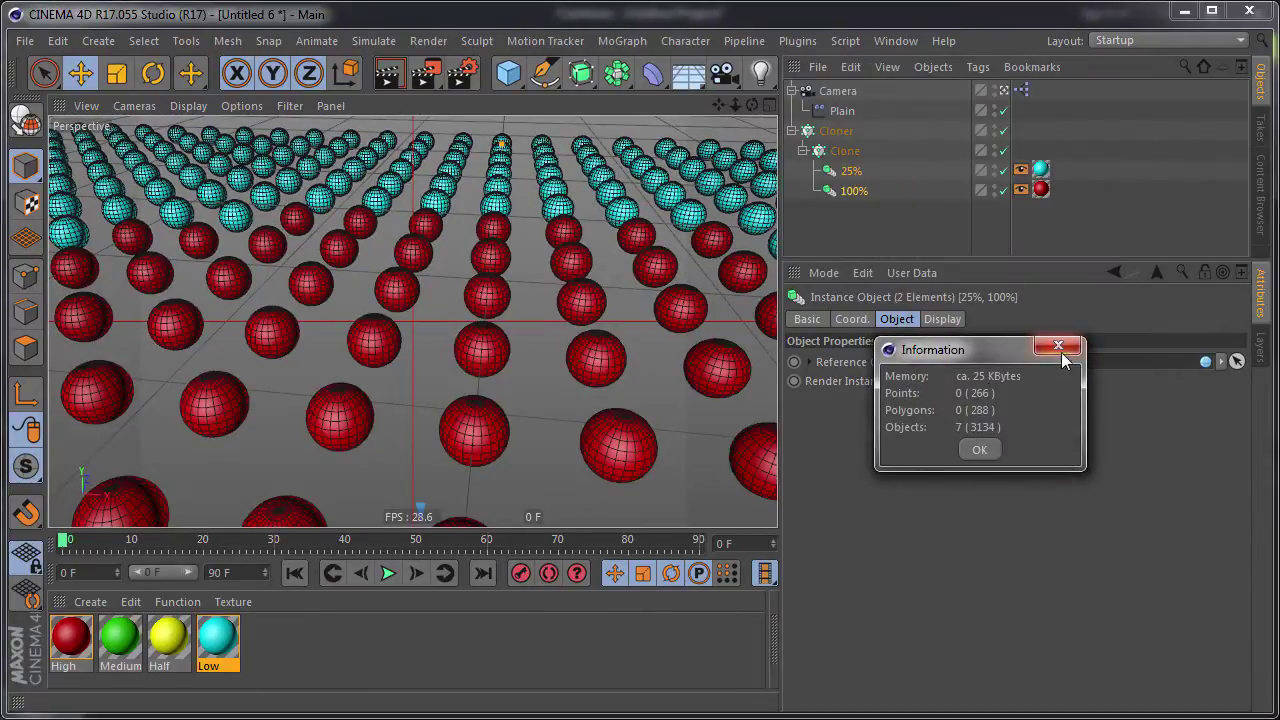
pyautogui.click(1058, 347)
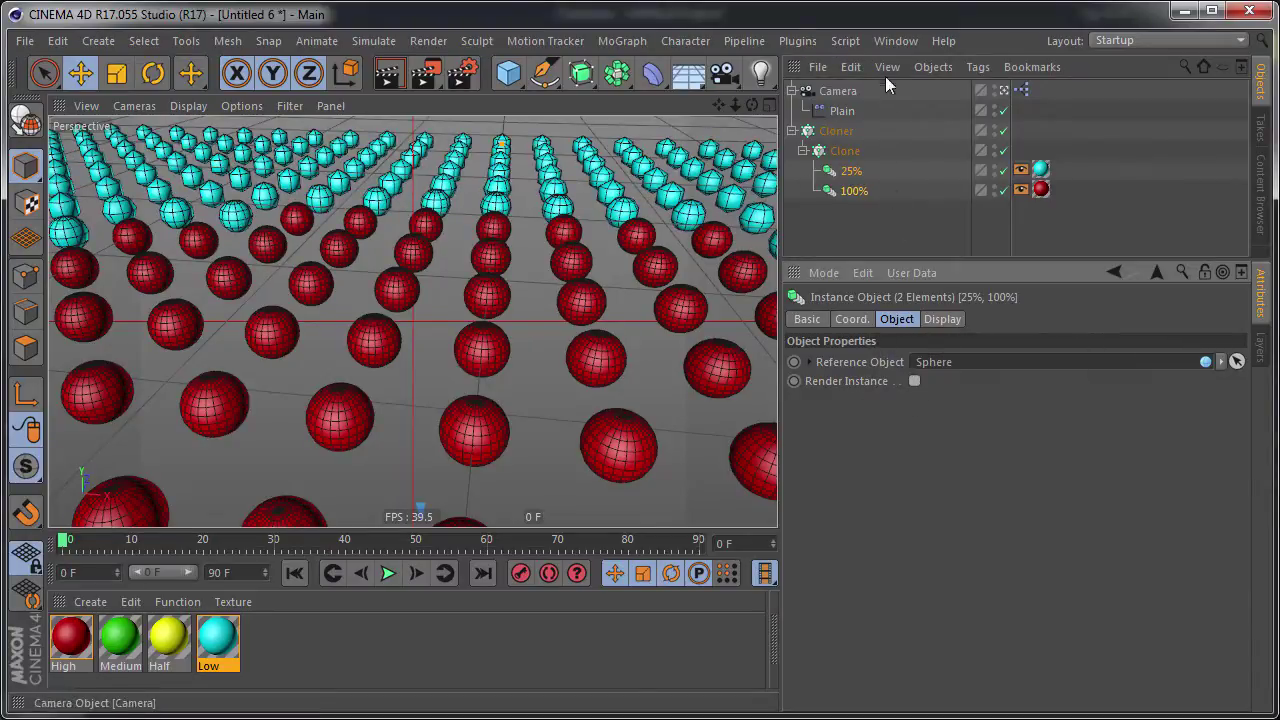
pyautogui.click(932, 69)
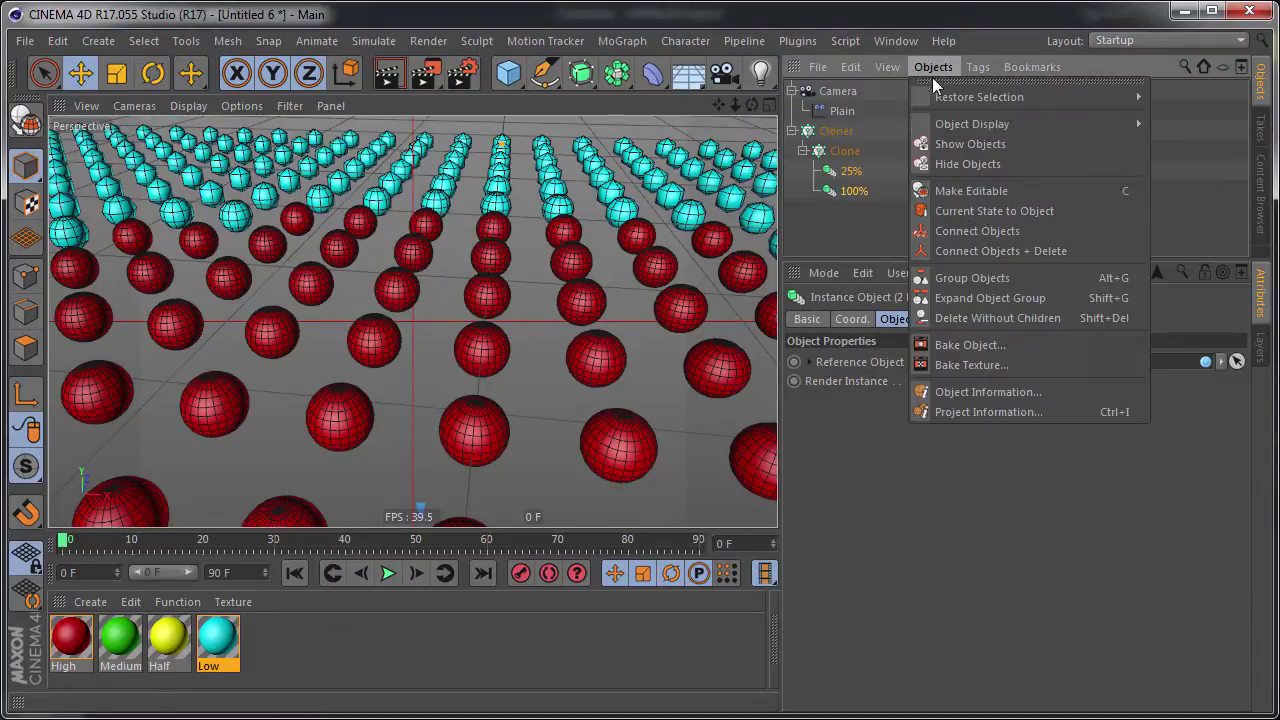
pyautogui.click(977, 390)
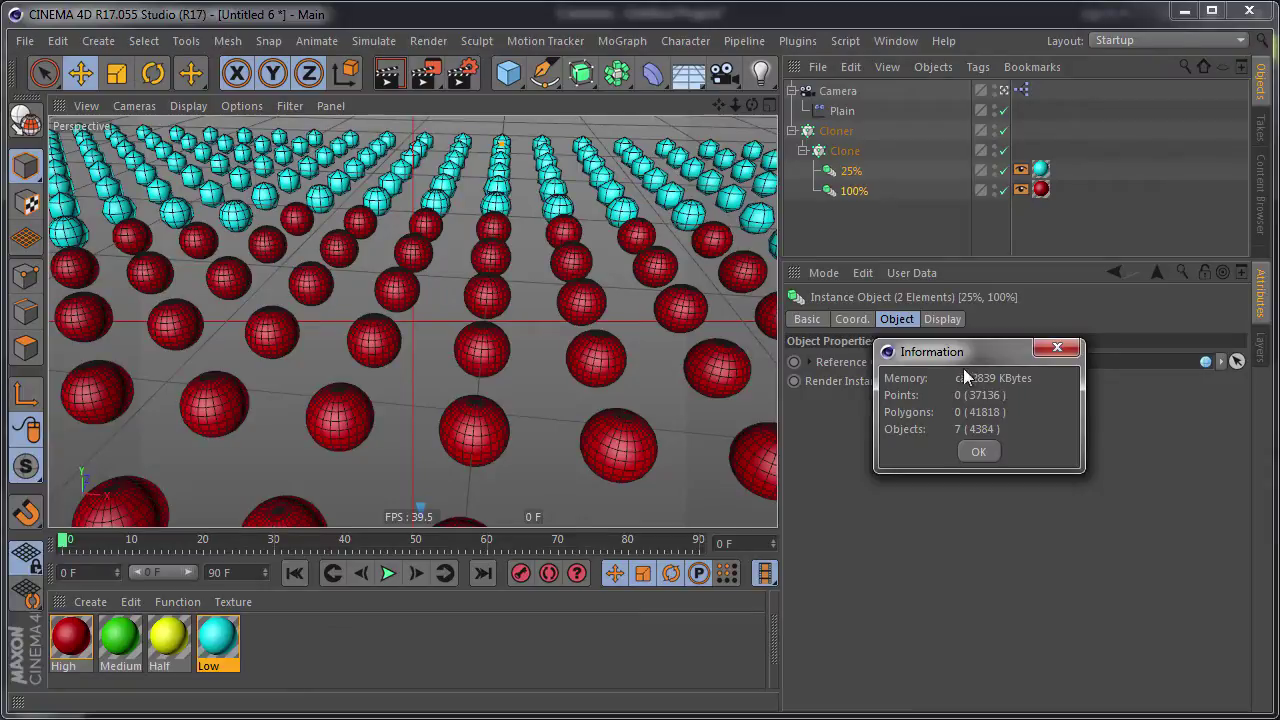
pyautogui.moveTo(984, 357); pyautogui.dragTo(931, 340)
pyautogui.click(1004, 330)
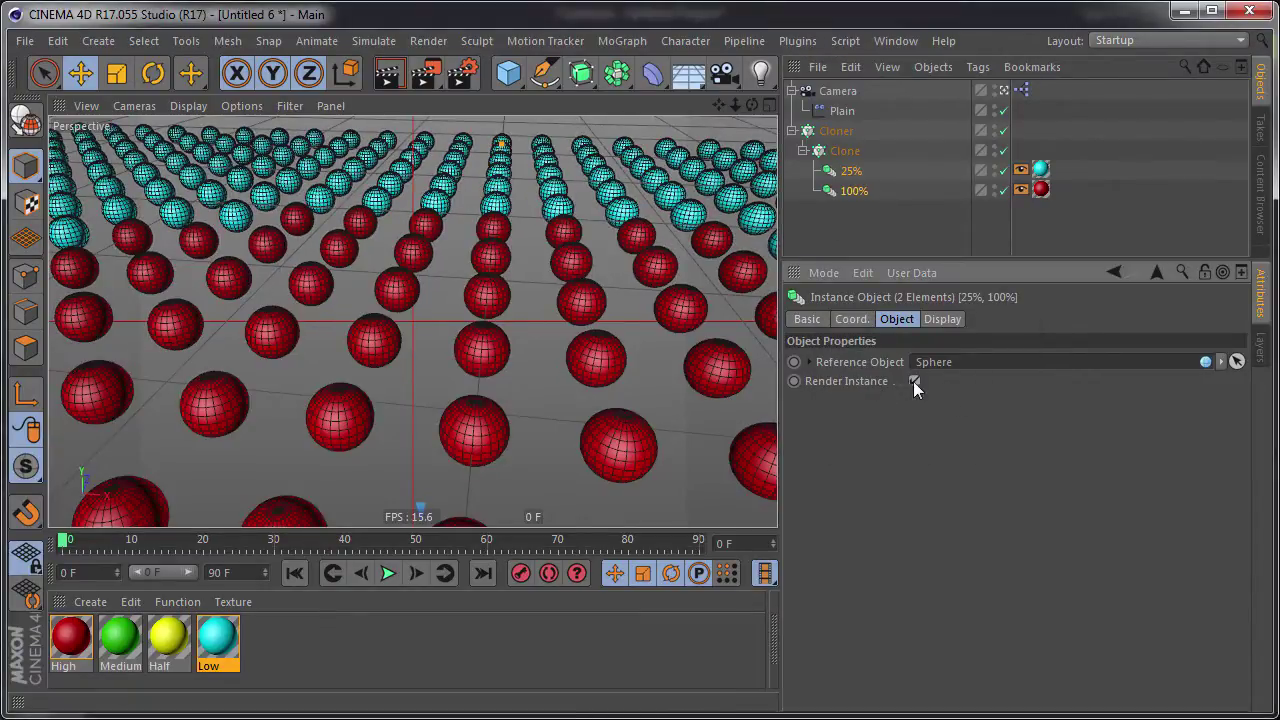
pyautogui.click(915, 380)
# - Turn render instances off and restore the hidden 100 cm, 24-segment Sphere from the hide layer
pyautogui.click(899, 248)
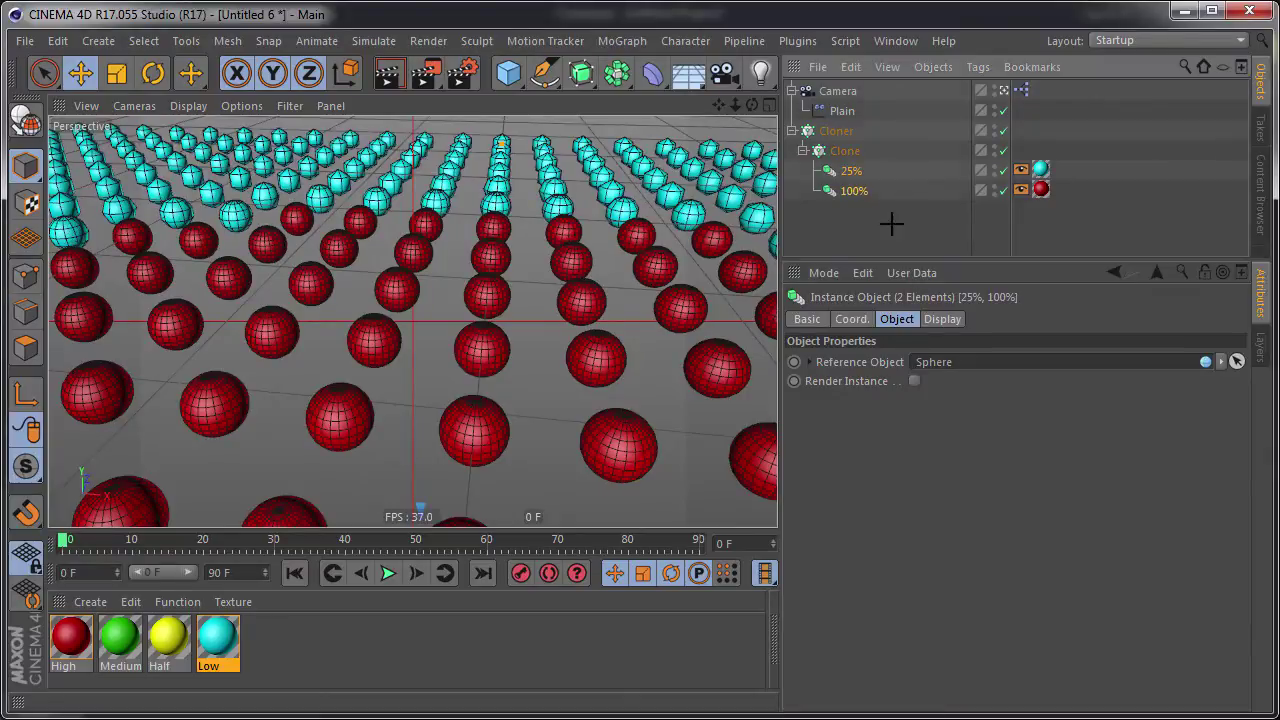
pyautogui.moveTo(904, 260); pyautogui.dragTo(909, 355)
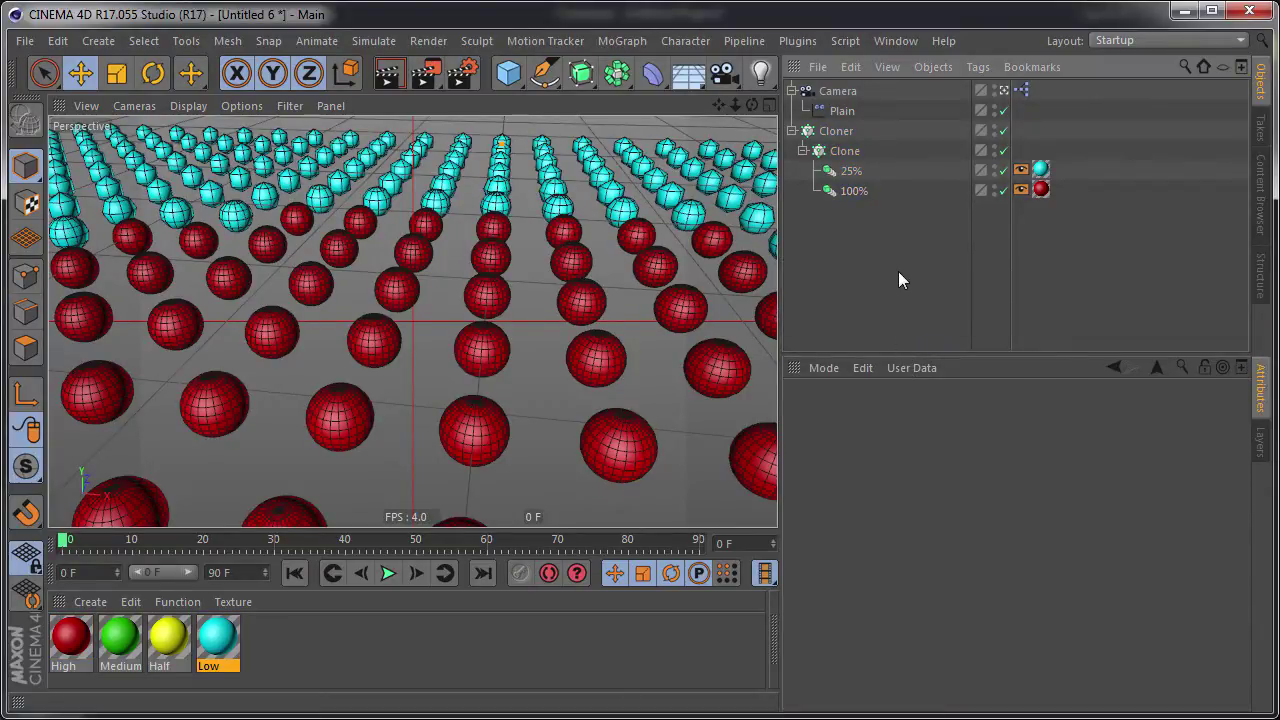
pyautogui.click(1260, 445)
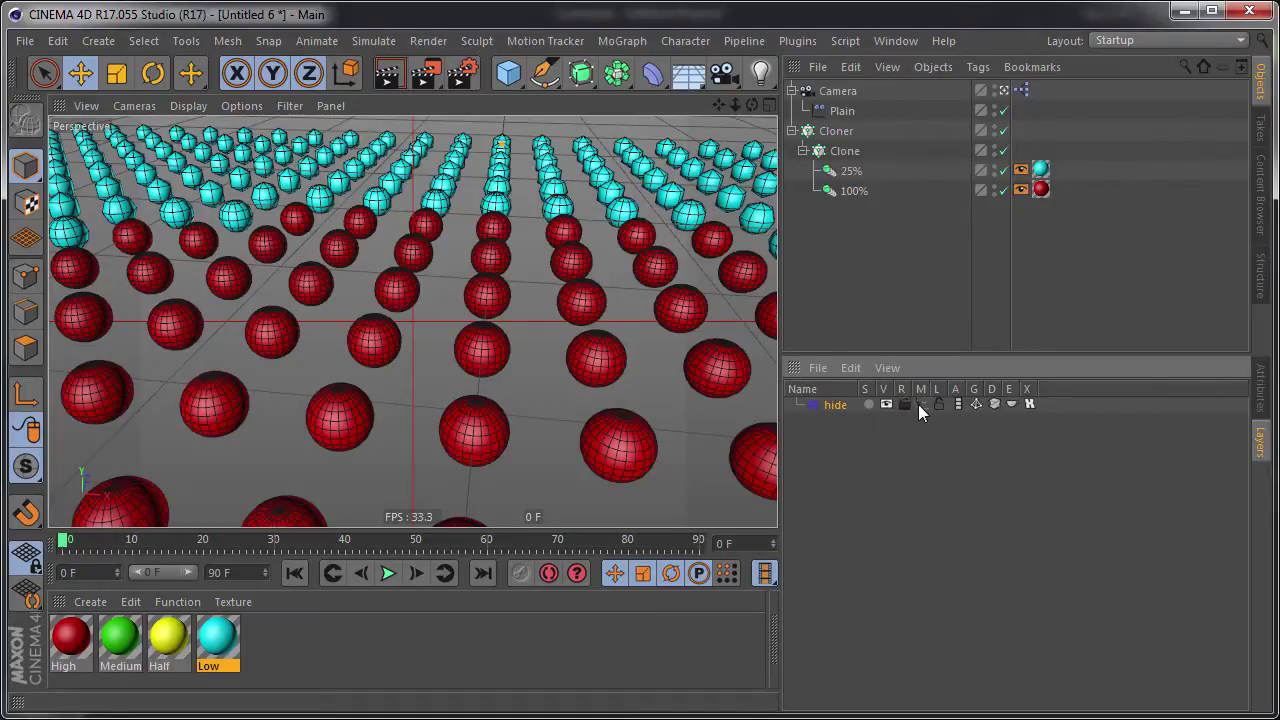
pyautogui.hotkey('ctrl', 'z')
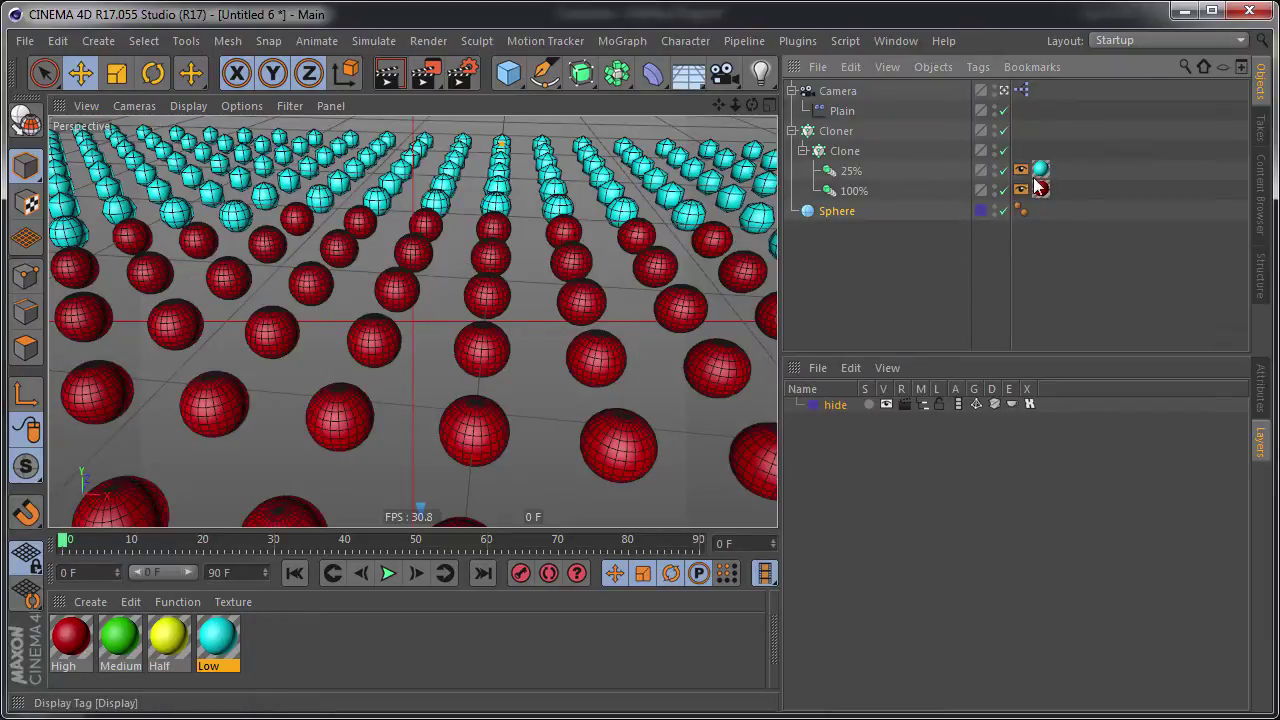
pyautogui.click(1262, 388)
pyautogui.click(853, 272)
pyautogui.click(844, 215)
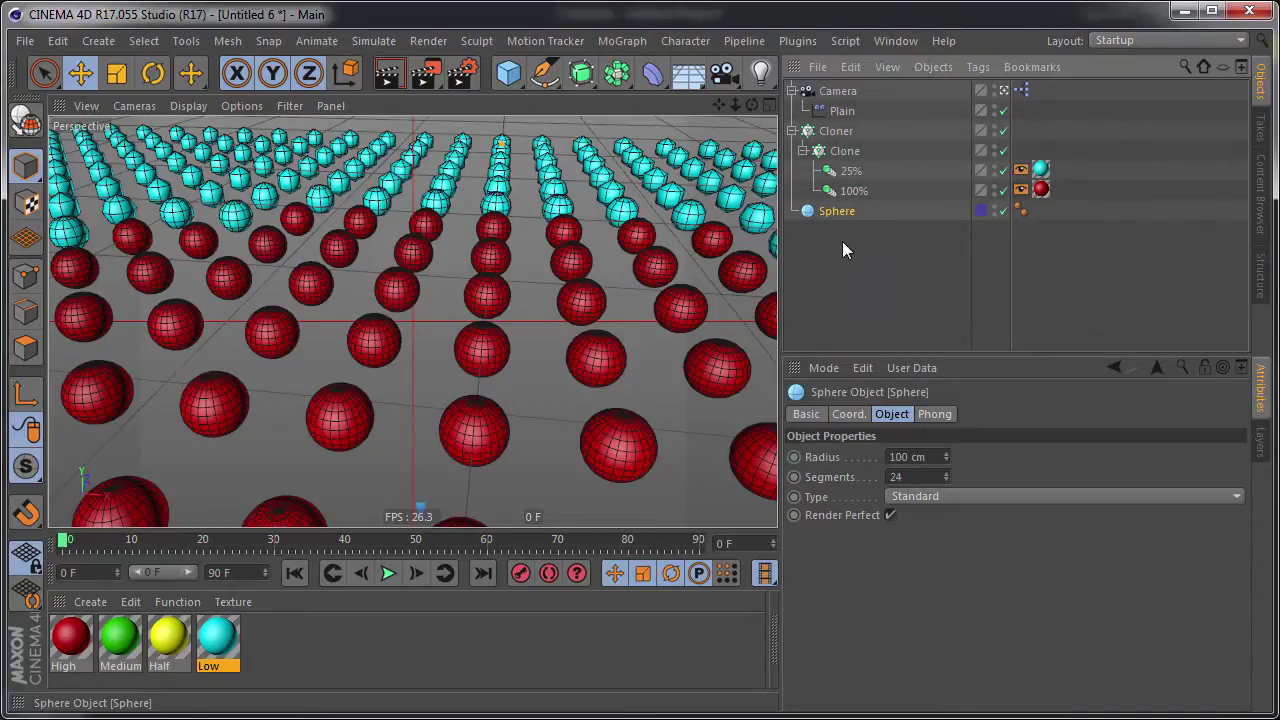
# - Make three sphere copies, give the first 8 segments and name it 8, and rename Sphere.1 to 10
pyautogui.hotkey('ctrl', 'v')
pyautogui.hotkey('ctrl', 'v')
pyautogui.hotkey('ctrl', 'v')
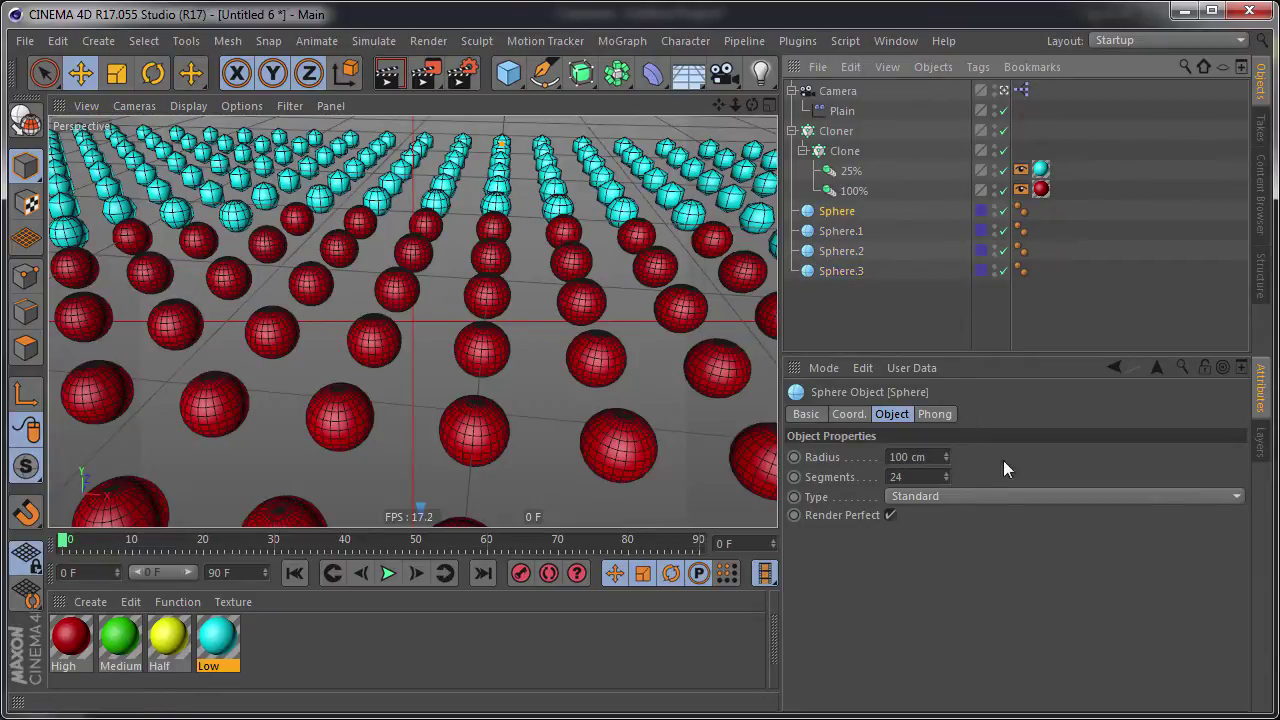
pyautogui.click(917, 476)
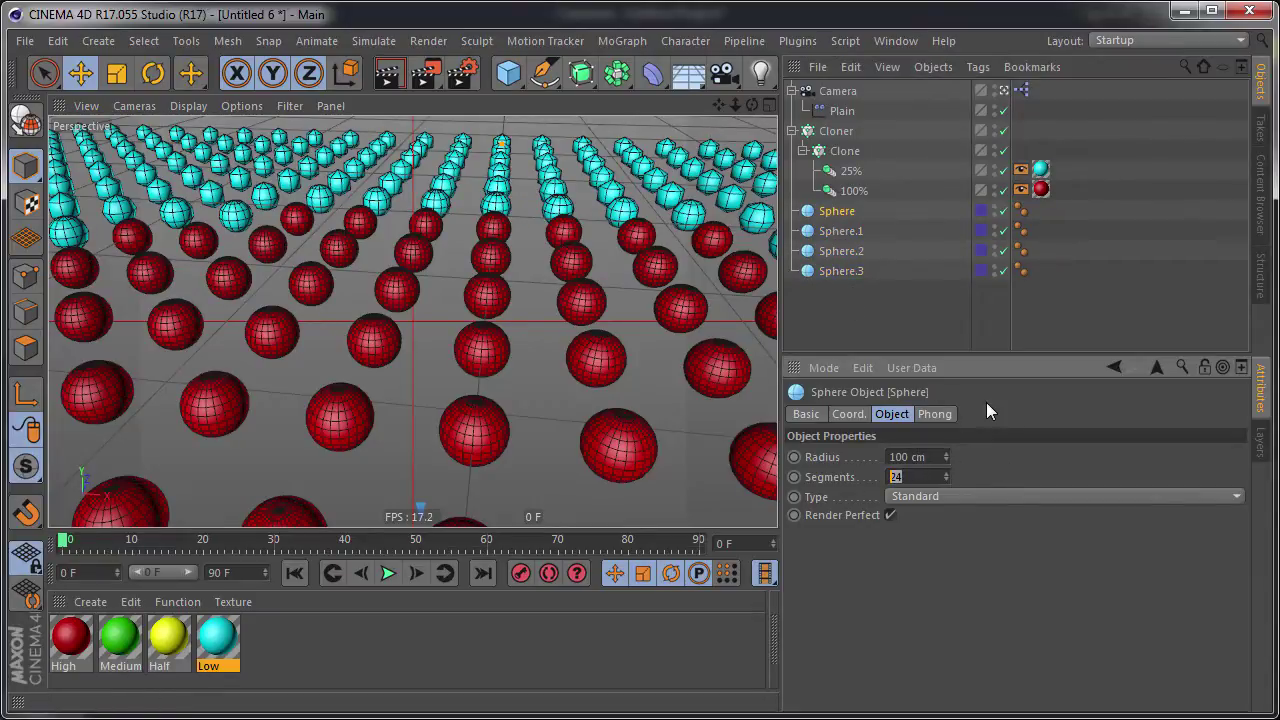
pyautogui.write('8')
pyautogui.press('Return')
pyautogui.write('8')
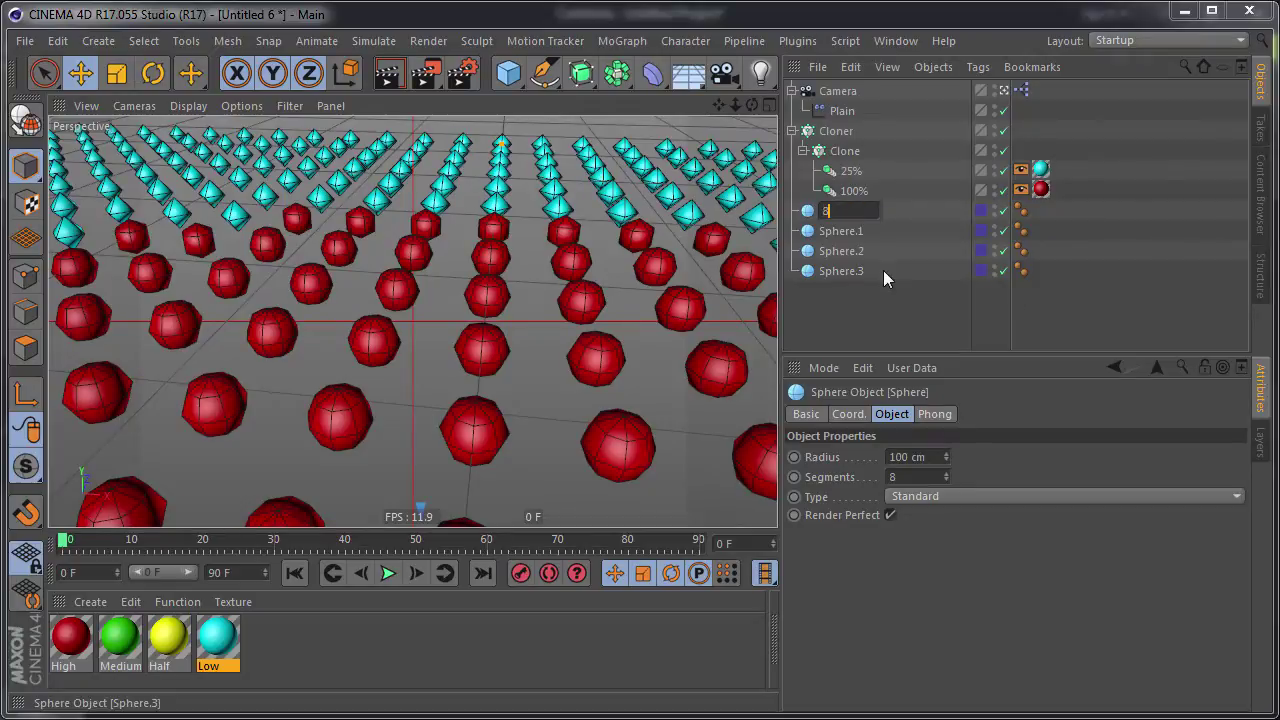
pyautogui.press('Return')
pyautogui.click(840, 231)
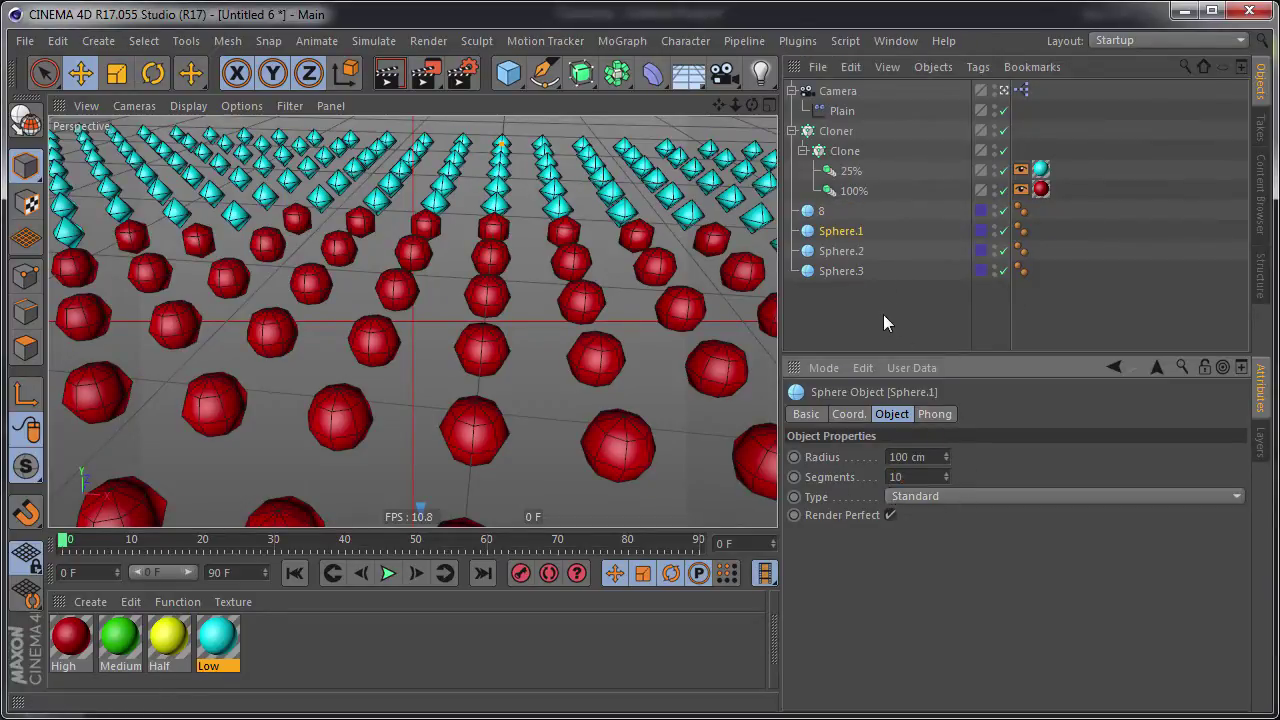
pyautogui.doubleClick(840, 231)
pyautogui.write('10')
pyautogui.press('Return')
# - Give Sphere.2 15 segments and rename it 15
pyautogui.click(841, 251)
pyautogui.click(880, 477)
pyautogui.write('5')
pyautogui.press('Return')
pyautogui.doubleClick(841, 251)
pyautogui.write('15')
pyautogui.press('Return')
# - Set Sphere.3 to 25 segments and rename it 25
pyautogui.click(841, 271)
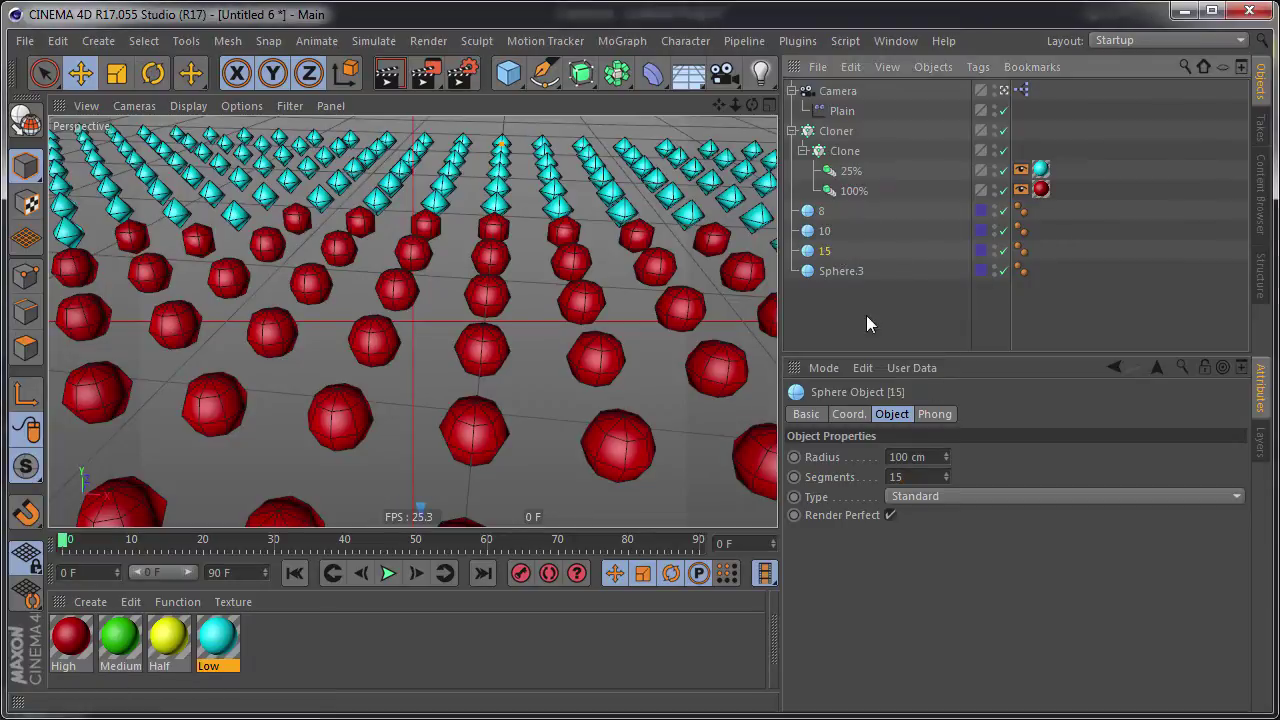
pyautogui.click(896, 477)
pyautogui.write('25')
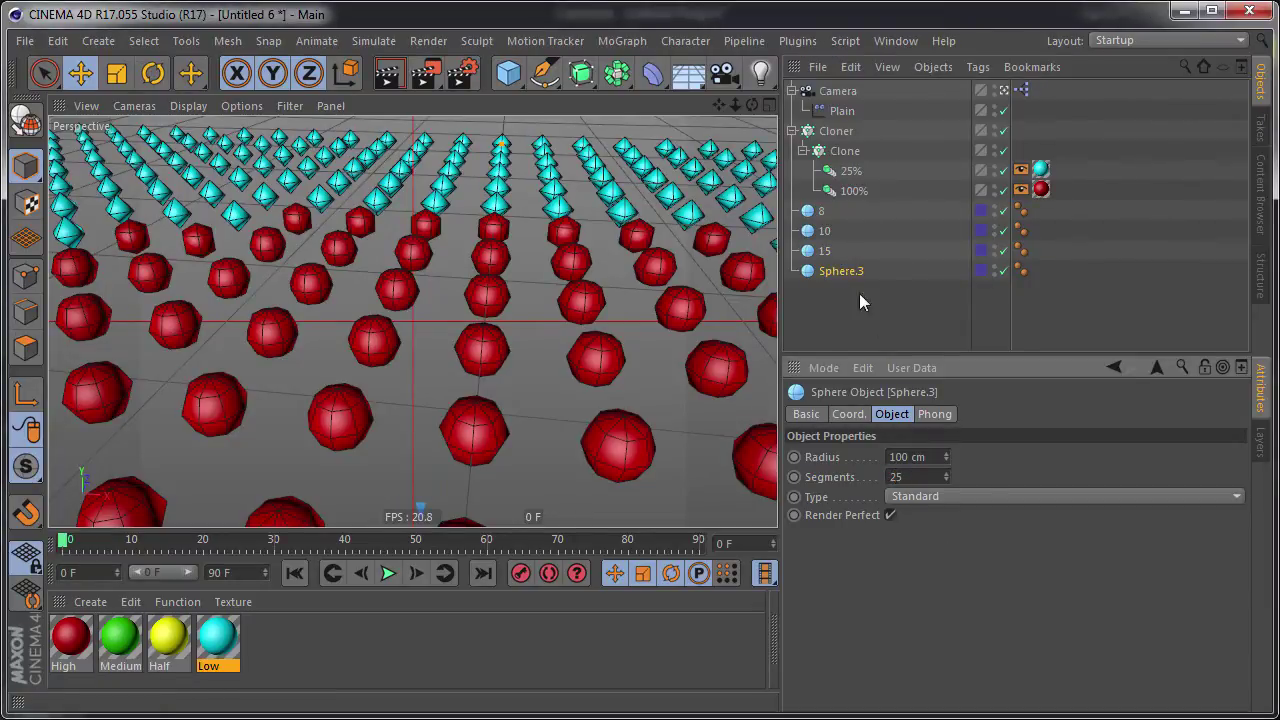
pyautogui.doubleClick(841, 271)
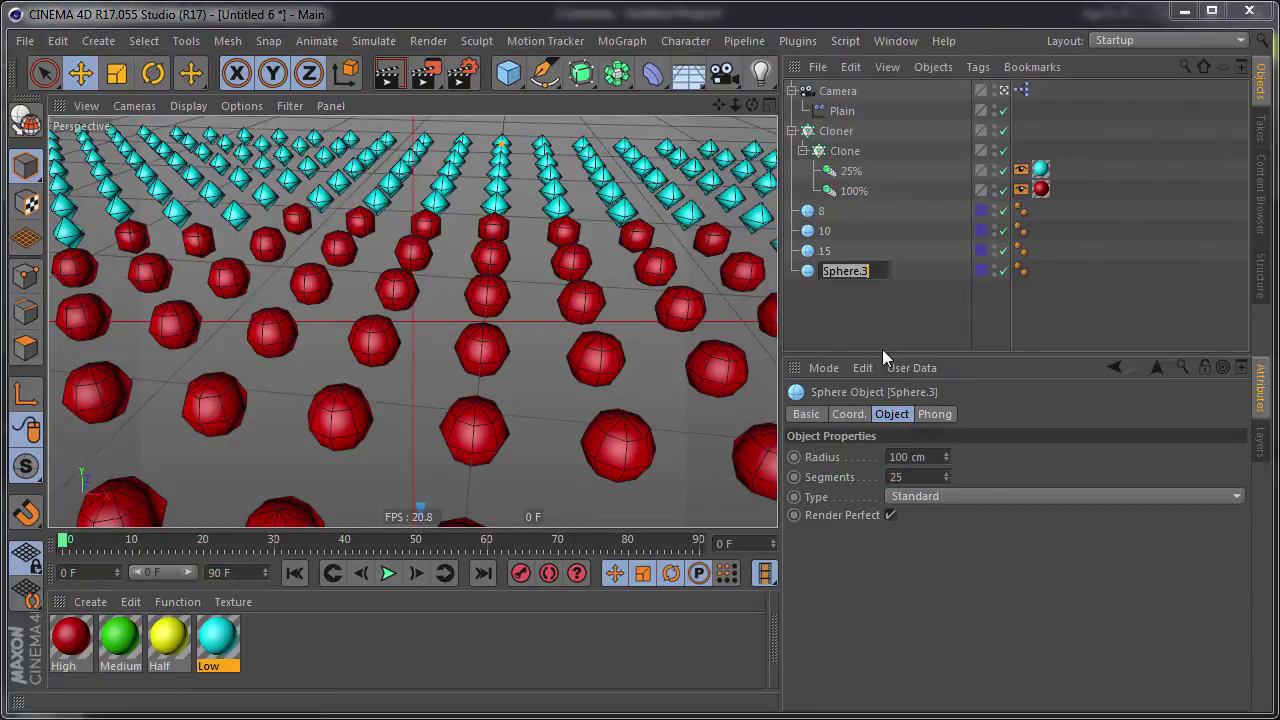
pyautogui.write('25')
pyautogui.press('Return')
pyautogui.click(860, 293)
pyautogui.click(820, 212)
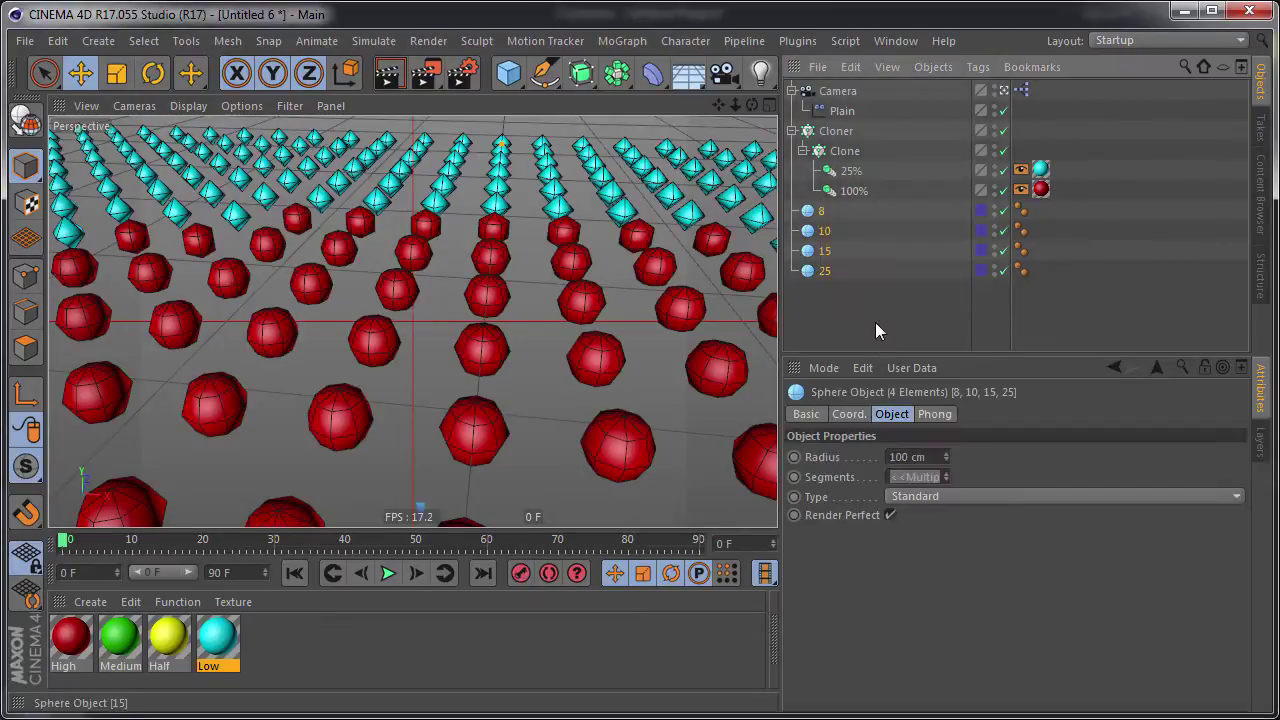
# - Add MoGraph instances of spheres 8, 10, 15 and 25
pyautogui.click(619, 76)
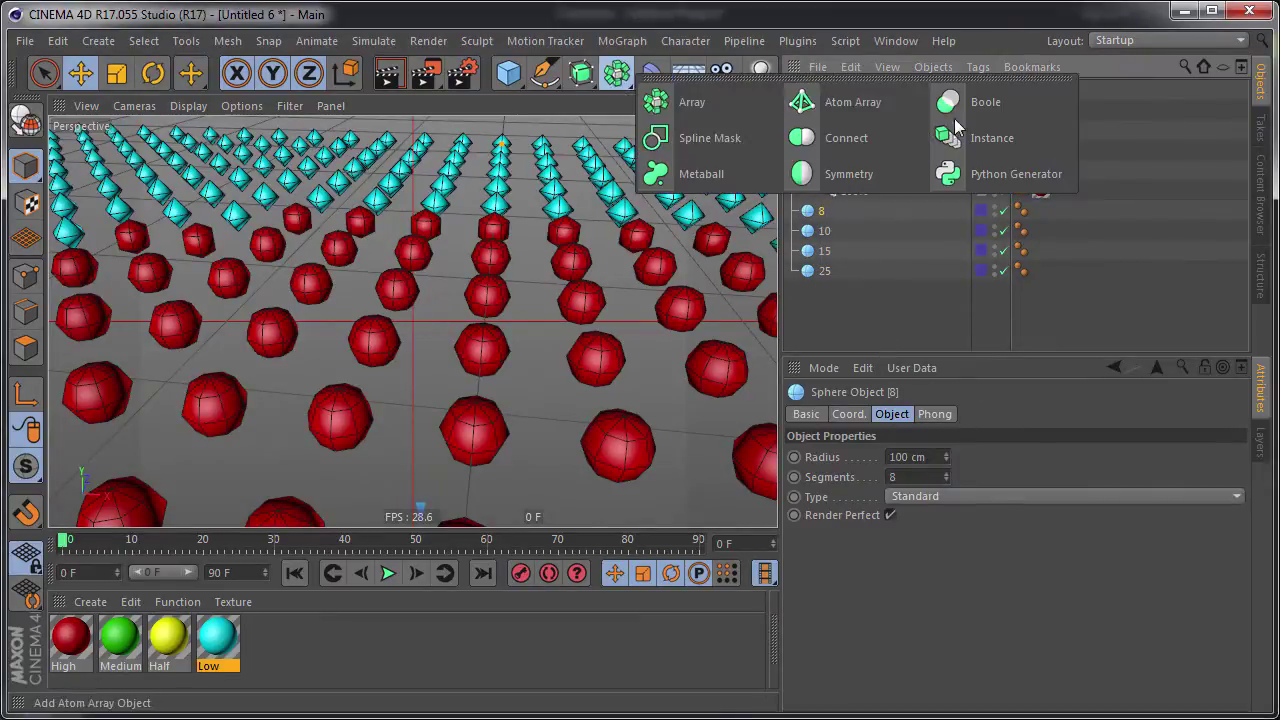
pyautogui.click(954, 118)
pyautogui.click(824, 251)
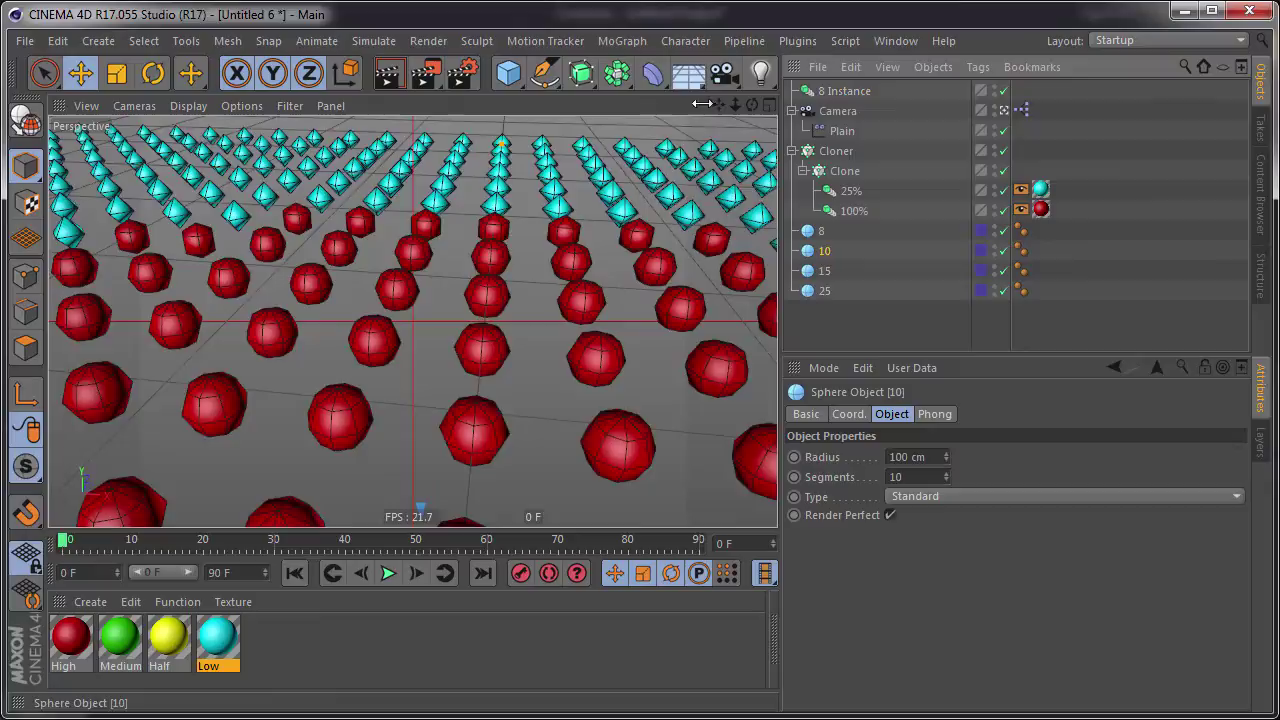
pyautogui.click(617, 75)
pyautogui.click(958, 137)
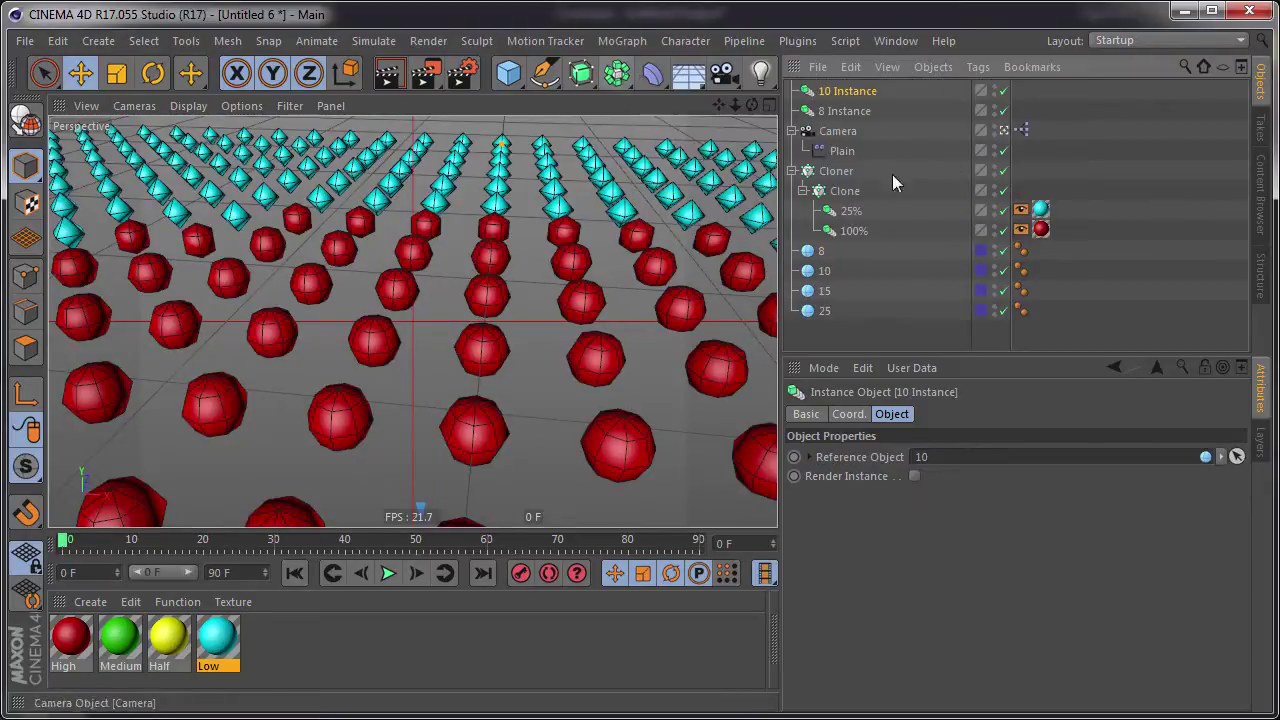
pyautogui.click(824, 290)
pyautogui.click(619, 76)
pyautogui.click(934, 144)
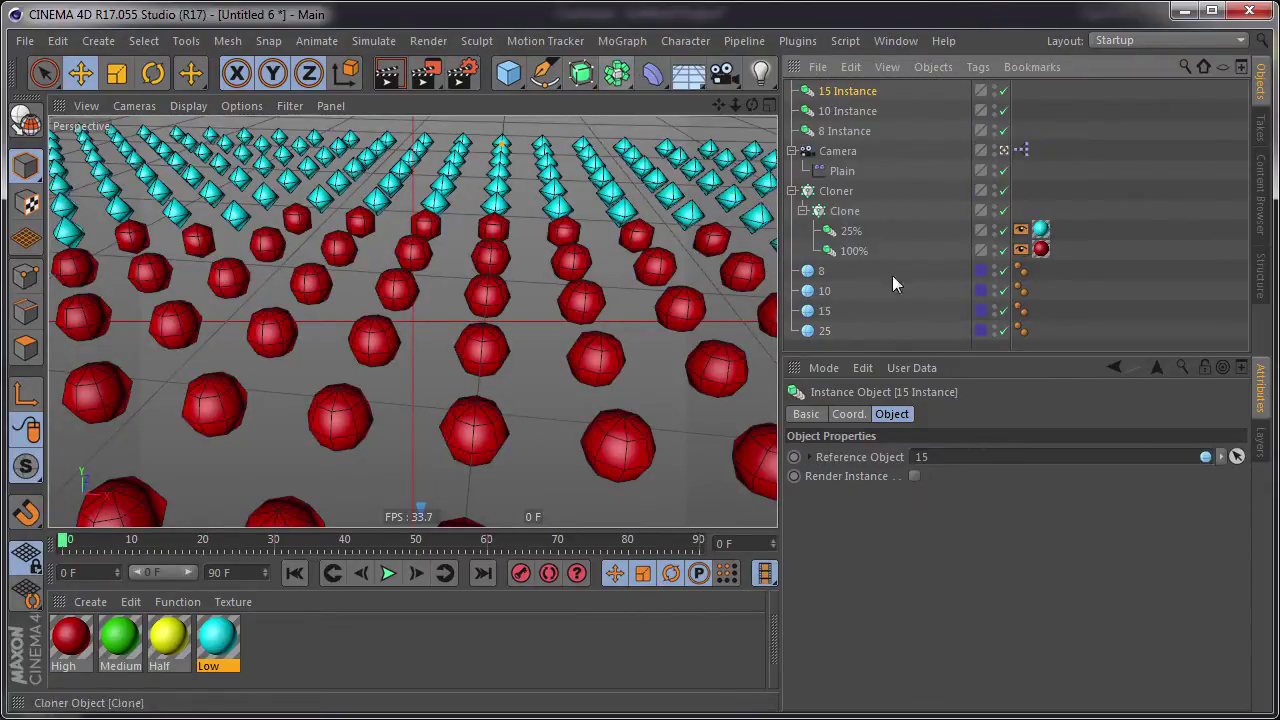
pyautogui.click(824, 330)
pyautogui.click(619, 76)
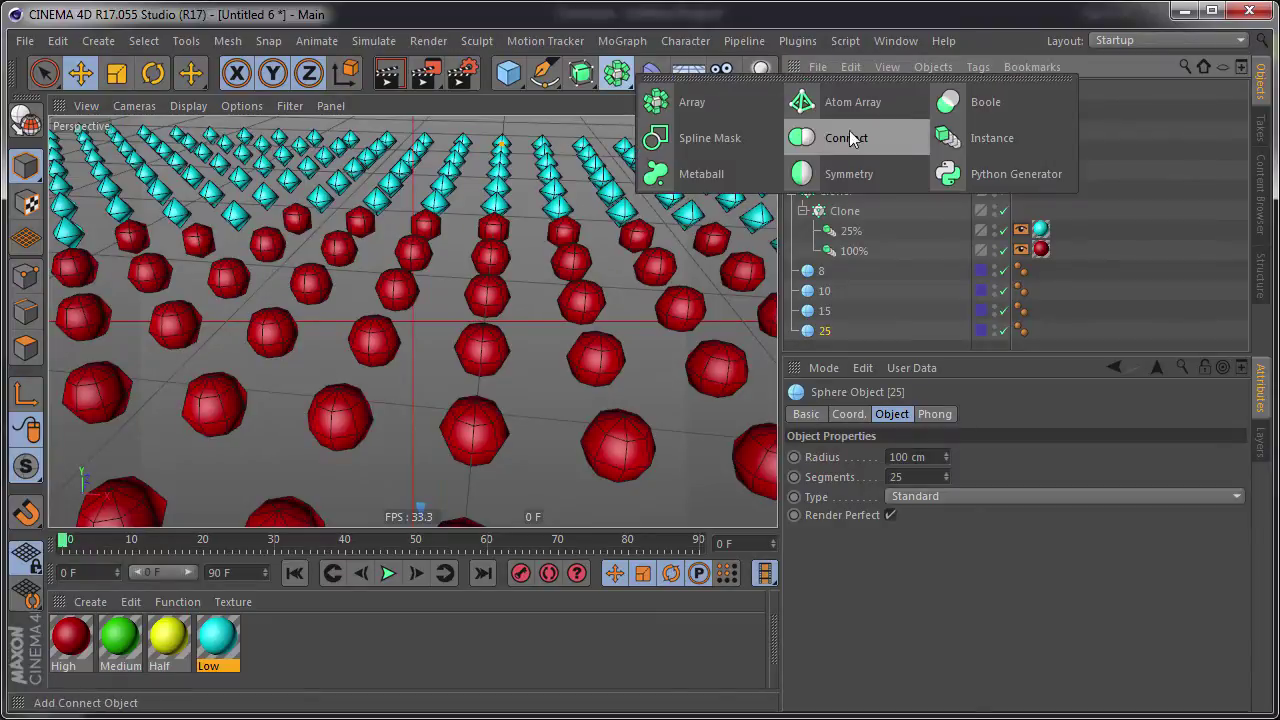
pyautogui.click(1003, 141)
# - Select the four source spheres 8, 10, 15 and 25 in the object list
pyautogui.moveTo(913, 353); pyautogui.dragTo(903, 455)
pyautogui.click(870, 384)
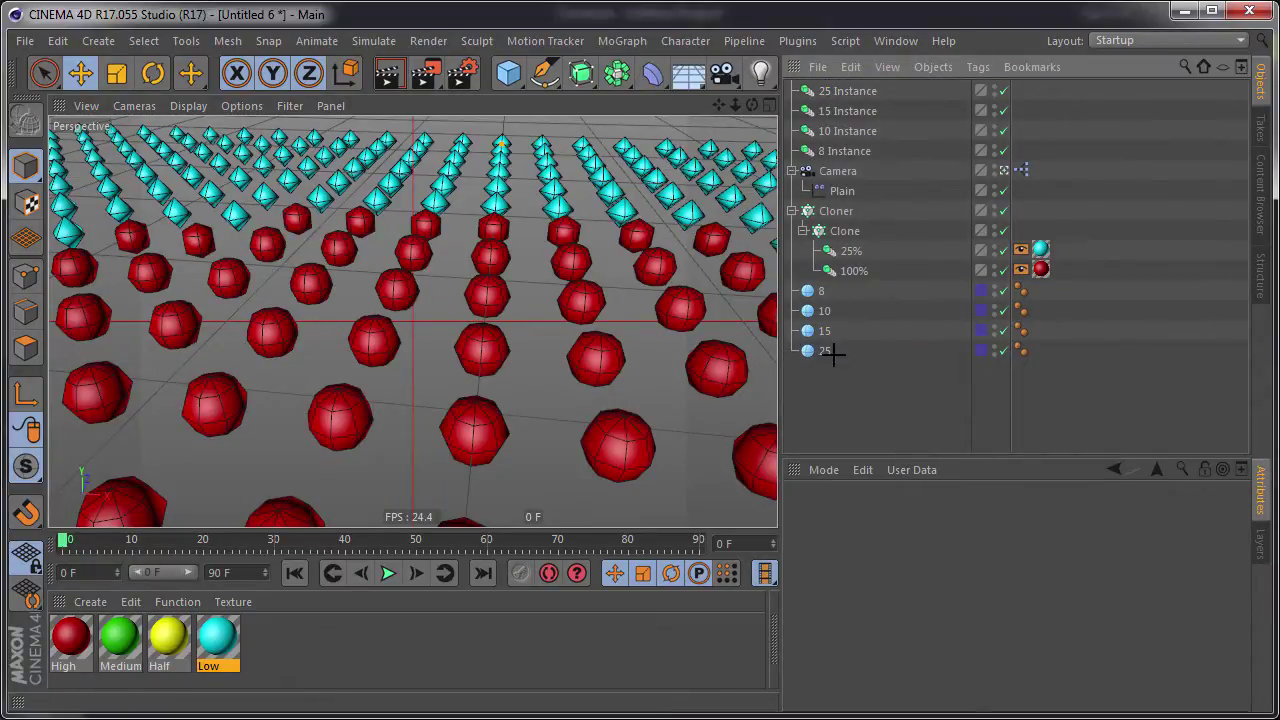
pyautogui.moveTo(844, 377); pyautogui.dragTo(818, 278)
# - Make the four spheres editable and delete the old 25% and 100% instances
pyautogui.press('c')
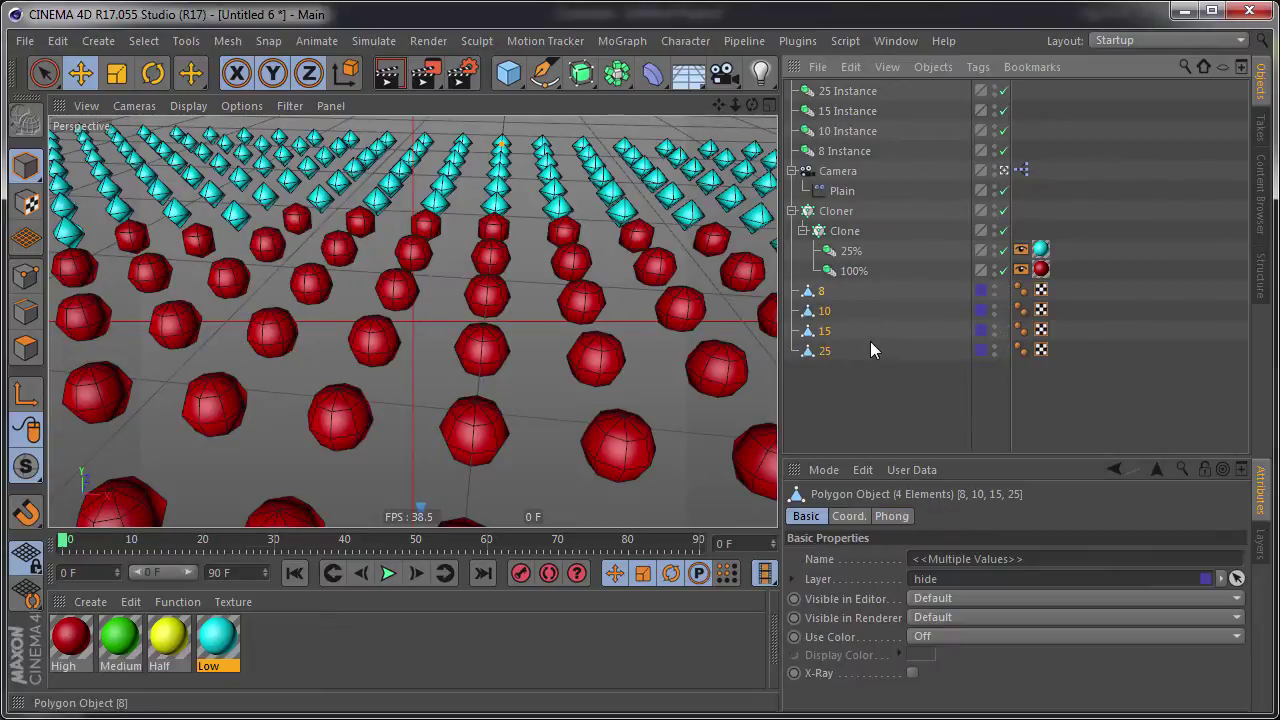
pyautogui.click(871, 395)
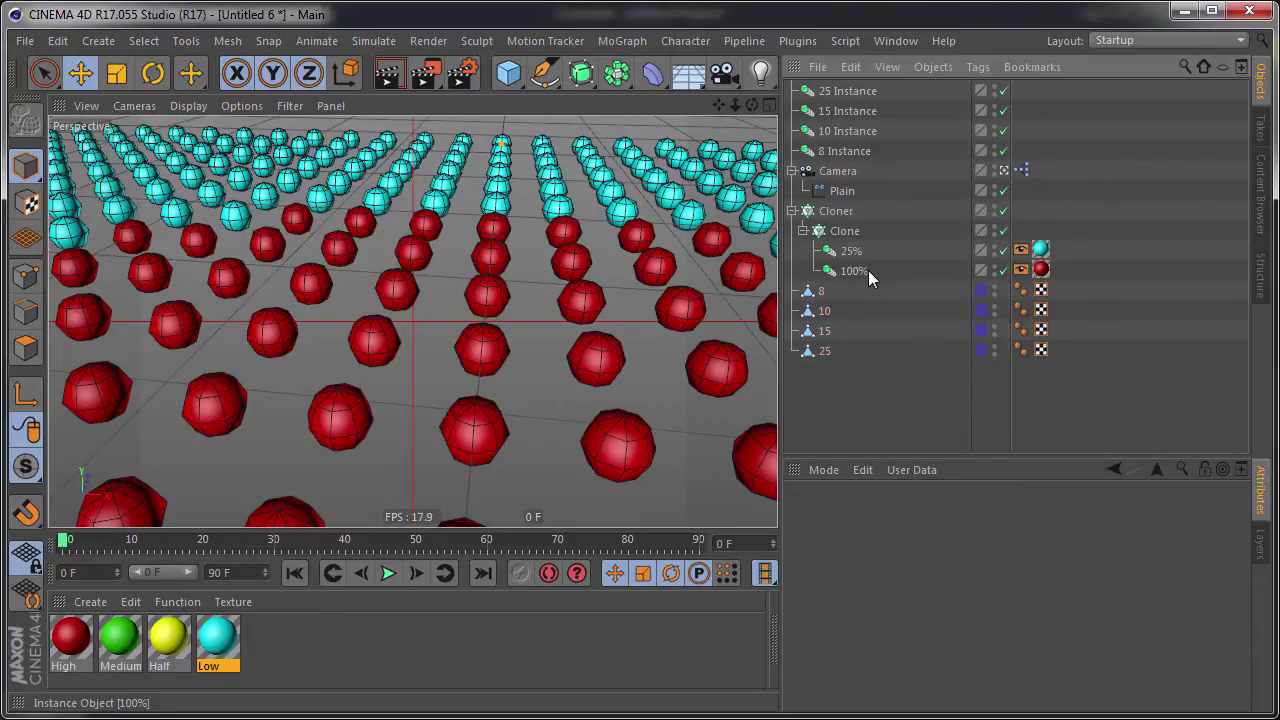
pyautogui.click(851, 250)
pyautogui.keyDown('ctrl'); pyautogui.click(855, 270); pyautogui.keyUp('ctrl')
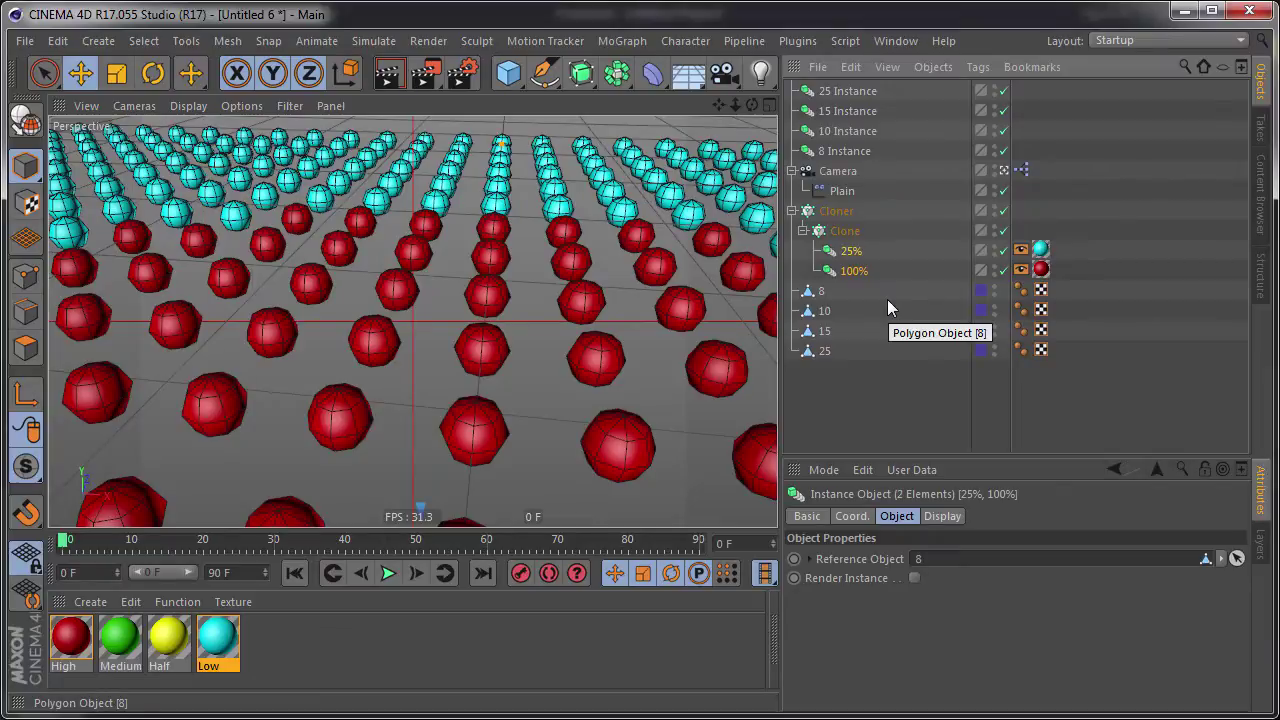
pyautogui.press('Delete')
# - Nest 8, 10, 15 and 25 Instance under the Clone null
pyautogui.click(855, 150)
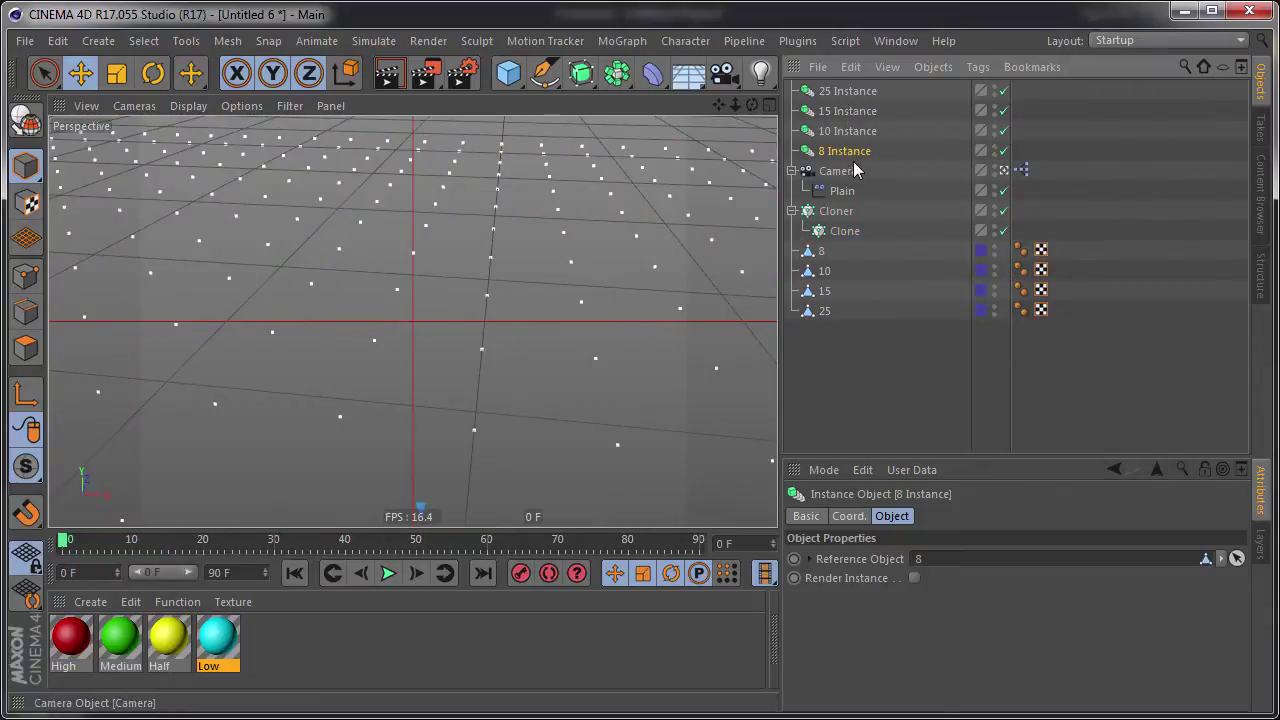
pyautogui.moveTo(850, 151)
pyautogui.mouseDown()
pyautogui.moveTo(868, 228)
pyautogui.moveTo(852, 233)
pyautogui.moveTo(877, 242)
pyautogui.mouseUp()
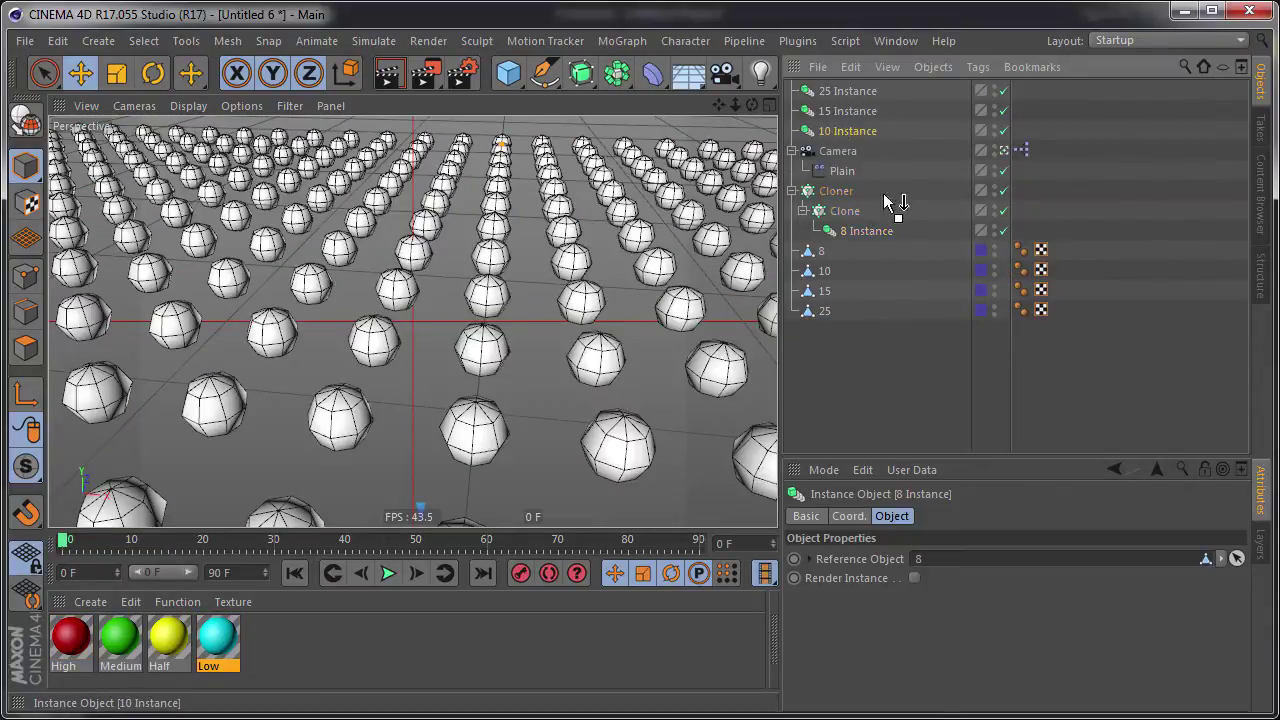
pyautogui.moveTo(848, 111)
pyautogui.mouseDown()
pyautogui.moveTo(897, 247)
pyautogui.moveTo(885, 243)
pyautogui.moveTo(937, 251)
pyautogui.moveTo(900, 245)
pyautogui.mouseUp()
pyautogui.click(935, 312)
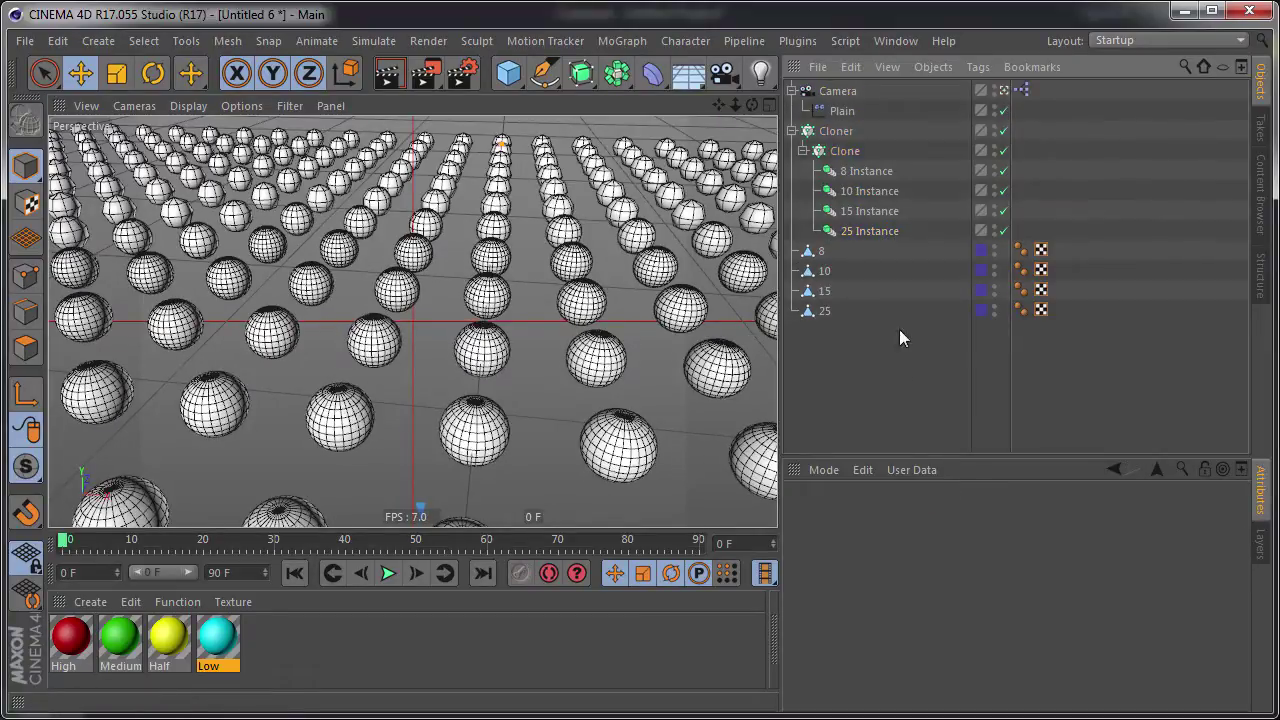
# - Apply Low to 8 Instance, Medium to 10, Half to 15 and High to 25 Instance
pyautogui.click(388, 655)
pyautogui.moveTo(890, 250); pyautogui.dragTo(868, 178)
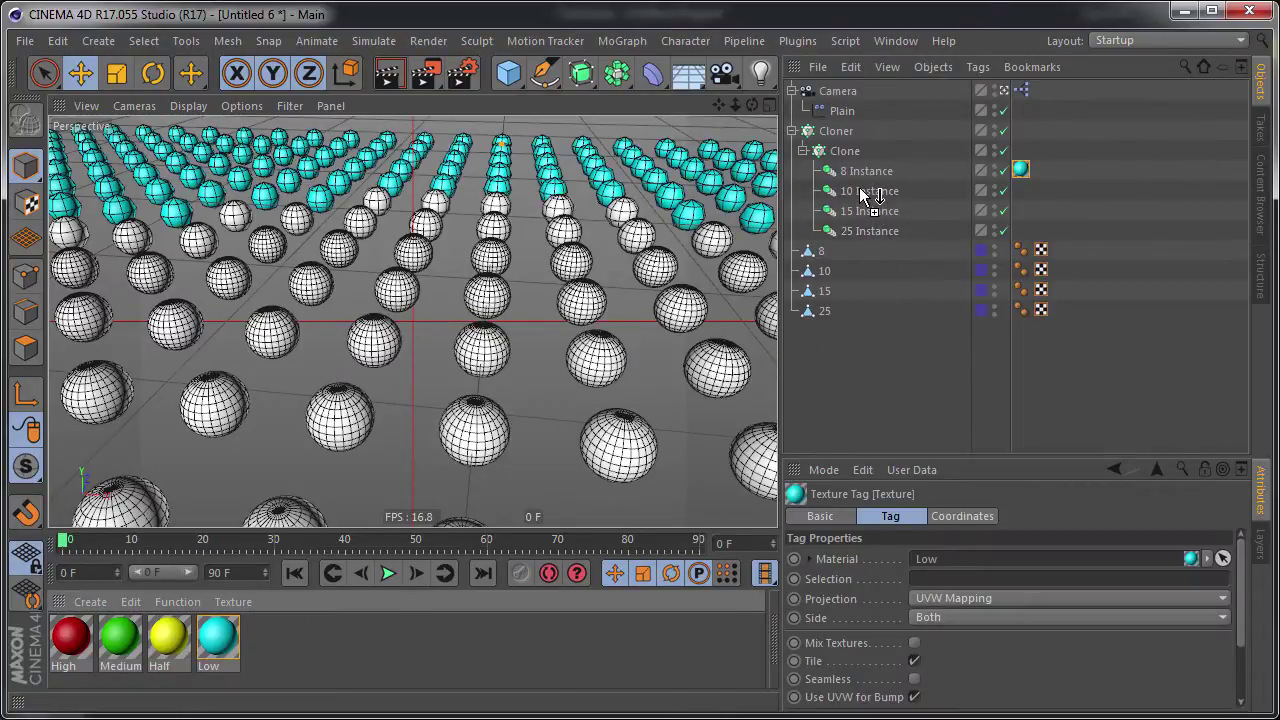
pyautogui.moveTo(190, 641); pyautogui.dragTo(876, 192)
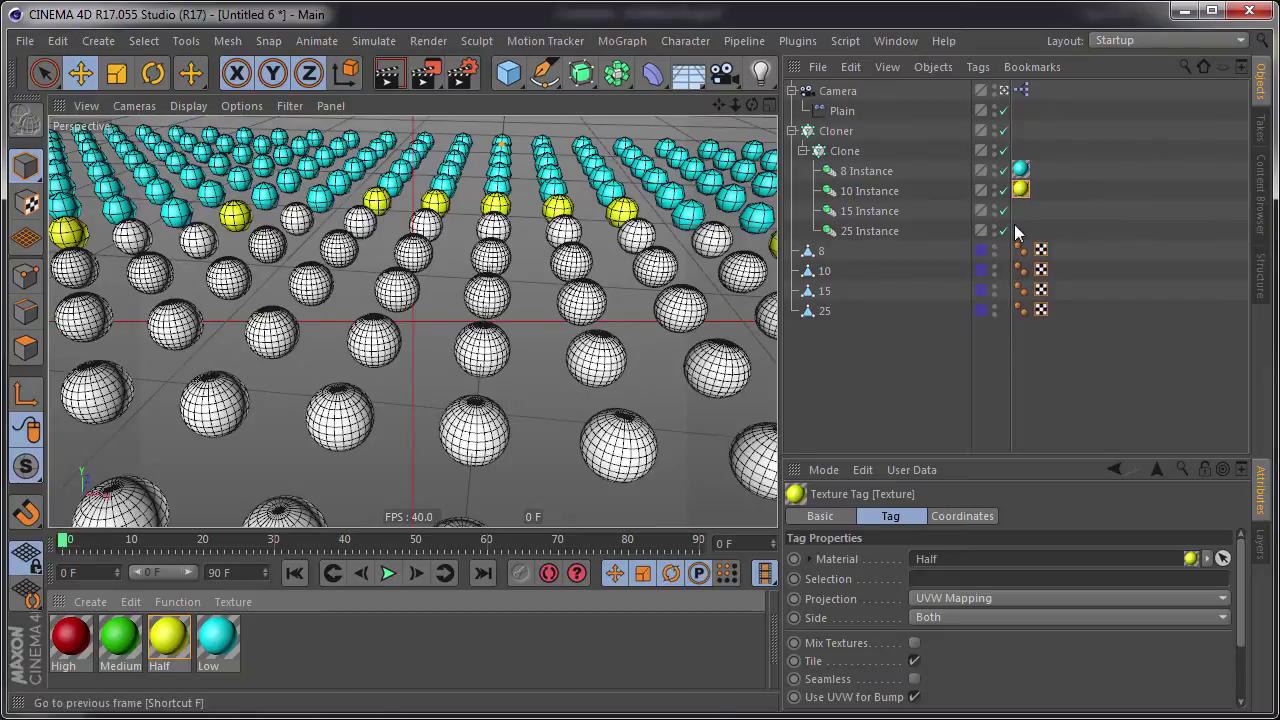
pyautogui.moveTo(1020, 189); pyautogui.dragTo(1020, 210)
pyautogui.moveTo(121, 642); pyautogui.dragTo(1031, 233)
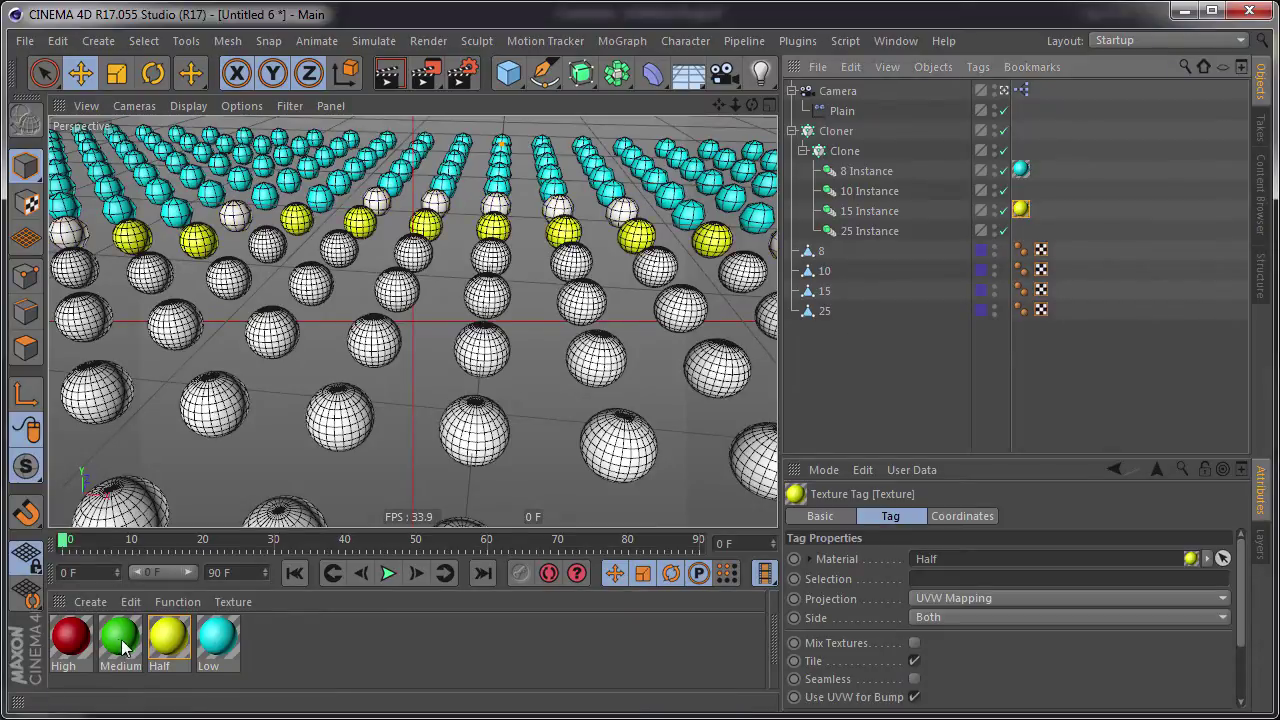
pyautogui.moveTo(881, 194); pyautogui.dragTo(881, 191)
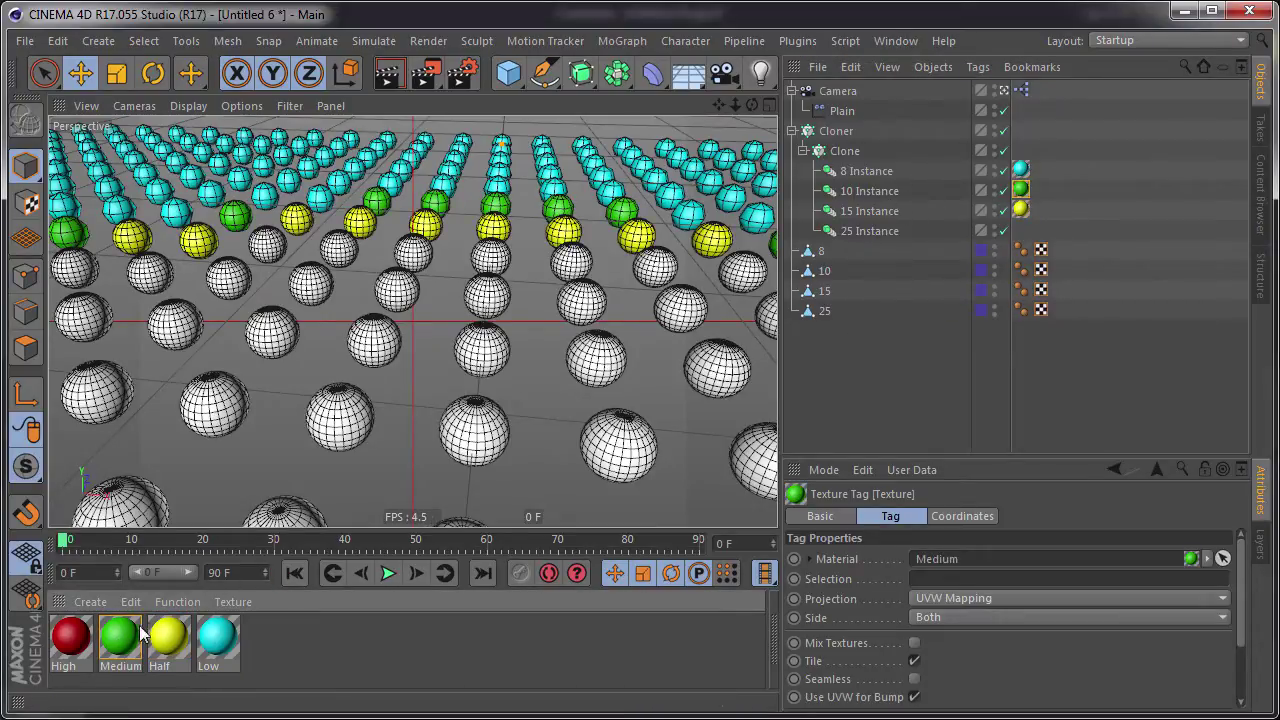
pyautogui.moveTo(92, 642); pyautogui.dragTo(905, 232)
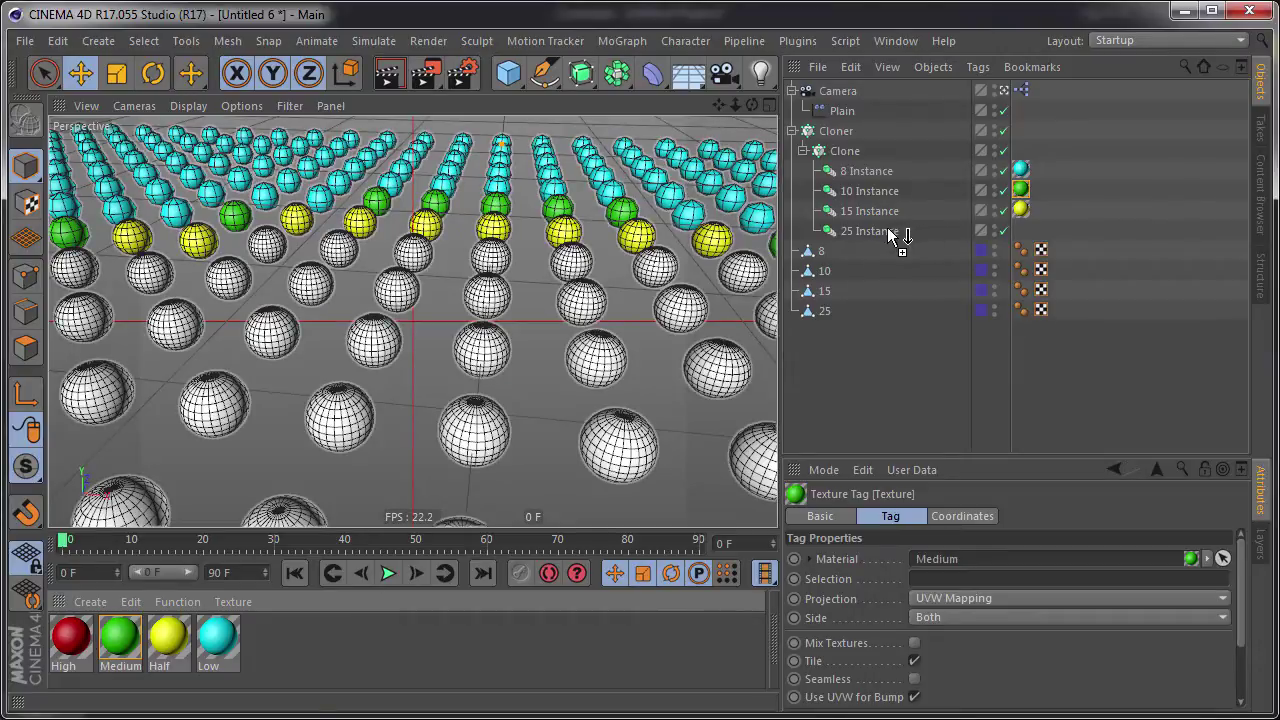
pyautogui.click(887, 377)
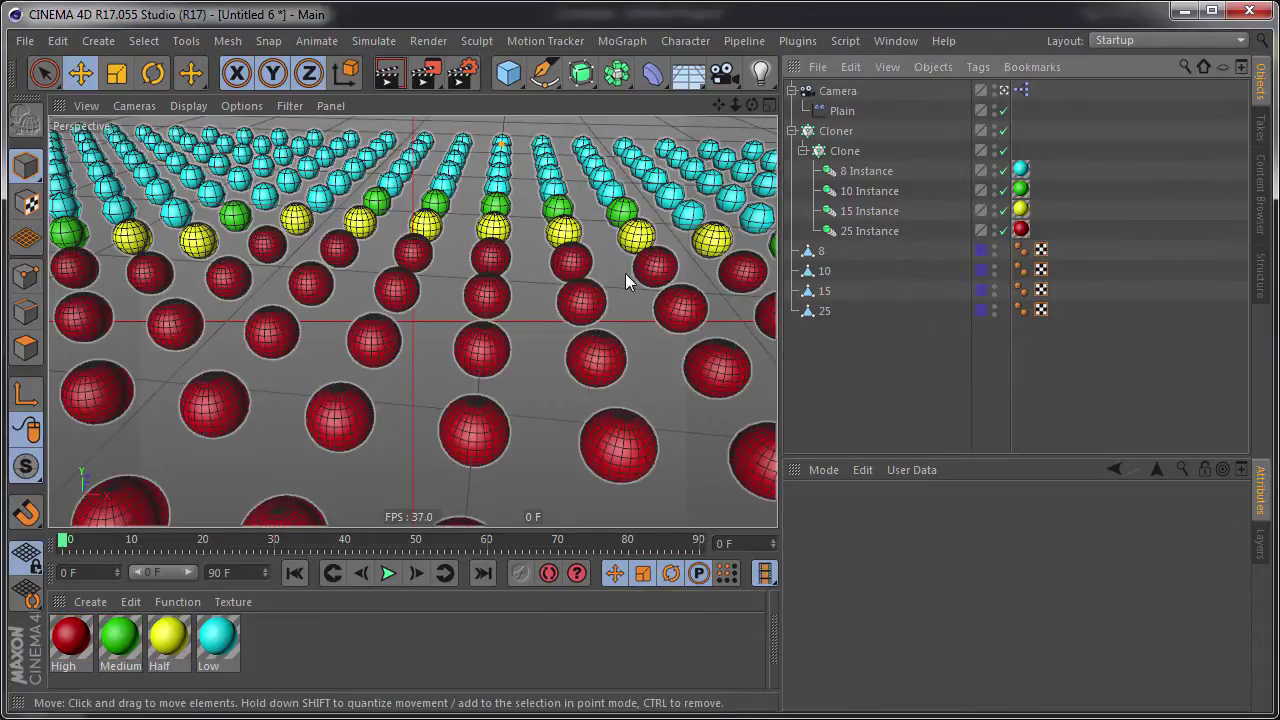
# - Hide the hide layer's spheres from the object list and expand Clone to show its instances
pyautogui.click(1265, 532)
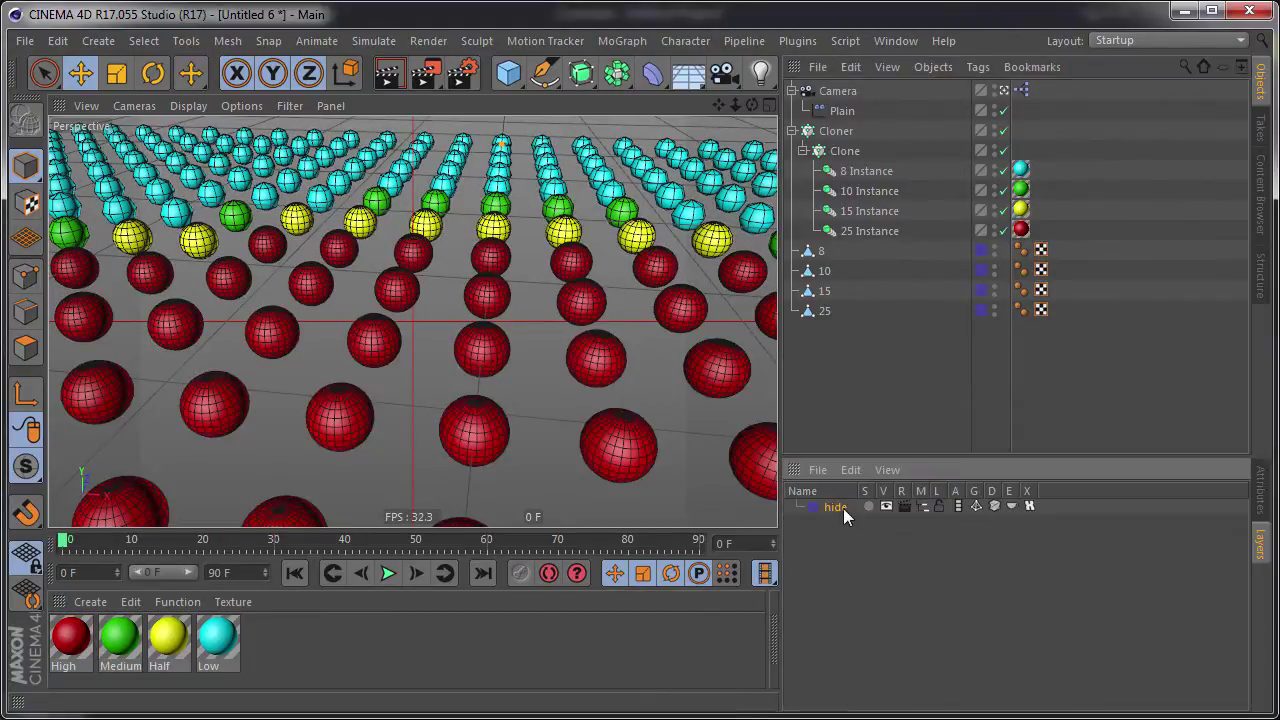
pyautogui.click(924, 505)
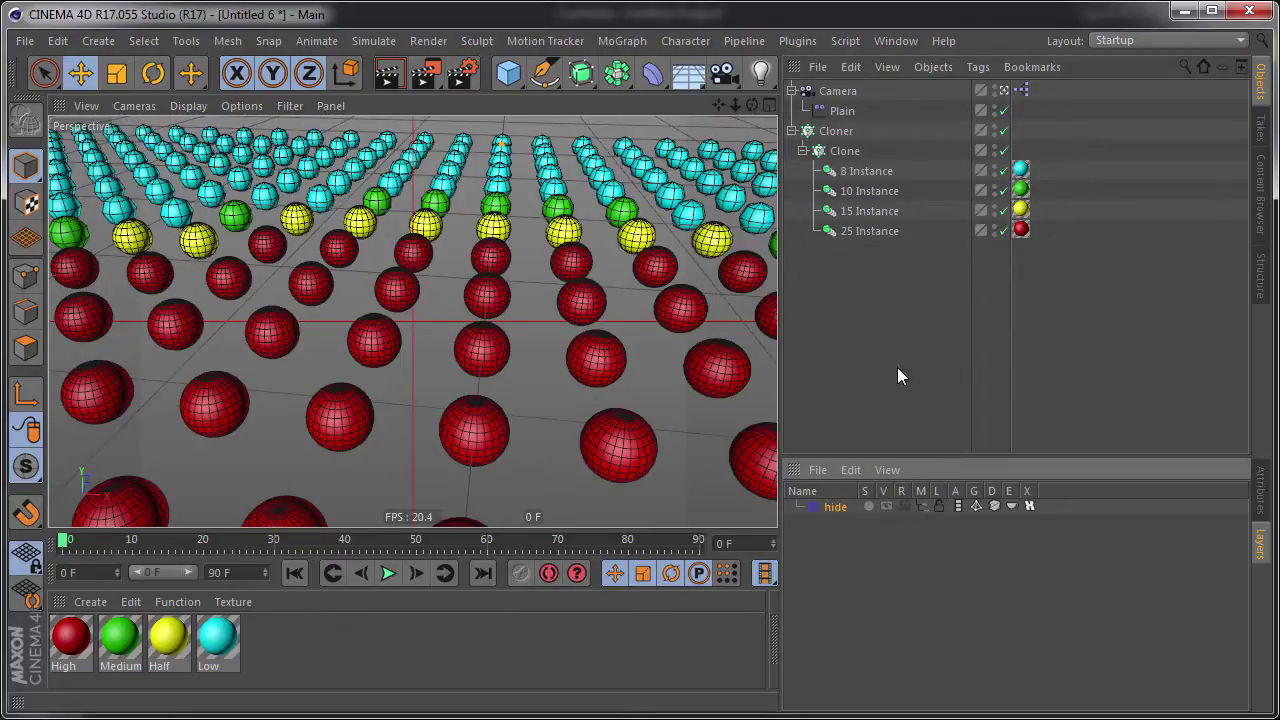
pyautogui.click(803, 151)
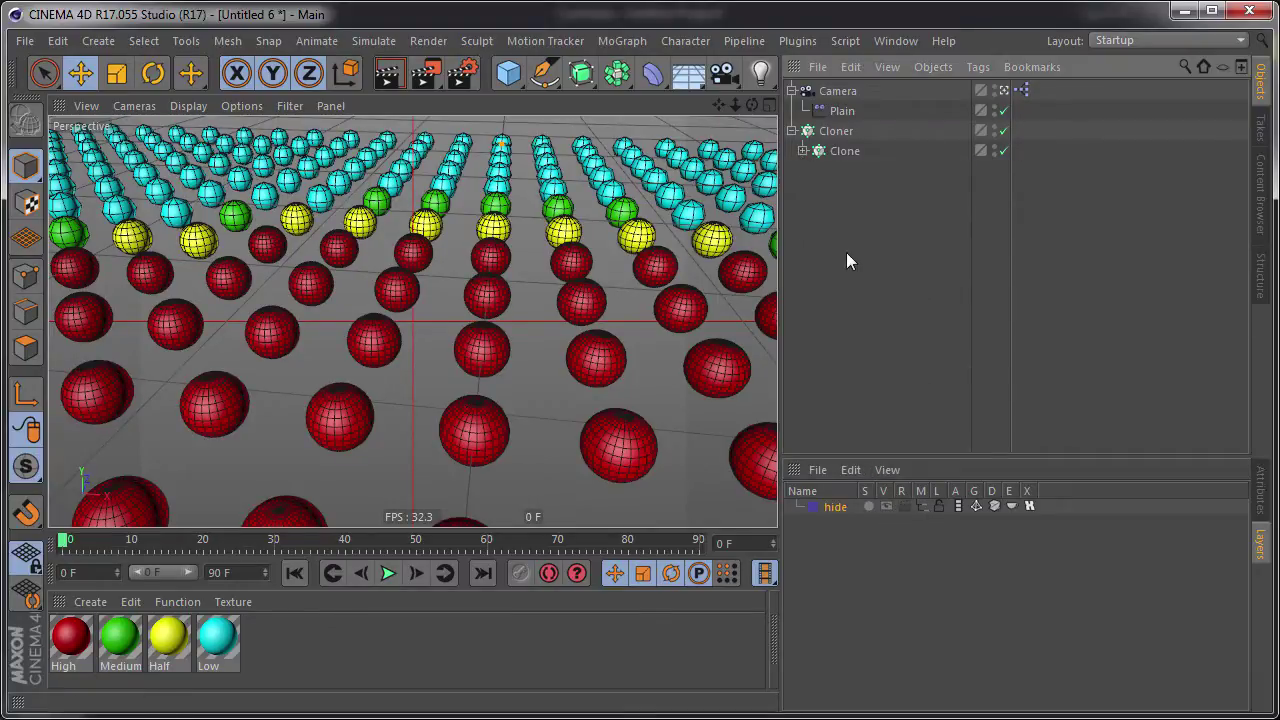
pyautogui.click(803, 151)
pyautogui.moveTo(854, 170); pyautogui.dragTo(855, 171)
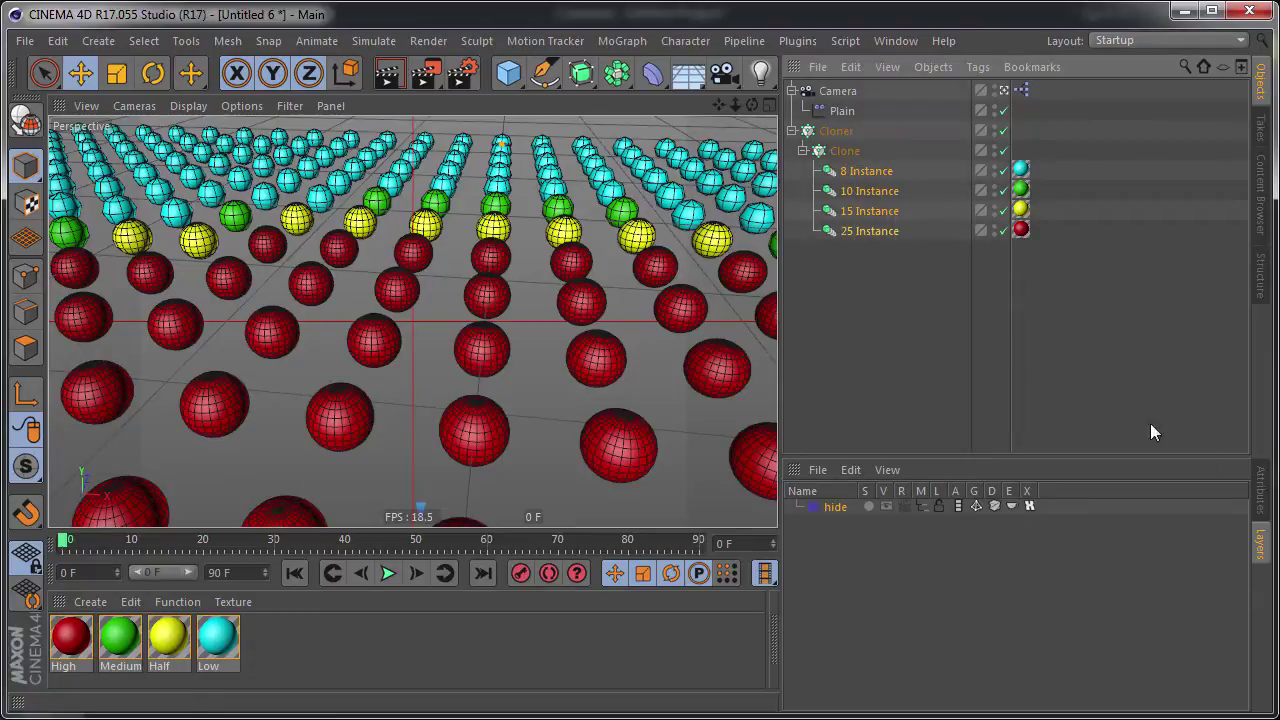
# - Review the instances' properties, then select the Plain effector to view its falloff
pyautogui.click(1262, 492)
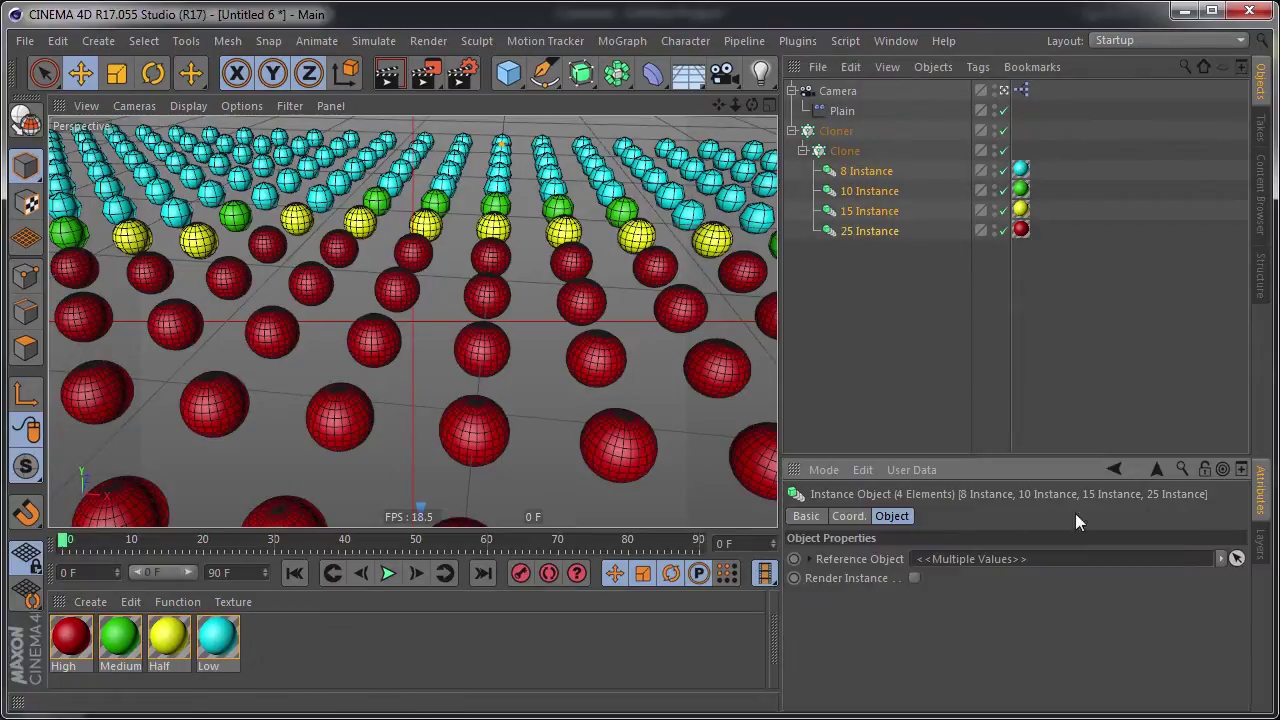
pyautogui.click(894, 344)
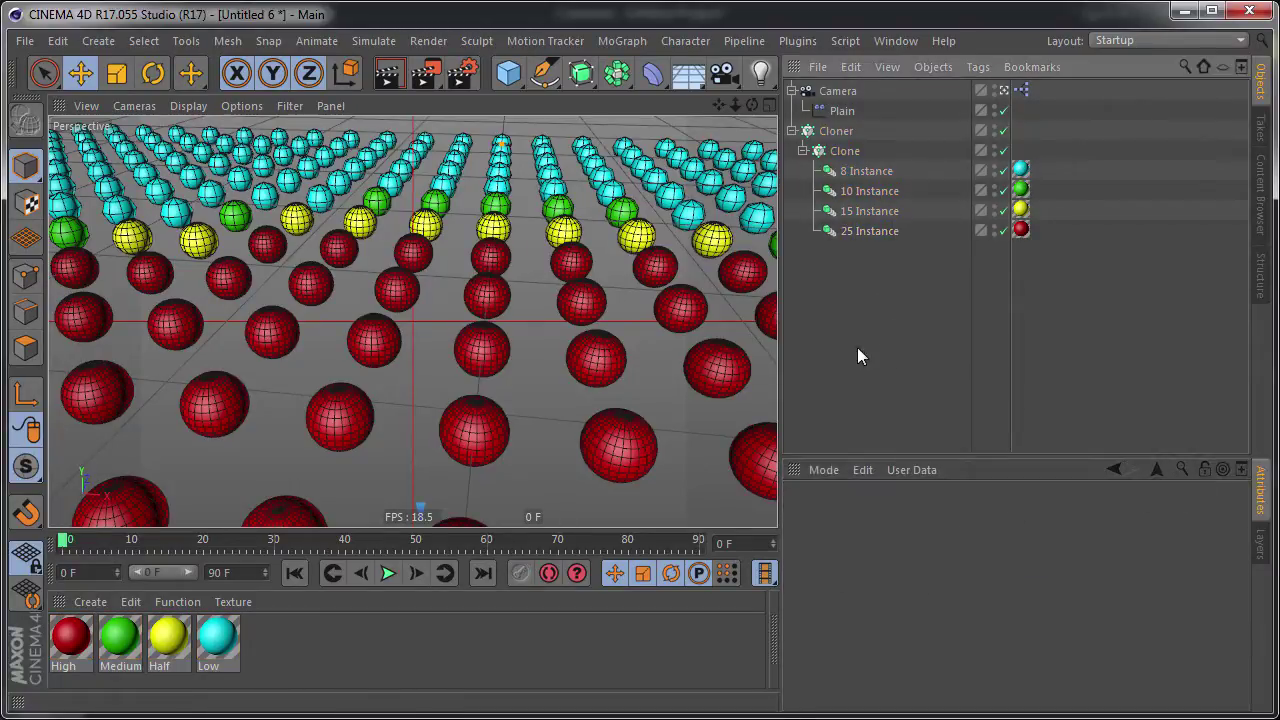
pyautogui.moveTo(512, 250)
pyautogui.keyDown('alt'); pyautogui.mouseDown()
pyautogui.moveTo(475, 225)
pyautogui.moveTo(491, 320)
pyautogui.moveTo(478, 253)
pyautogui.moveTo(517, 214)
pyautogui.moveTo(390, 245)
pyautogui.moveTo(451, 251)
pyautogui.moveTo(520, 215)
pyautogui.mouseUp(); pyautogui.keyUp('alt')
pyautogui.click(842, 111)
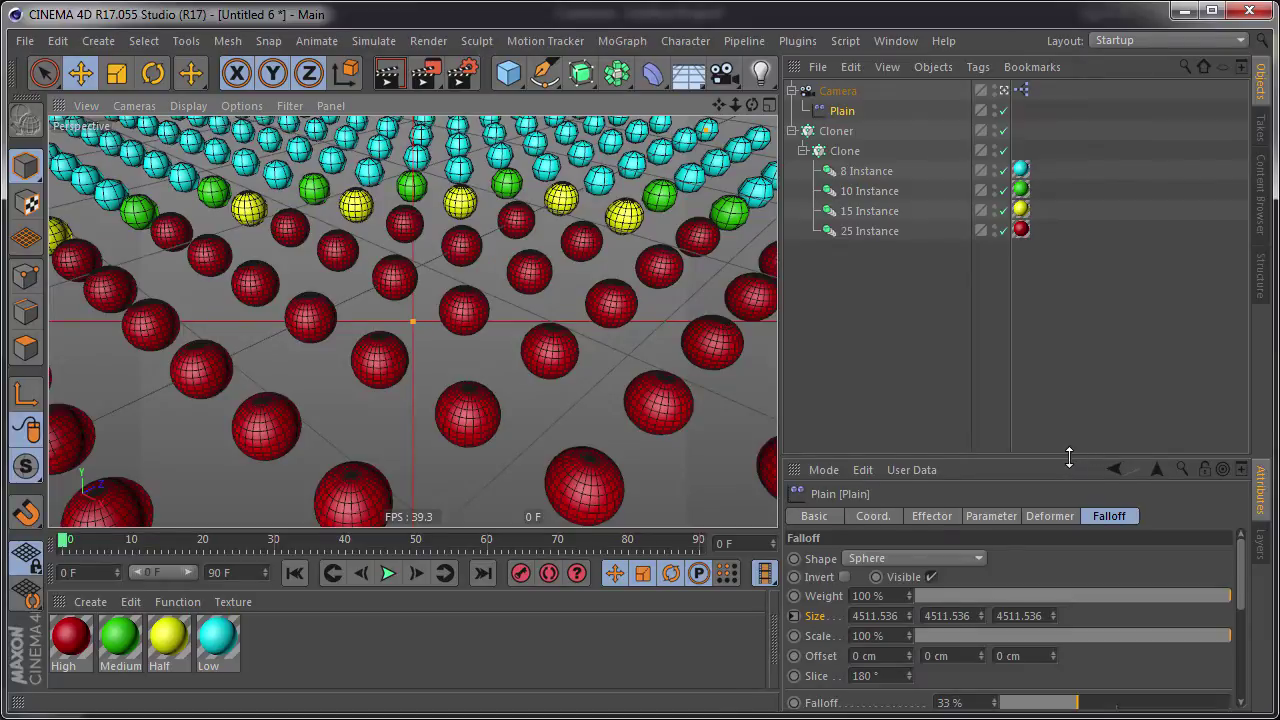
# - Raise the Plain effector's falloff from 33% to 52%
pyautogui.moveTo(1068, 457); pyautogui.dragTo(1072, 313)
pyautogui.moveTo(1073, 556)
pyautogui.mouseDown()
pyautogui.moveTo(1054, 557)
pyautogui.moveTo(1139, 563)
pyautogui.moveTo(1121, 563)
pyautogui.mouseUp()
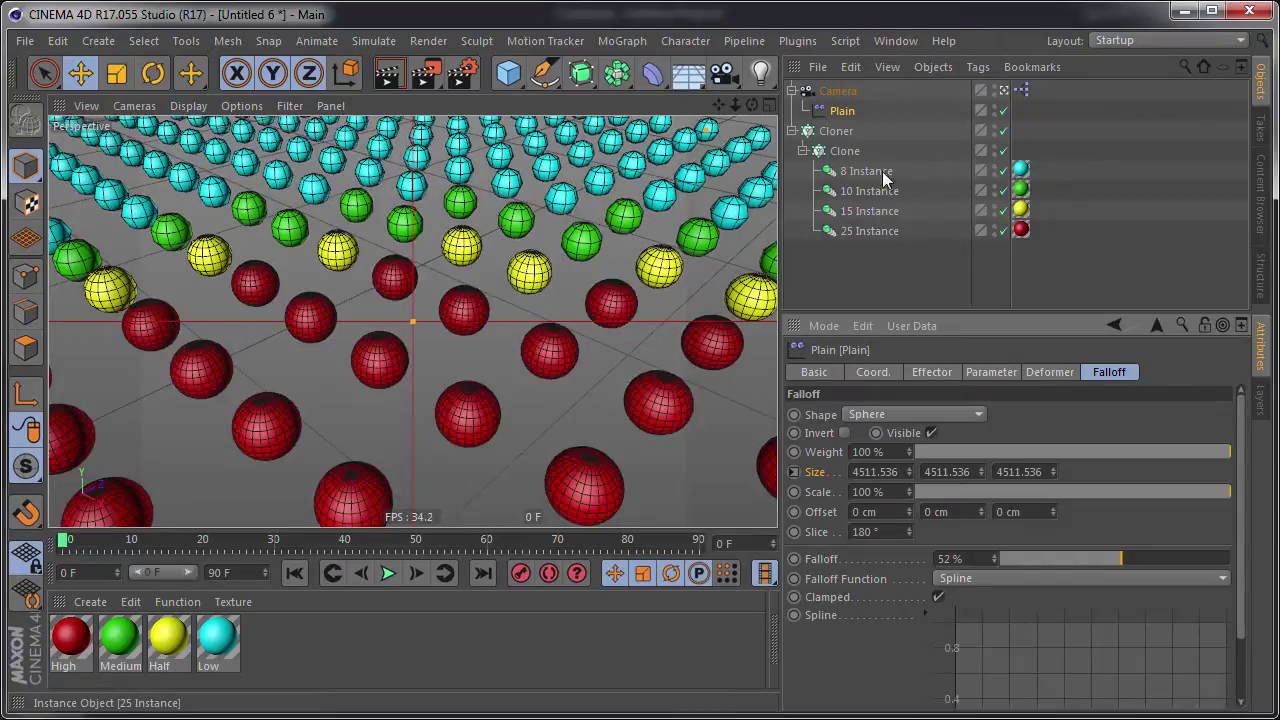
pyautogui.moveTo(451, 249)
pyautogui.keyDown('alt'); pyautogui.mouseDown()
pyautogui.moveTo(432, 230)
pyautogui.moveTo(476, 305)
pyautogui.moveTo(440, 325)
pyautogui.moveTo(521, 316)
pyautogui.mouseUp(); pyautogui.keyUp('alt')
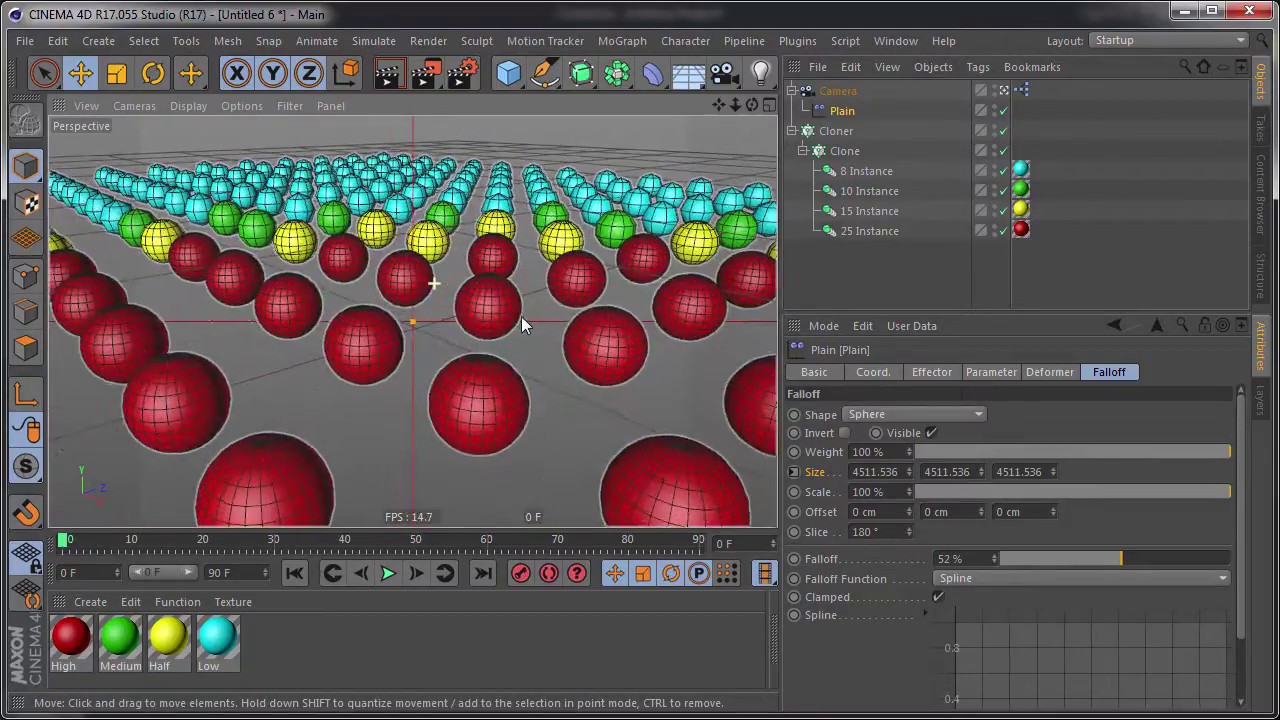
# - Check the project information for its memory and polygon counts
pyautogui.click(935, 66)
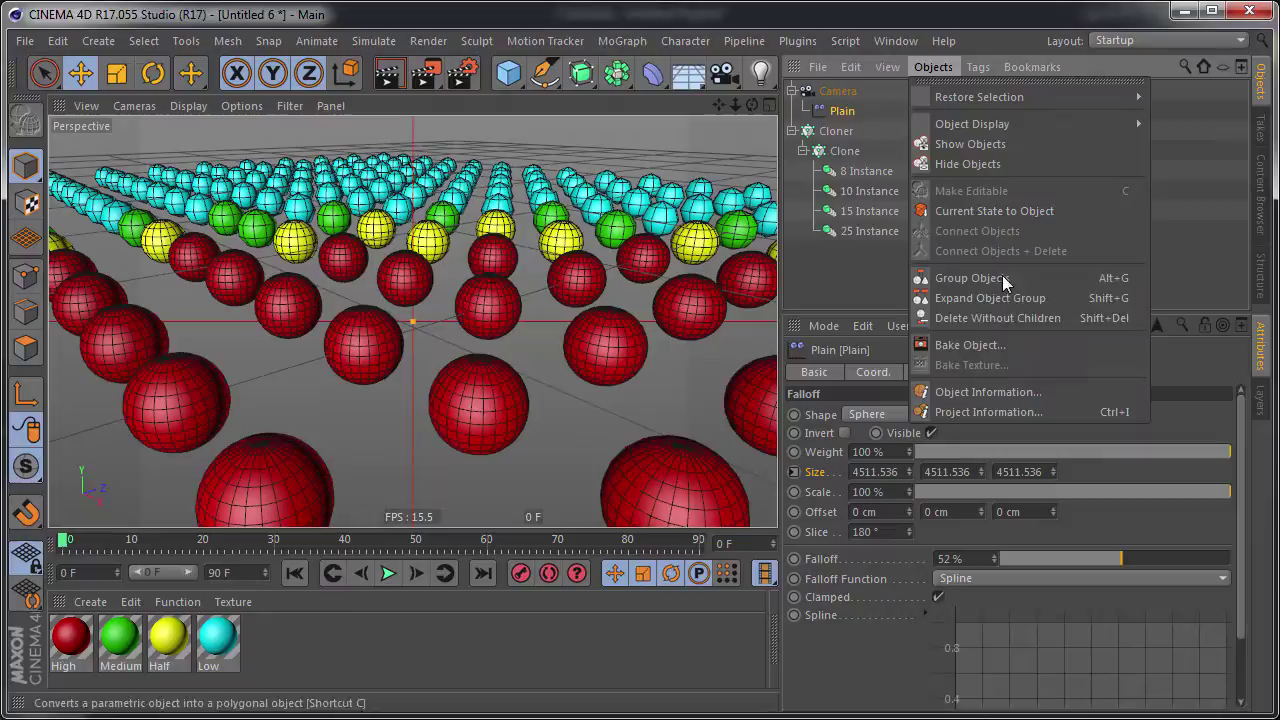
pyautogui.click(995, 403)
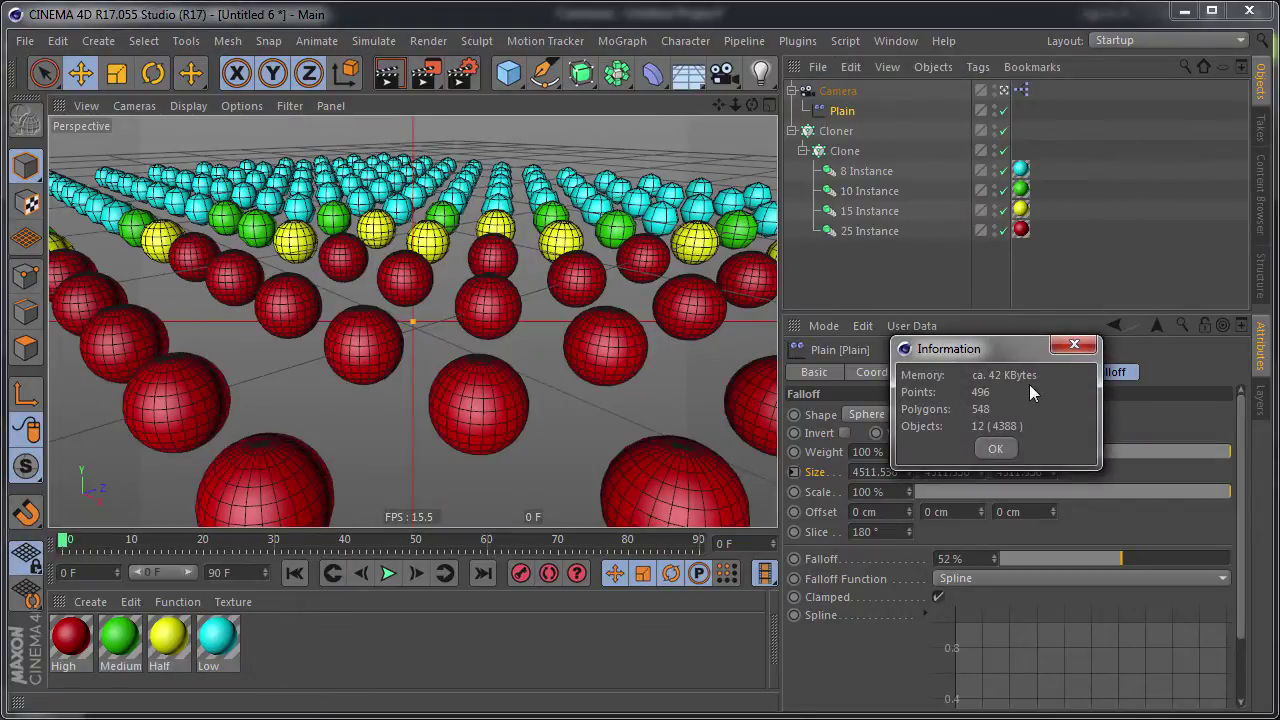
pyautogui.click(1074, 344)
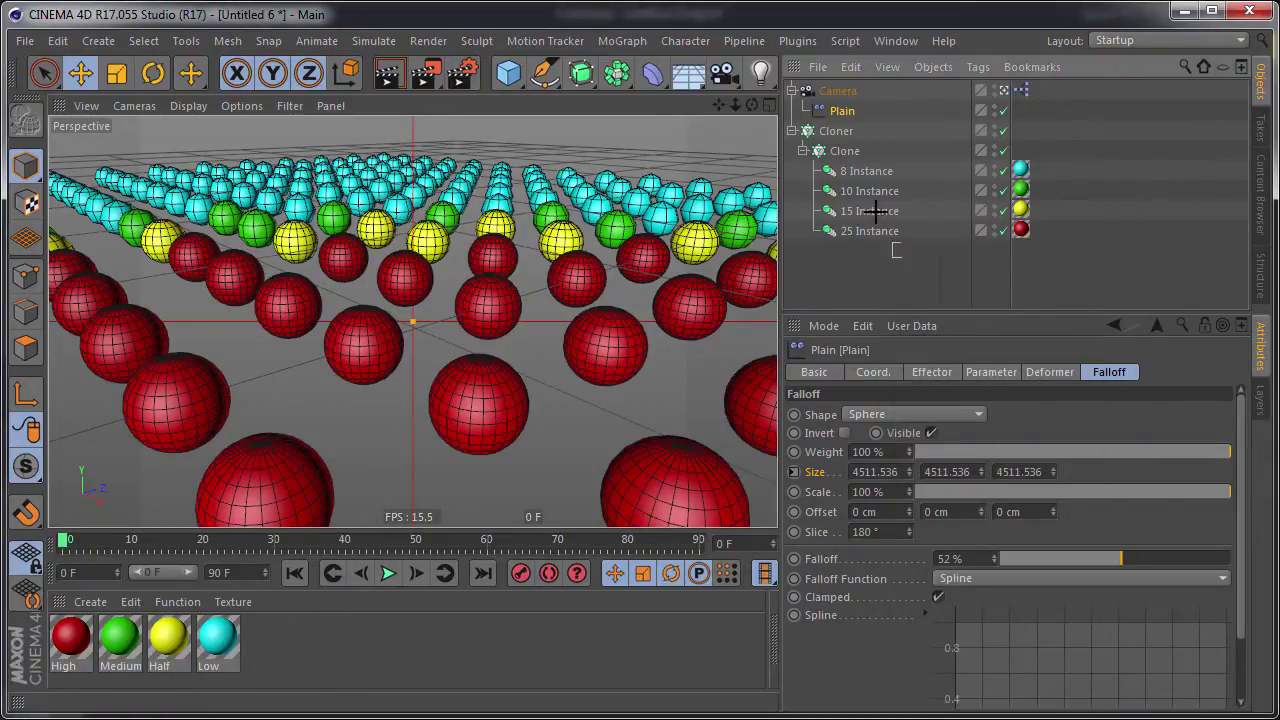
# - Select the four instances and compare the statistics: about 2669 KB memory and 39520 polygons
pyautogui.moveTo(857, 170); pyautogui.dragTo(856, 168)
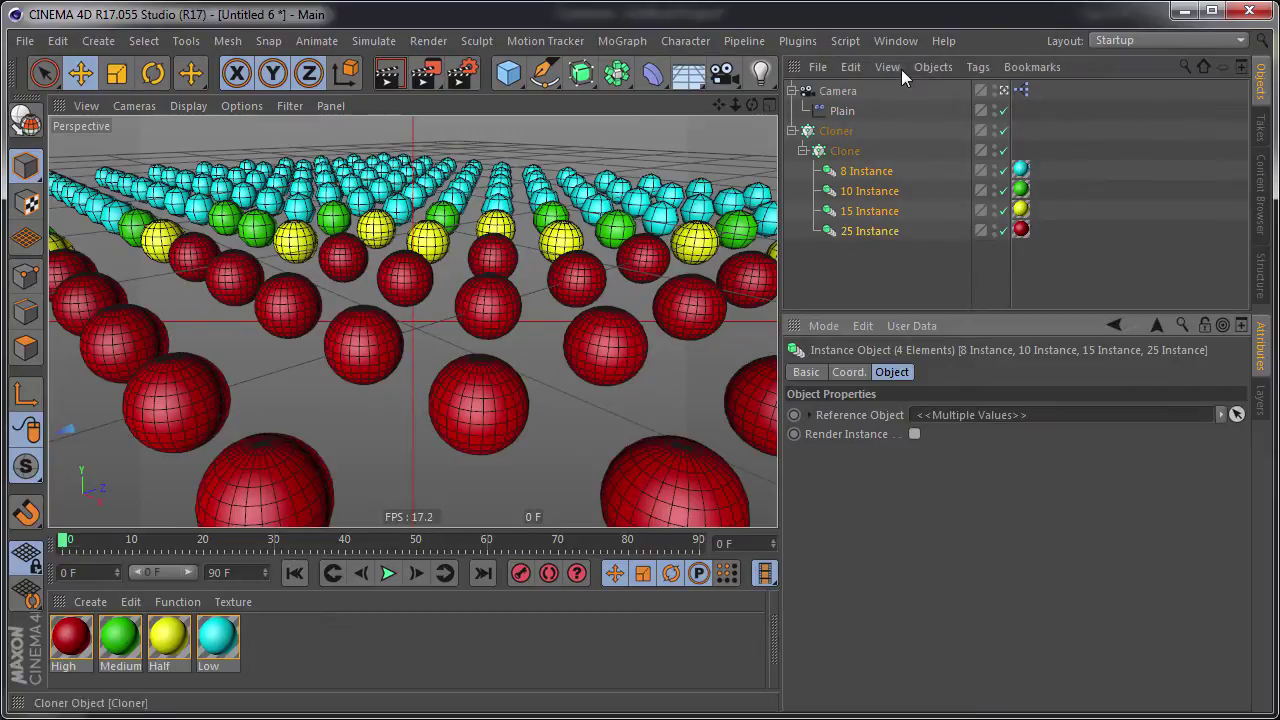
pyautogui.click(932, 66)
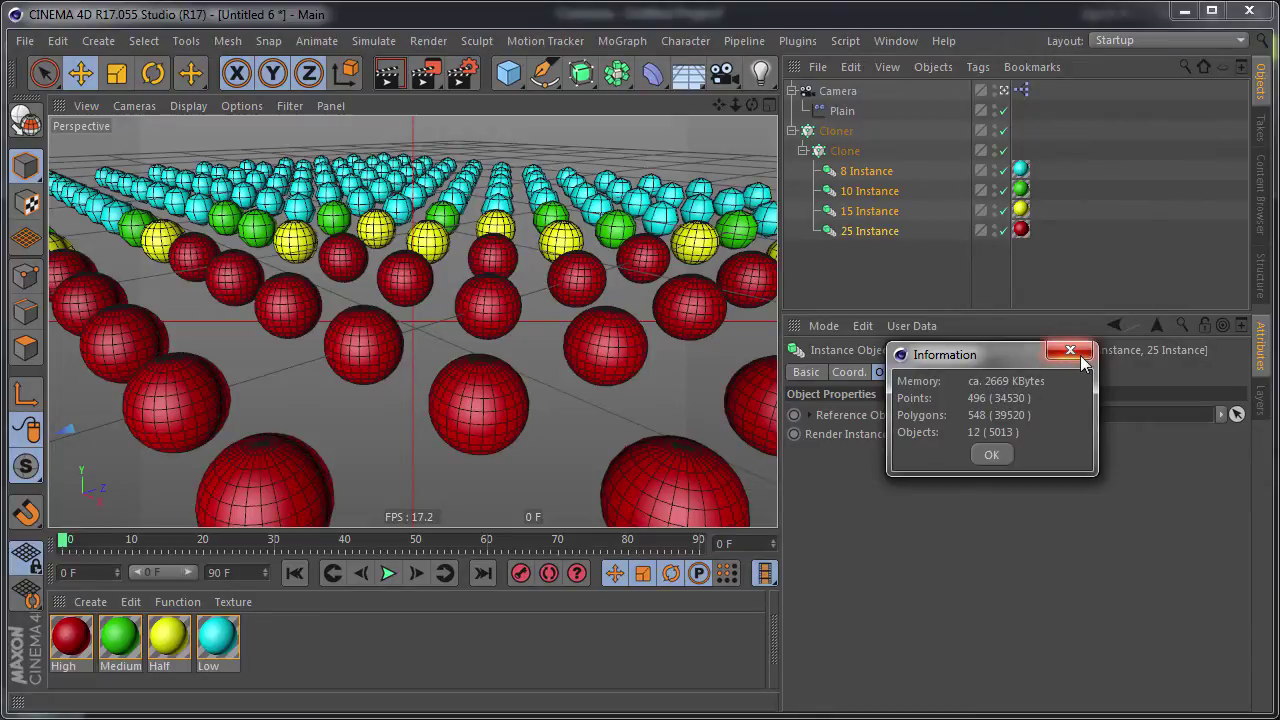
pyautogui.click(1081, 356)
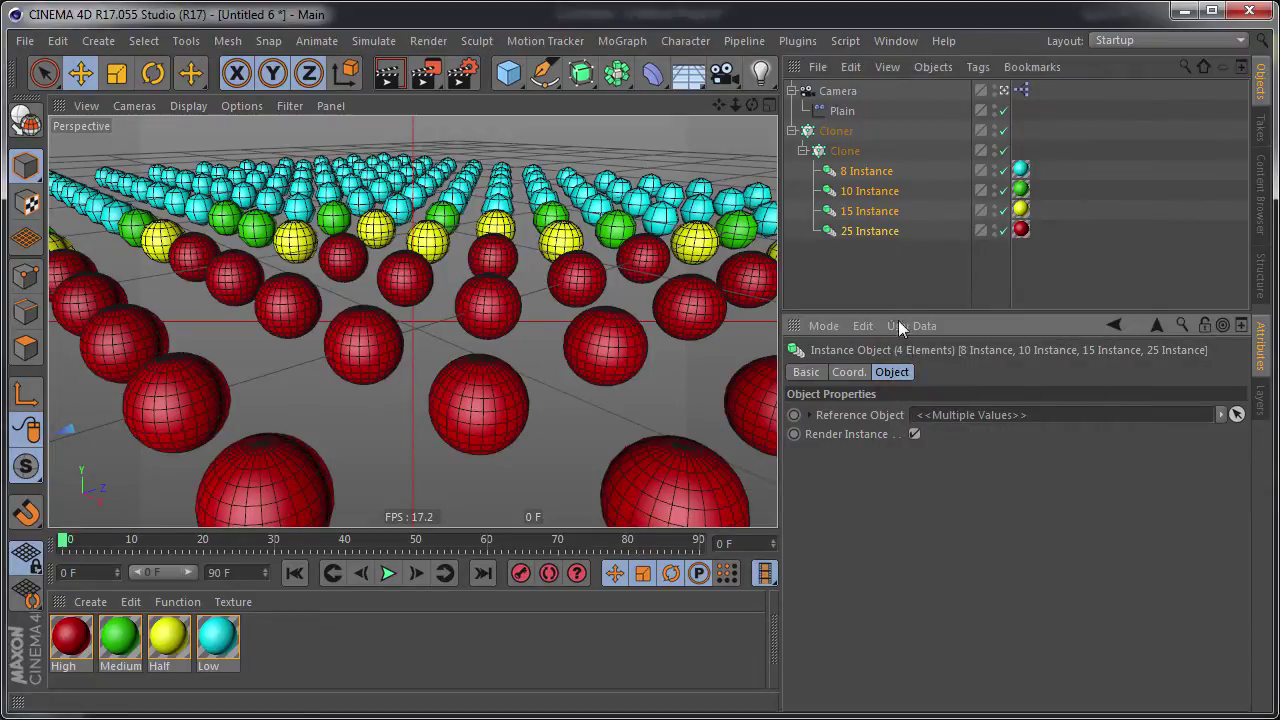
pyautogui.click(880, 286)
pyautogui.moveTo(460, 253)
pyautogui.keyDown('alt'); pyautogui.mouseDown()
pyautogui.moveTo(507, 348)
pyautogui.moveTo(433, 270)
pyautogui.moveTo(620, 293)
pyautogui.moveTo(676, 285)
pyautogui.moveTo(518, 274)
pyautogui.moveTo(391, 285)
pyautogui.moveTo(420, 346)
pyautogui.moveTo(458, 254)
pyautogui.moveTo(406, 140)
pyautogui.mouseUp(); pyautogui.keyUp('alt')
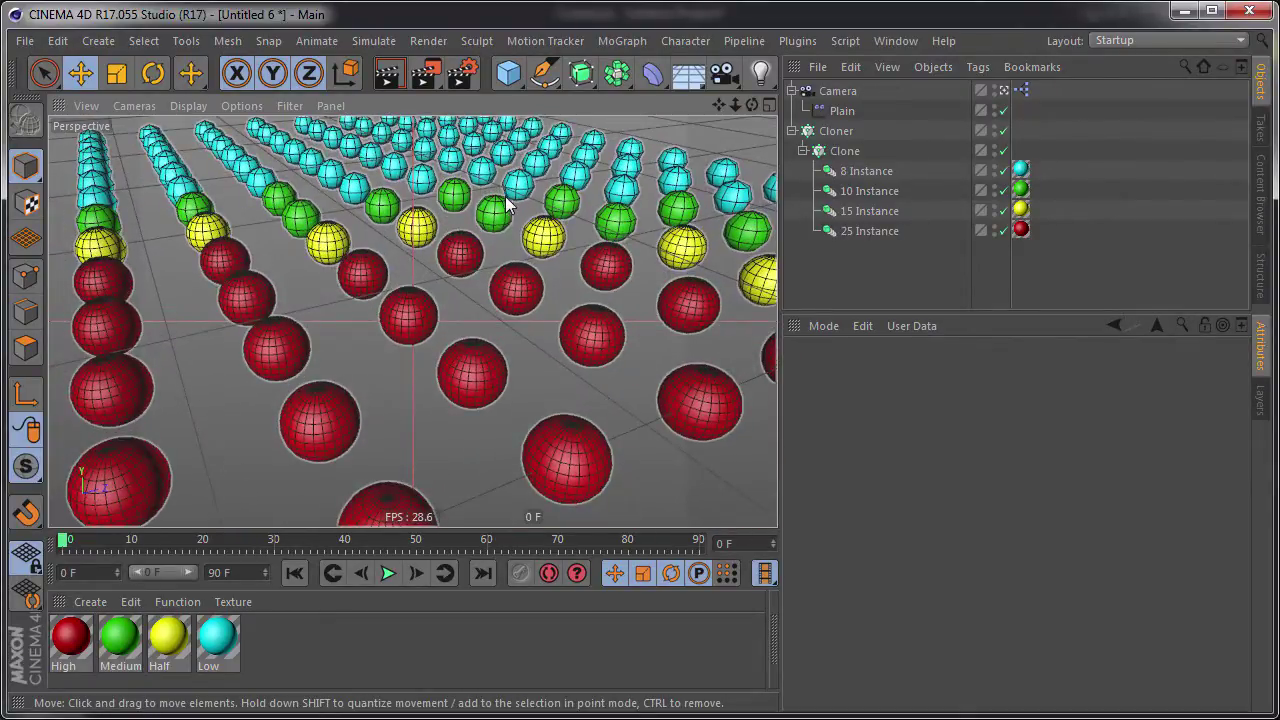
pyautogui.moveTo(506, 205)
pyautogui.keyDown('alt'); pyautogui.mouseDown()
pyautogui.moveTo(480, 175)
pyautogui.moveTo(465, 215)
pyautogui.moveTo(455, 205)
pyautogui.mouseUp(); pyautogui.keyUp('alt')
pyautogui.click(866, 171)
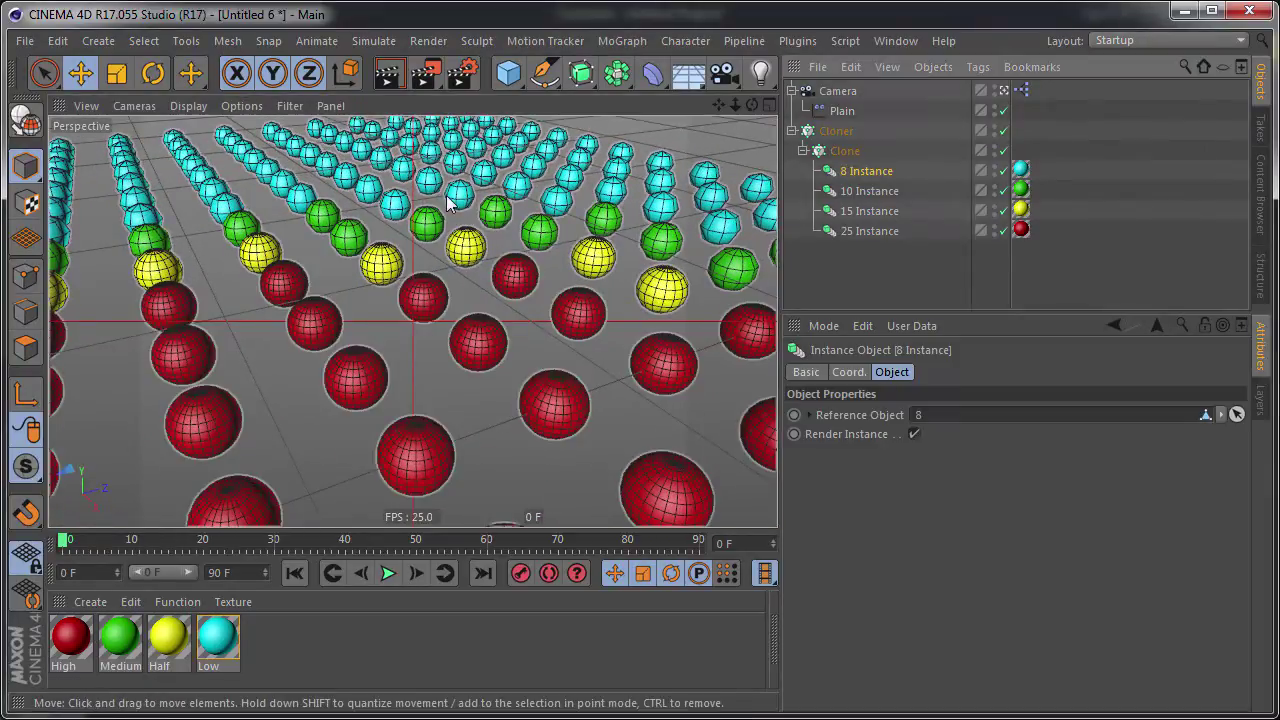
pyautogui.scroll(-2, 460, 280)
pyautogui.scroll(-2, 514, 266)
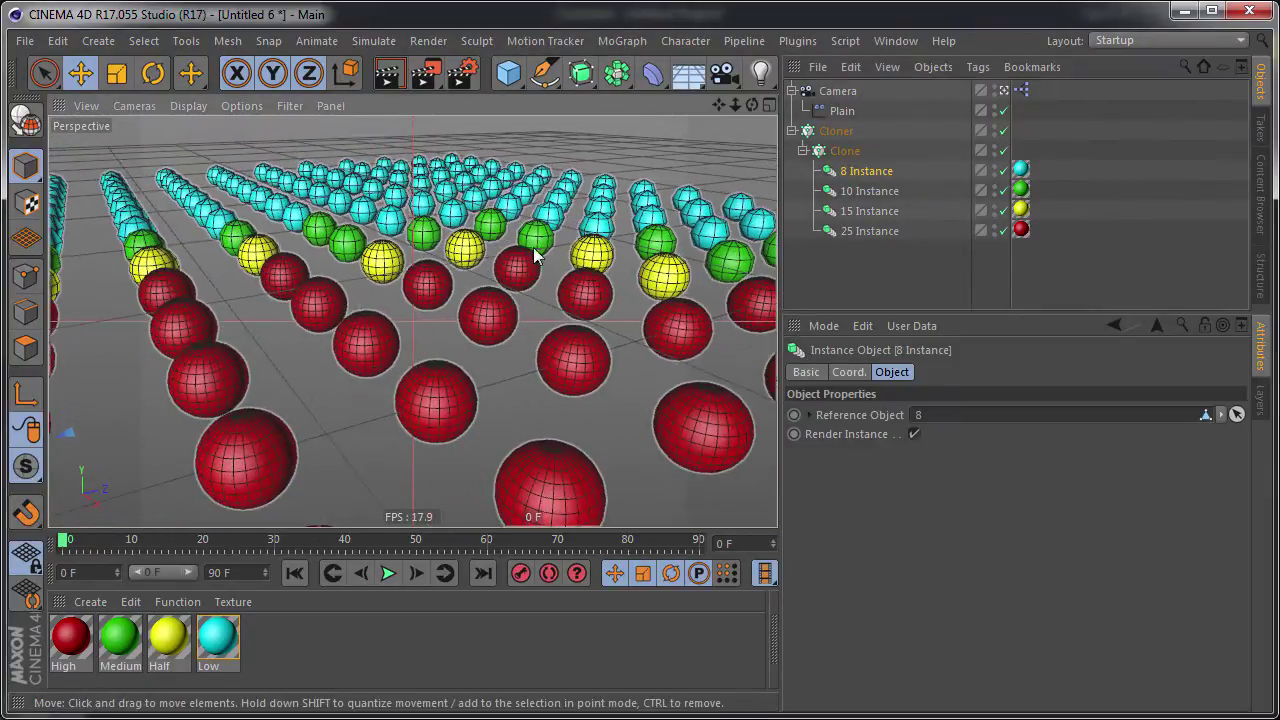
pyautogui.scroll(-2, 520, 268)
pyautogui.scroll(2, 505, 275)
pyautogui.scroll(2, 505, 275)
pyautogui.scroll(2, 551, 354)
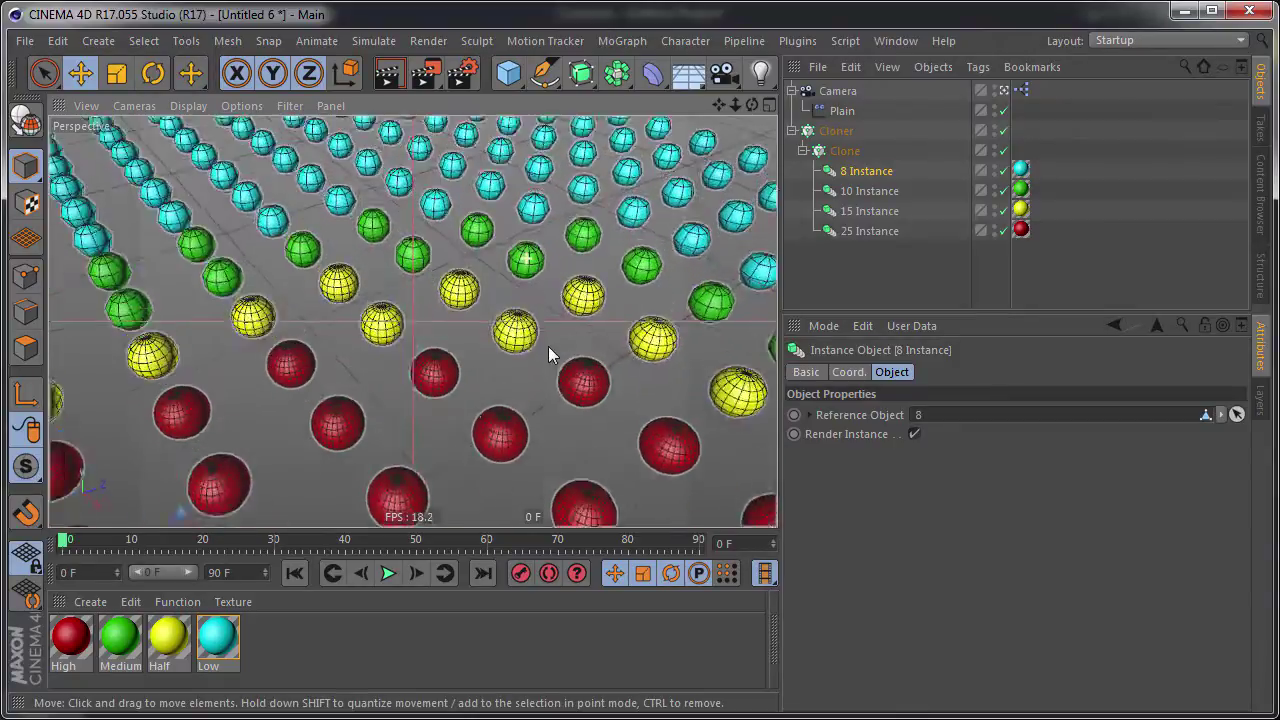
pyautogui.moveTo(551, 354)
pyautogui.keyDown('alt'); pyautogui.mouseDown()
pyautogui.moveTo(537, 308)
pyautogui.moveTo(545, 265)
pyautogui.mouseUp(); pyautogui.keyUp('alt')
pyautogui.click(869, 267)
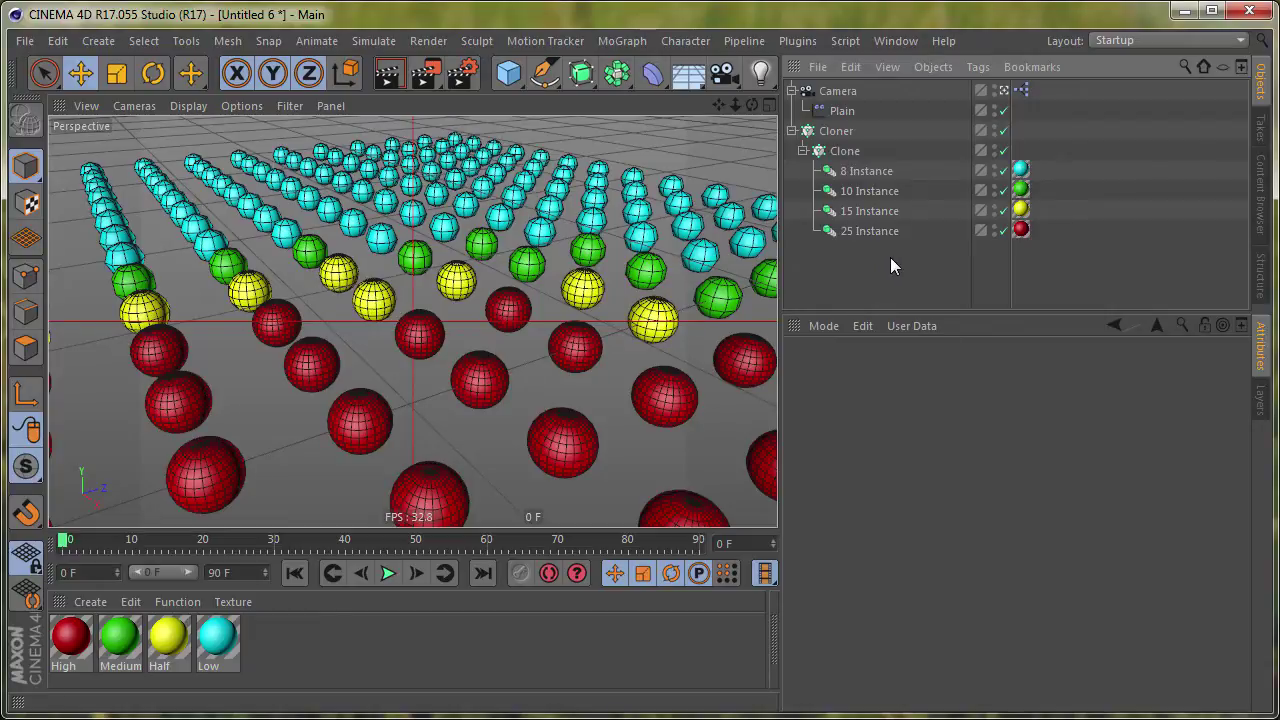
# - Delete 10, 15 and 25 Instance and the texture tag on 8 Instance
pyautogui.moveTo(872, 262); pyautogui.dragTo(842, 182)
pyautogui.moveTo(887, 261); pyautogui.dragTo(858, 192)
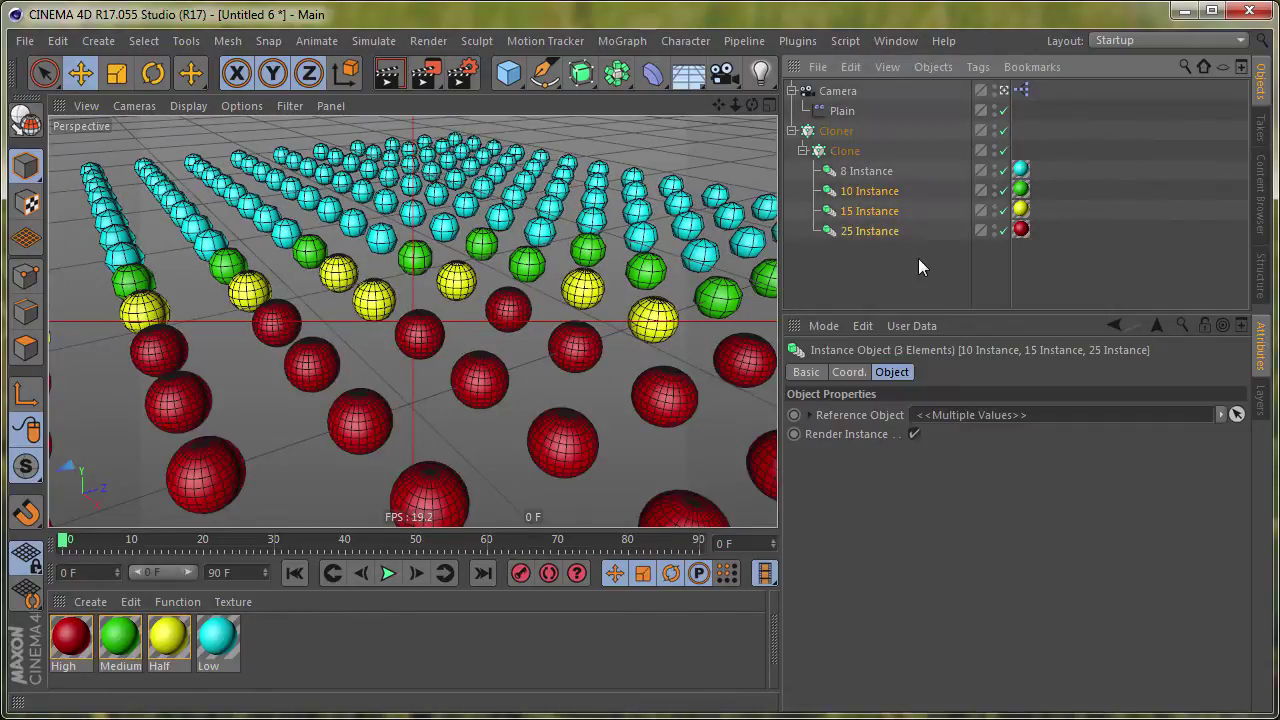
pyautogui.press('Delete')
pyautogui.click(1020, 170)
pyautogui.press('Delete')
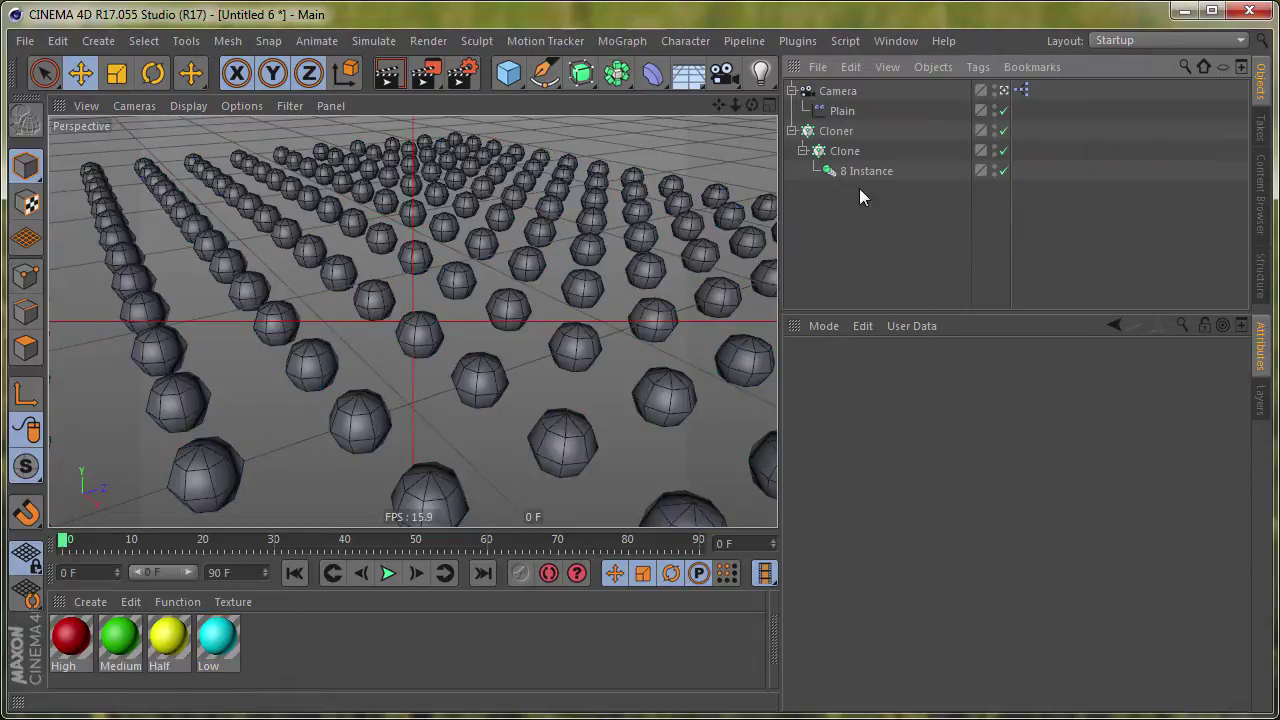
# - Move 8 Instance under Cloner and delete the empty Clone object
pyautogui.click(859, 171)
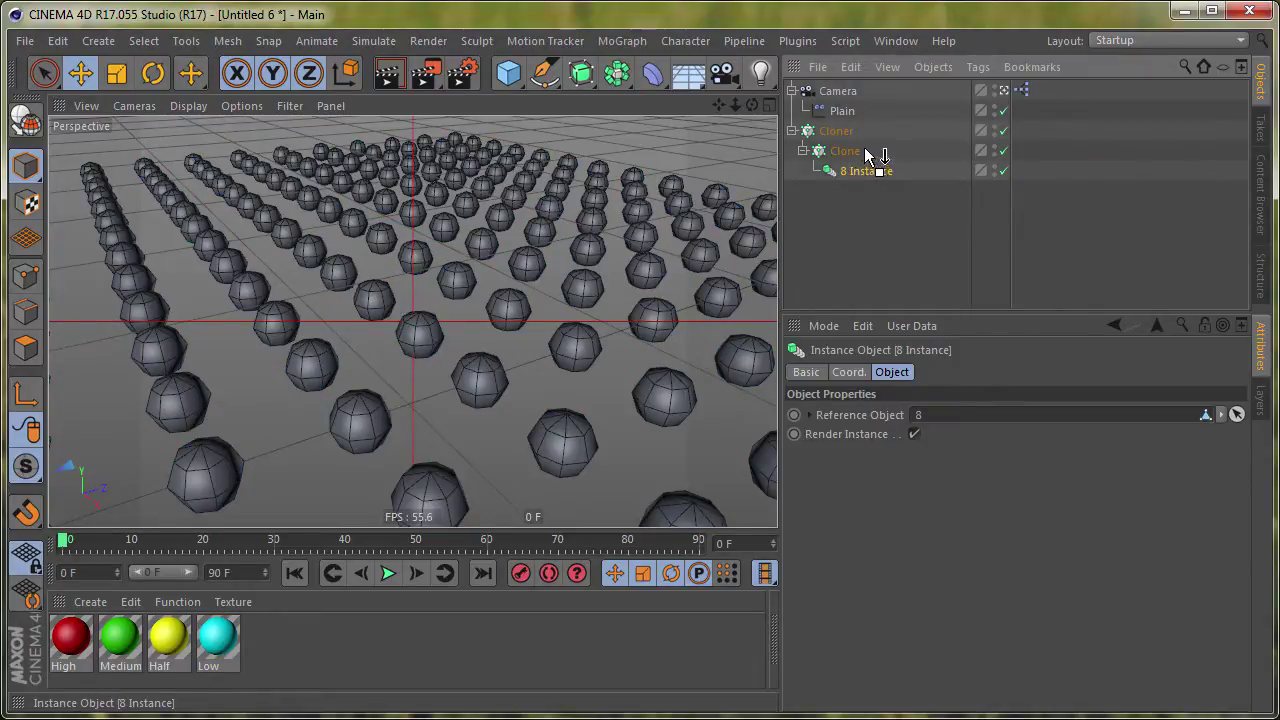
pyautogui.moveTo(859, 171); pyautogui.dragTo(845, 141)
pyautogui.click(845, 171)
pyautogui.press('Delete')
# - Make Cloner editable, rename it 'Spheres', and delete the Plain effector
pyautogui.press('Down')
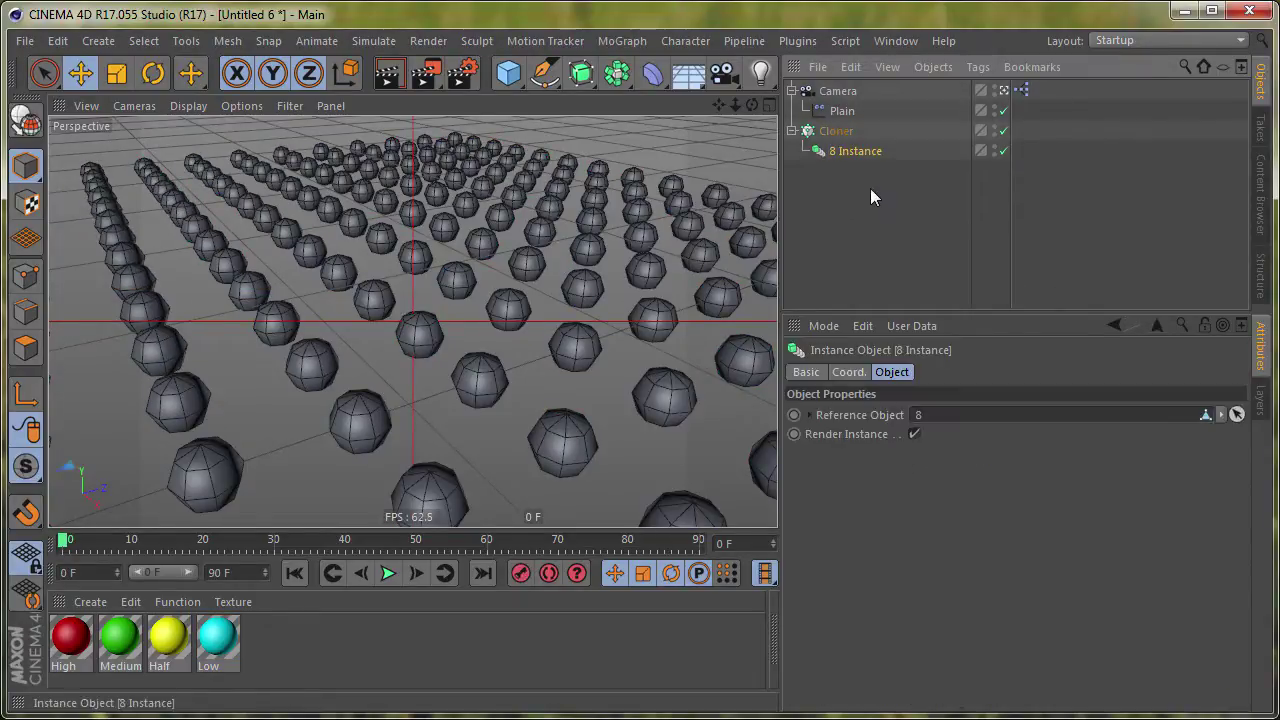
pyautogui.press('Up')
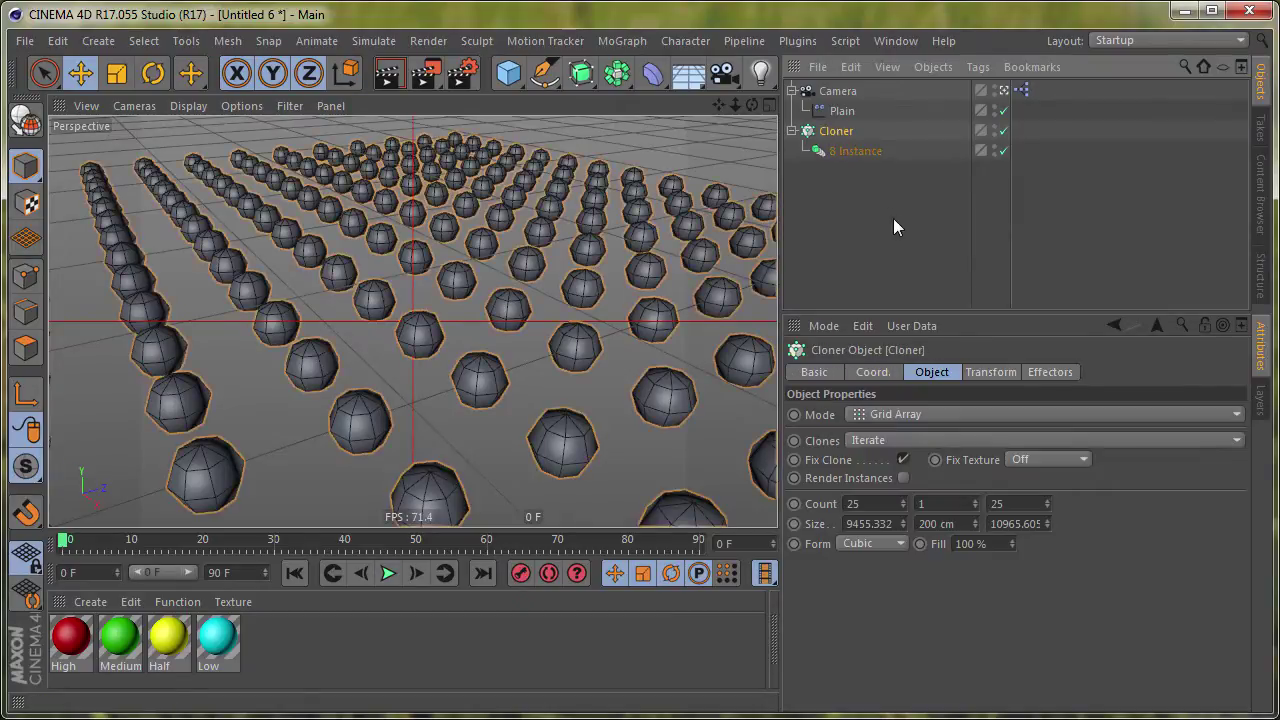
pyautogui.press('c')
pyautogui.click(790, 131)
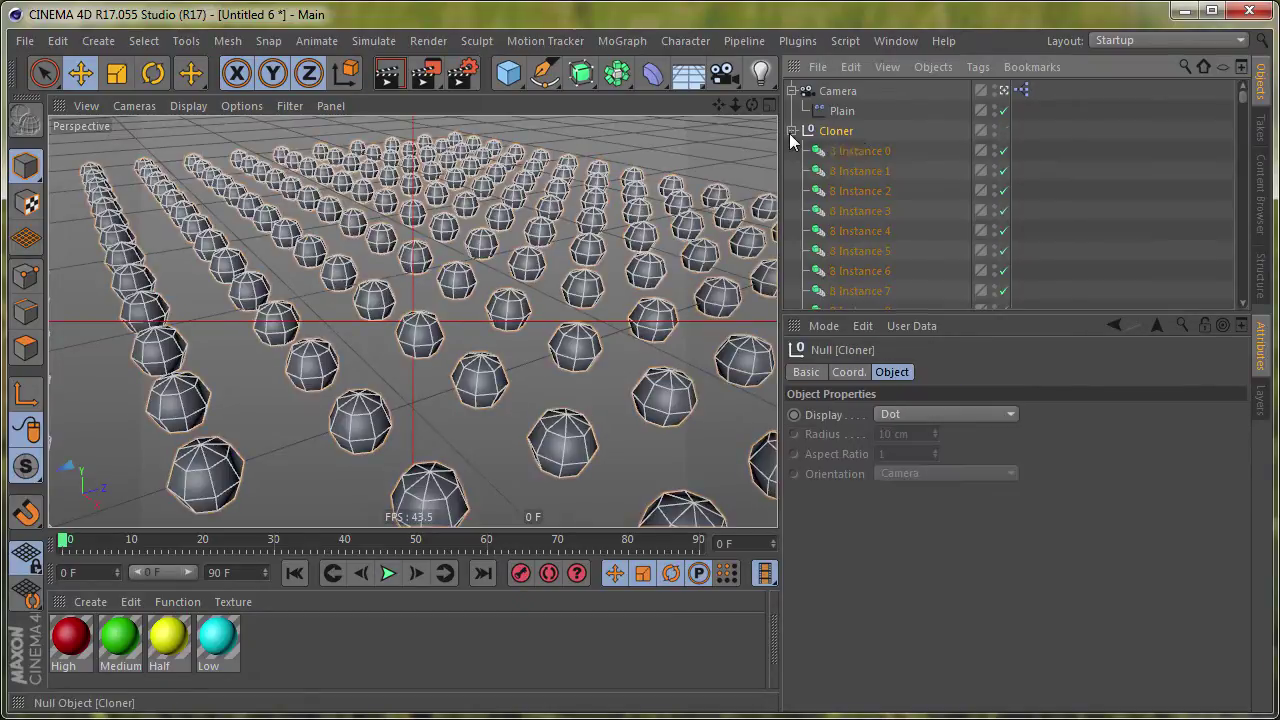
pyautogui.doubleClick(840, 131)
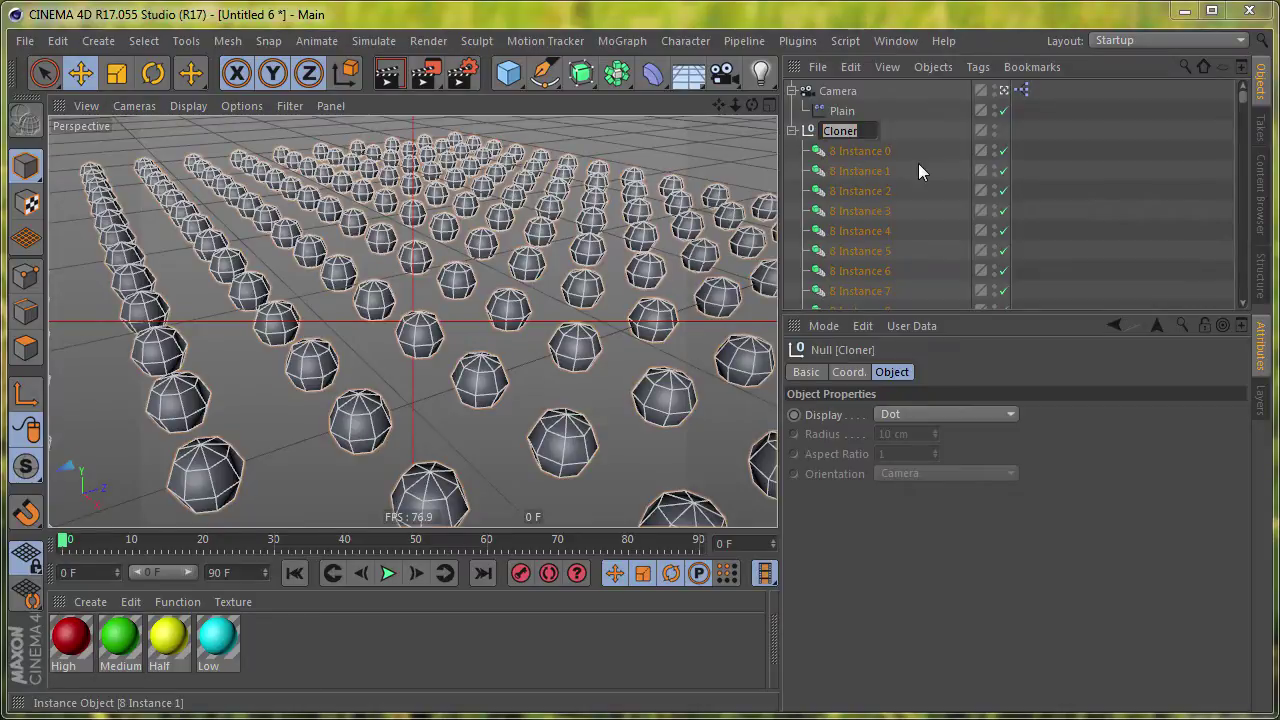
pyautogui.write('Sph')
pyautogui.write('eres')
pyautogui.press('Return')
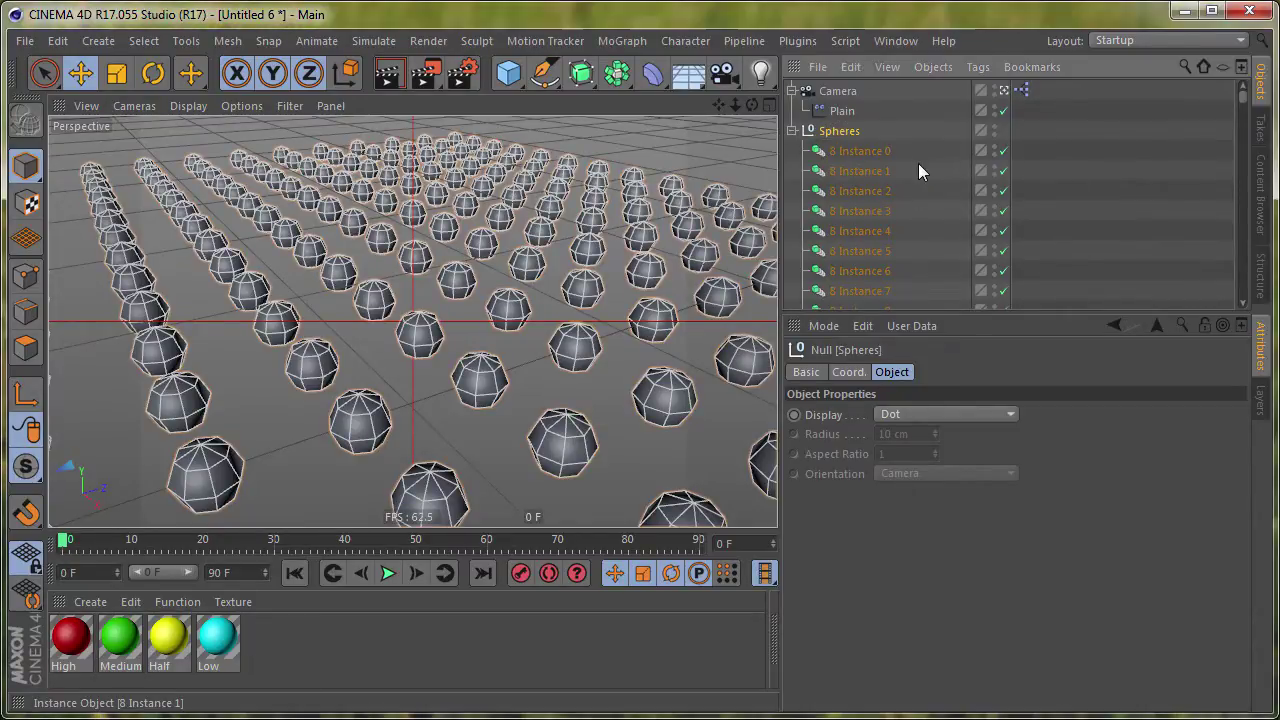
pyautogui.click(1079, 206)
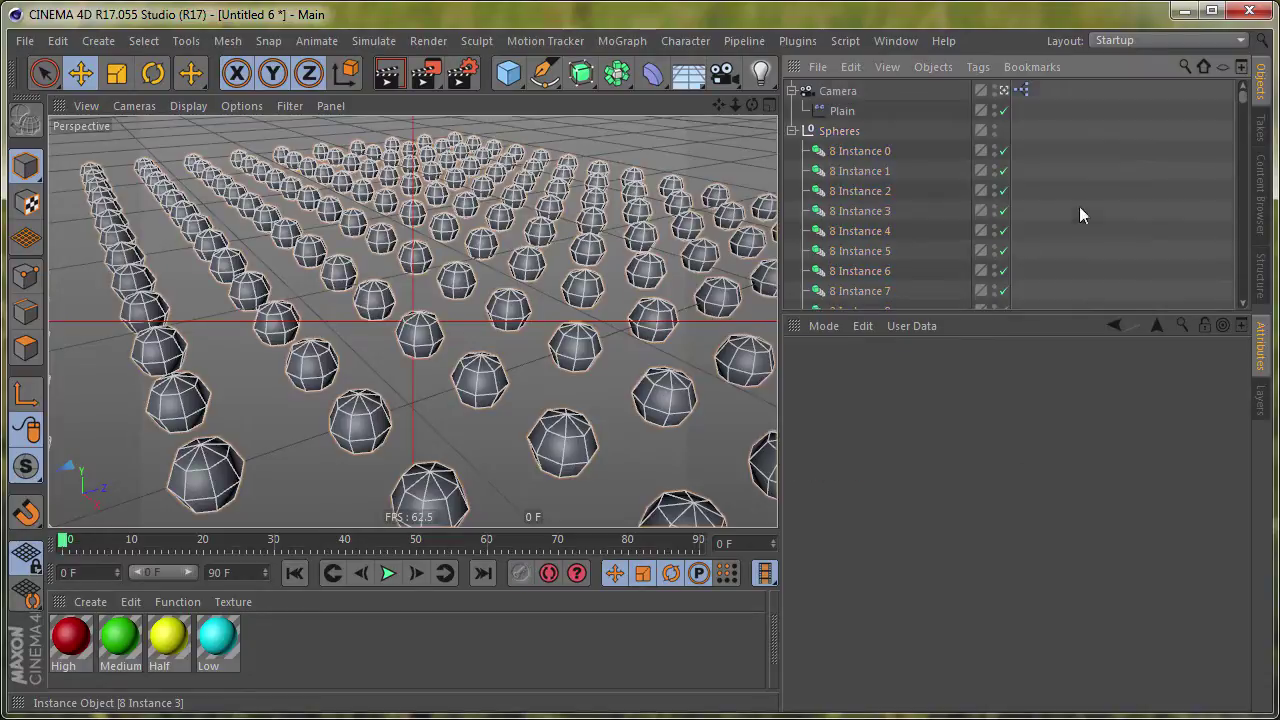
pyautogui.click(842, 111)
pyautogui.press('Delete')
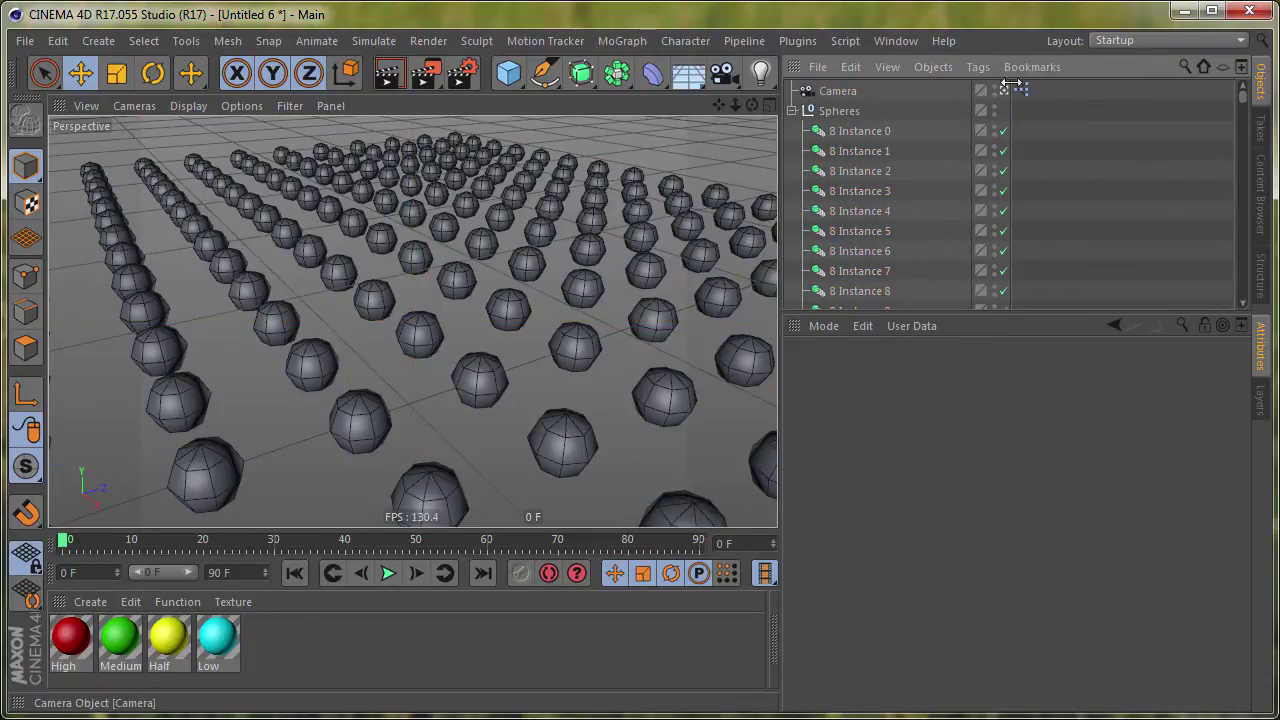
# - Leave the scene camera and pull the view back to see the whole sphere grid
pyautogui.click(1005, 90)
pyautogui.scroll(-5, 557, 278)
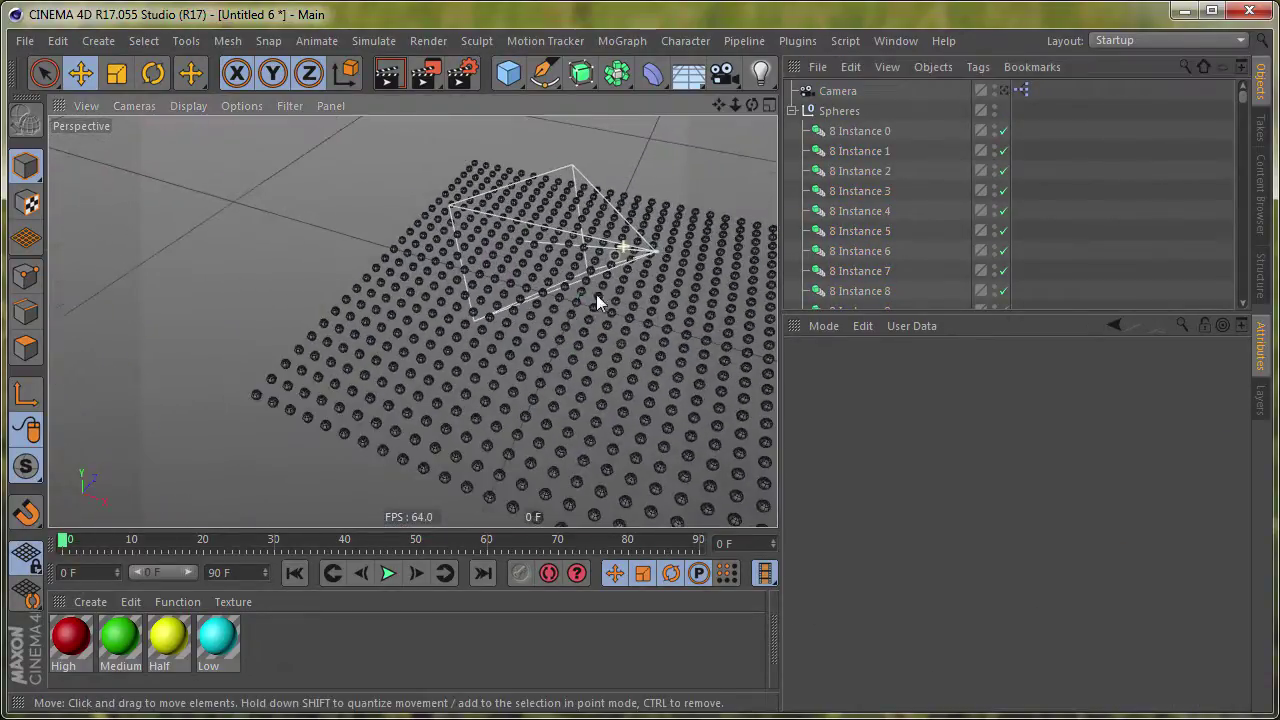
pyautogui.moveTo(596, 294)
pyautogui.keyDown('alt'); pyautogui.mouseDown()
pyautogui.moveTo(505, 225)
pyautogui.moveTo(611, 341)
pyautogui.moveTo(523, 248)
pyautogui.moveTo(431, 242)
pyautogui.moveTo(468, 276)
pyautogui.moveTo(548, 245)
pyautogui.mouseUp(); pyautogui.keyUp('alt')
pyautogui.scroll(3, 523, 255)
pyautogui.scroll(2, 490, 285)
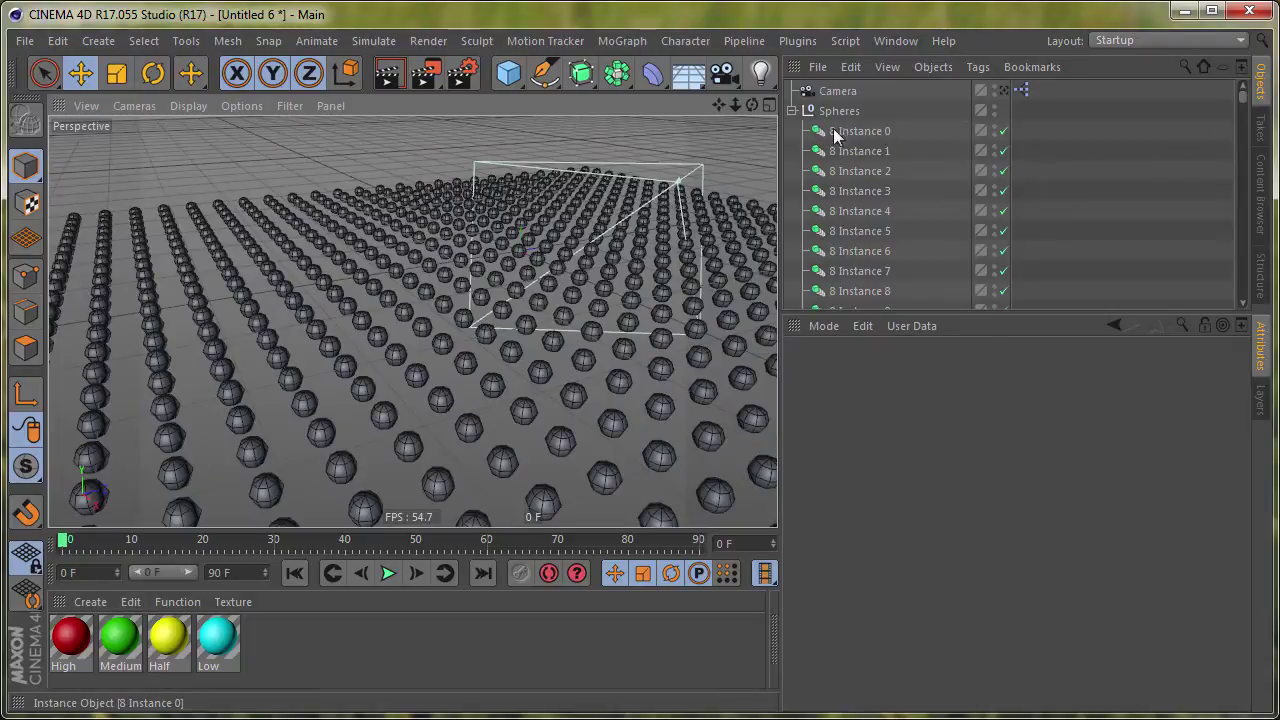
pyautogui.moveTo(655, 280)
pyautogui.keyDown('alt'); pyautogui.mouseDown()
pyautogui.moveTo(663, 343)
pyautogui.moveTo(543, 294)
pyautogui.mouseUp(); pyautogui.keyUp('alt')
pyautogui.hotkey('ctrl', 'a')
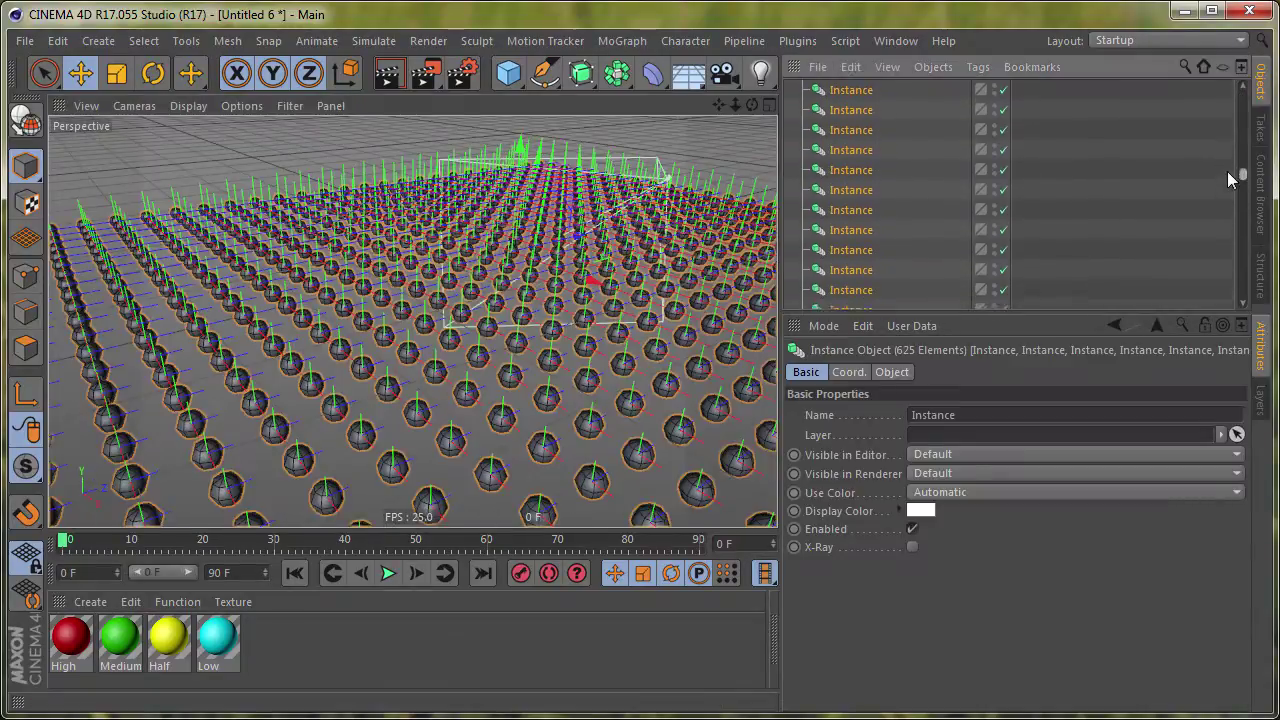
pyautogui.scroll(-2, 1227, 150)
pyautogui.scroll(2, 1229, 110)
pyautogui.scroll(1, 1229, 96)
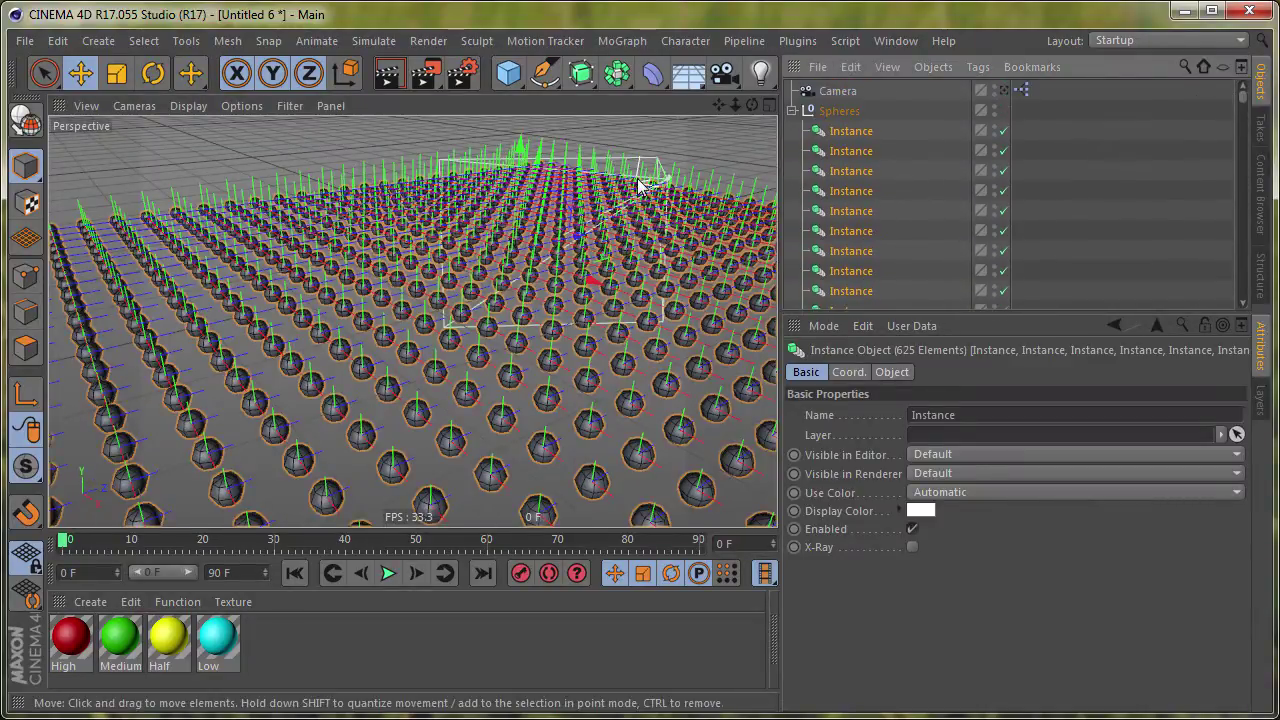
# - Inspect the Instance children of the Spheres null in an enlarged object list
pyautogui.click(830, 113)
pyautogui.click(792, 110)
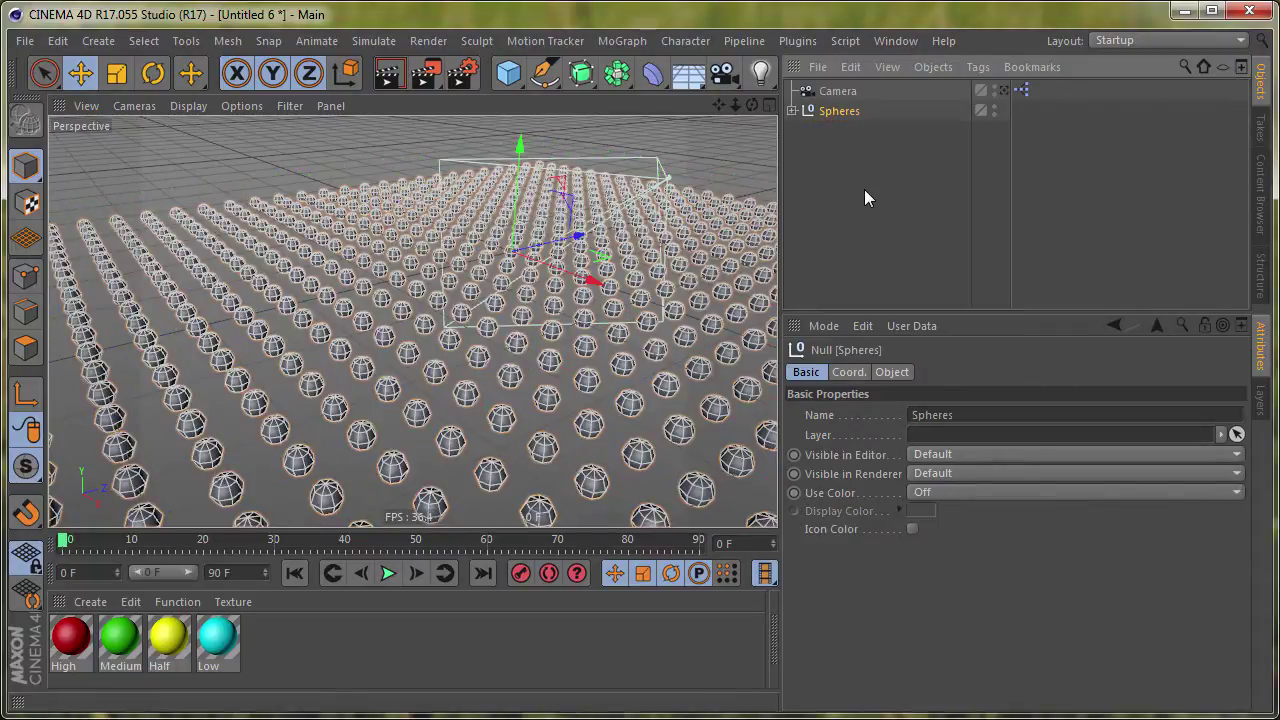
pyautogui.click(864, 189)
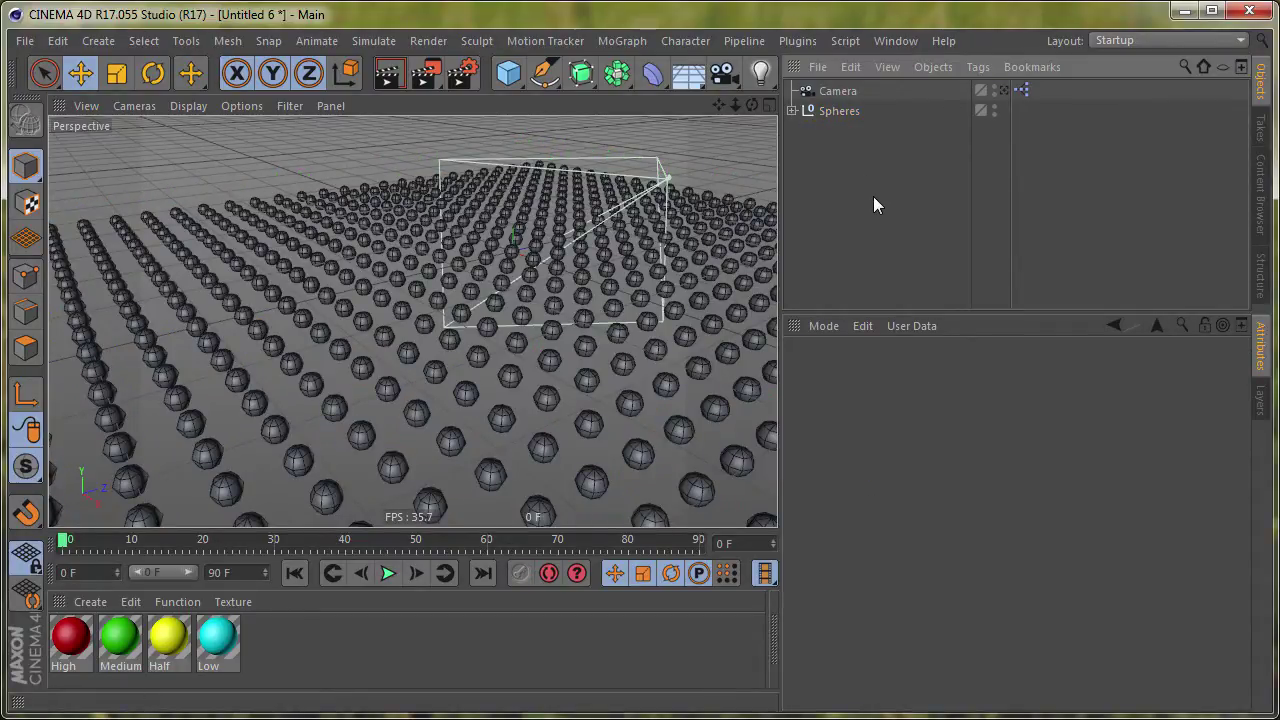
pyautogui.click(843, 112)
pyautogui.click(792, 111)
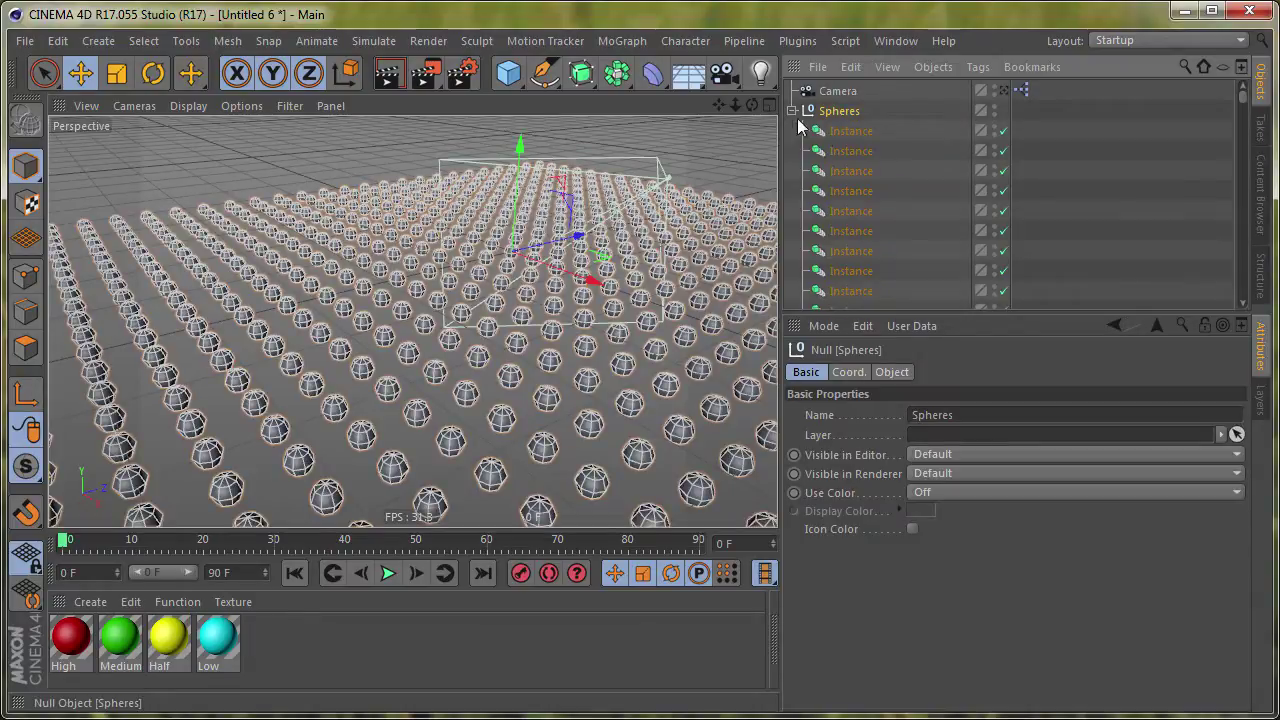
pyautogui.click(858, 132)
pyautogui.moveTo(954, 316); pyautogui.dragTo(954, 457)
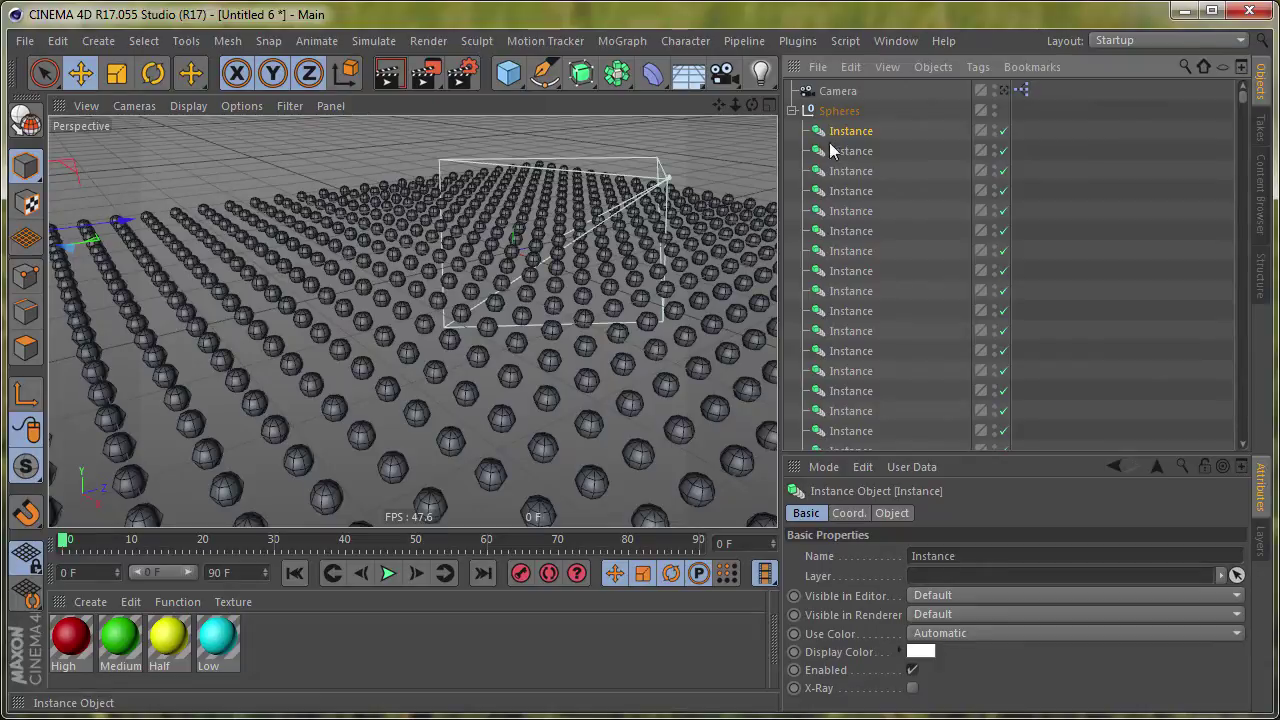
pyautogui.click(793, 111)
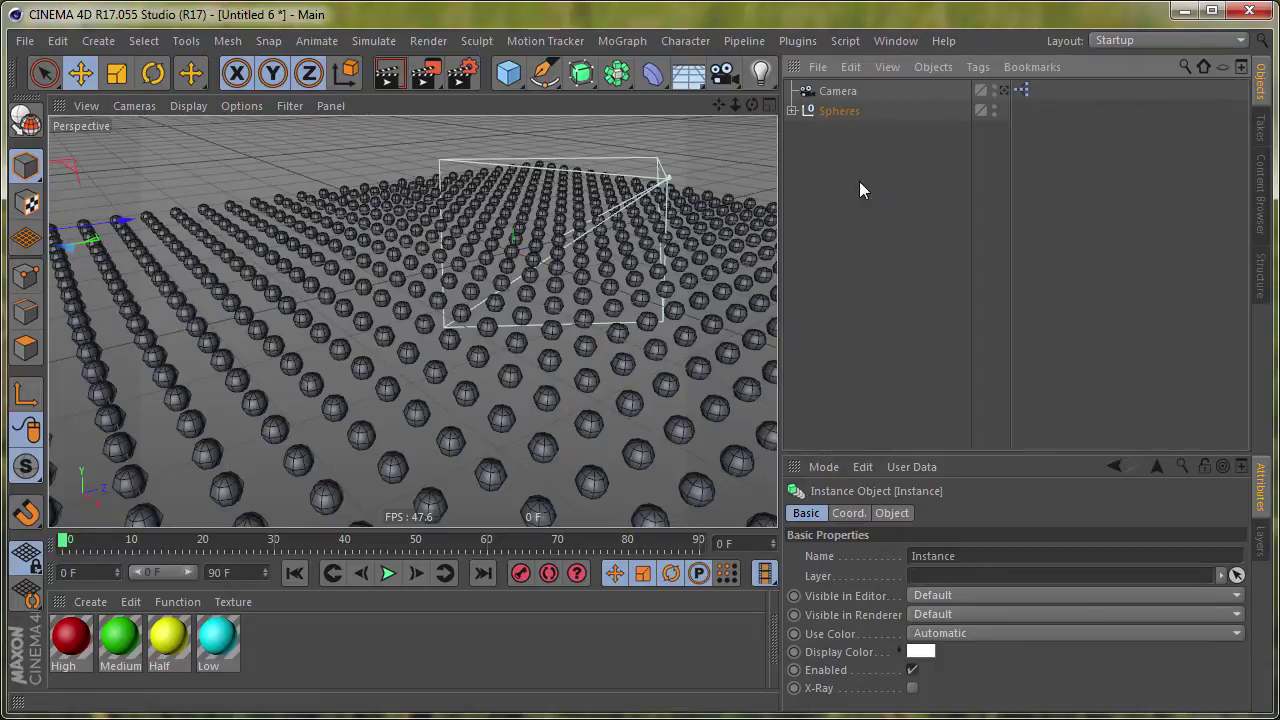
pyautogui.click(859, 181)
# - Switch on the hide layer's Manager toggle so spheres 8, 10, 15 and 25 reappear
pyautogui.click(1262, 545)
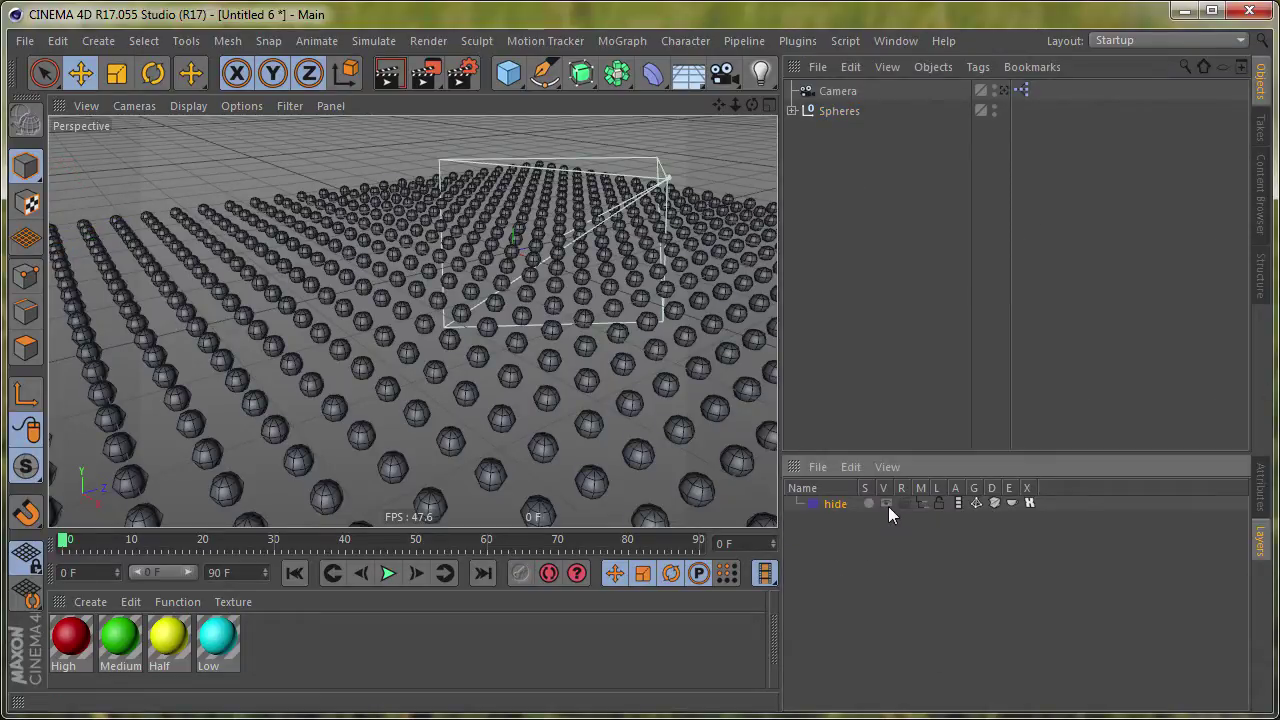
pyautogui.click(916, 504)
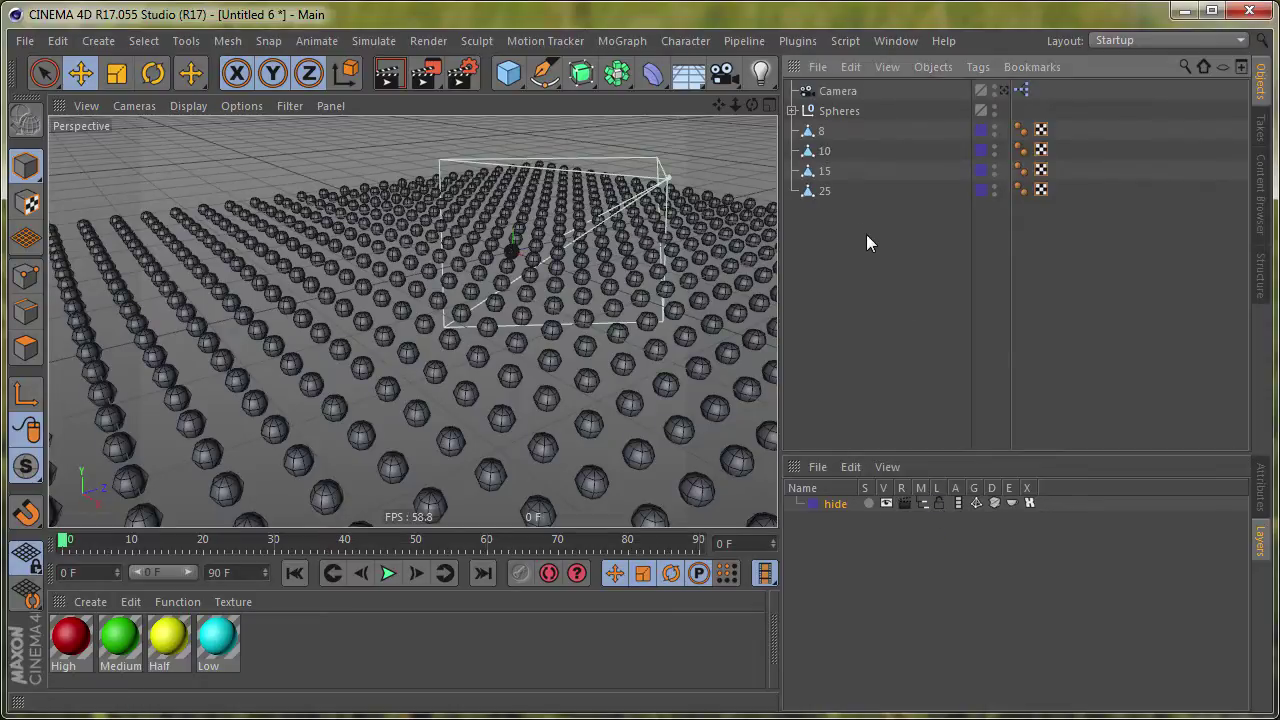
pyautogui.click(792, 111)
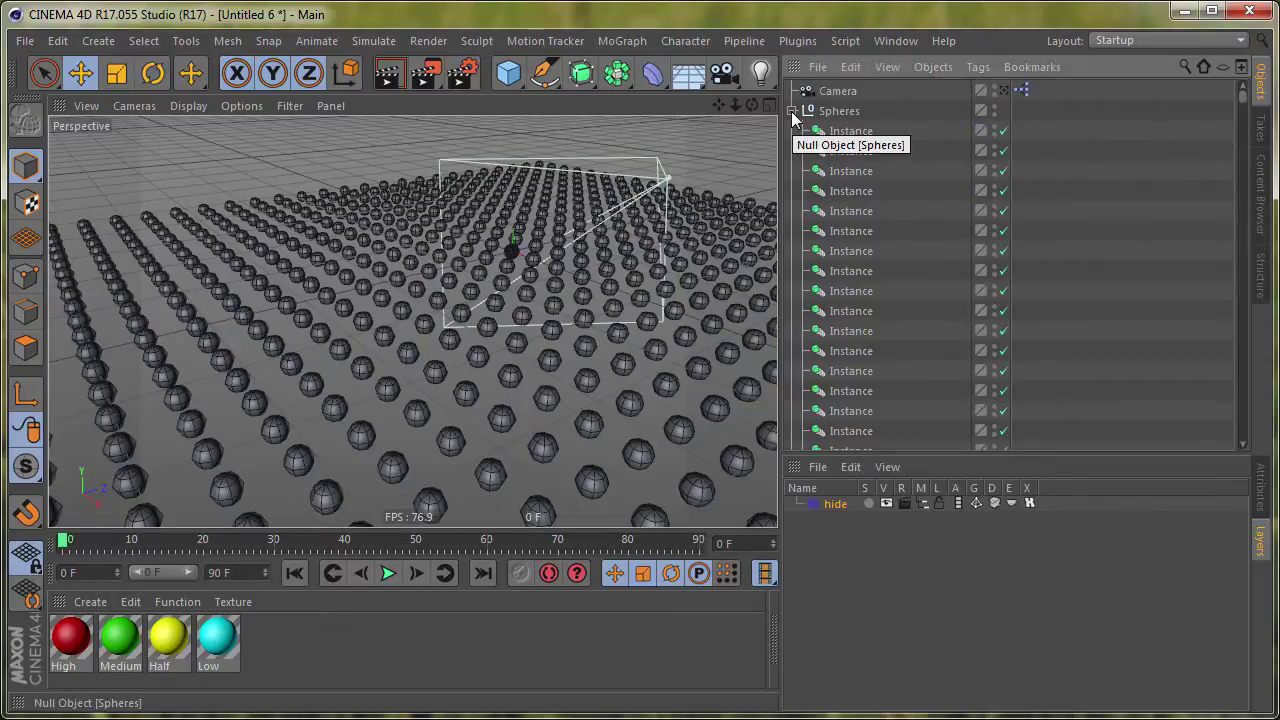
pyautogui.click(792, 111)
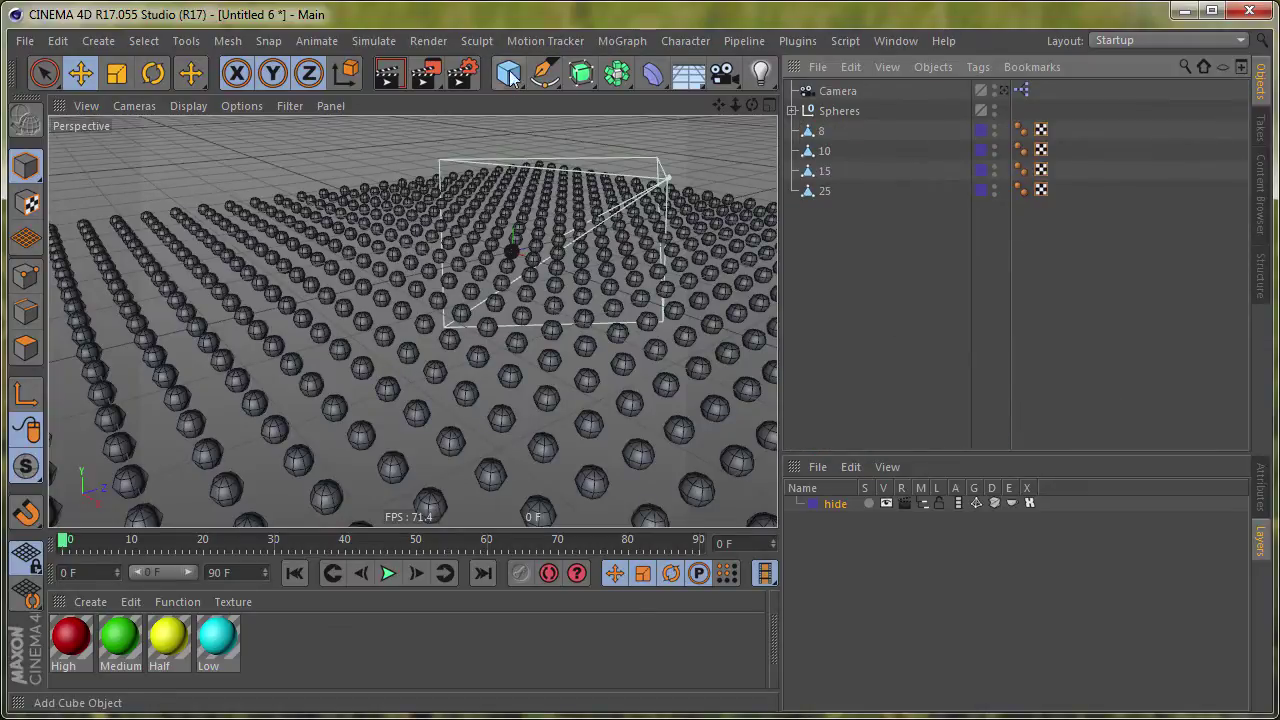
# - Add a Null object and rename it 'control'
pyautogui.moveTo(508, 72); pyautogui.dragTo(548, 103)
pyautogui.doubleClick(831, 92)
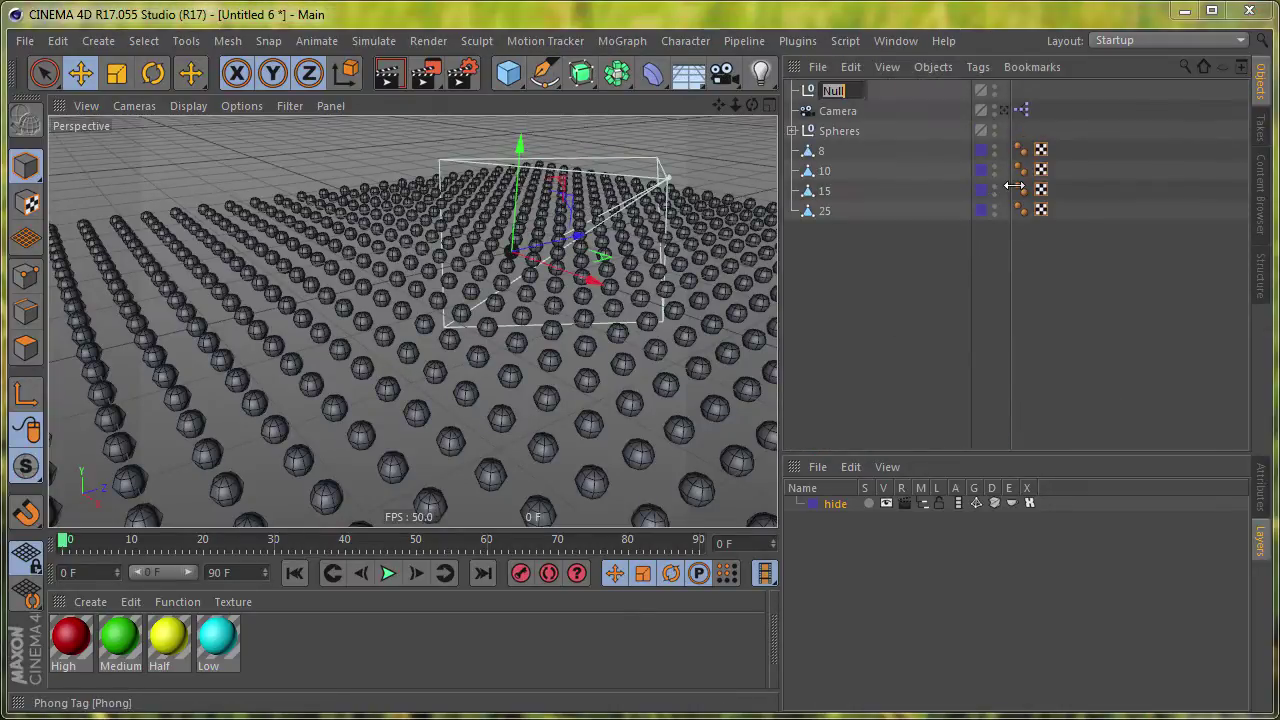
pyautogui.write('contro')
pyautogui.write('l')
pyautogui.press('Return')
# - Add an XPresso tag to control via Commander and open its XPresso Editor
pyautogui.hotkey('shift', 'c')
pyautogui.write('x')
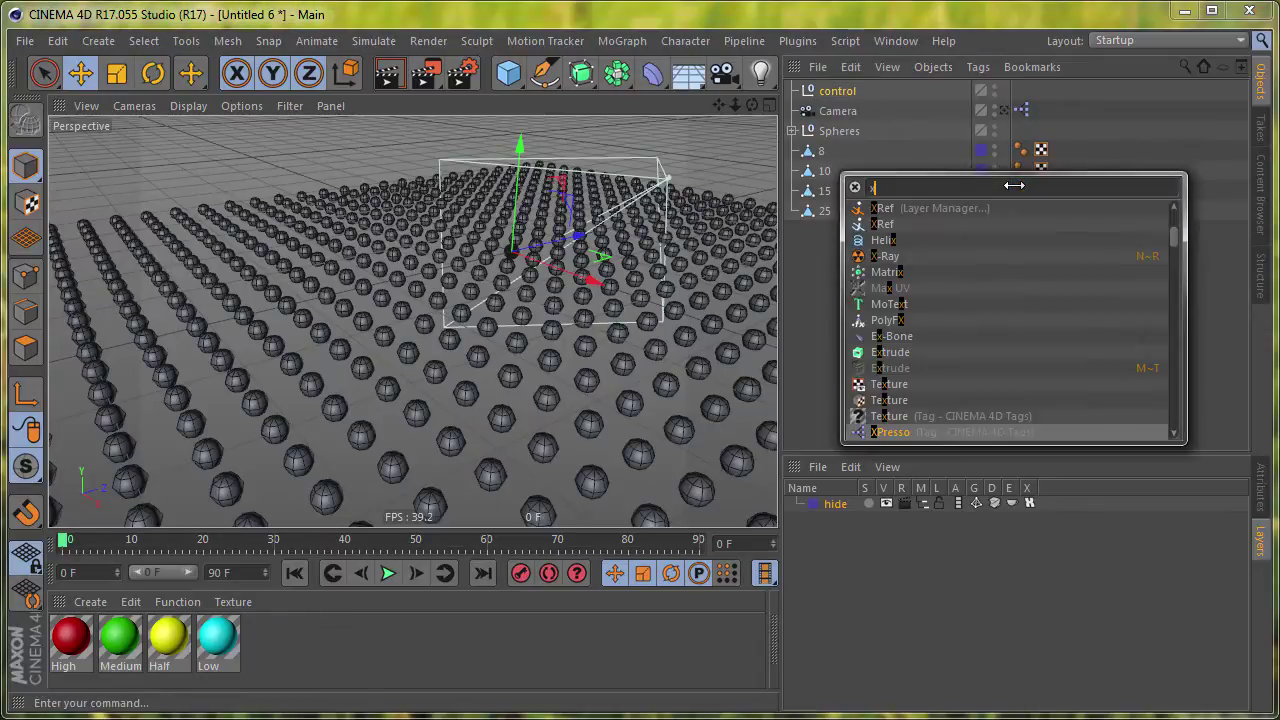
pyautogui.press('Return')
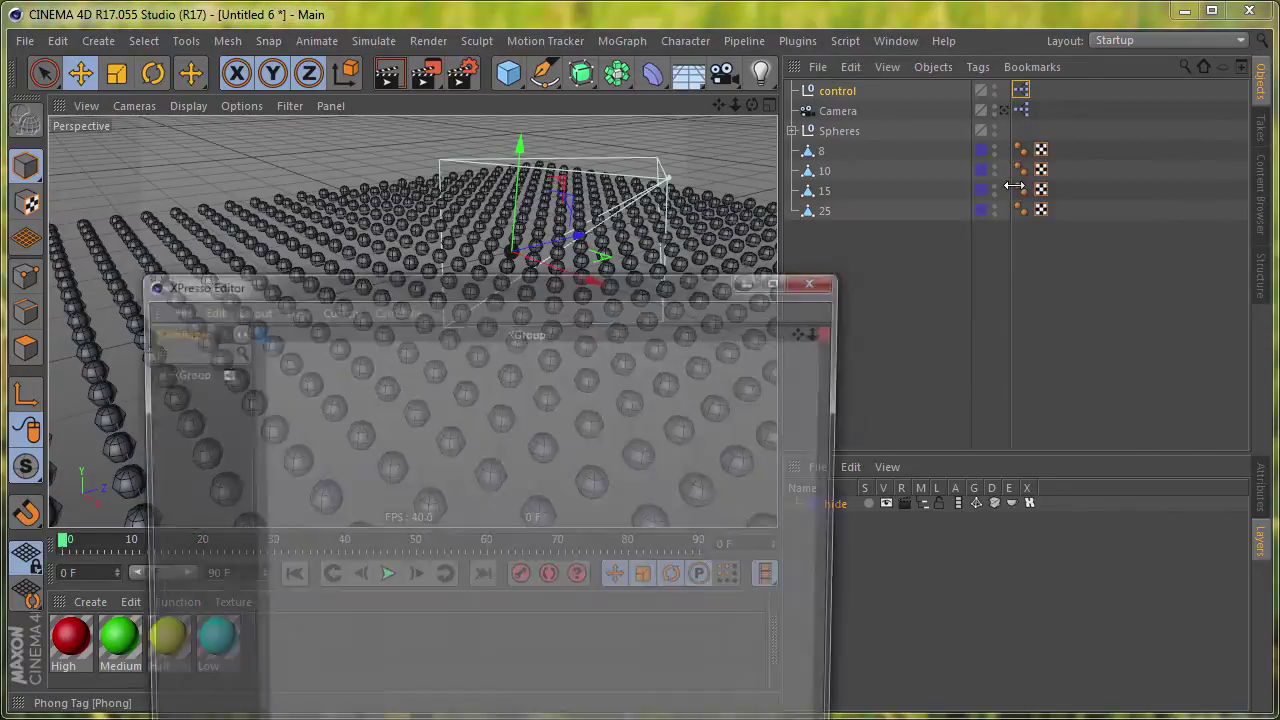
pyautogui.moveTo(570, 288)
pyautogui.mouseDown()
pyautogui.moveTo(576, 185)
pyautogui.moveTo(474, 128)
pyautogui.mouseUp()
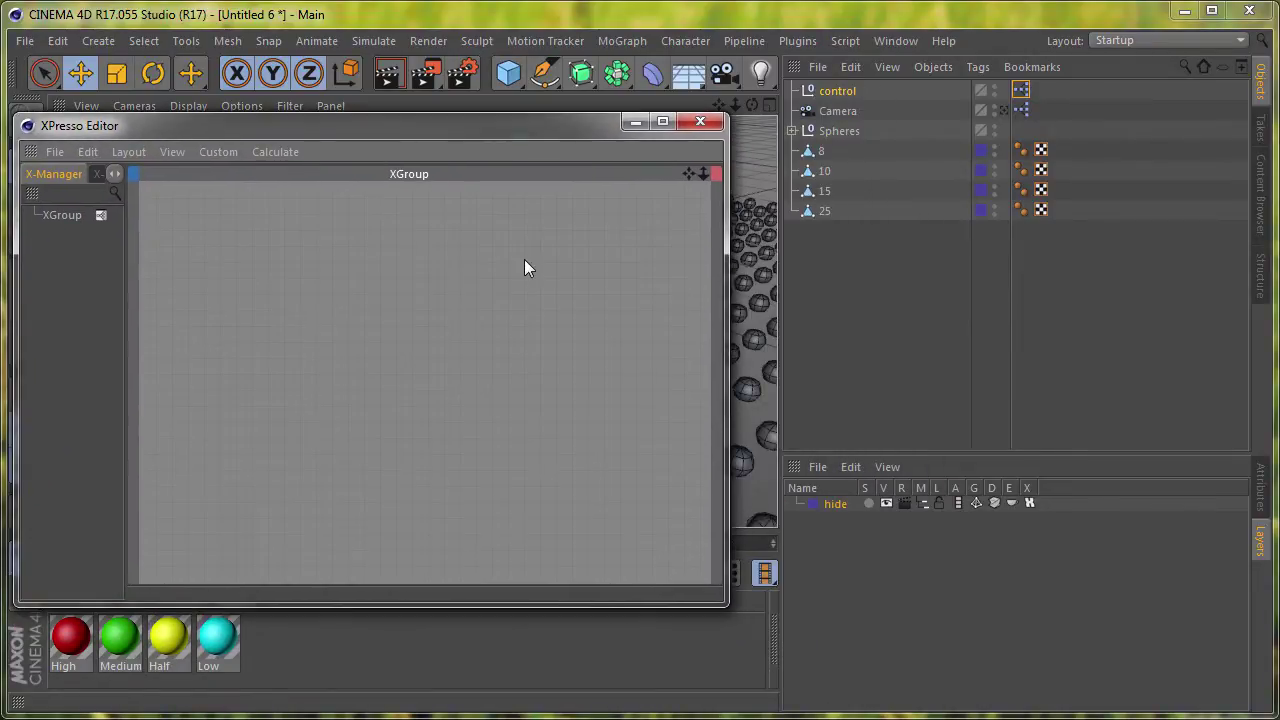
# - Add Camera, Hierarchy and Falloff nodes to the XPresso graph
pyautogui.moveTo(826, 112); pyautogui.dragTo(346, 306)
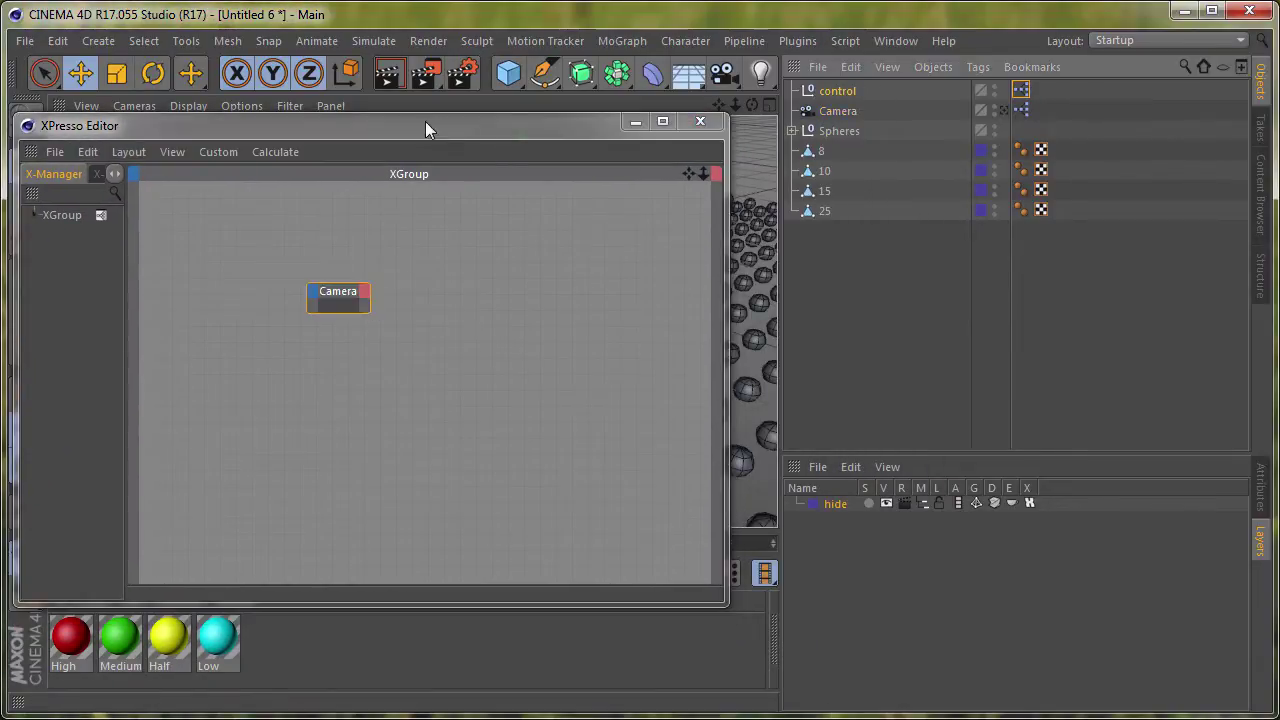
pyautogui.moveTo(426, 124)
pyautogui.mouseDown()
pyautogui.moveTo(656, 153)
pyautogui.moveTo(420, 107)
pyautogui.mouseUp()
pyautogui.rightClick(430, 247)
pyautogui.moveTo(455, 246)
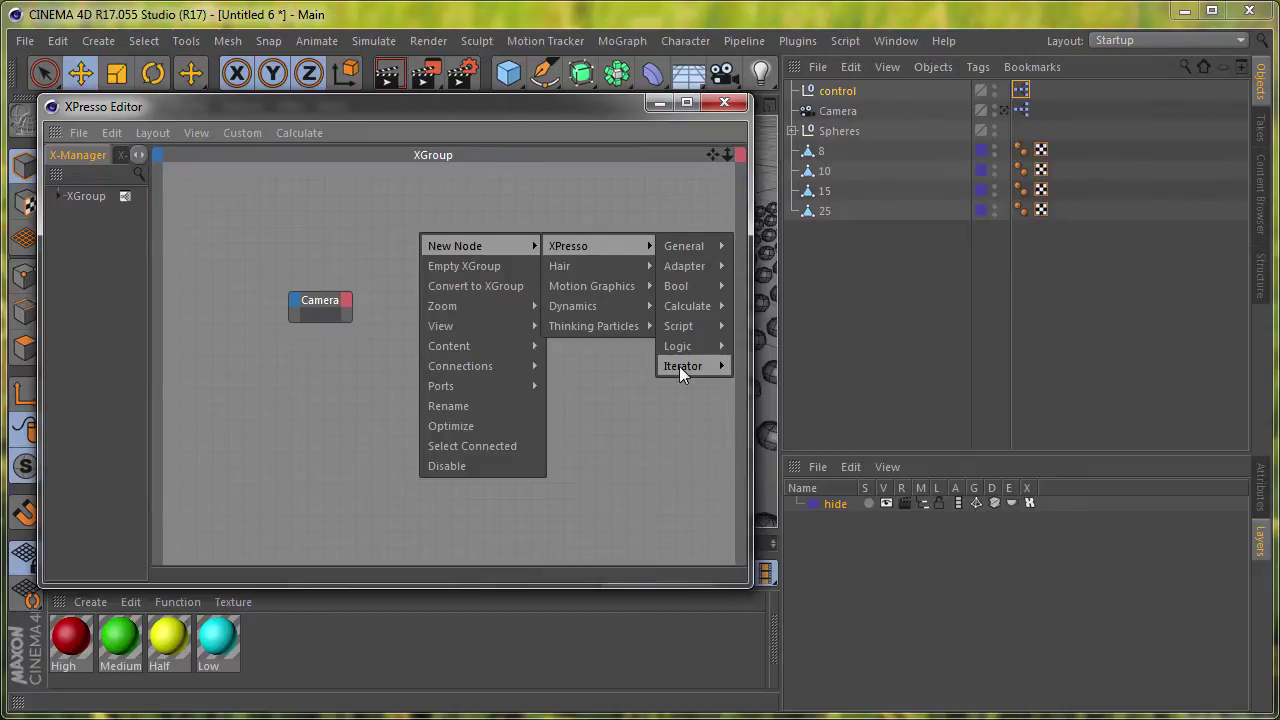
pyautogui.click(785, 365)
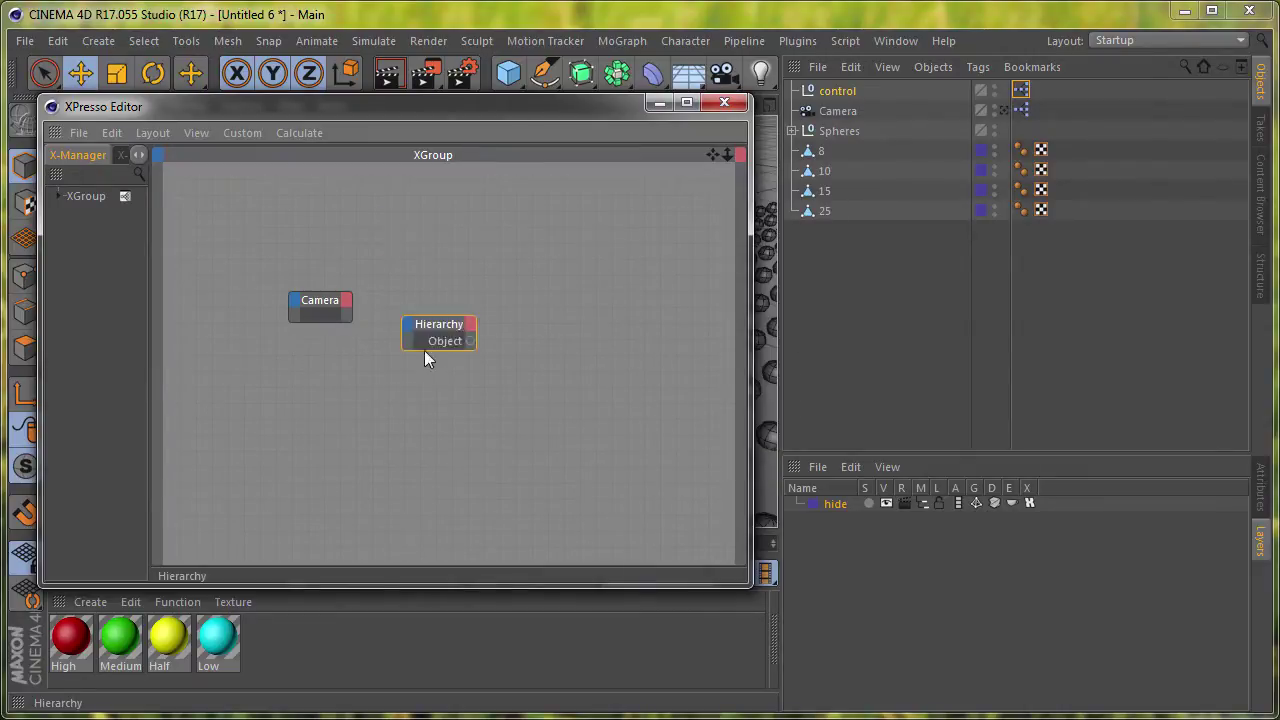
pyautogui.moveTo(402, 250); pyautogui.dragTo(275, 388)
pyautogui.rightClick(428, 256)
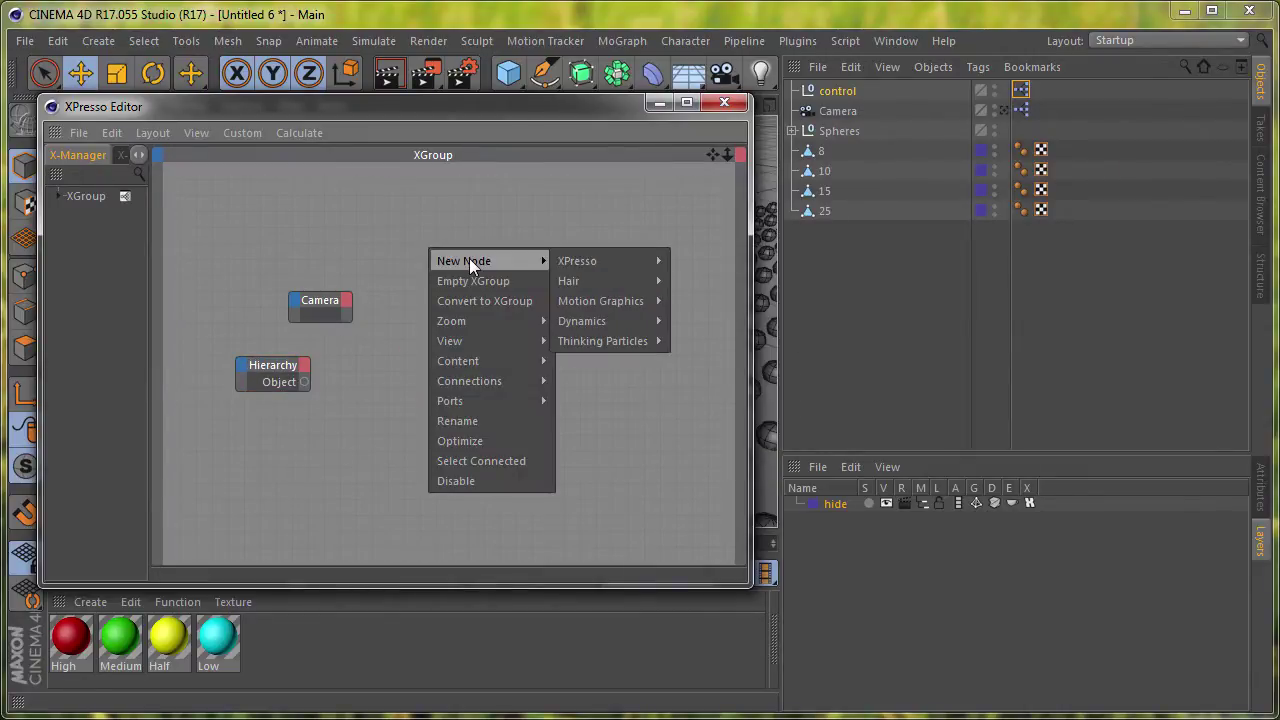
pyautogui.moveTo(600, 301)
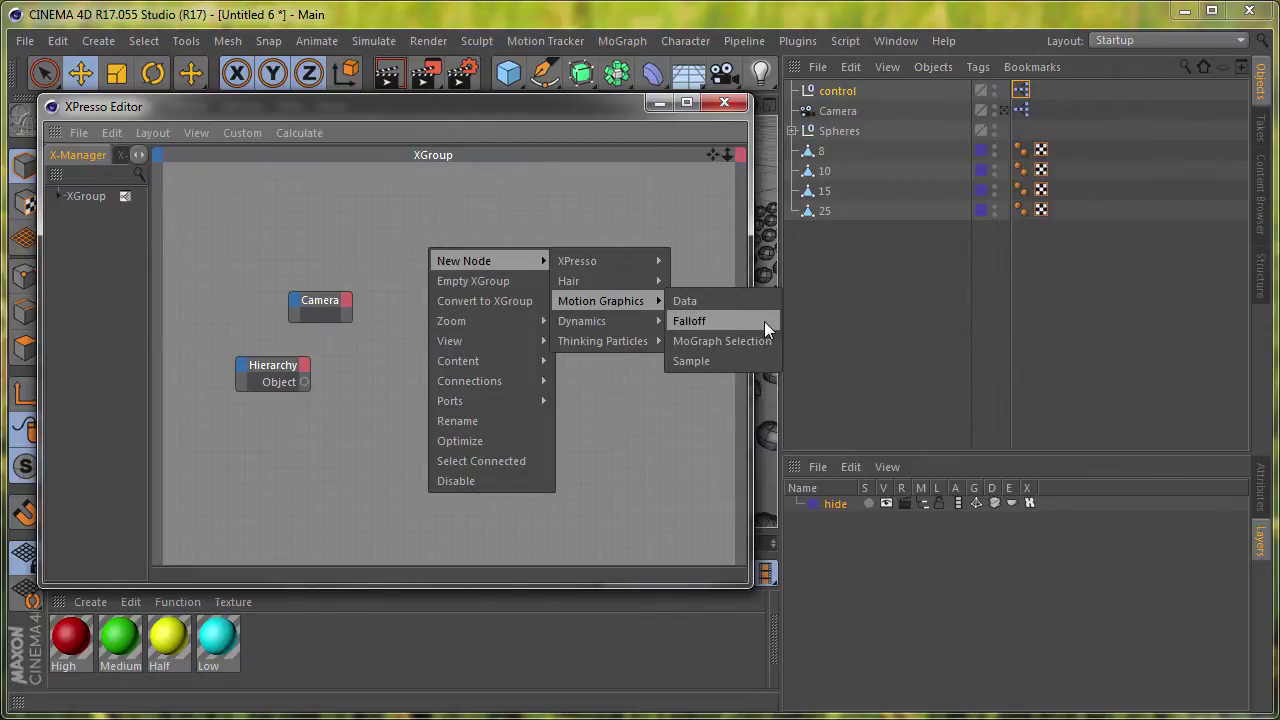
pyautogui.click(764, 321)
pyautogui.moveTo(450, 213)
pyautogui.mouseDown()
pyautogui.moveTo(529, 262)
pyautogui.moveTo(346, 299)
pyautogui.mouseUp()
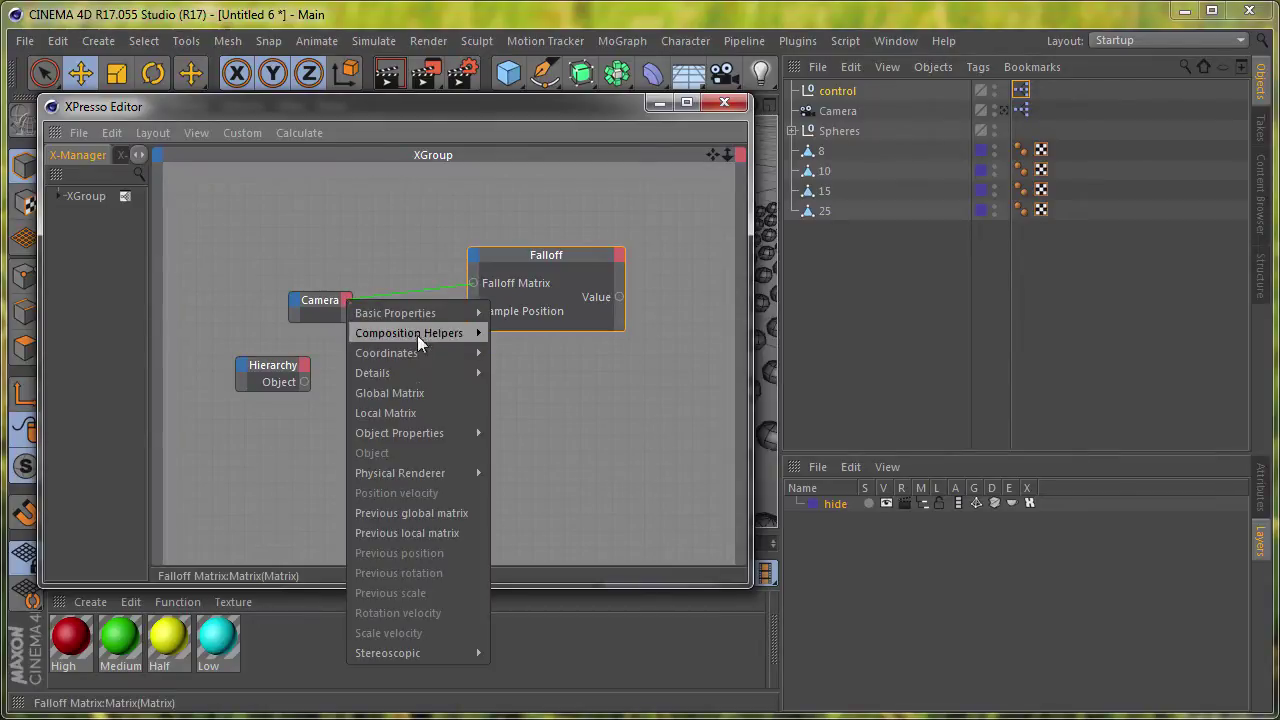
# - Wire Camera's Global Matrix into Falloff Matrix and arrange the three nodes
pyautogui.click(465, 392)
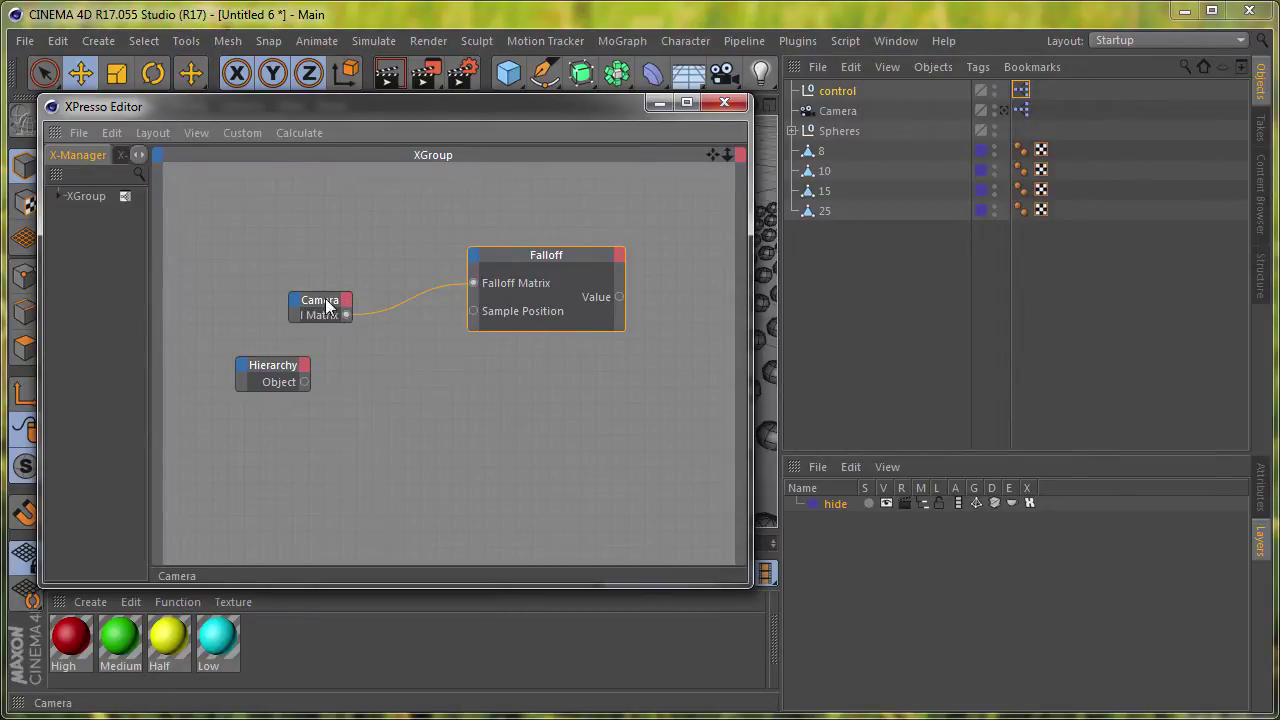
pyautogui.moveTo(326, 304)
pyautogui.mouseDown()
pyautogui.moveTo(289, 240)
pyautogui.moveTo(334, 261)
pyautogui.mouseUp()
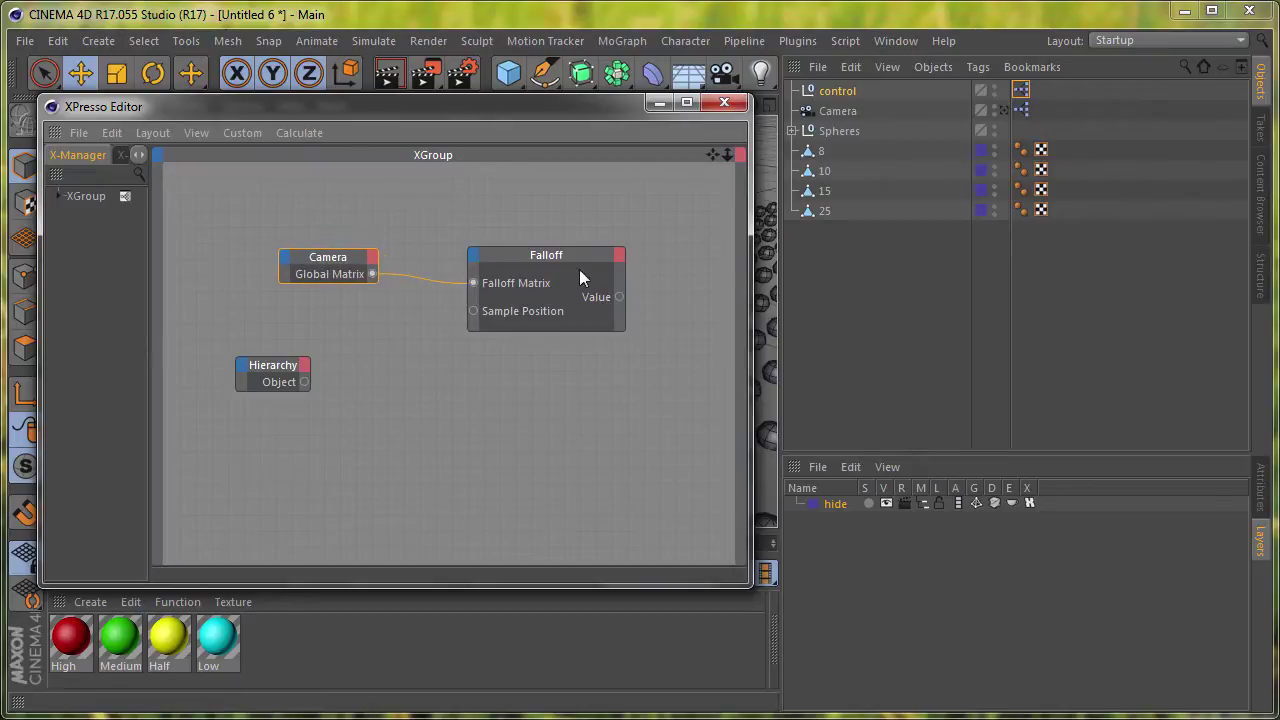
pyautogui.moveTo(553, 255); pyautogui.dragTo(526, 243)
pyautogui.moveTo(286, 366); pyautogui.dragTo(263, 378)
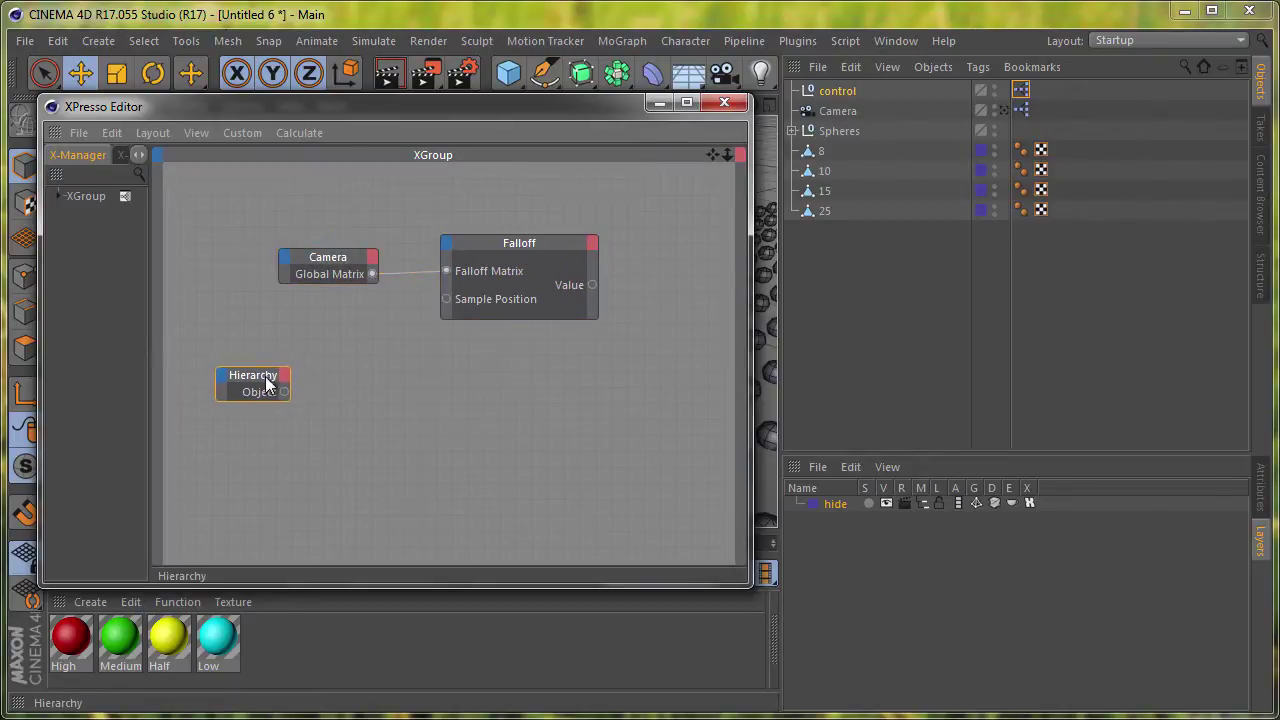
# - Add an Instance node to the XGroup, fed by the Hierarchy node's Object output
pyautogui.click(791, 131)
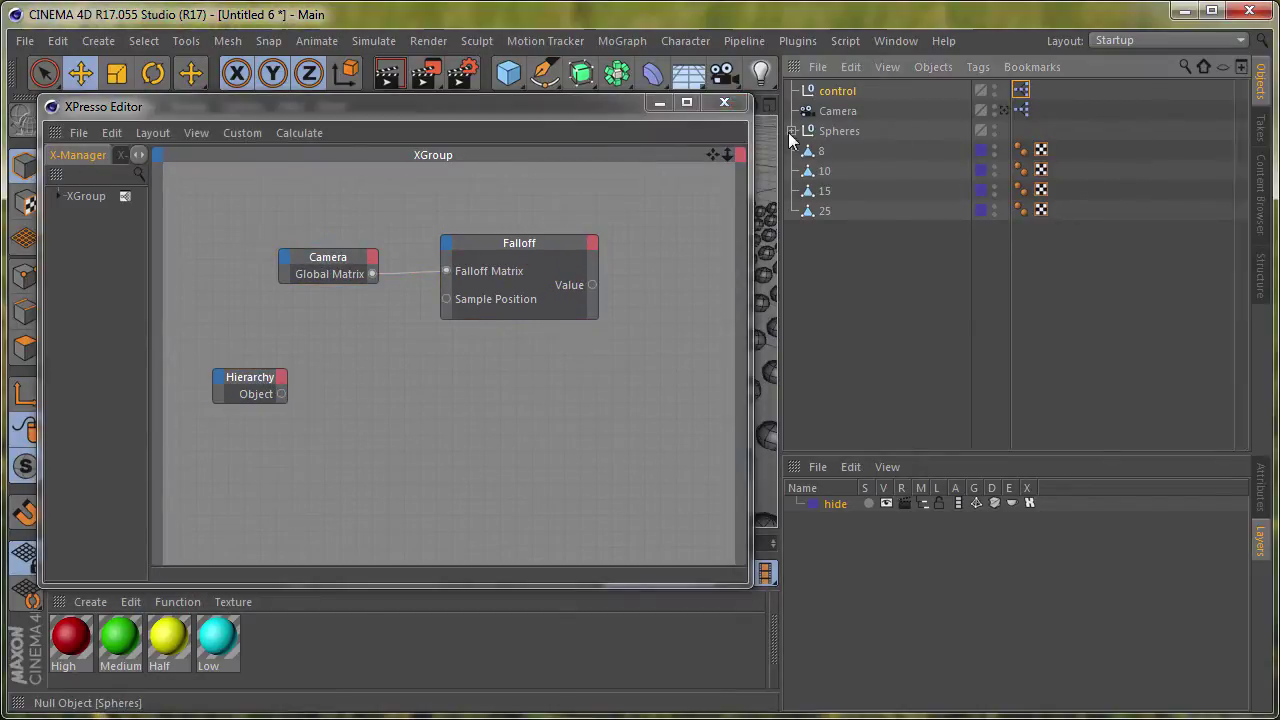
pyautogui.moveTo(392, 381); pyautogui.dragTo(378, 378)
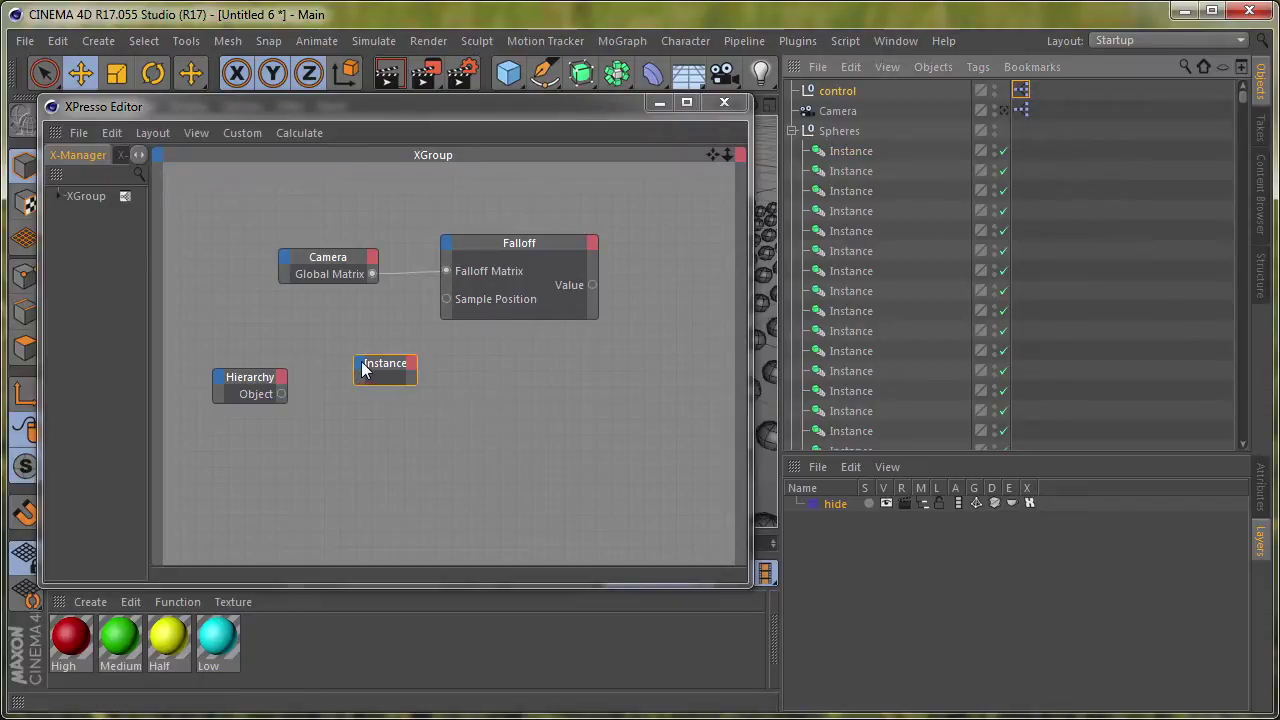
pyautogui.moveTo(283, 395); pyautogui.dragTo(358, 368)
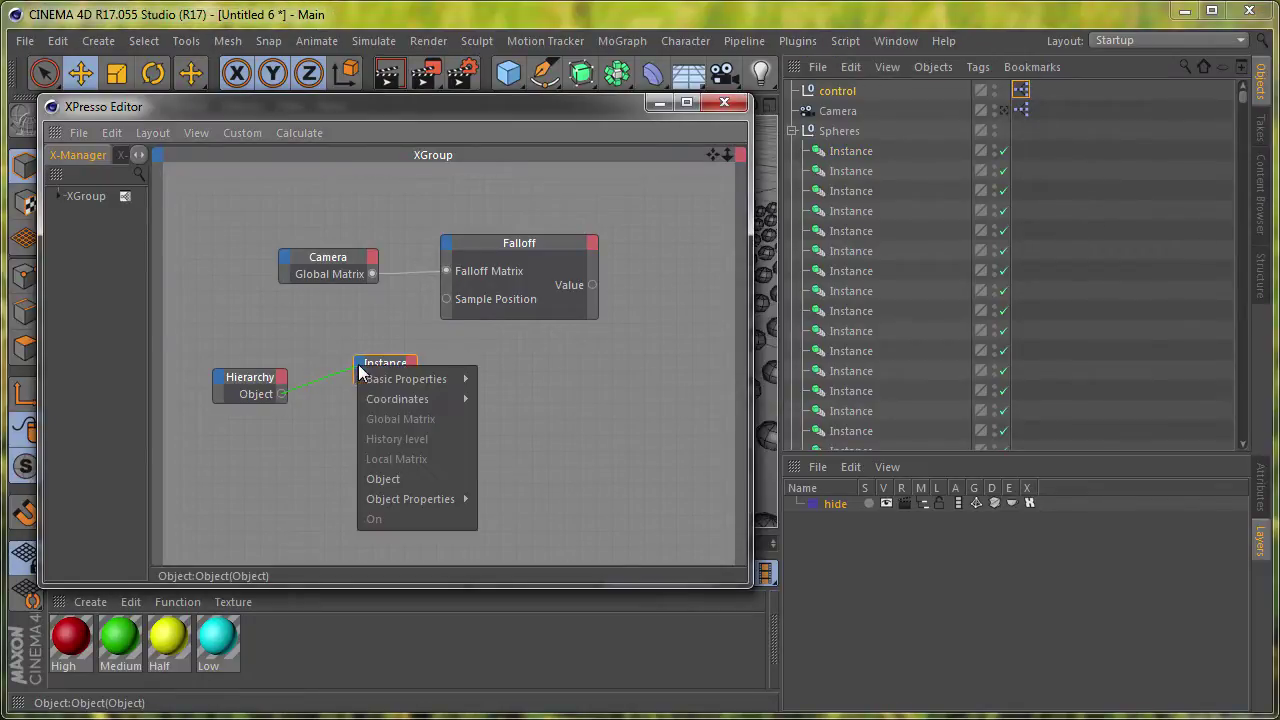
pyautogui.click(395, 478)
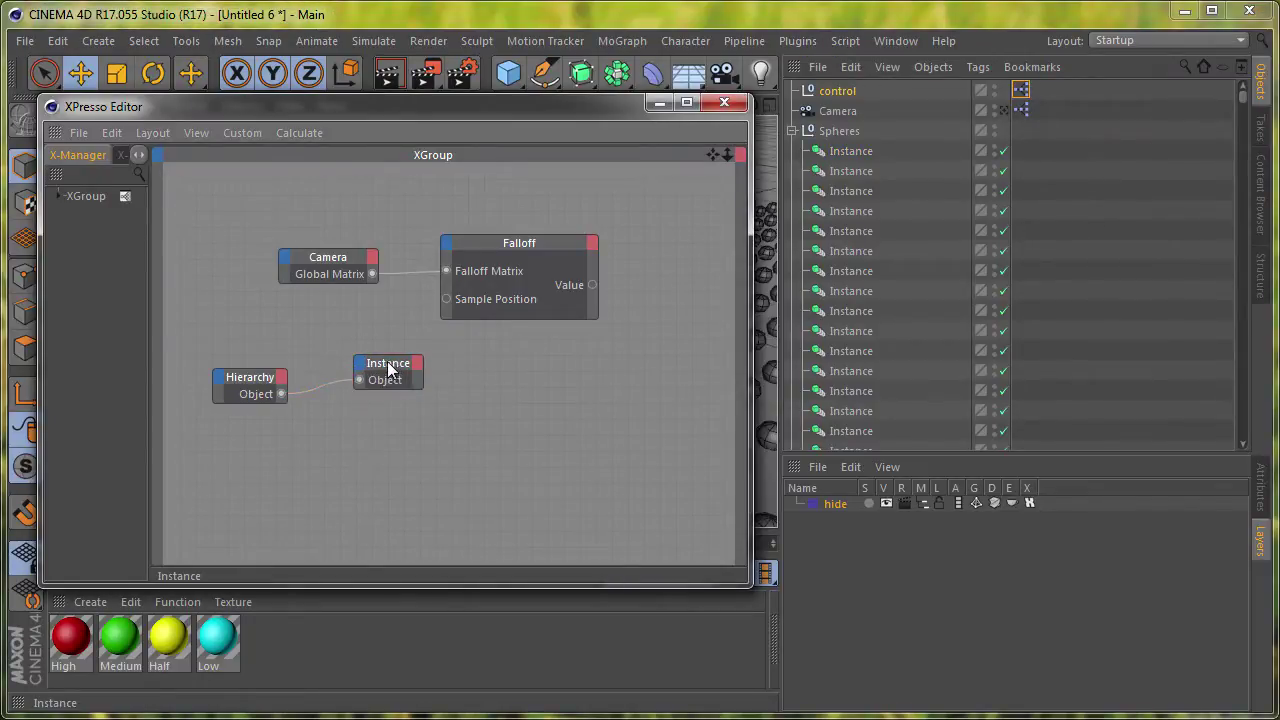
# - Wire the Instance's Global Position into the Falloff's Sample Position, then tidy and enlarge the editor
pyautogui.moveTo(389, 369)
pyautogui.mouseDown()
pyautogui.moveTo(407, 389)
pyautogui.moveTo(376, 382)
pyautogui.mouseUp()
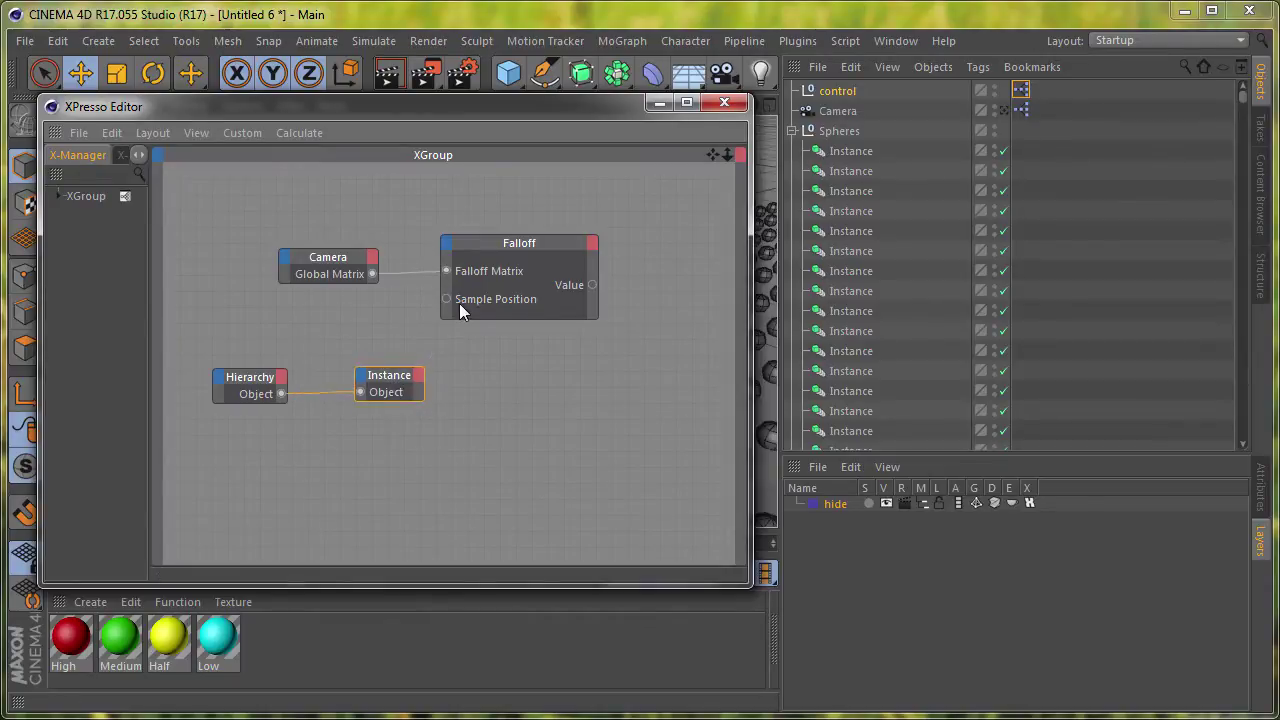
pyautogui.moveTo(446, 299); pyautogui.dragTo(420, 381)
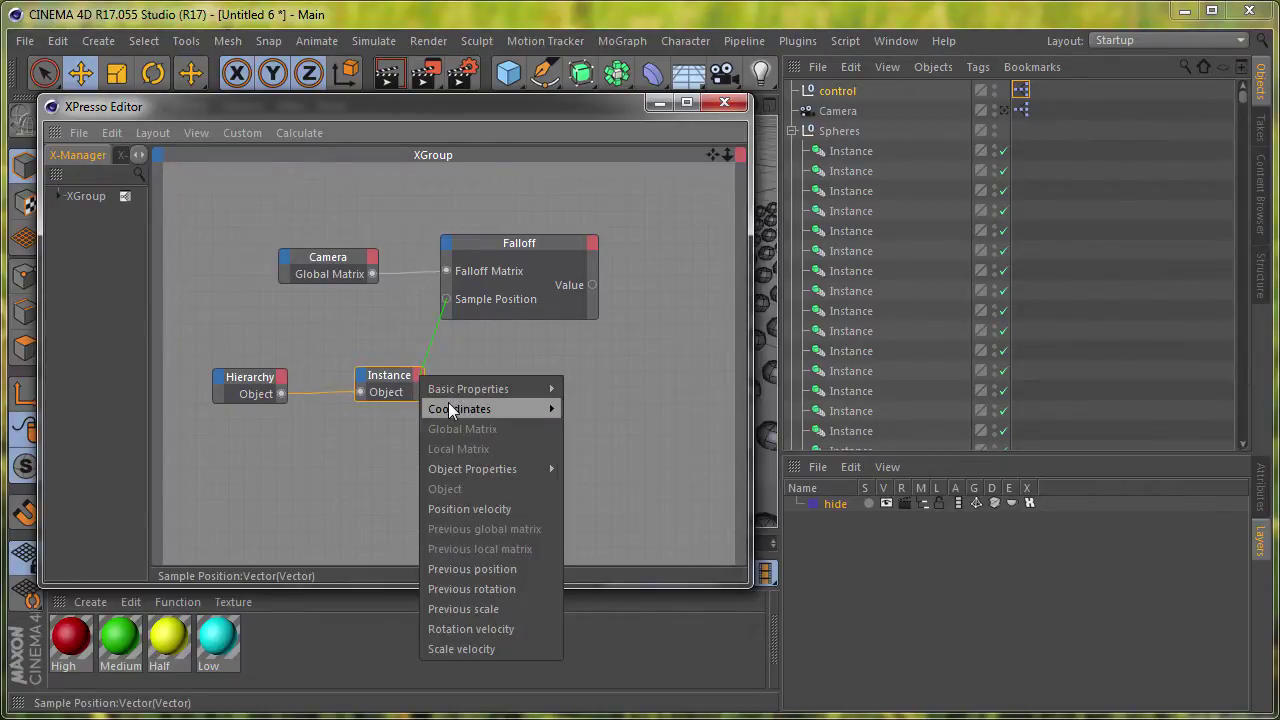
pyautogui.moveTo(605, 429)
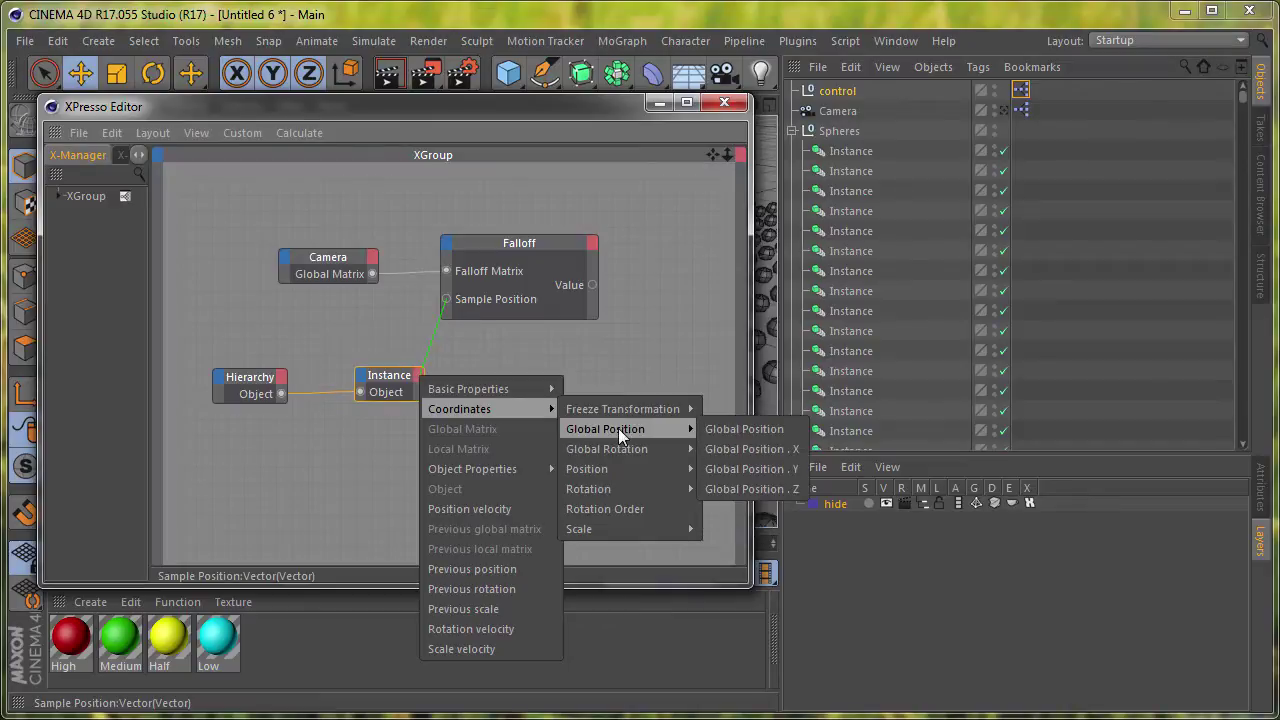
pyautogui.click(764, 429)
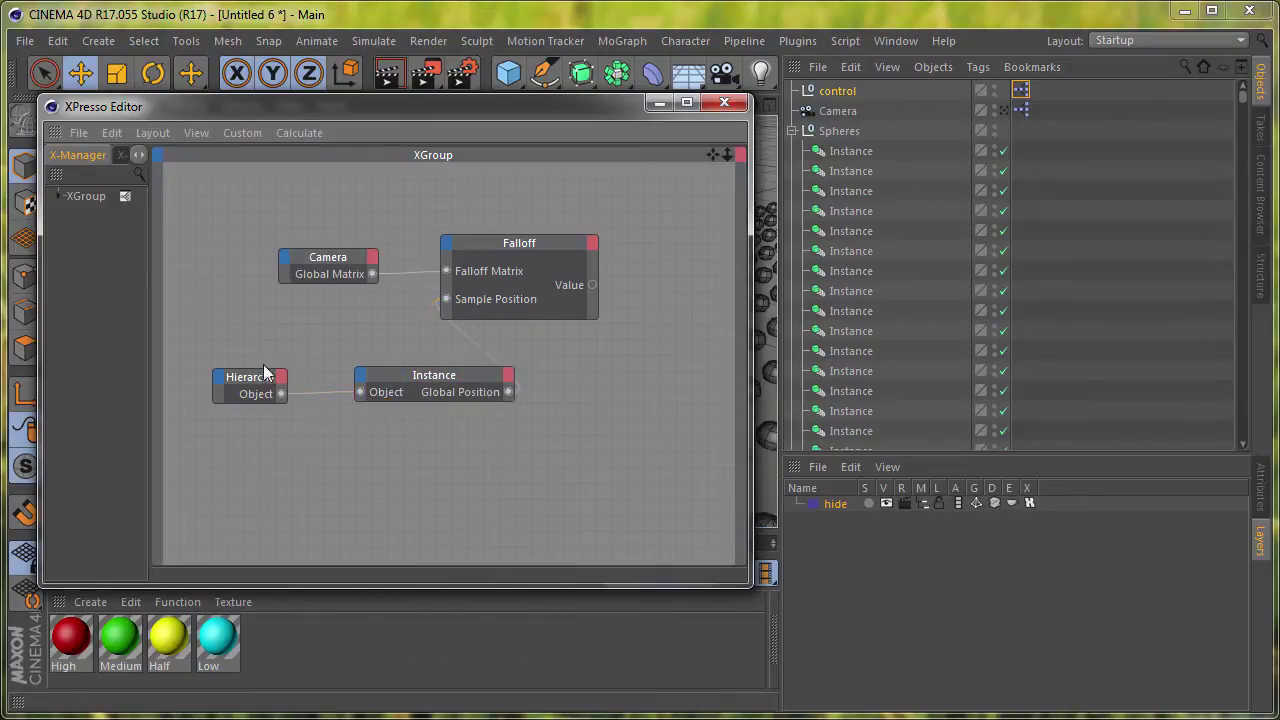
pyautogui.moveTo(428, 382); pyautogui.dragTo(335, 392)
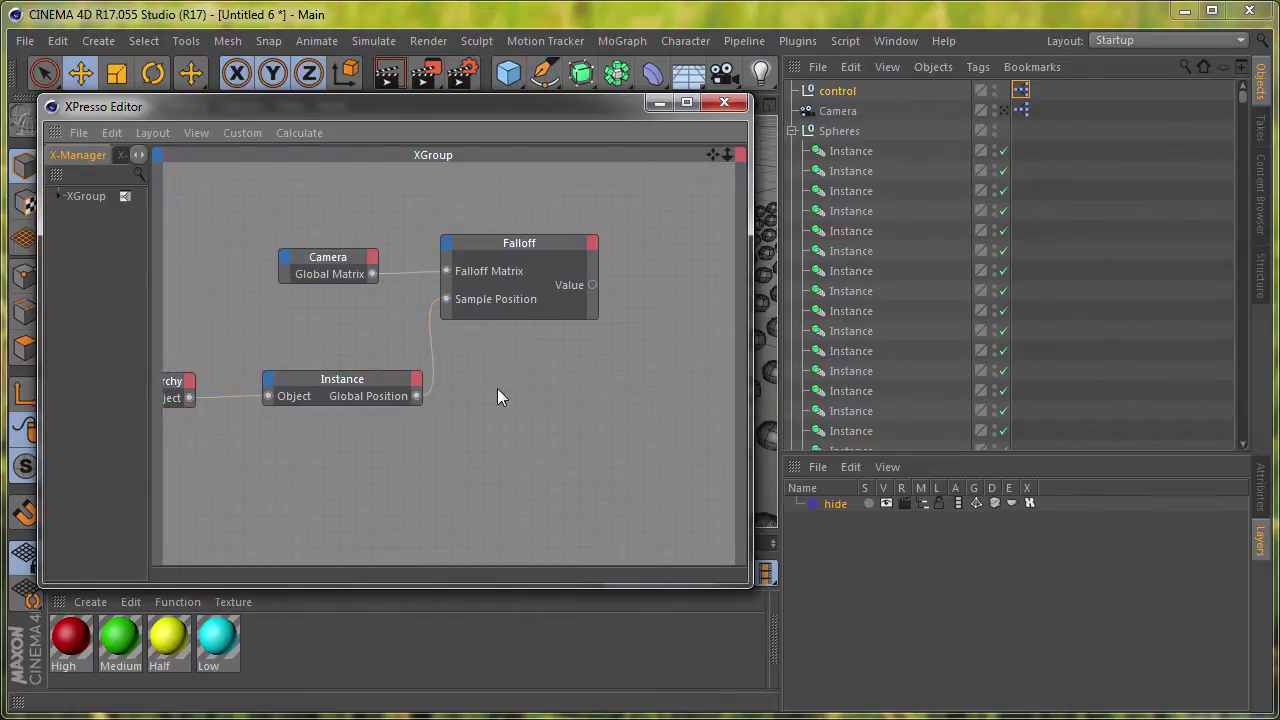
pyautogui.moveTo(389, 104); pyautogui.dragTo(288, 26)
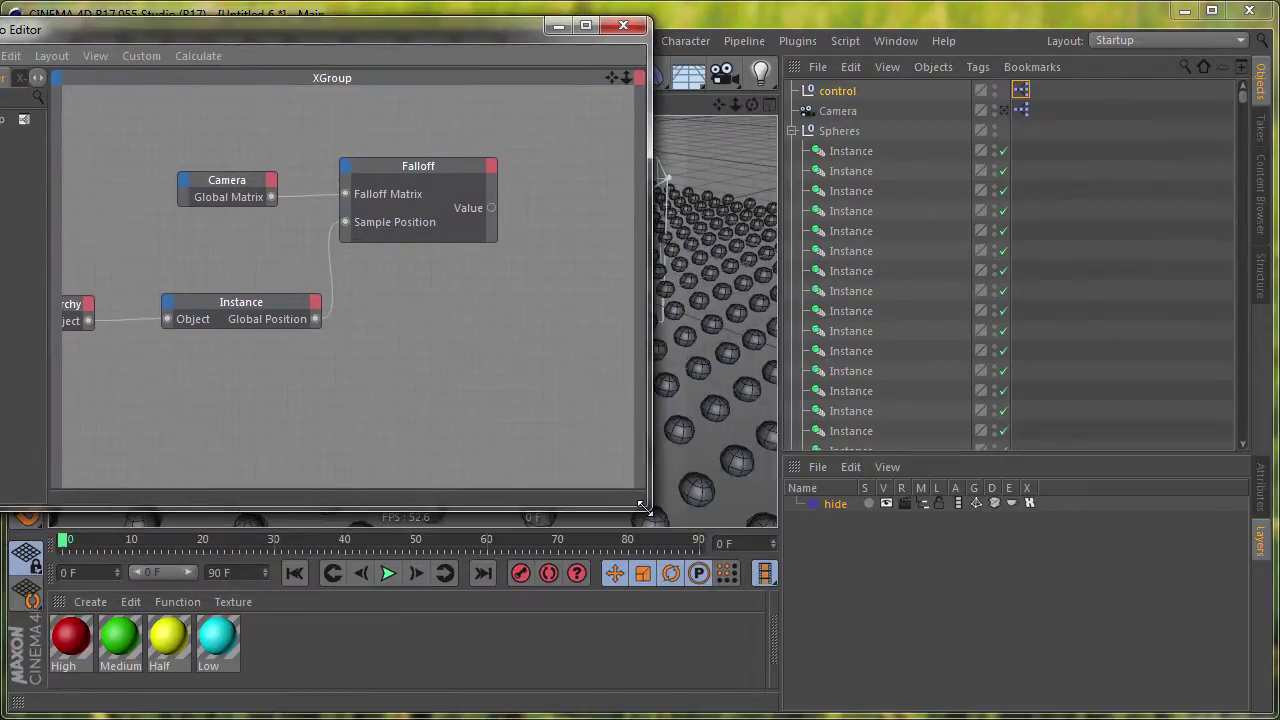
pyautogui.moveTo(650, 508); pyautogui.dragTo(838, 560)
pyautogui.moveTo(364, 327); pyautogui.dragTo(346, 309)
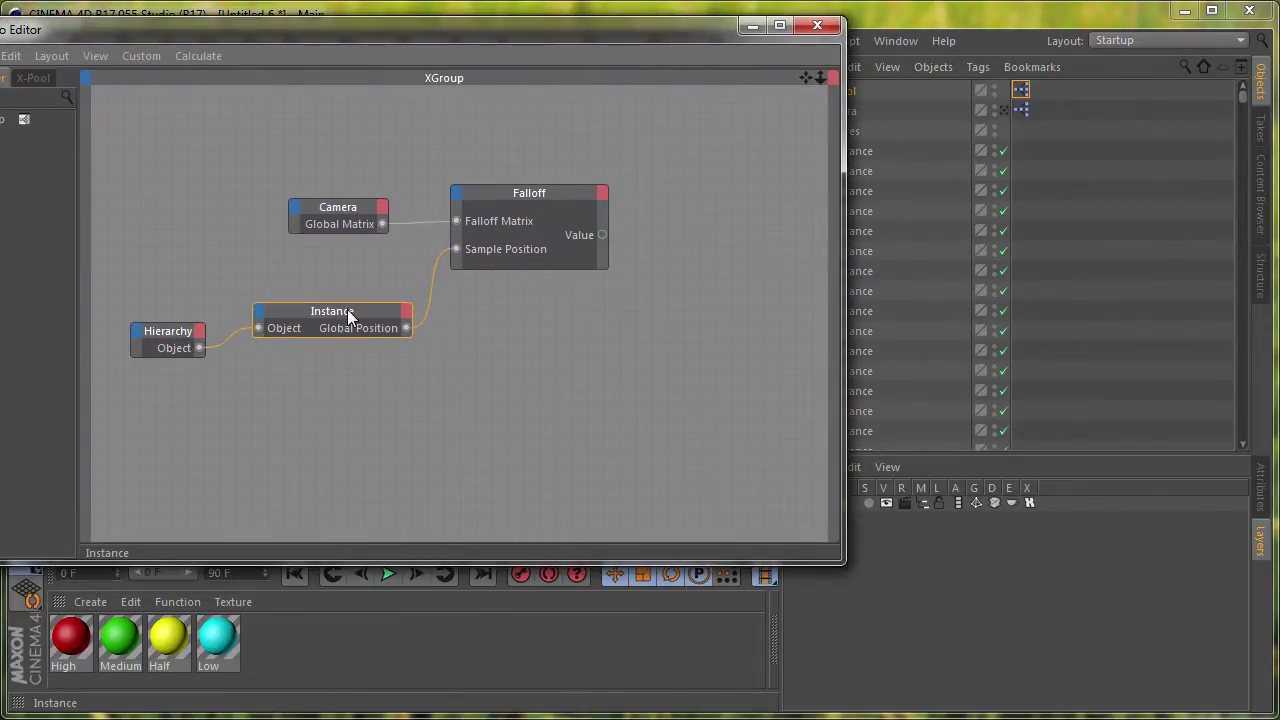
pyautogui.moveTo(604, 235); pyautogui.dragTo(700, 270)
# - Create a Range Mapper node, place it right of the Falloff, and show its parameters
pyautogui.rightClick(531, 127)
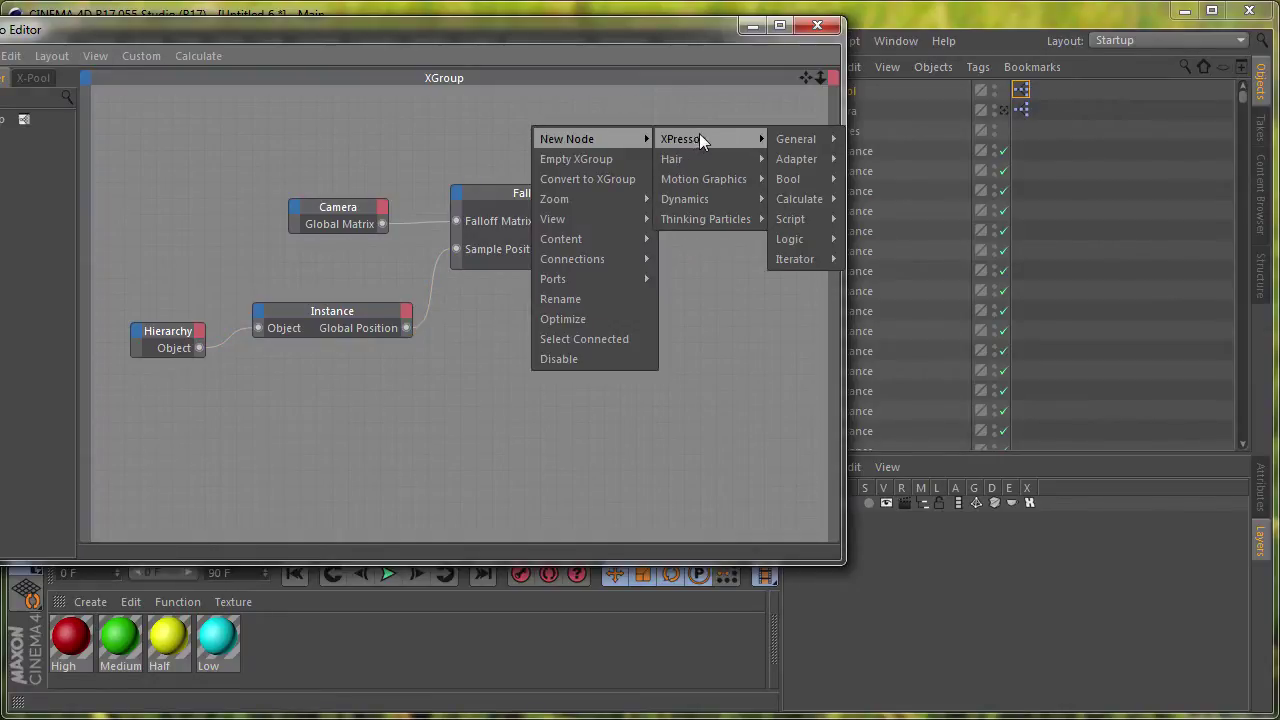
pyautogui.moveTo(799, 199)
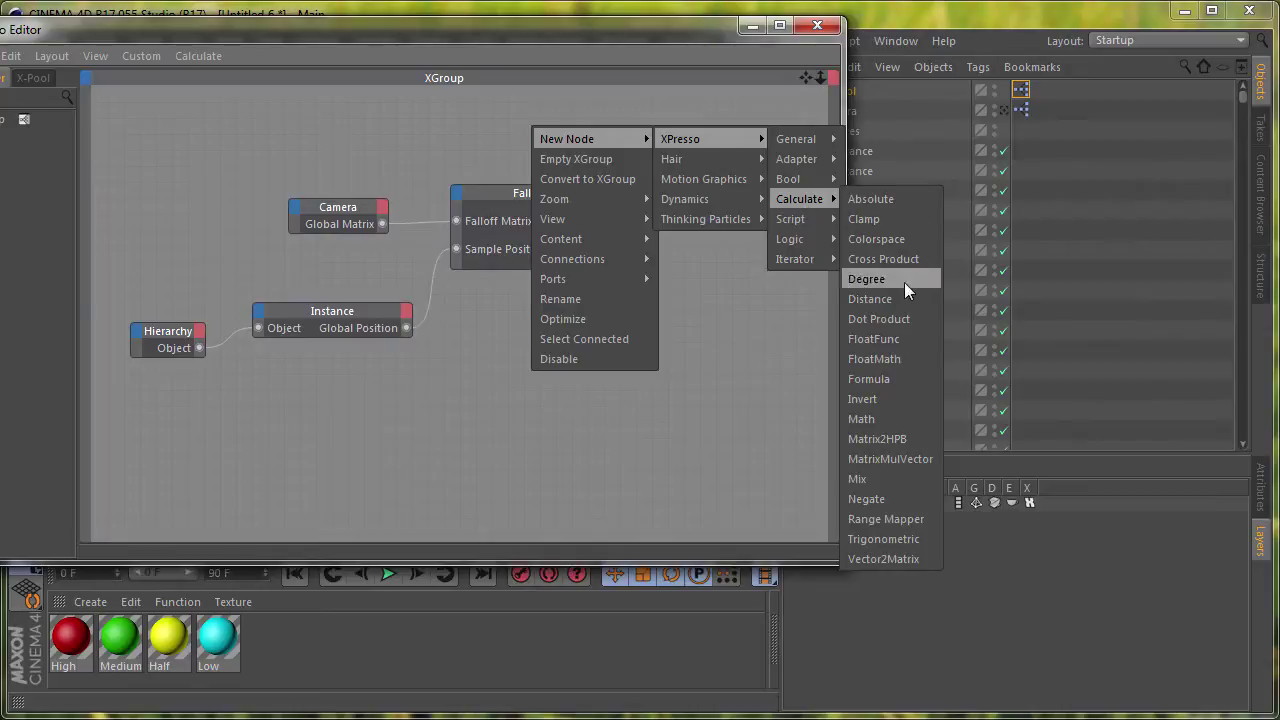
pyautogui.click(886, 519)
pyautogui.moveTo(503, 122)
pyautogui.mouseDown()
pyautogui.moveTo(695, 217)
pyautogui.moveTo(706, 243)
pyautogui.mouseUp()
pyautogui.moveTo(634, 36); pyautogui.dragTo(417, 45)
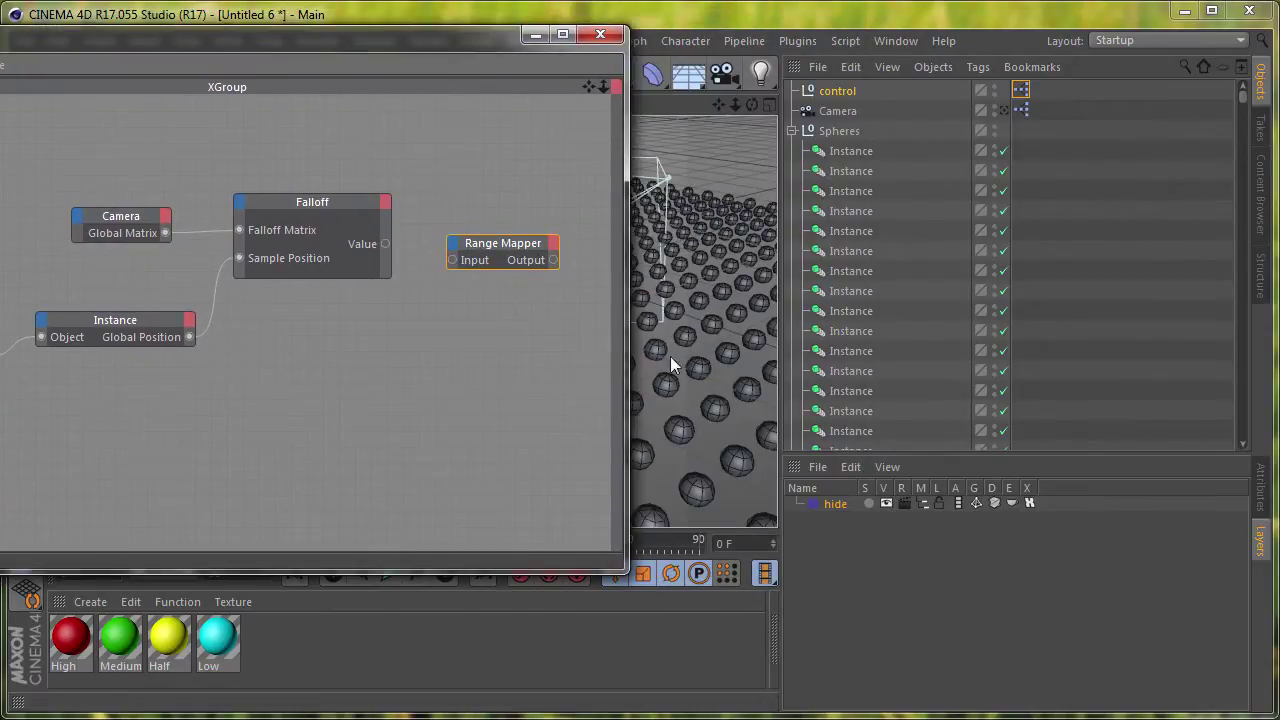
pyautogui.click(1266, 497)
pyautogui.moveTo(1026, 455); pyautogui.dragTo(1001, 261)
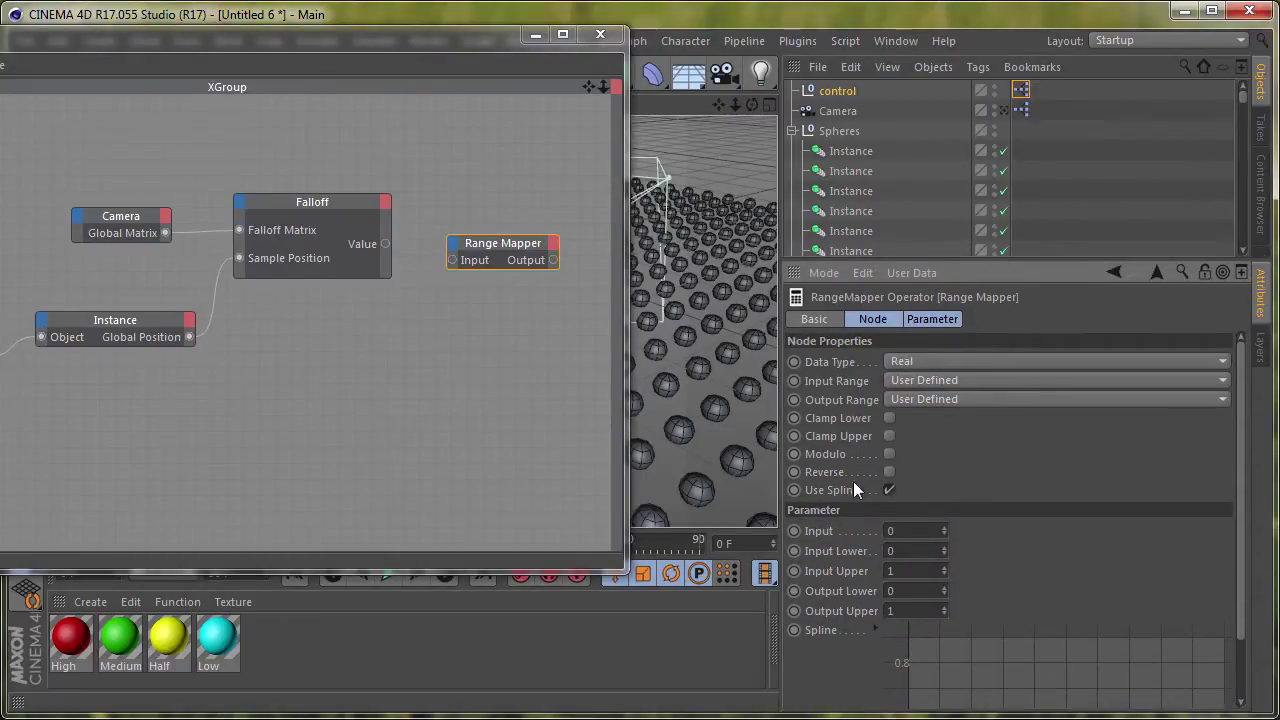
# - Feed the Falloff's Value into the Range Mapper Input with ranges 0 to 1
pyautogui.moveTo(447, 258); pyautogui.dragTo(386, 242)
pyautogui.moveTo(509, 245); pyautogui.dragTo(506, 234)
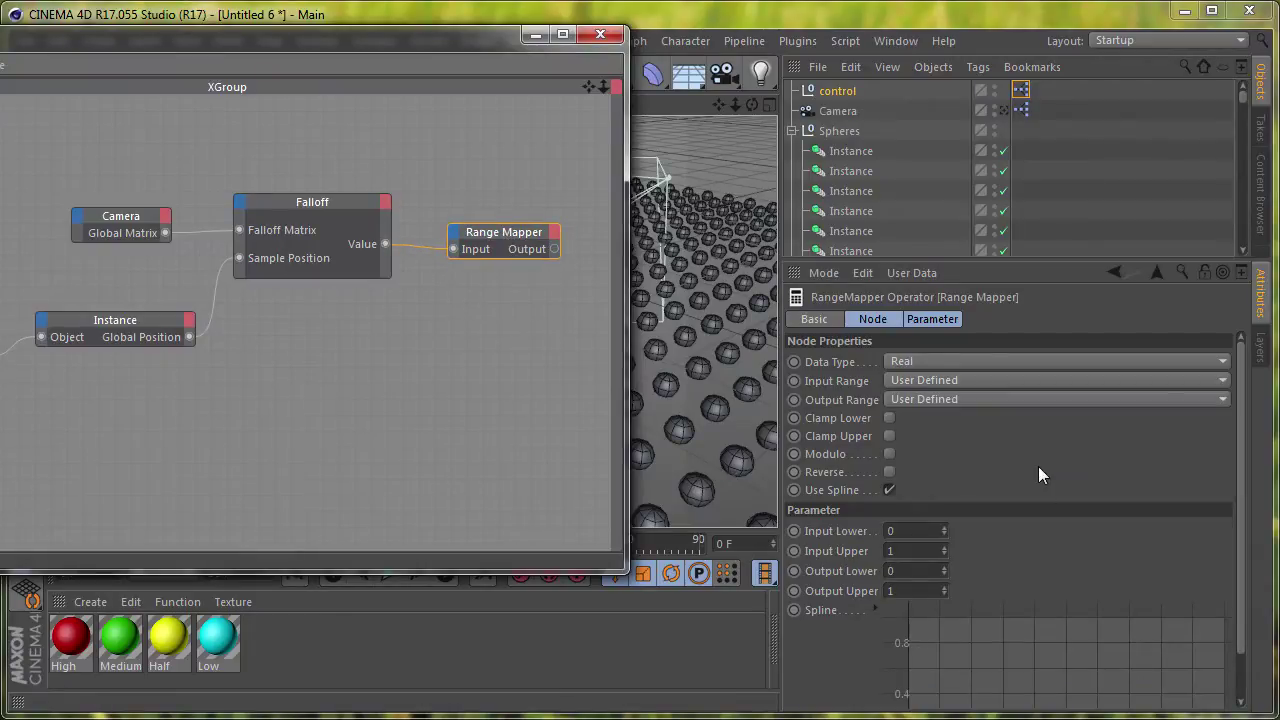
pyautogui.doubleClick(906, 533)
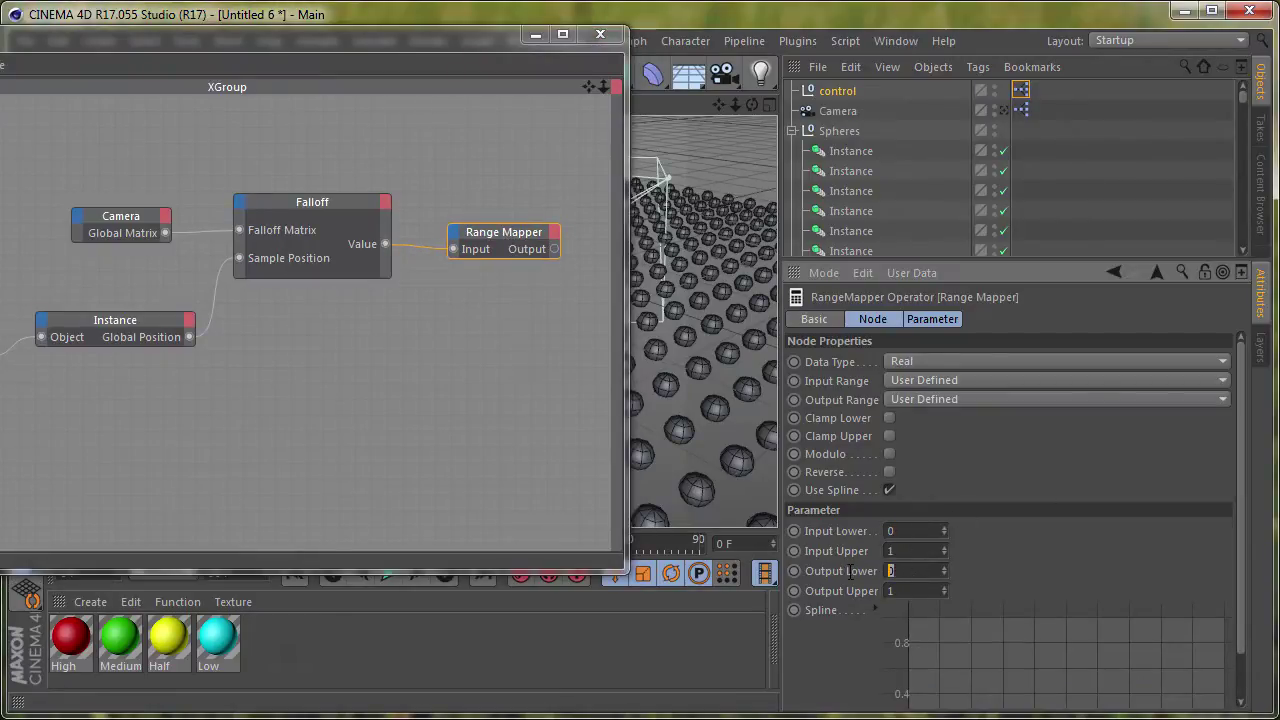
pyautogui.press('Return')
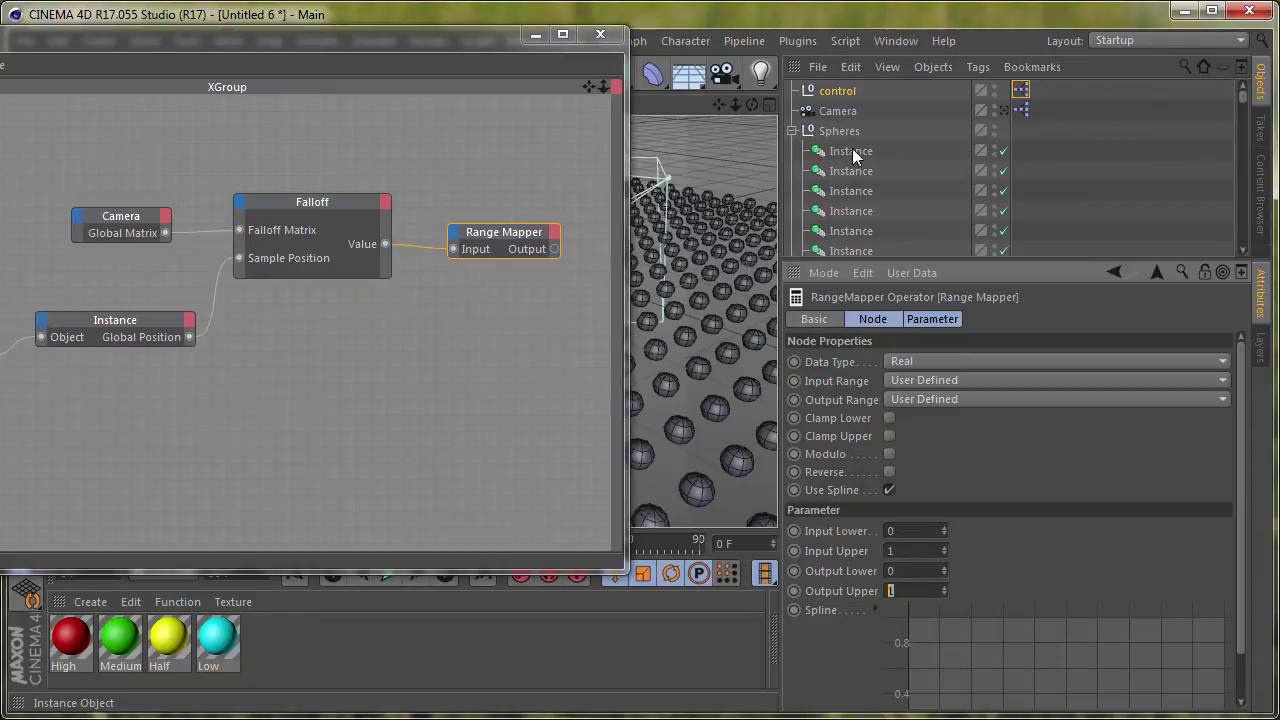
pyautogui.click(500, 358)
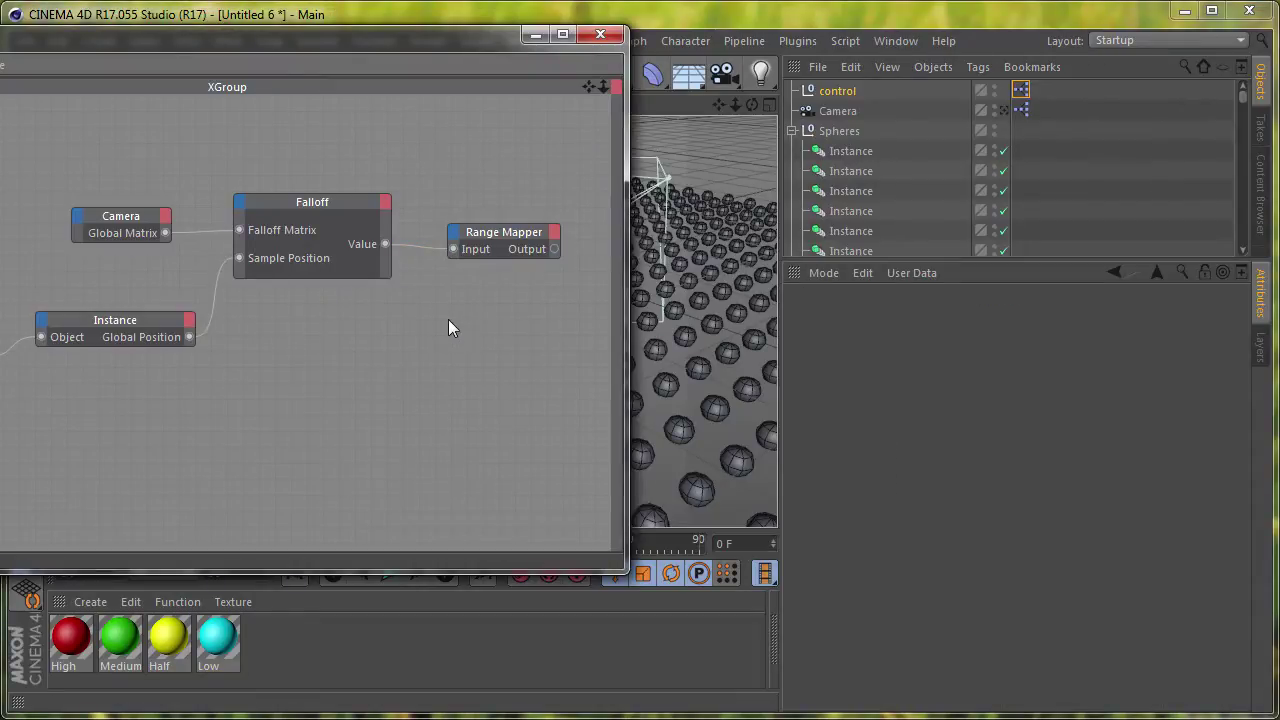
# - Create a Link List node below the Range Mapper
pyautogui.rightClick(340, 315)
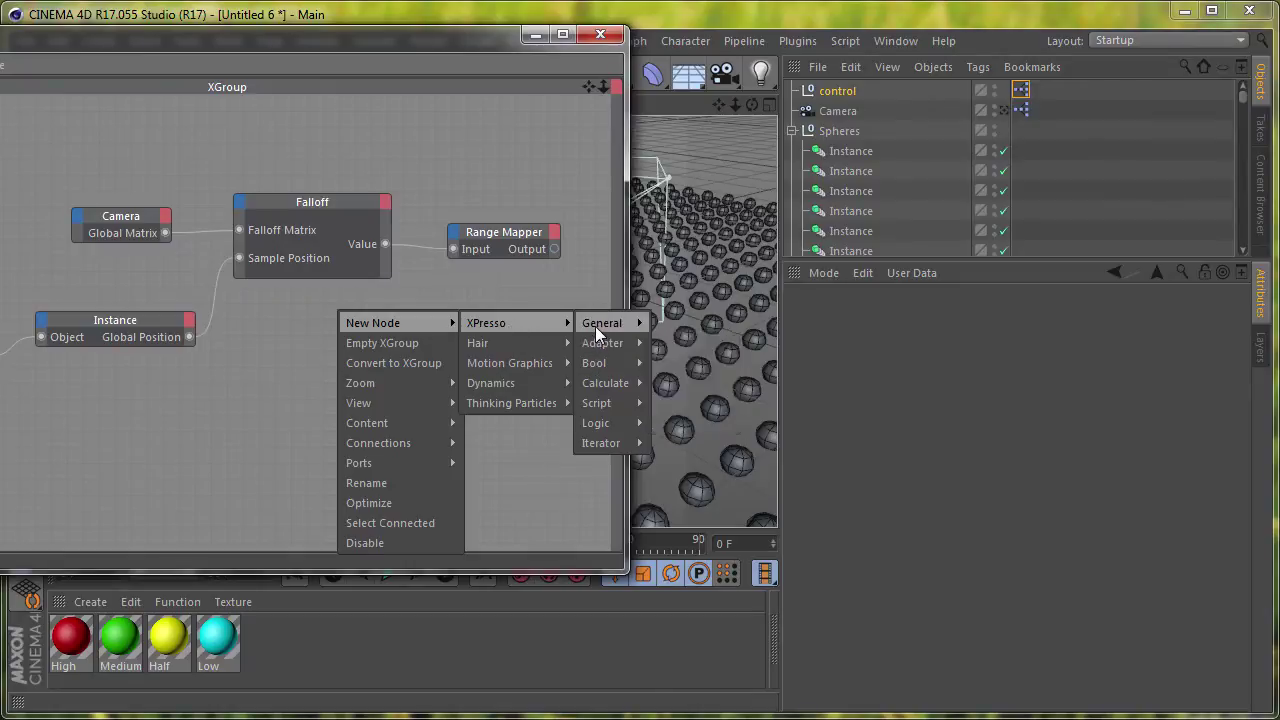
pyautogui.moveTo(603, 323)
pyautogui.click(727, 387)
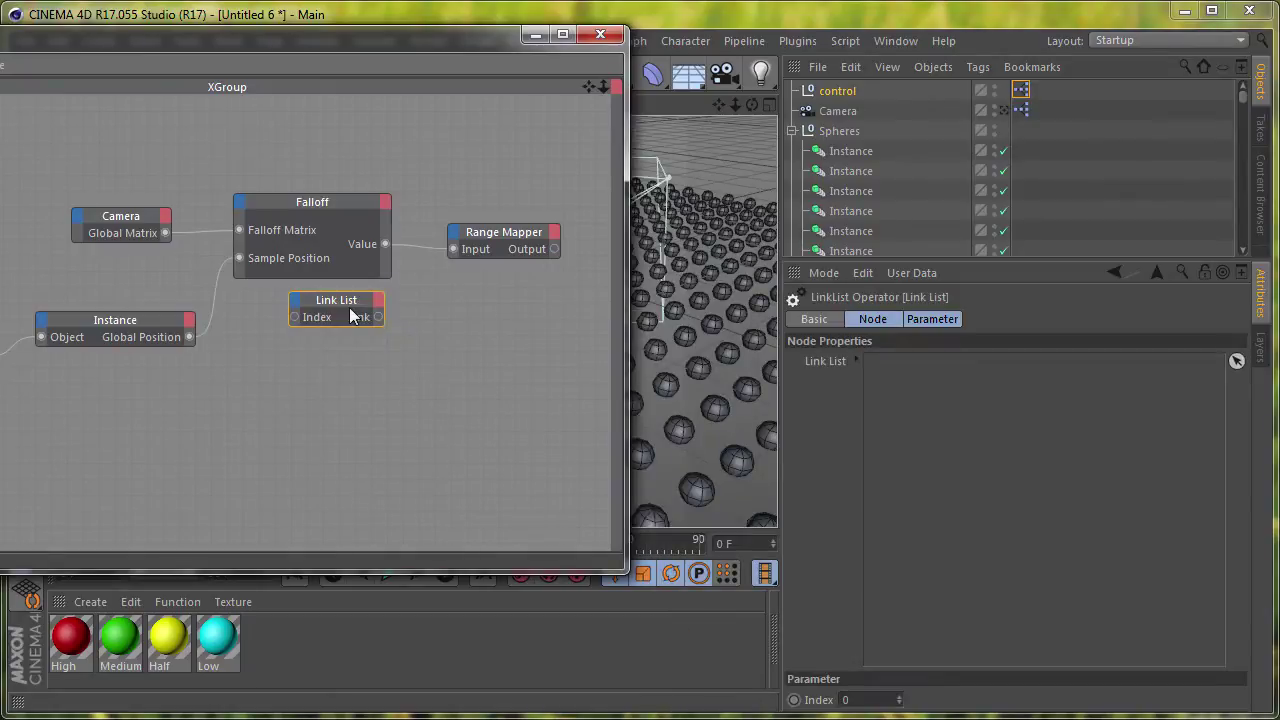
pyautogui.moveTo(350, 316); pyautogui.dragTo(528, 352)
# - Pick spheres 8 and 10 into the Link List's object list
pyautogui.click(792, 131)
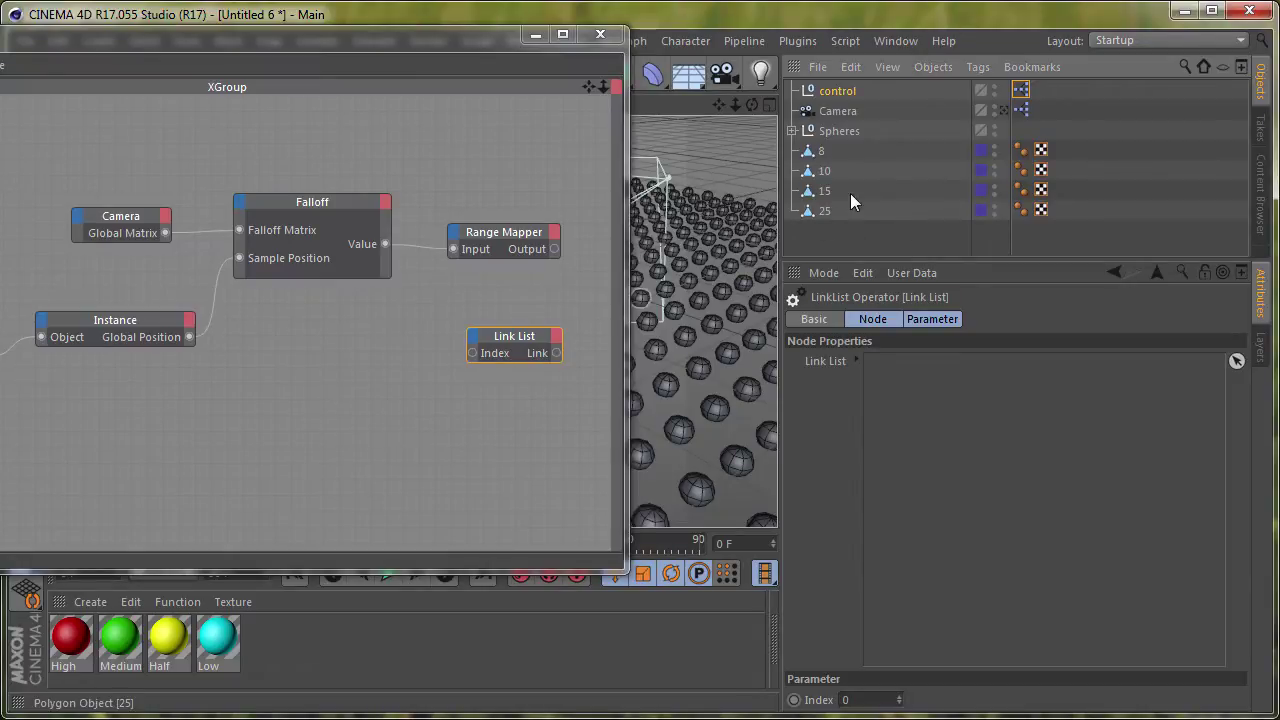
pyautogui.click(1236, 361)
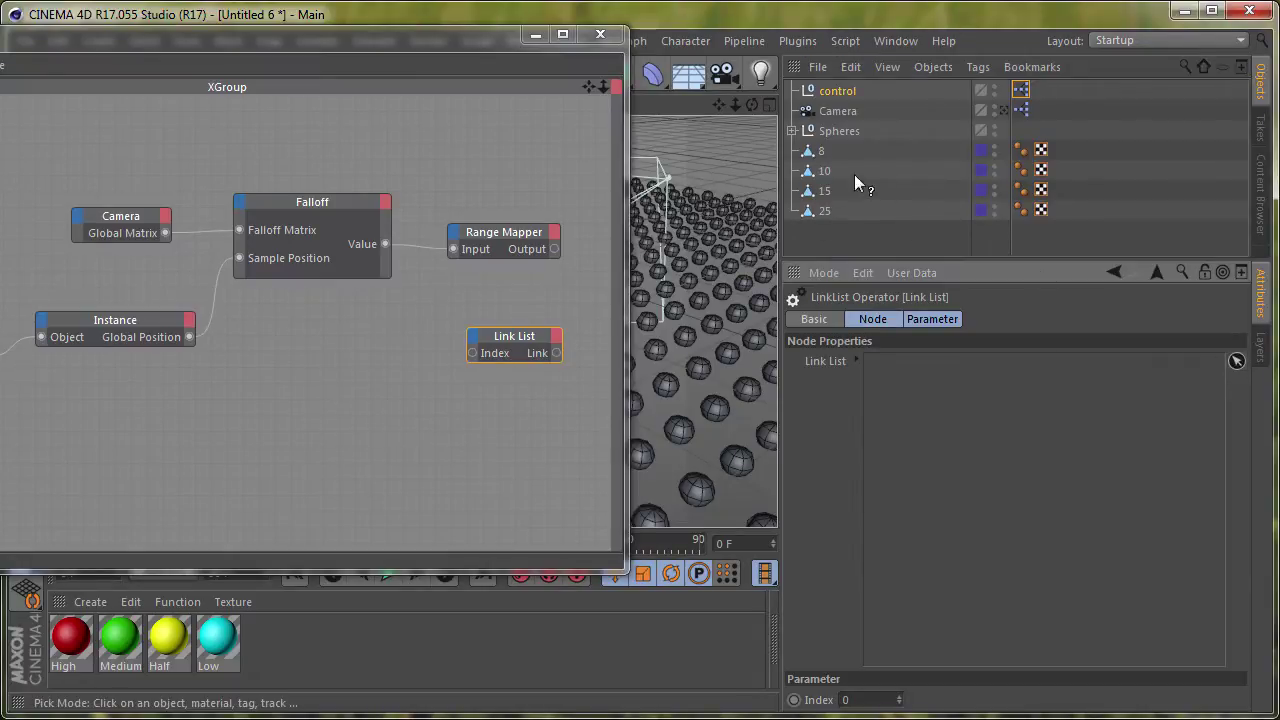
pyautogui.click(819, 153)
pyautogui.click(825, 171)
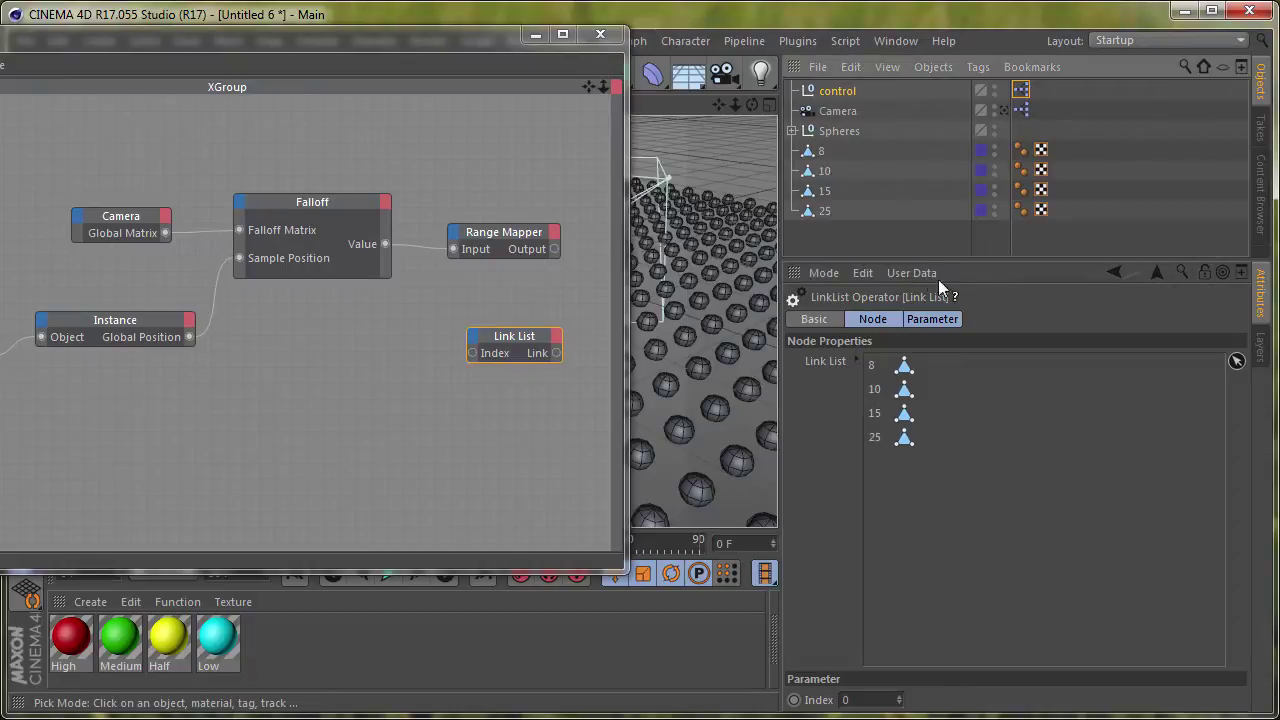
pyautogui.press('Escape')
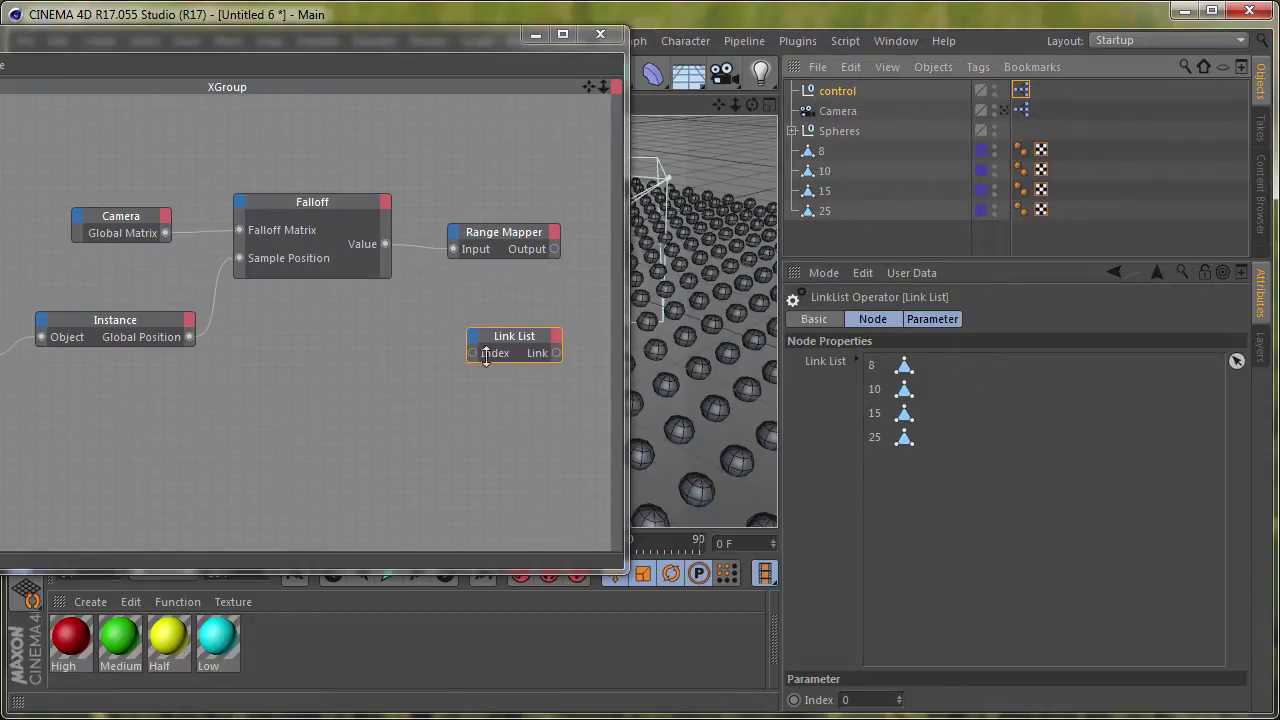
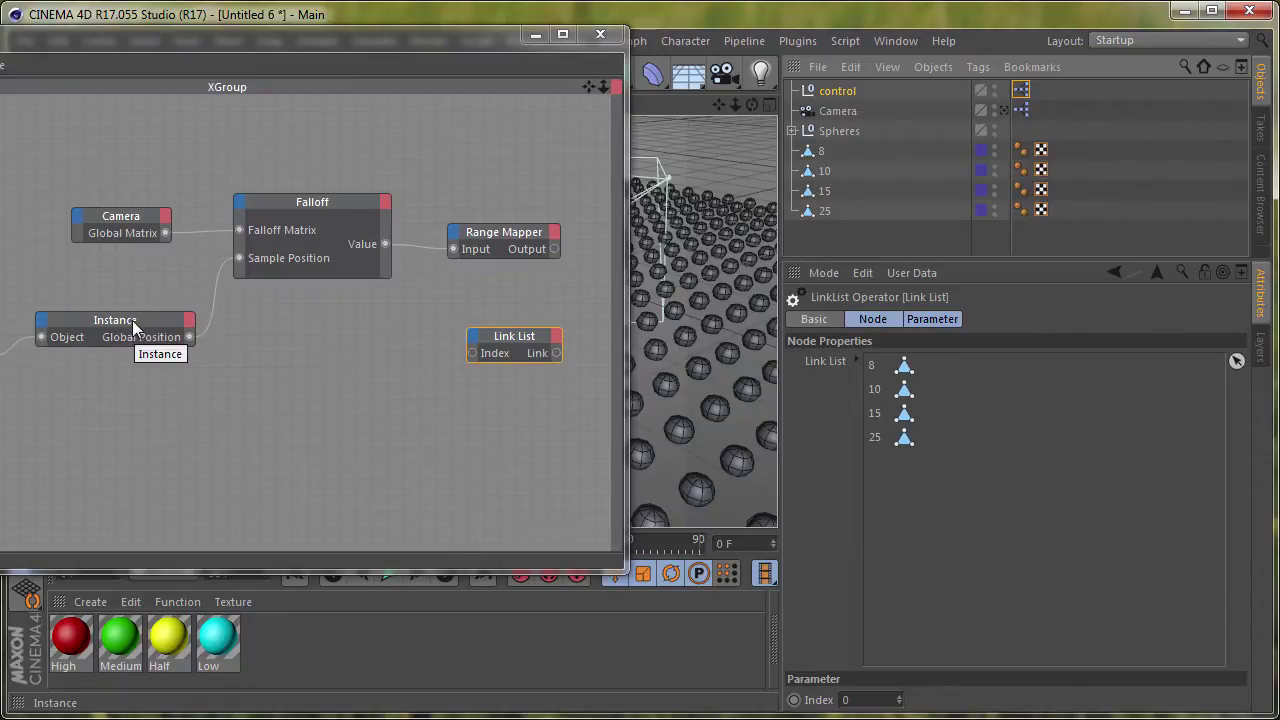
# - Duplicate the Instance node, wiring Range Mapper to Link List Index and Hierarchy to its Object
pyautogui.keyDown('ctrl'); pyautogui.moveTo(137, 328); pyautogui.dragTo(440, 390); pyautogui.keyUp('ctrl')
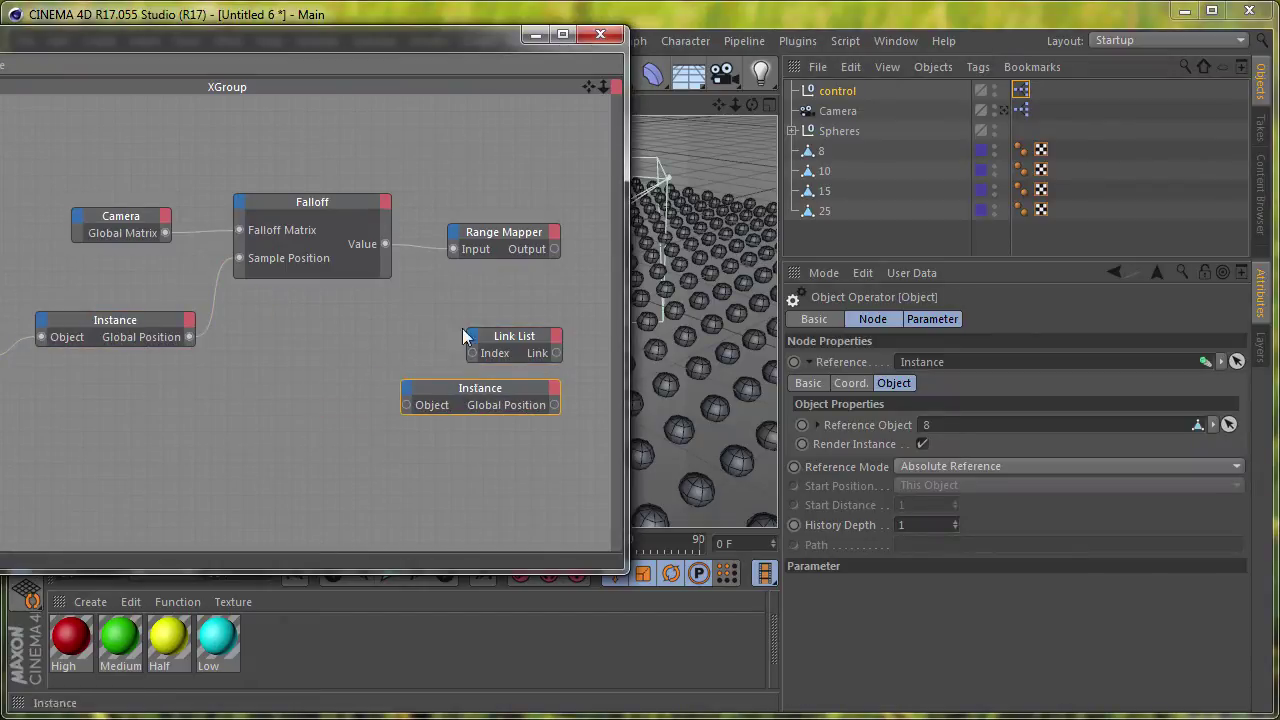
pyautogui.moveTo(343, 48)
pyautogui.mouseDown()
pyautogui.moveTo(531, 78)
pyautogui.moveTo(591, 46)
pyautogui.mouseUp()
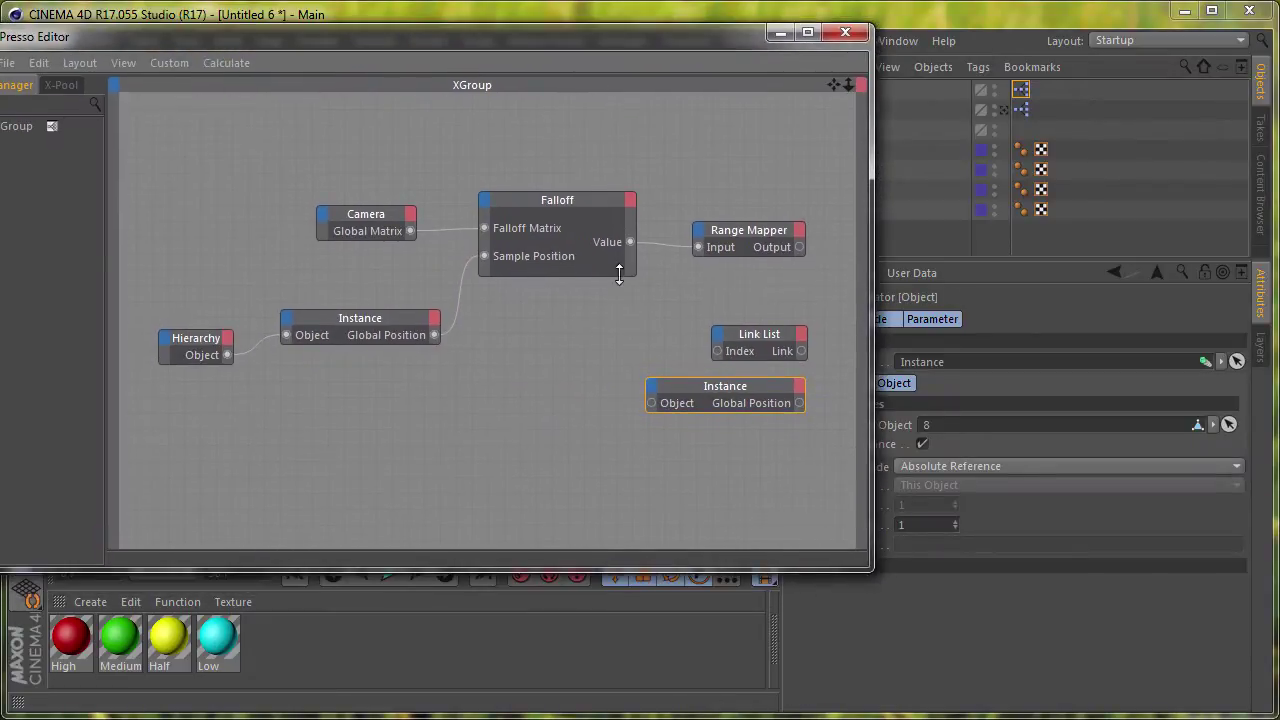
pyautogui.moveTo(755, 418); pyautogui.dragTo(680, 358, button='middle')
pyautogui.moveTo(645, 333); pyautogui.dragTo(723, 341)
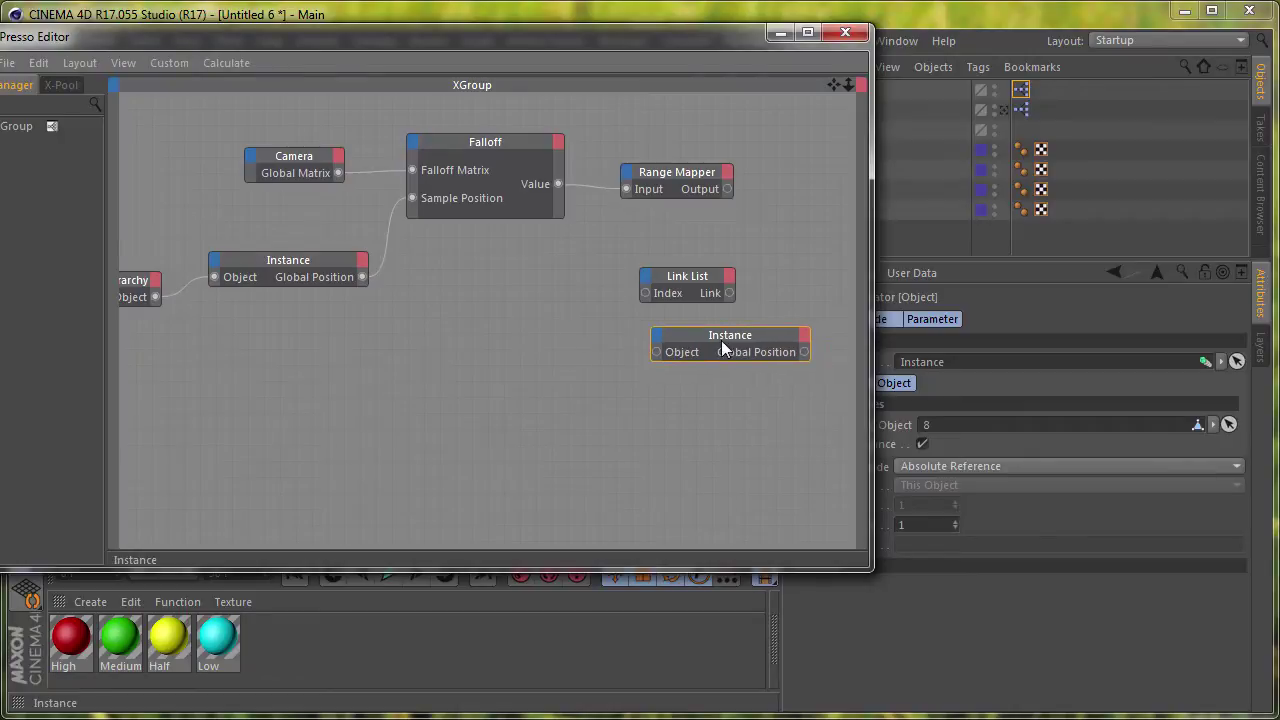
pyautogui.moveTo(674, 276); pyautogui.dragTo(752, 255)
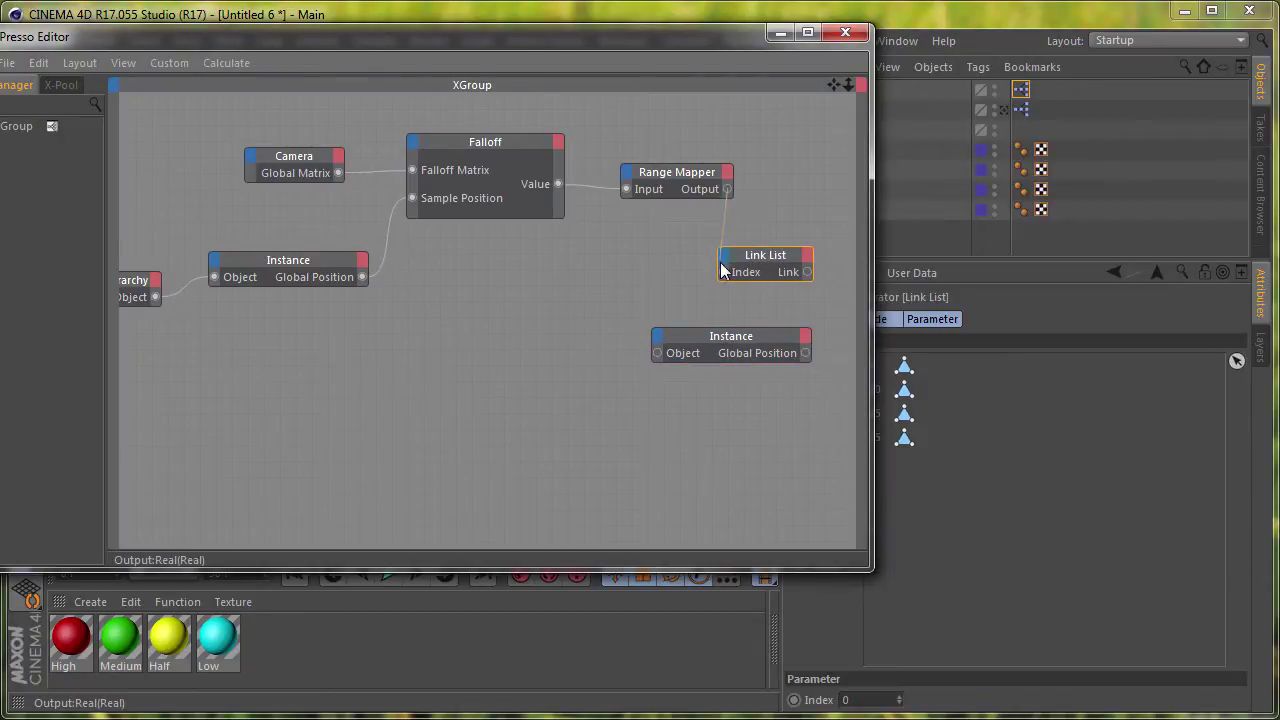
pyautogui.moveTo(730, 190); pyautogui.dragTo(723, 272)
pyautogui.moveTo(659, 352); pyautogui.dragTo(155, 297)
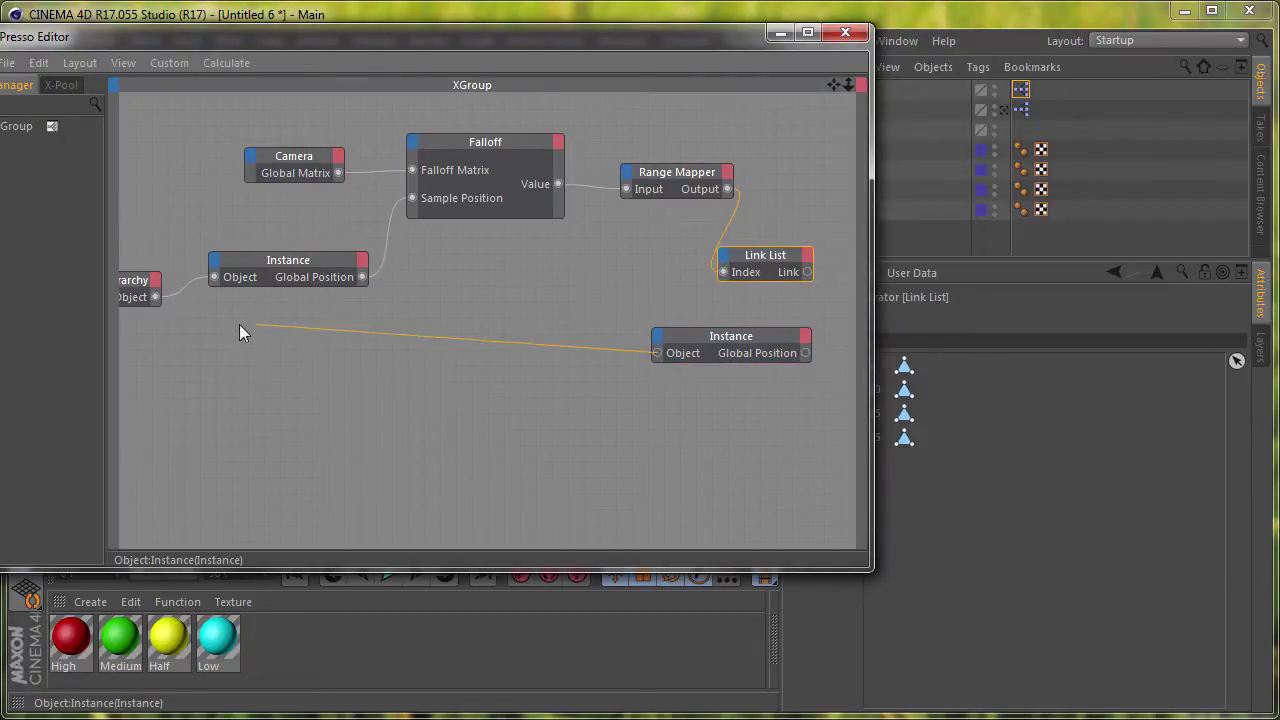
# - Swap the new Instance node's Global Position output for a Reference Object input
pyautogui.click(804, 353)
pyautogui.moveTo(698, 338); pyautogui.dragTo(721, 338)
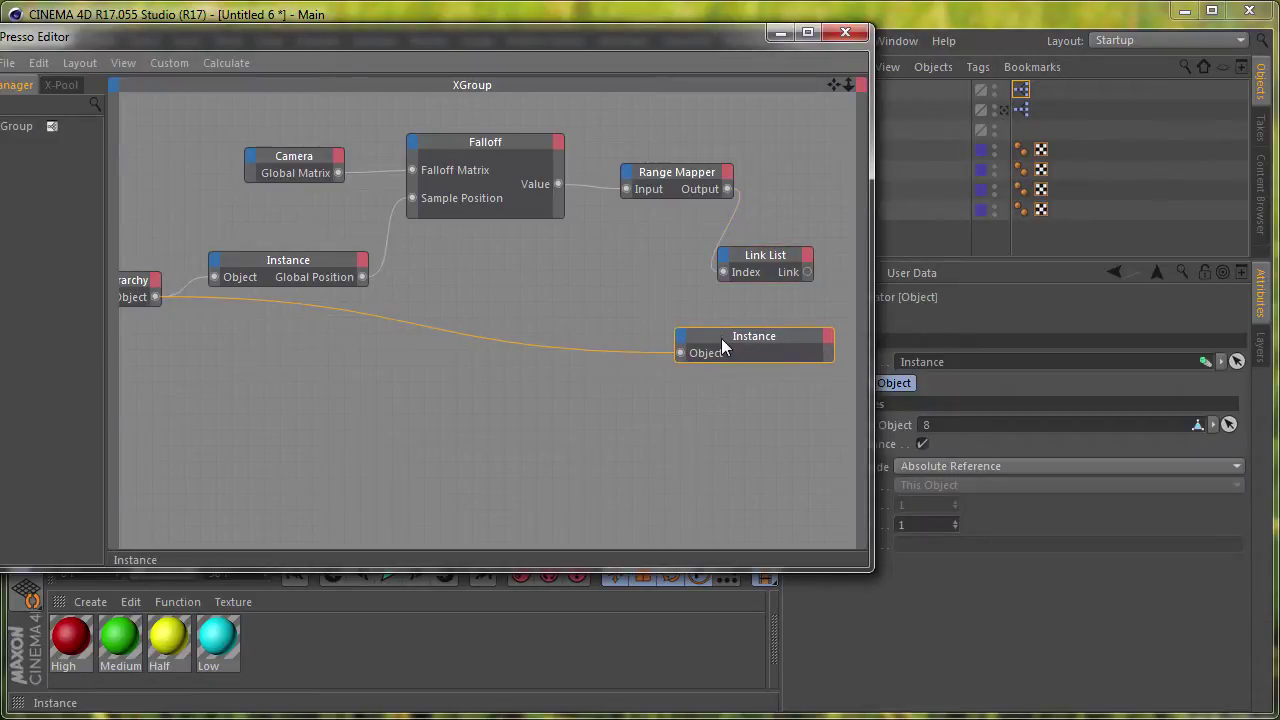
pyautogui.moveTo(681, 47); pyautogui.dragTo(557, 43)
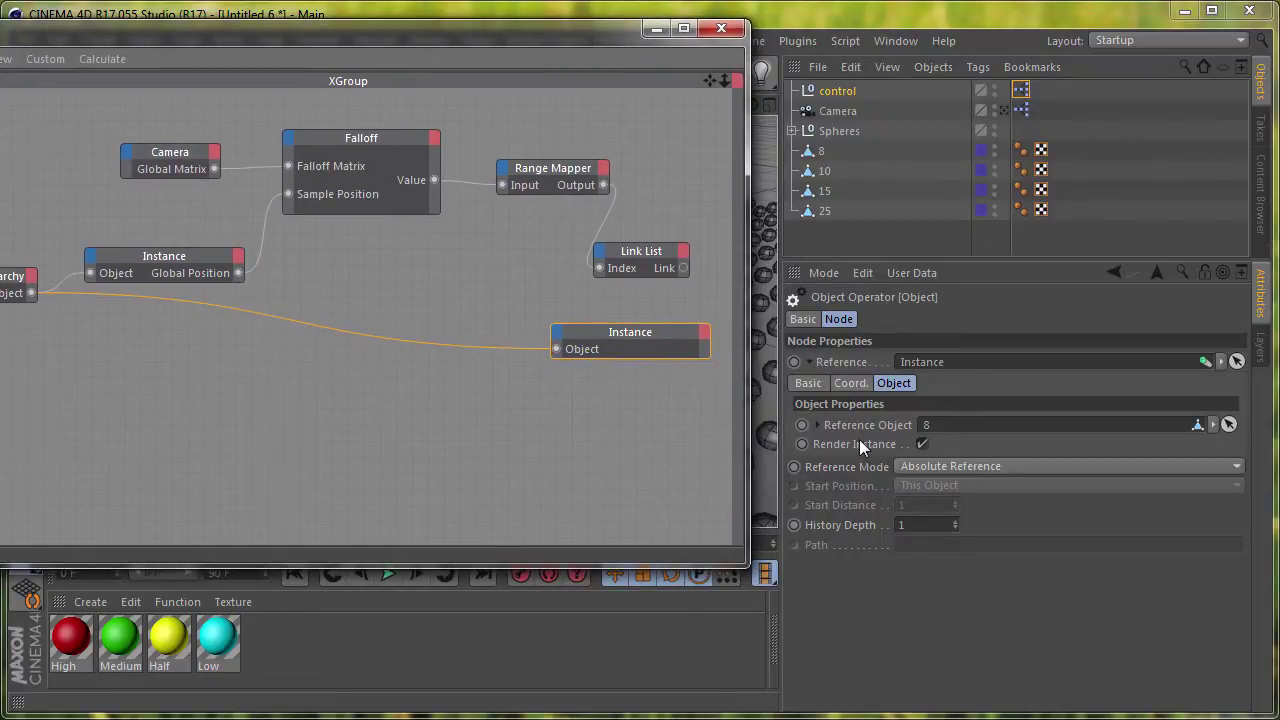
pyautogui.moveTo(866, 425); pyautogui.dragTo(563, 361)
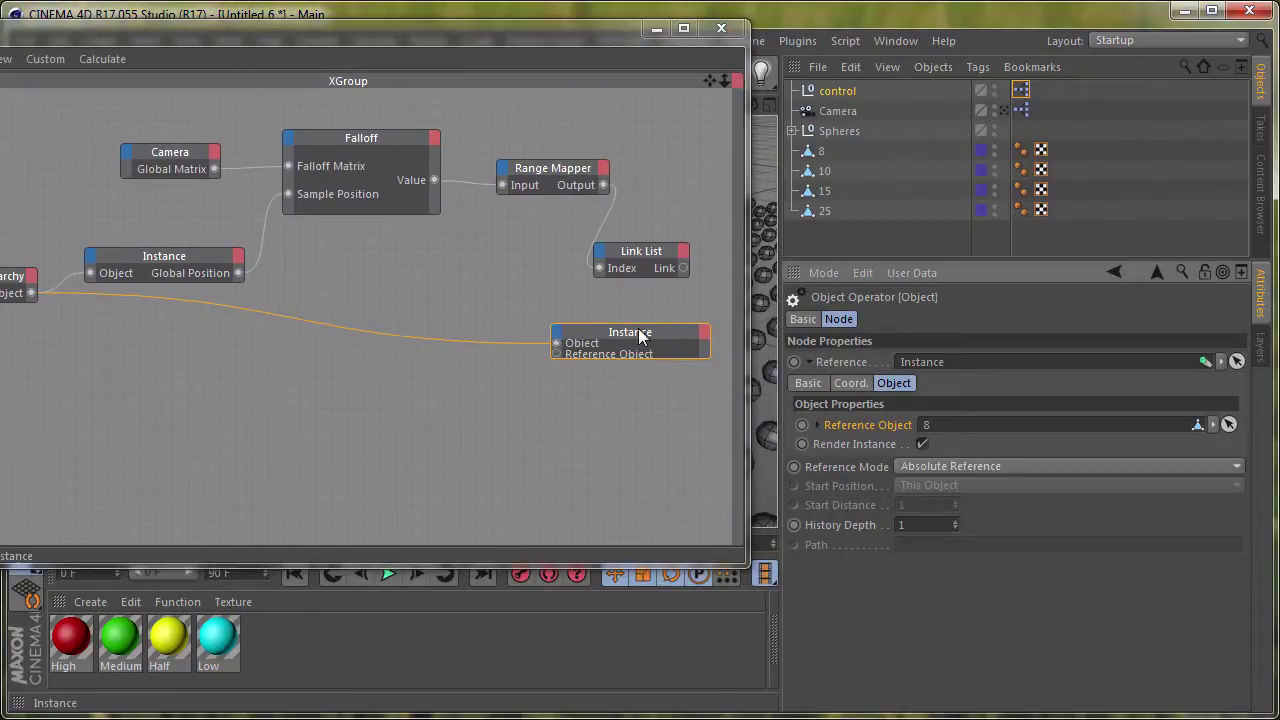
# - Connect the Link List output to the second Instance's Reference Object, then select the Range Mapper
pyautogui.click(652, 251)
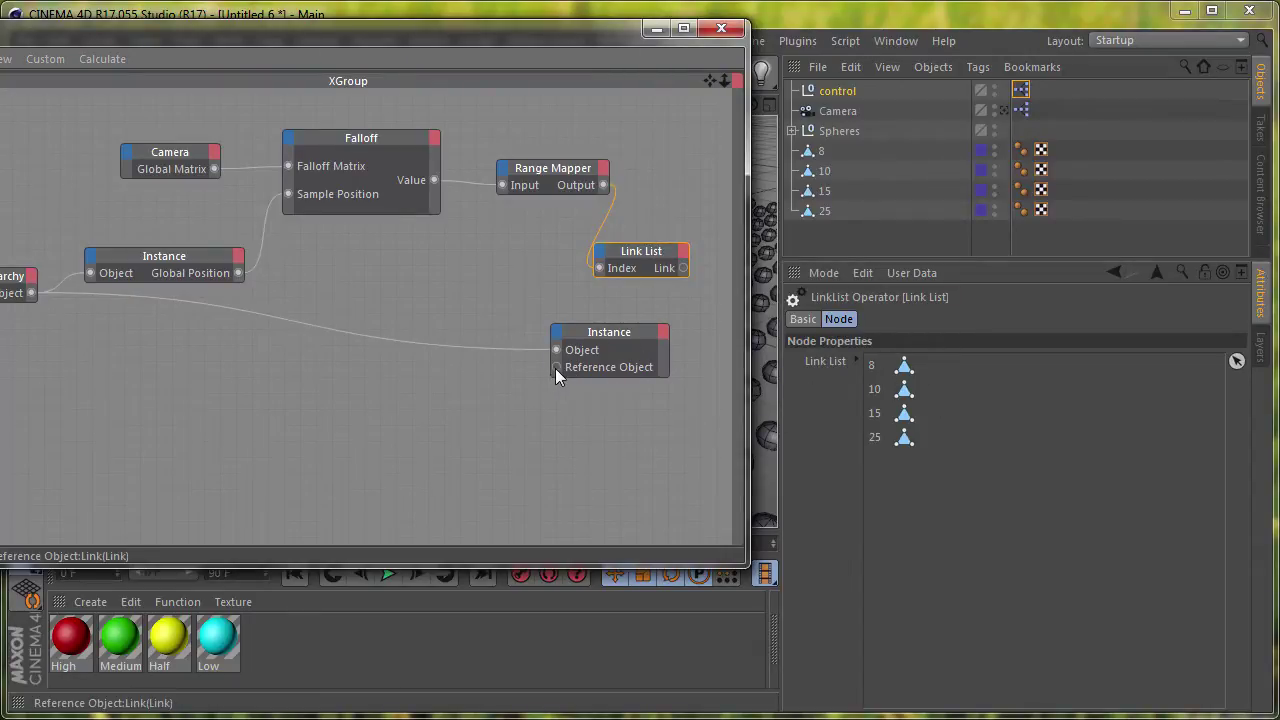
pyautogui.moveTo(557, 367); pyautogui.dragTo(683, 268)
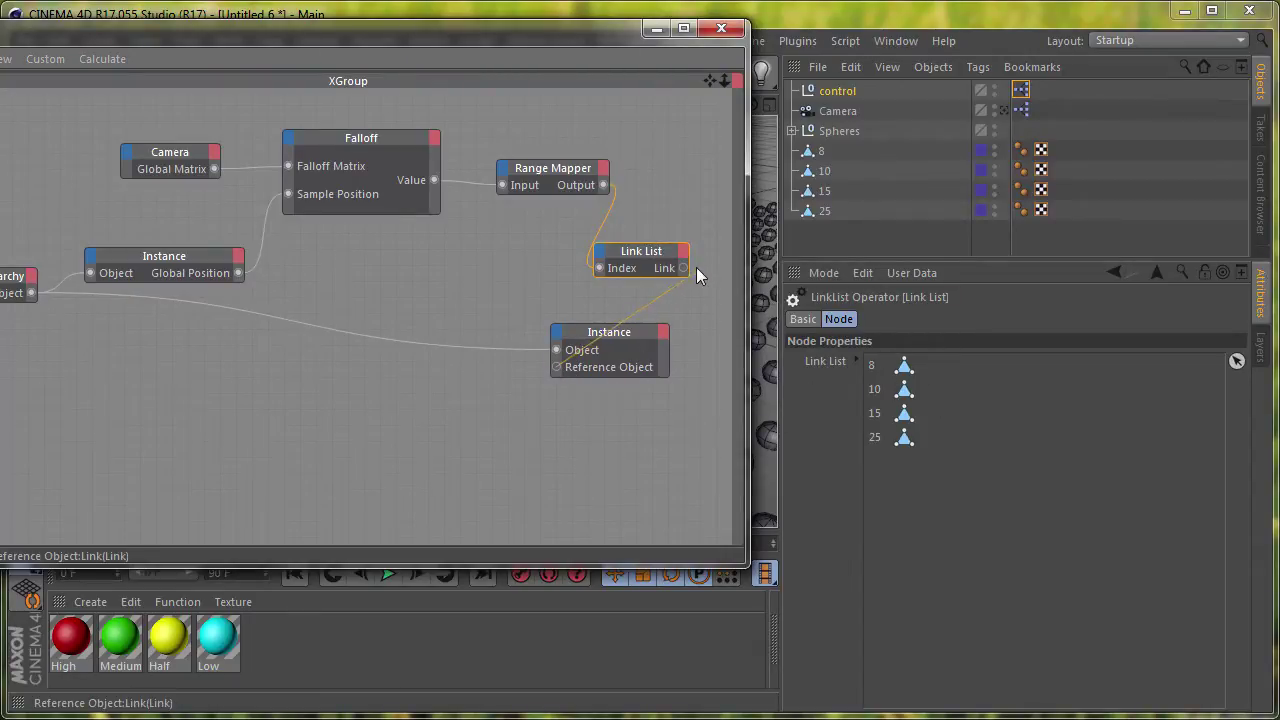
pyautogui.click(565, 172)
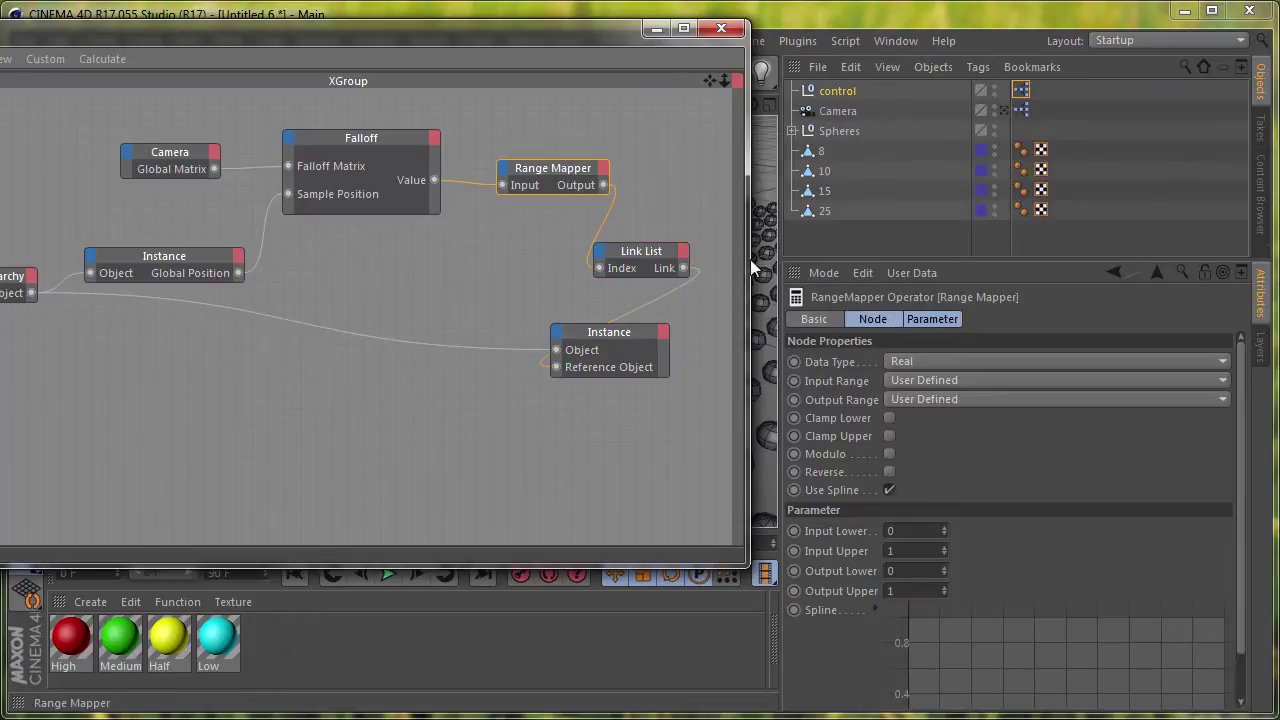
# - Set the Range Mapper's Output Upper to 3 and check the Link List entries 8, 10, 15, 25
pyautogui.click(905, 531)
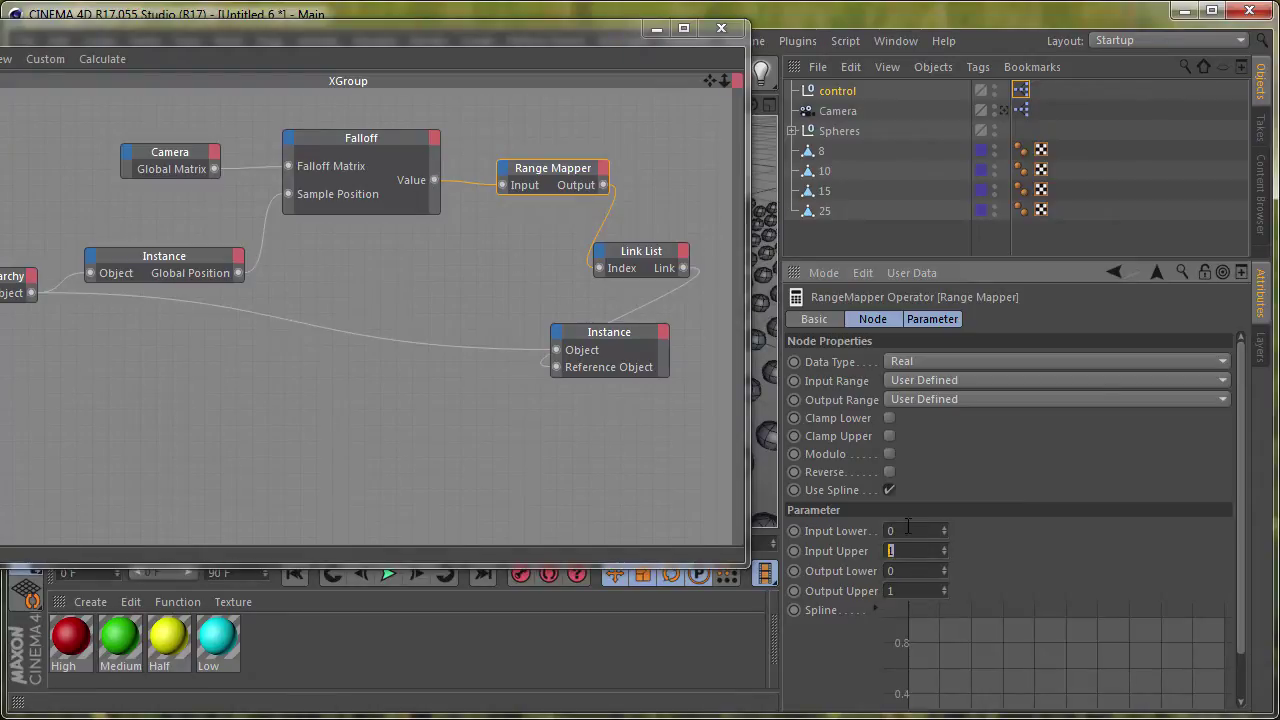
pyautogui.press('Tab')
pyautogui.write('3')
pyautogui.press('Return')
pyautogui.click(637, 264)
pyautogui.click(868, 364)
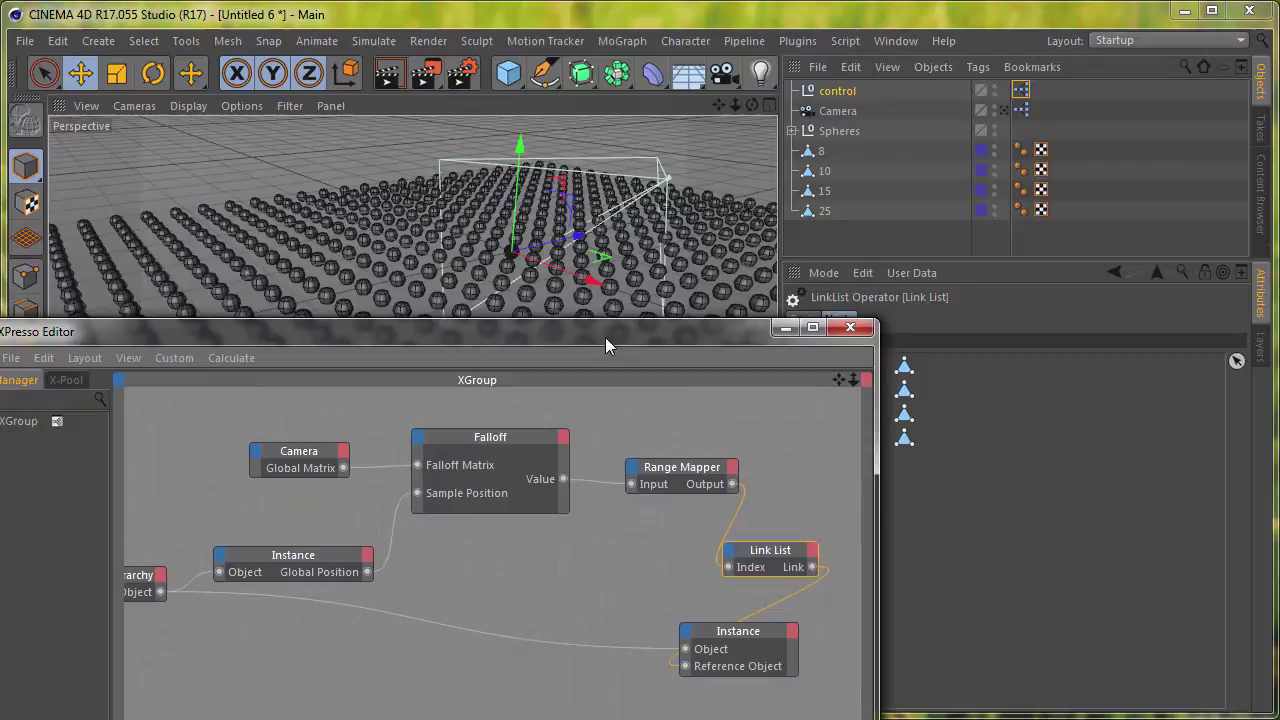
# - Drop Spheres into the Hierarchy node's Reference field using Absolute Reference mode
pyautogui.moveTo(477, 62)
pyautogui.mouseDown()
pyautogui.moveTo(596, 344)
pyautogui.moveTo(605, 331)
pyautogui.mouseUp()
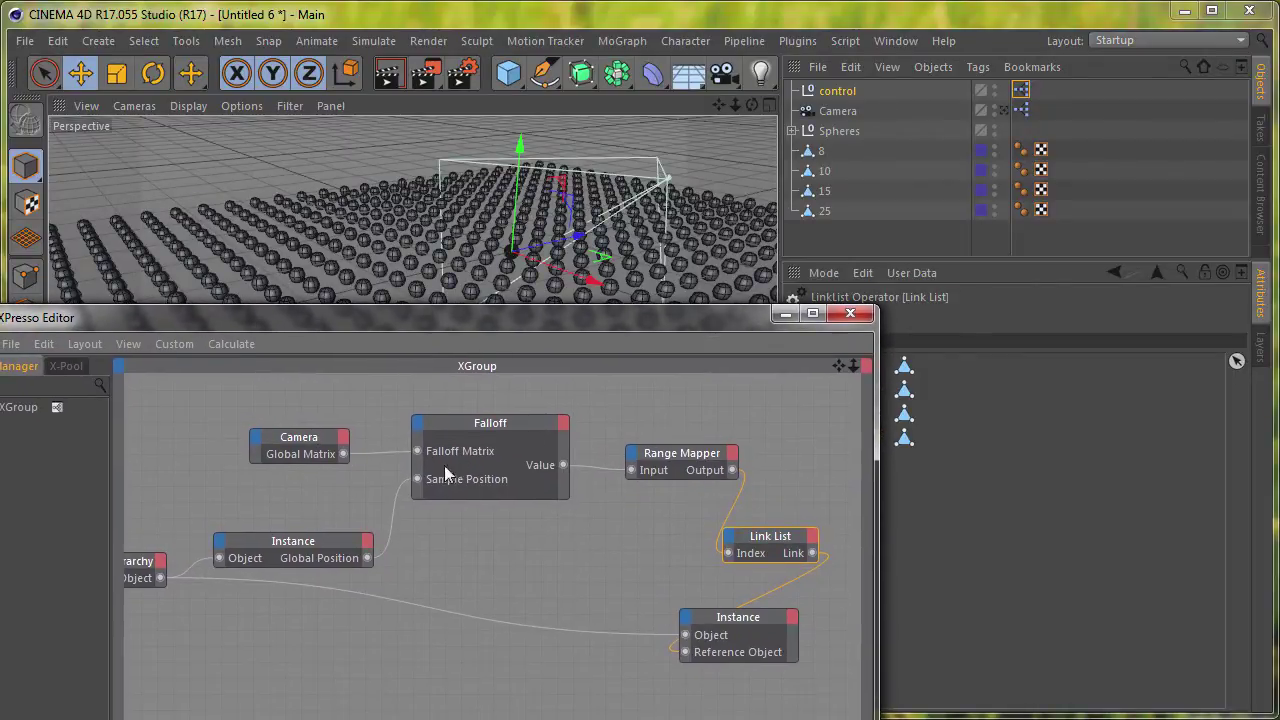
pyautogui.click(1023, 121)
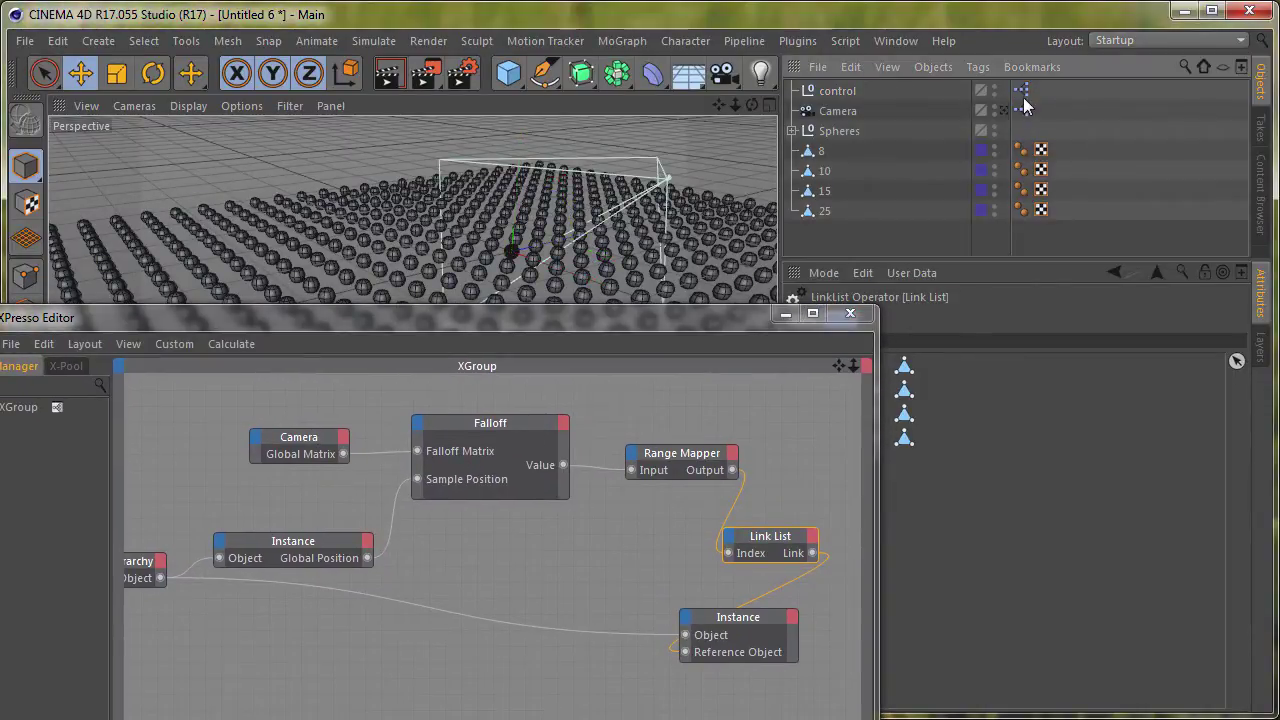
pyautogui.click(838, 110)
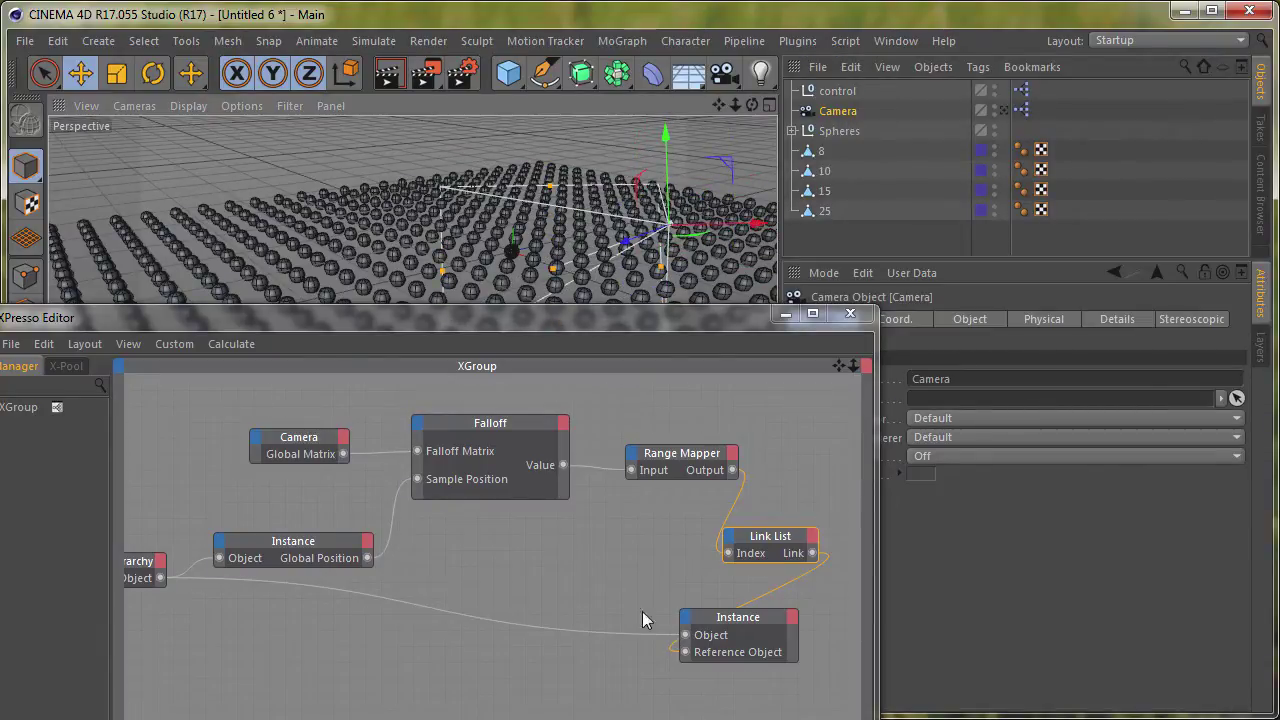
pyautogui.click(540, 612)
pyautogui.click(152, 575)
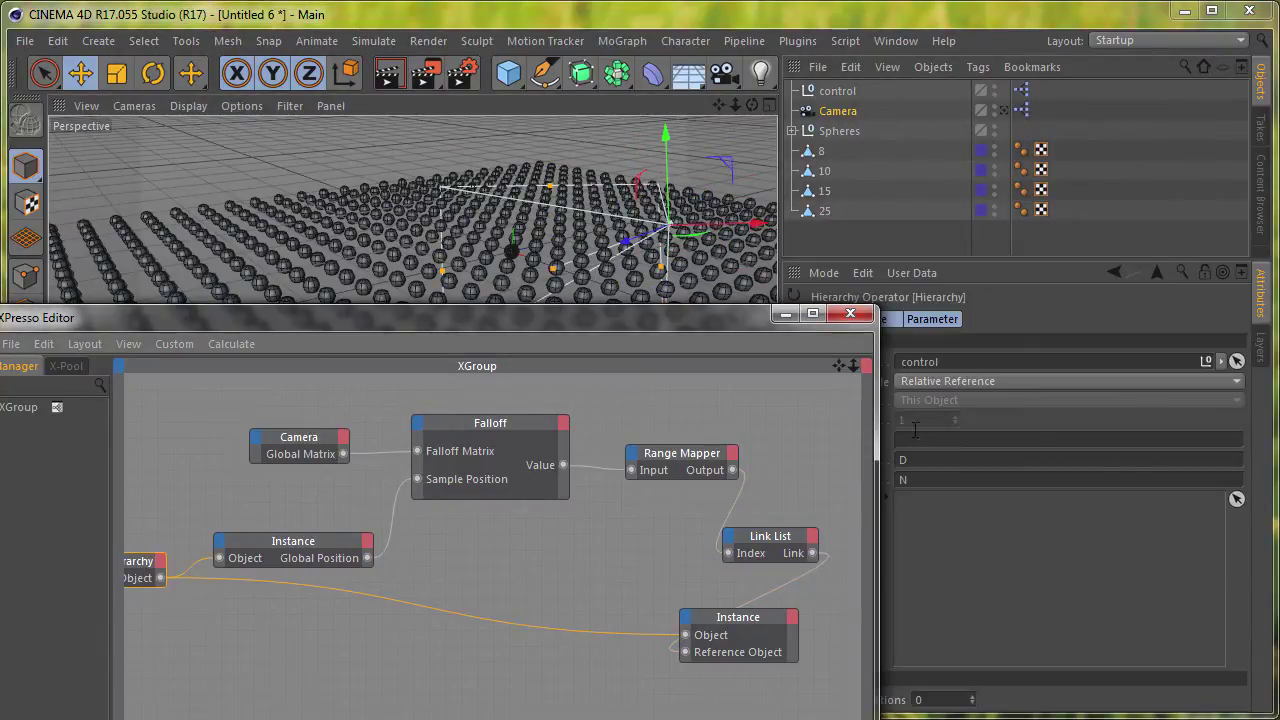
pyautogui.moveTo(742, 317); pyautogui.dragTo(736, 303)
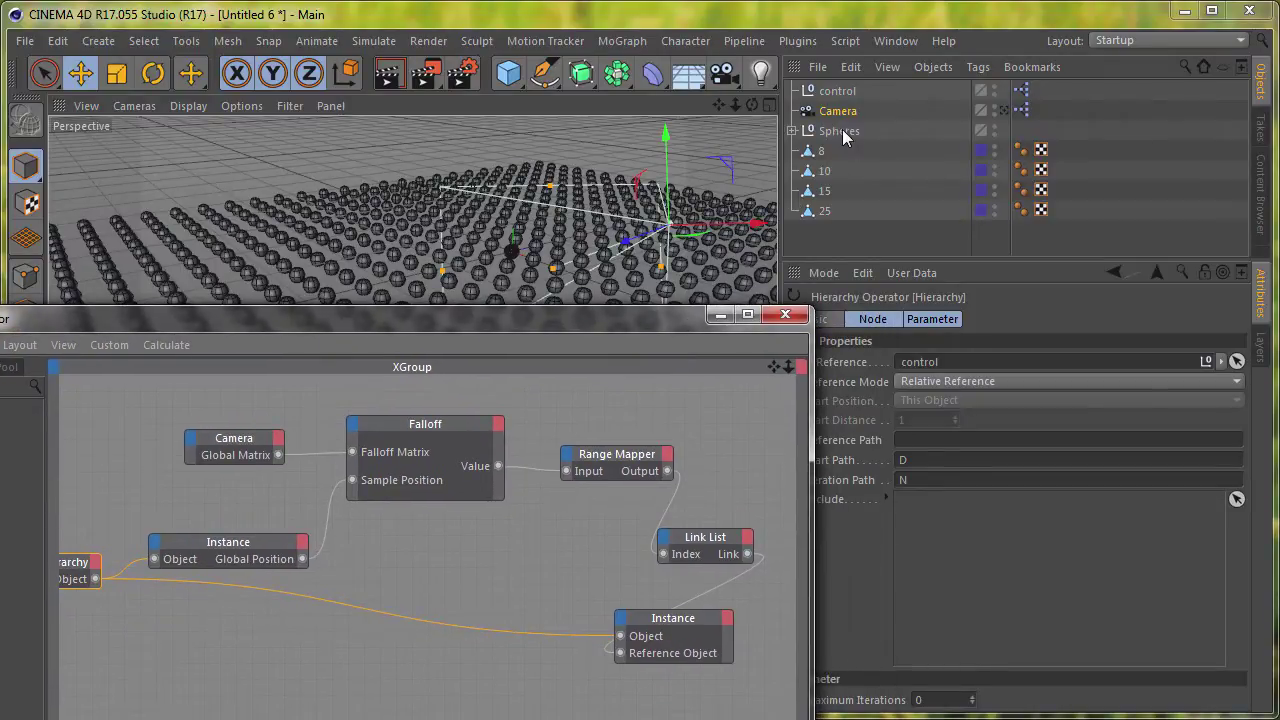
pyautogui.moveTo(843, 138); pyautogui.dragTo(80, 586)
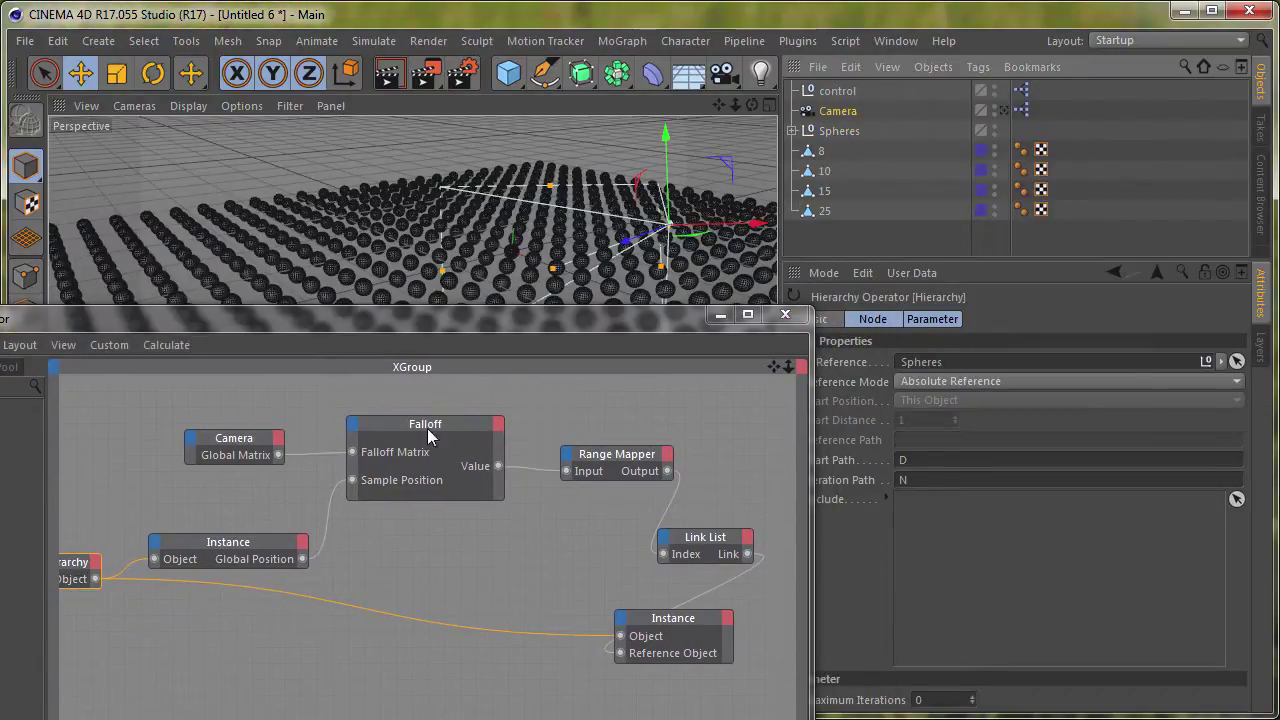
pyautogui.moveTo(510, 317); pyautogui.dragTo(508, 424)
pyautogui.moveTo(598, 385)
pyautogui.keyDown('alt'); pyautogui.mouseDown()
pyautogui.moveTo(613, 320)
pyautogui.moveTo(564, 201)
pyautogui.mouseUp(); pyautogui.keyUp('alt')
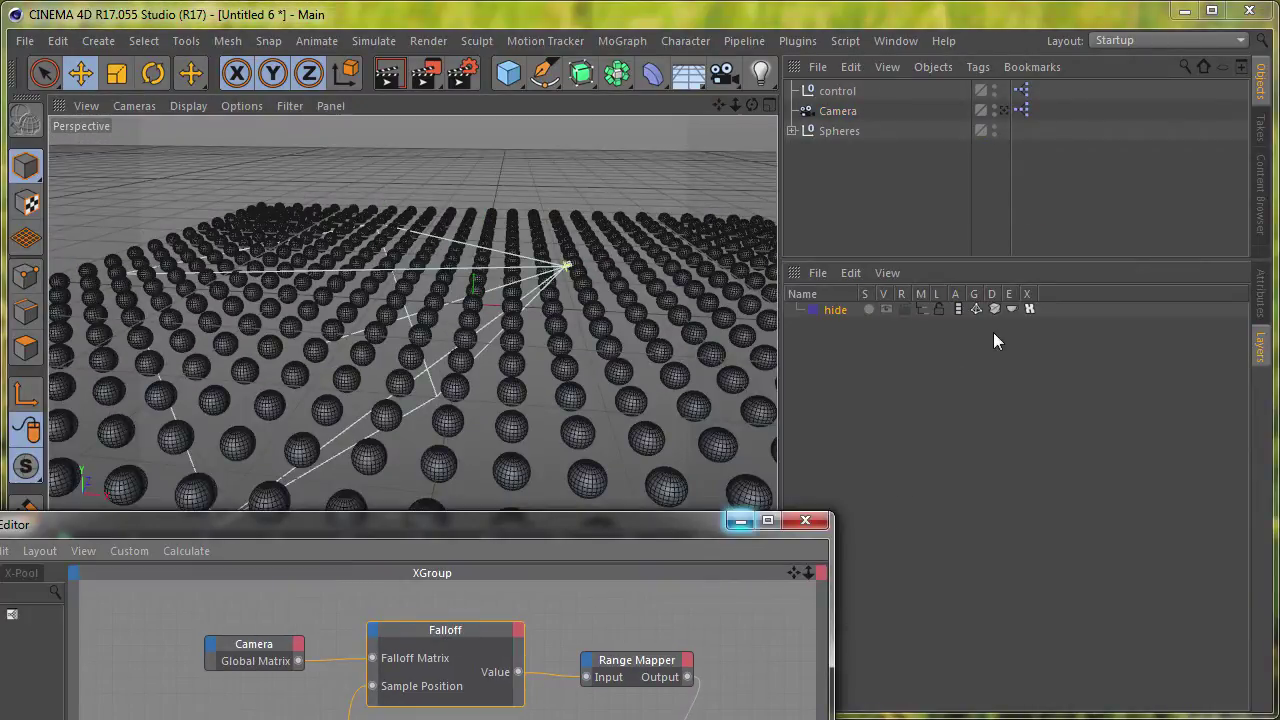
# - Select the Falloff node and test its Weight slider, leaving it at 100%
pyautogui.click(1257, 308)
pyautogui.moveTo(656, 525); pyautogui.dragTo(653, 368)
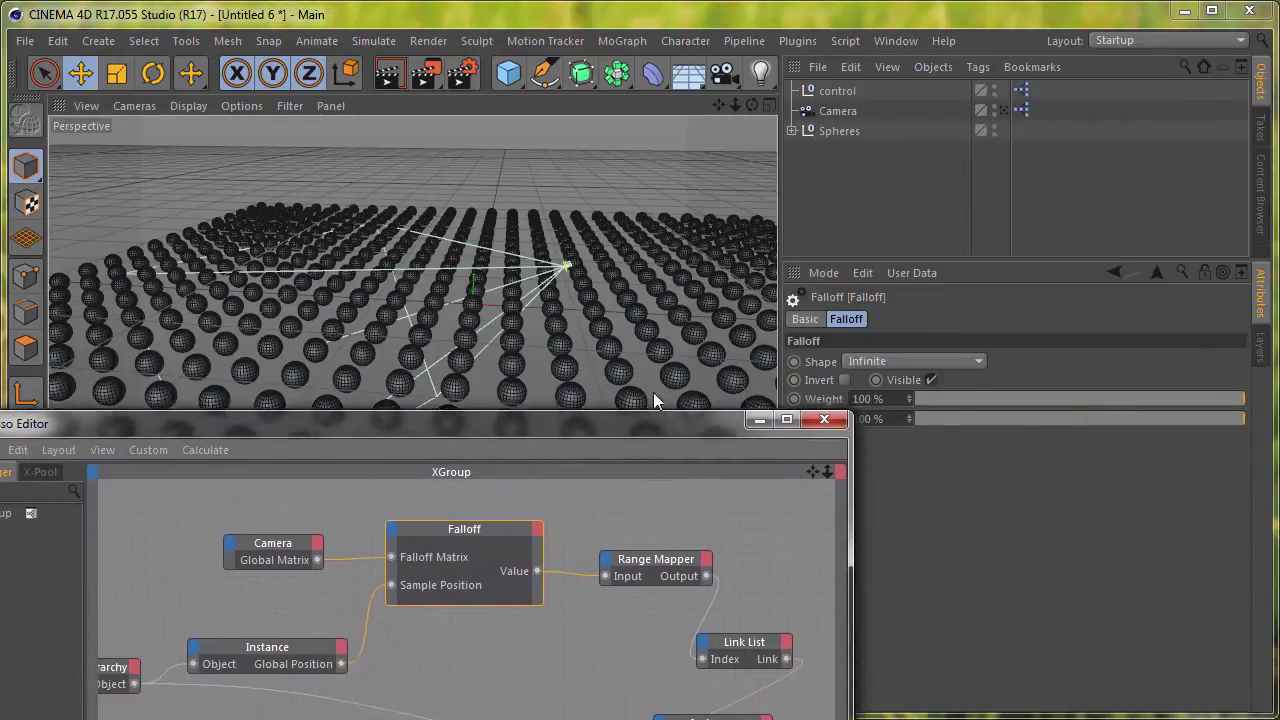
pyautogui.moveTo(453, 475); pyautogui.dragTo(458, 476)
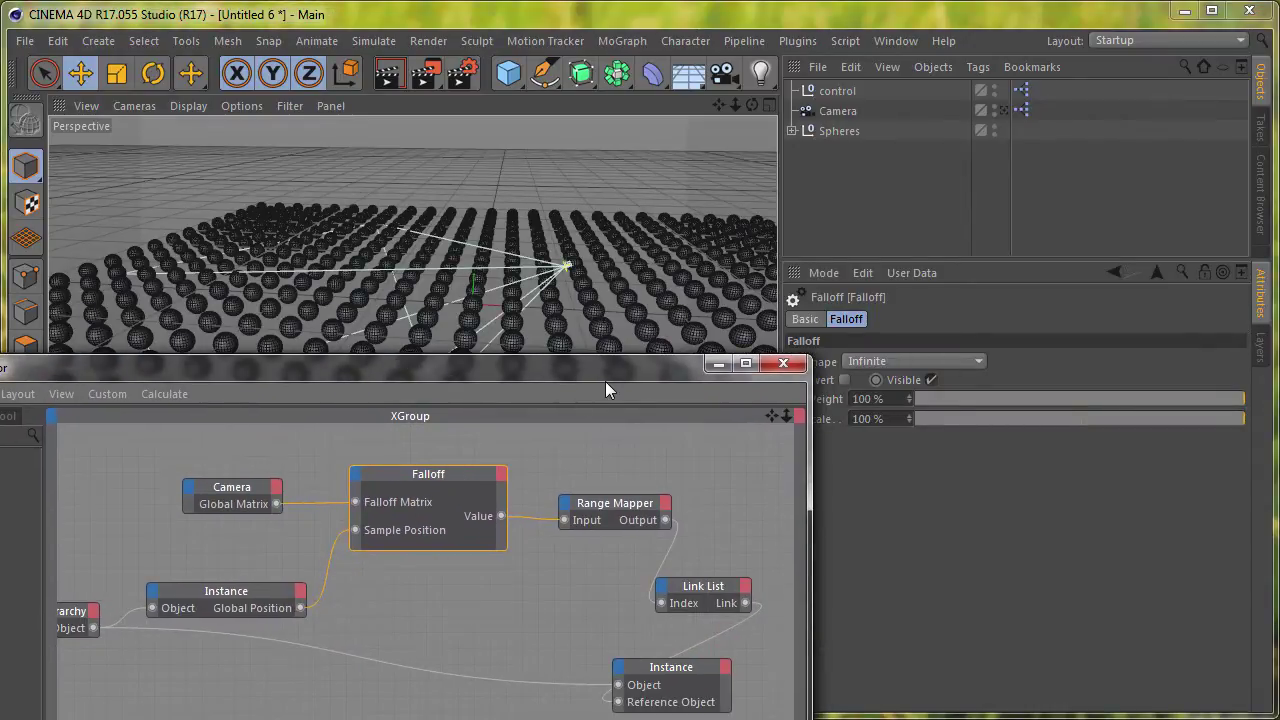
pyautogui.moveTo(605, 381); pyautogui.dragTo(539, 421)
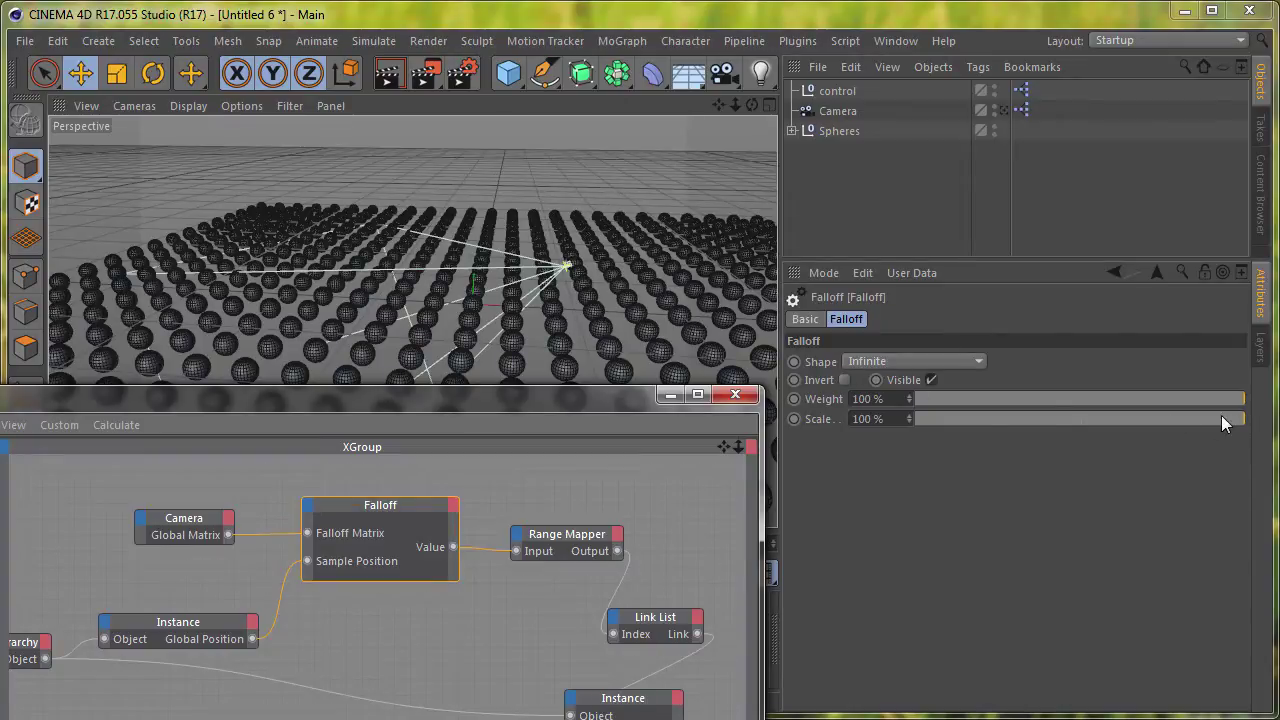
pyautogui.moveTo(1237, 400)
pyautogui.mouseDown()
pyautogui.moveTo(1075, 431)
pyautogui.moveTo(888, 431)
pyautogui.moveTo(875, 396)
pyautogui.moveTo(1195, 417)
pyautogui.moveTo(892, 421)
pyautogui.moveTo(1245, 422)
pyautogui.mouseUp()
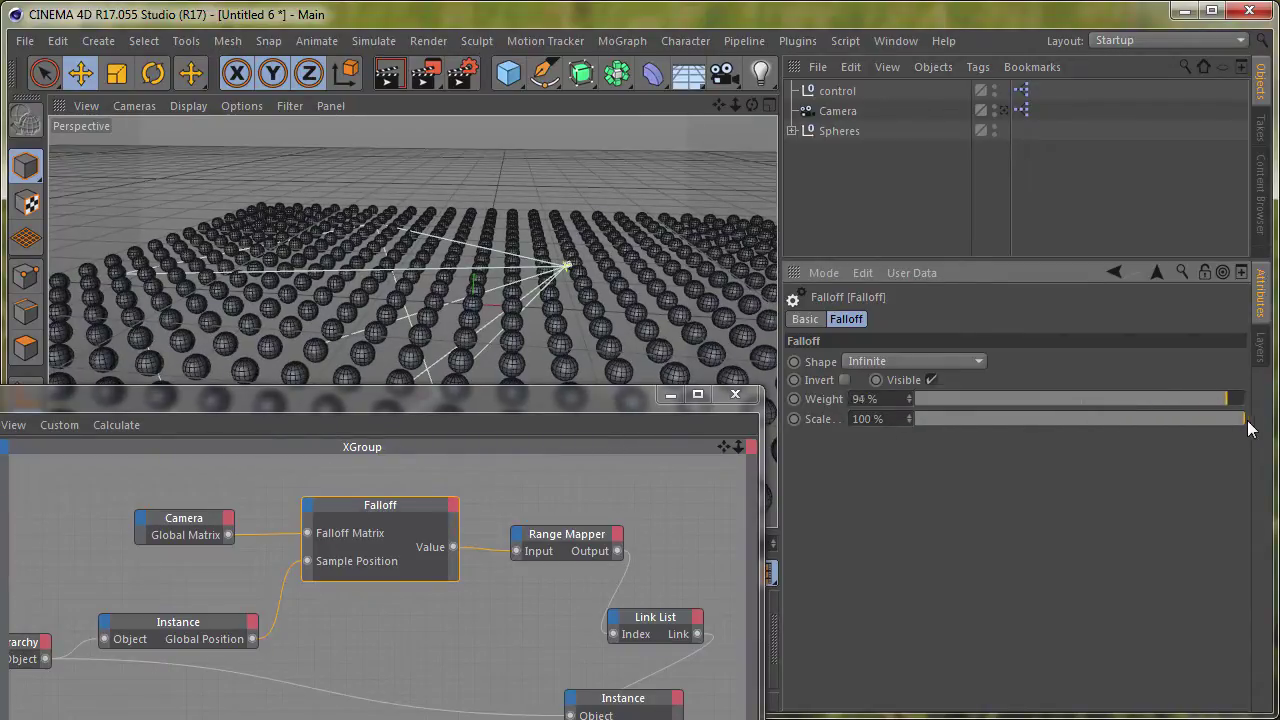
# - Switch the Falloff Shape to Sphere, giving 100 cm size and 50% falloff
pyautogui.click(913, 361)
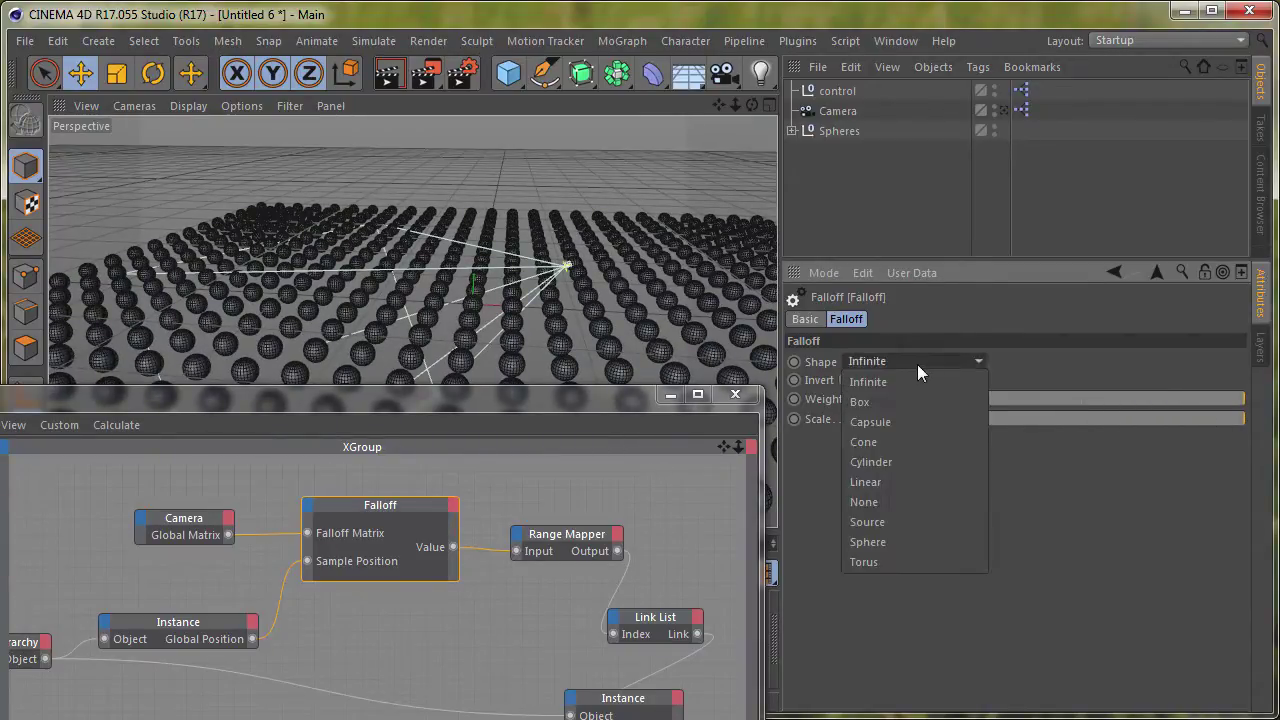
pyautogui.click(905, 541)
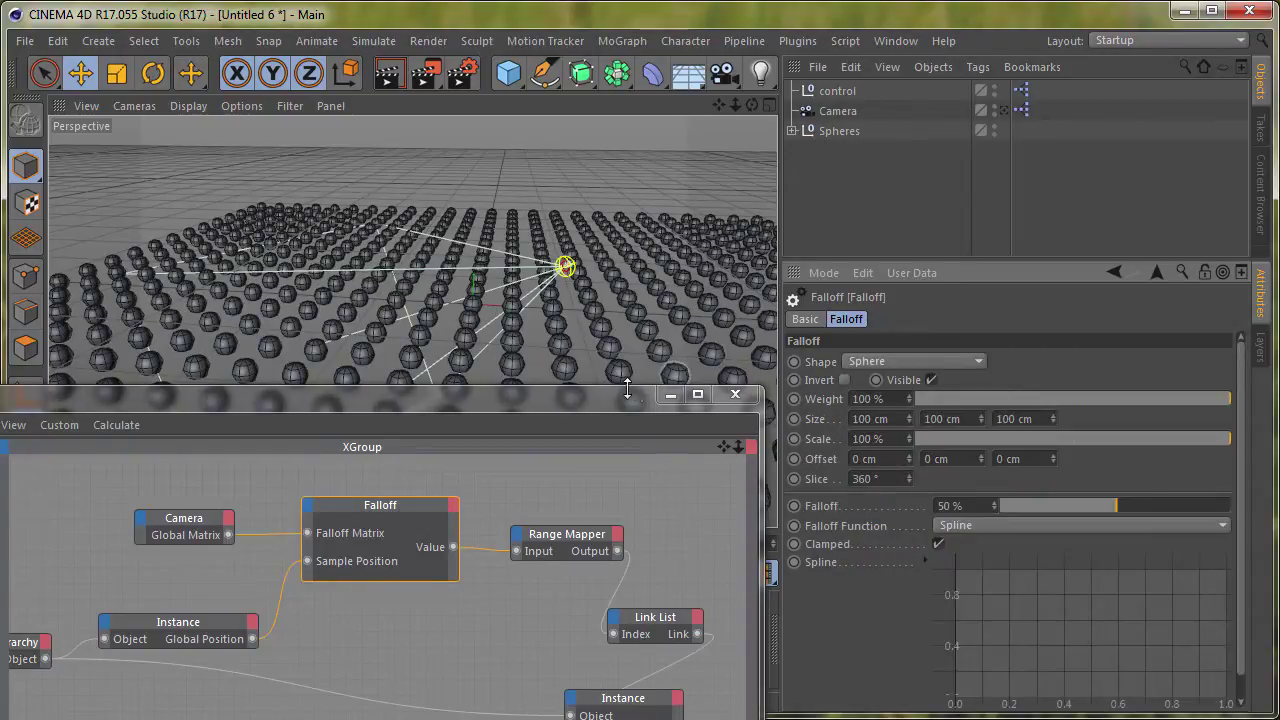
pyautogui.moveTo(619, 395)
pyautogui.mouseDown()
pyautogui.moveTo(596, 425)
pyautogui.moveTo(654, 412)
pyautogui.mouseUp()
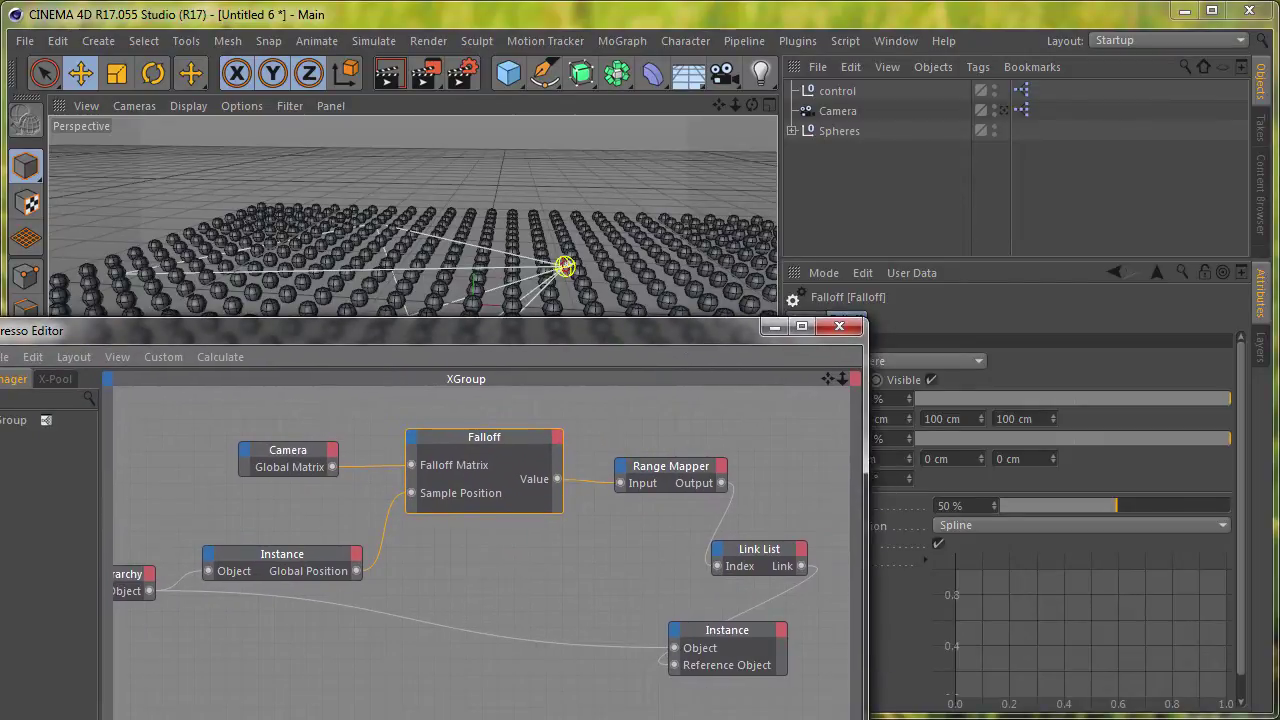
pyautogui.moveTo(714, 331); pyautogui.dragTo(604, 332)
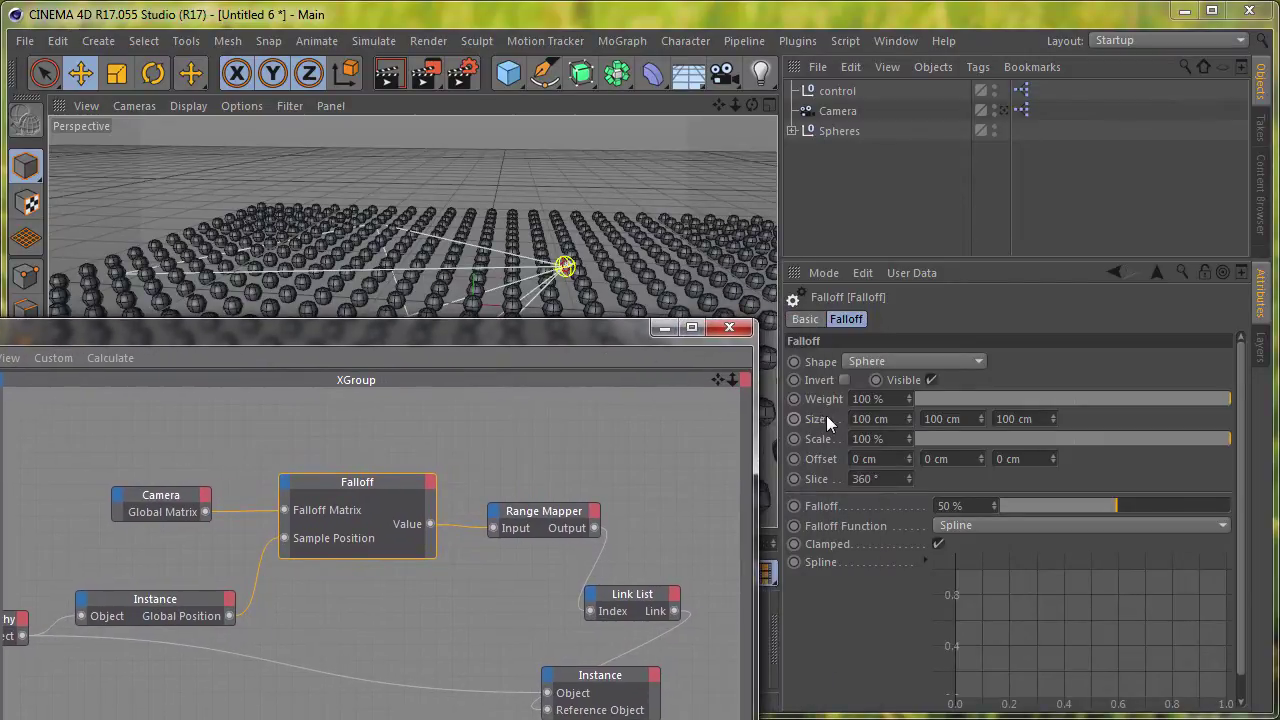
pyautogui.moveTo(527, 357); pyautogui.dragTo(633, 308)
# - Expose the camera's Focus Distance as a port on the Camera node
pyautogui.moveTo(240, 466); pyautogui.dragTo(191, 425)
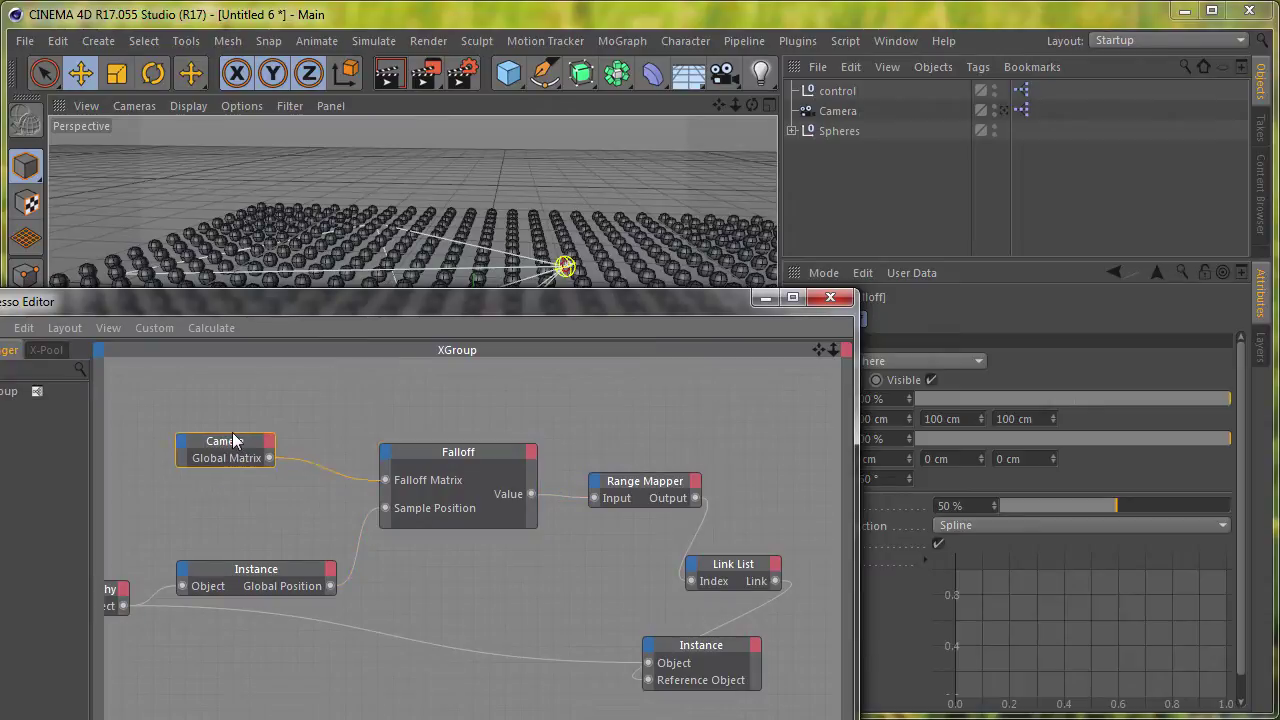
pyautogui.click(835, 111)
pyautogui.moveTo(731, 303); pyautogui.dragTo(703, 274)
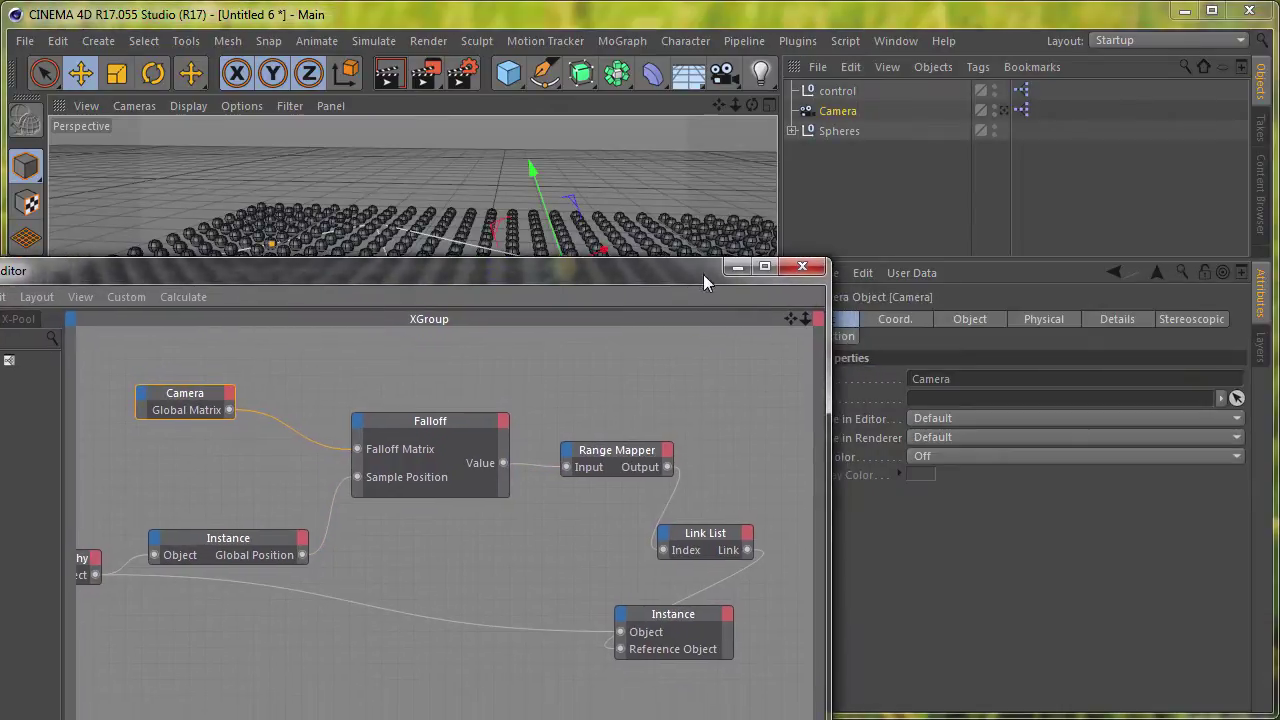
pyautogui.click(978, 321)
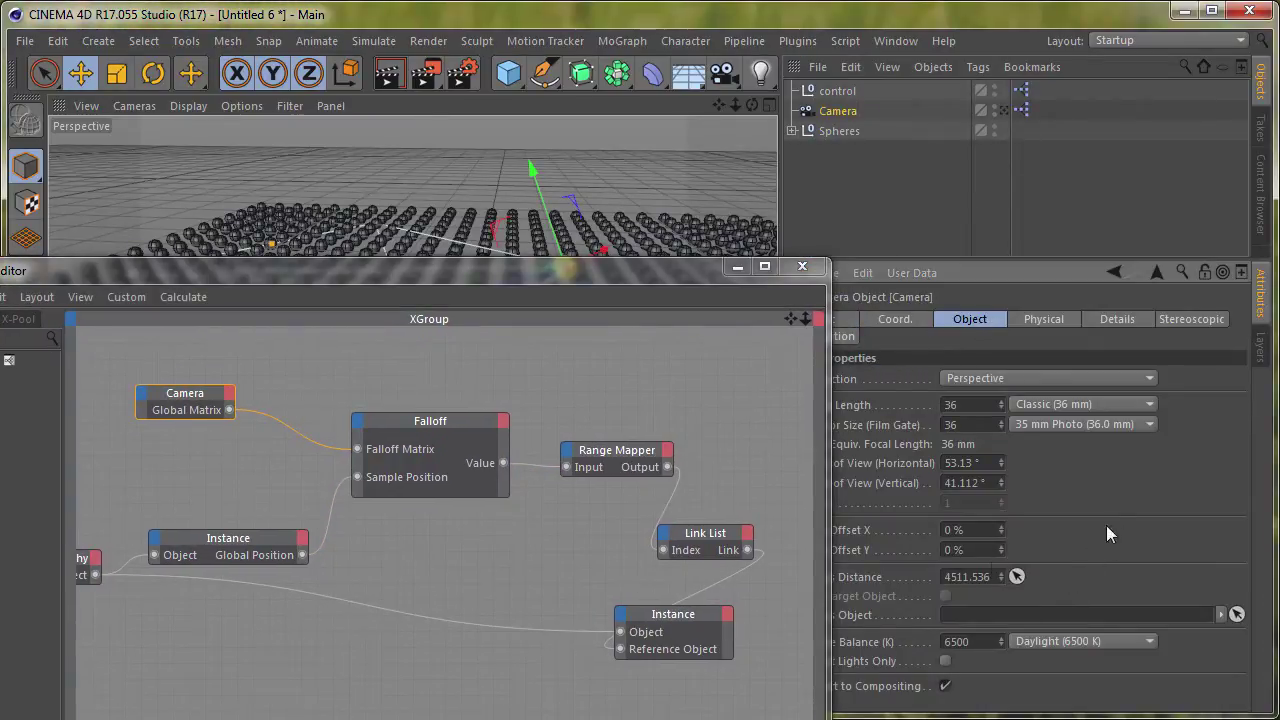
pyautogui.moveTo(865, 577); pyautogui.dragTo(228, 422)
# - Add the Falloff object as a node with a Size input fed by Focus Distance
pyautogui.click(467, 418)
pyautogui.moveTo(604, 275); pyautogui.dragTo(542, 273)
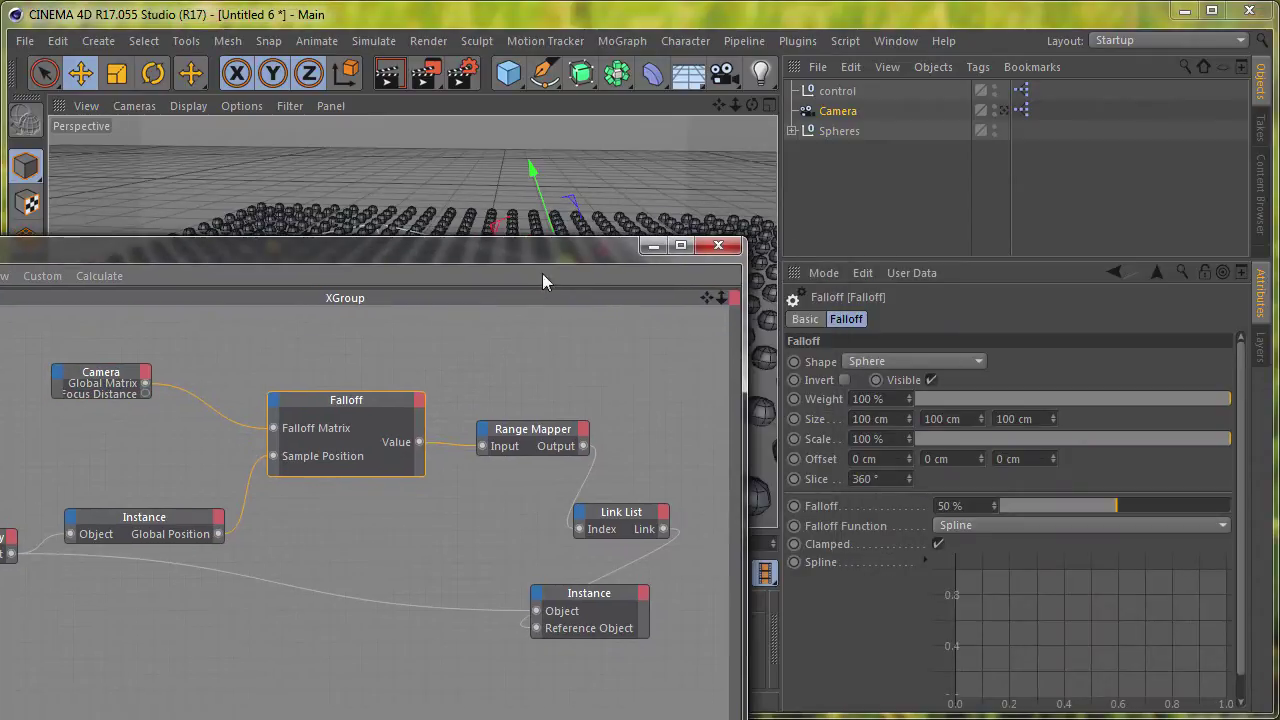
pyautogui.moveTo(793, 298); pyautogui.dragTo(398, 314)
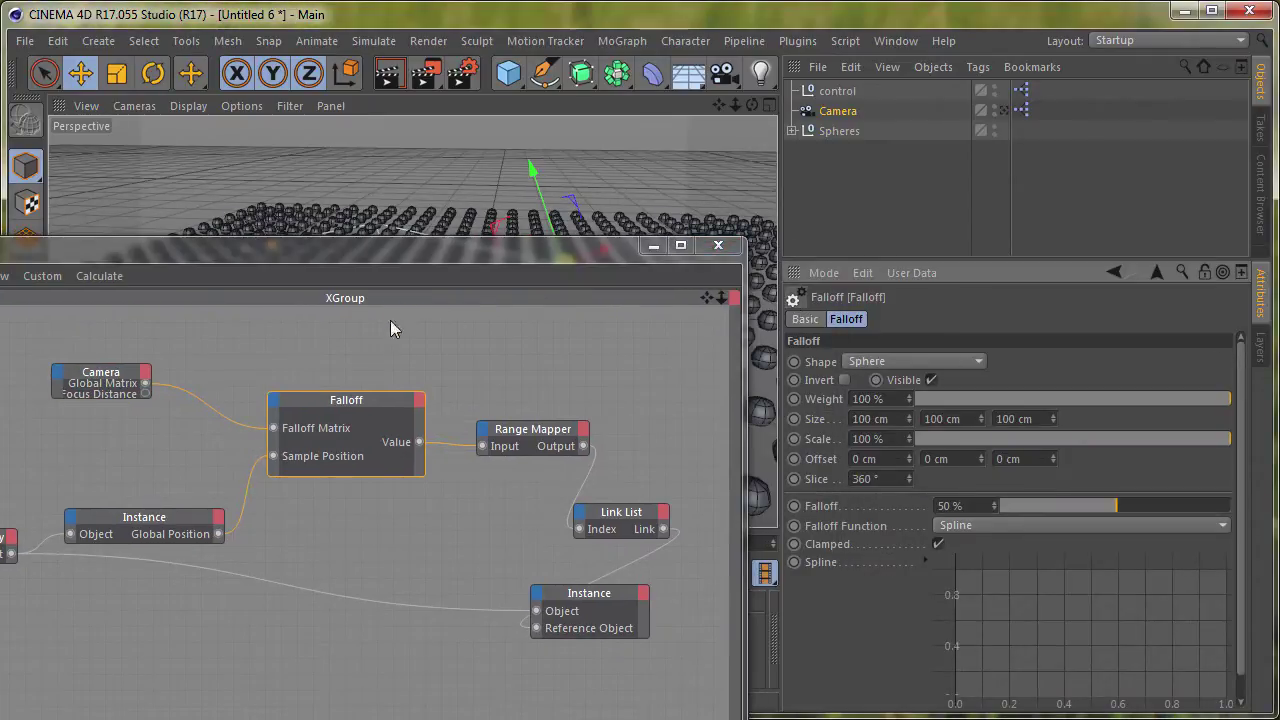
pyautogui.click(361, 402)
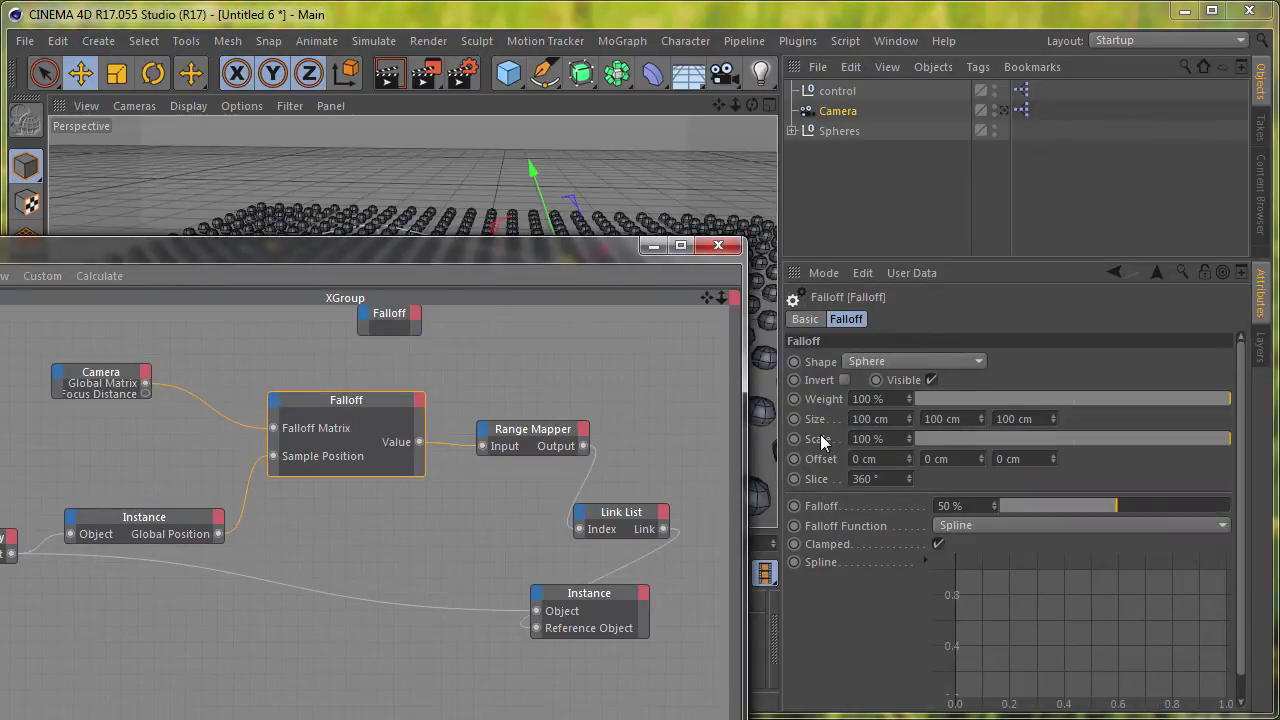
pyautogui.moveTo(815, 419); pyautogui.dragTo(408, 318)
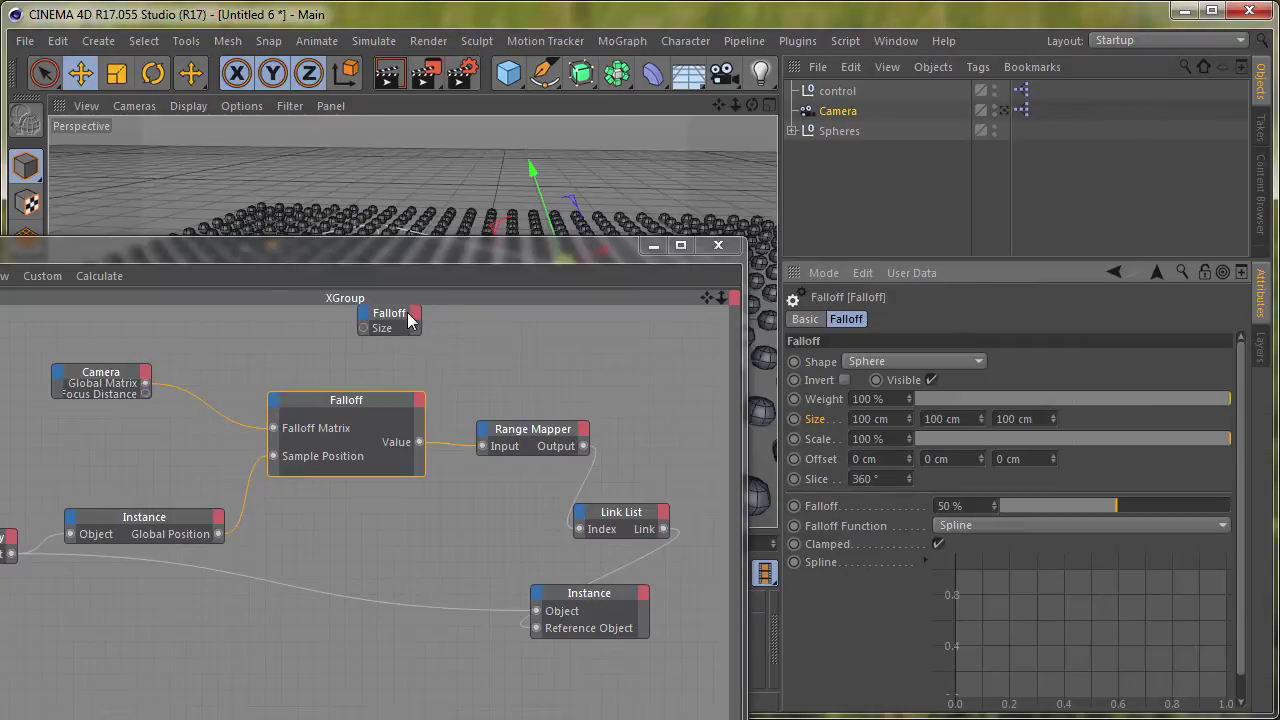
pyautogui.moveTo(146, 393); pyautogui.dragTo(362, 328)
pyautogui.moveTo(484, 245); pyautogui.dragTo(505, 472)
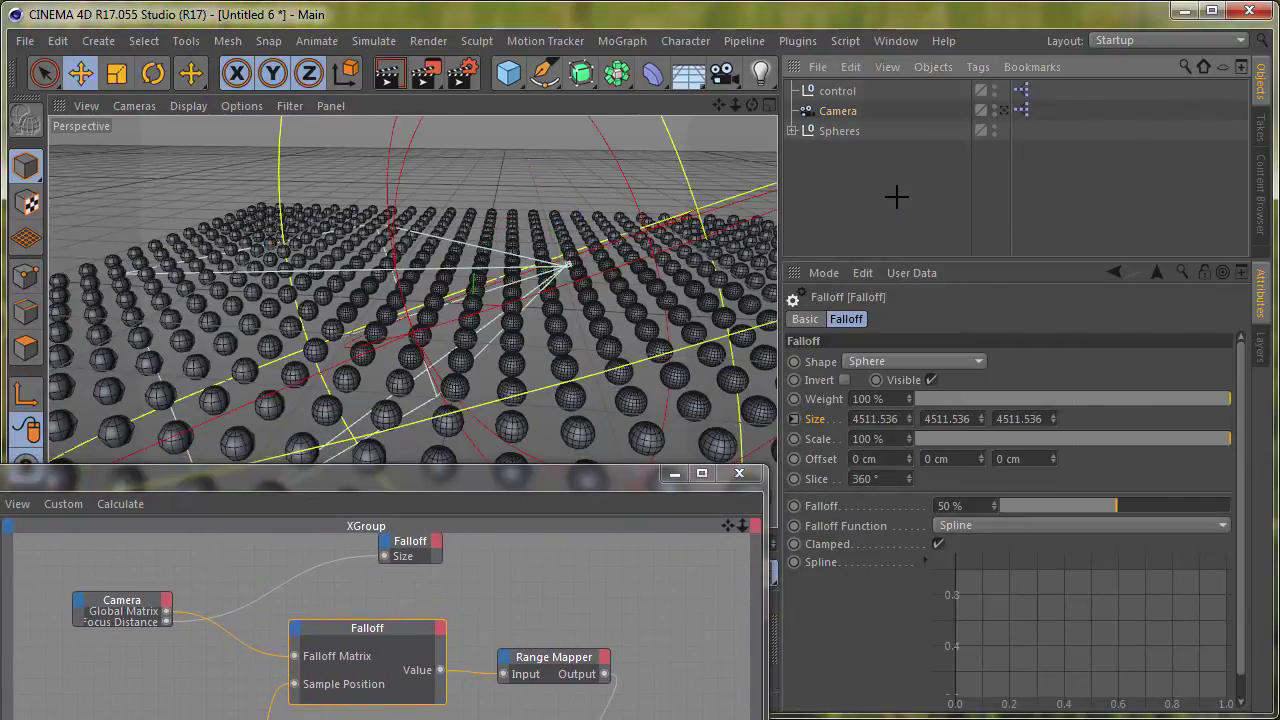
# - Reset the camera's heading and pitch rotations to 0°
pyautogui.click(897, 197)
pyautogui.moveTo(557, 337)
pyautogui.keyDown('alt'); pyautogui.mouseDown()
pyautogui.moveTo(570, 295)
pyautogui.moveTo(491, 371)
pyautogui.mouseUp(); pyautogui.keyUp('alt')
pyautogui.click(838, 111)
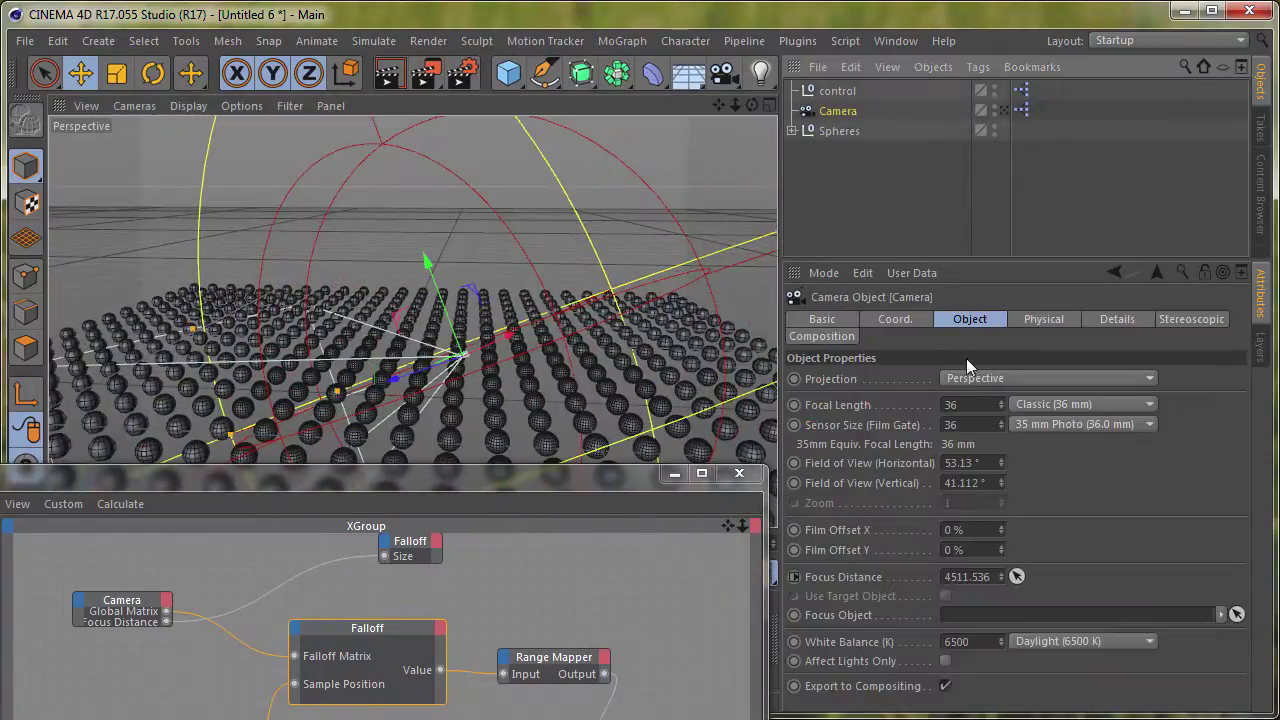
pyautogui.click(905, 320)
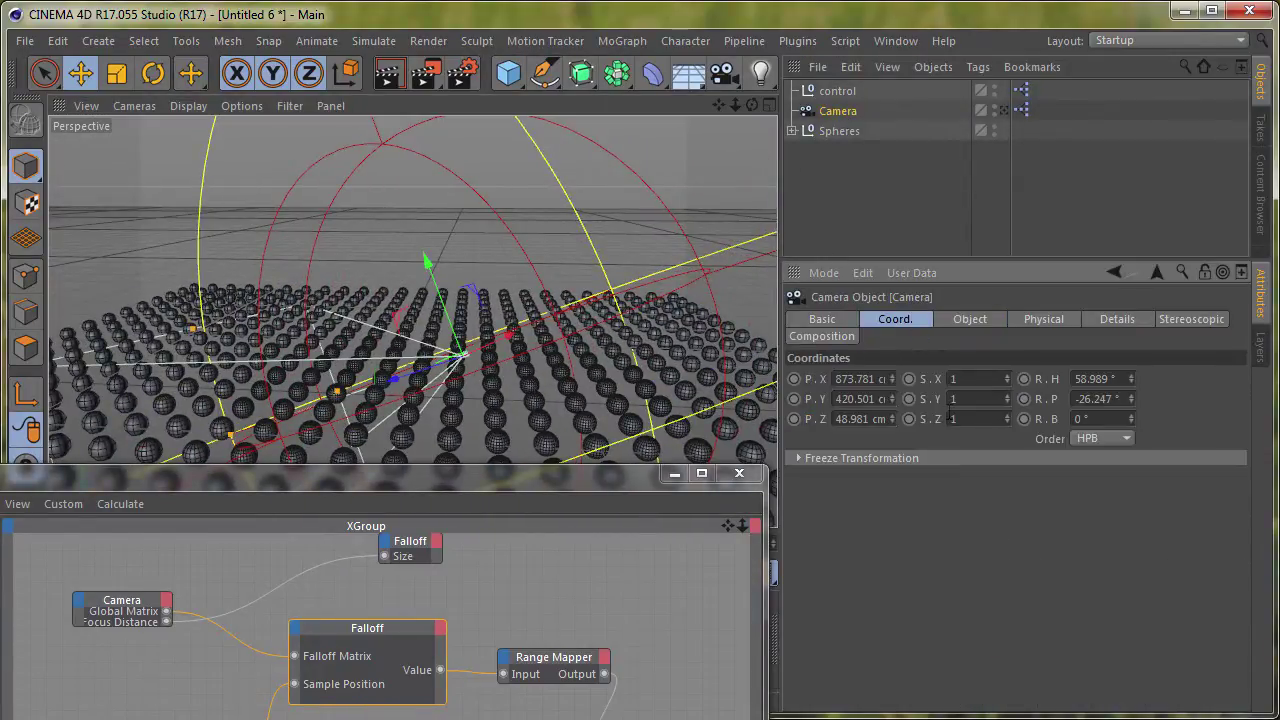
pyautogui.rightClick(1131, 398)
pyautogui.rightClick(1131, 378)
pyautogui.moveTo(563, 308)
pyautogui.keyDown('alt'); pyautogui.mouseDown()
pyautogui.moveTo(460, 371)
pyautogui.moveTo(568, 347)
pyautogui.mouseUp(); pyautogui.keyUp('alt')
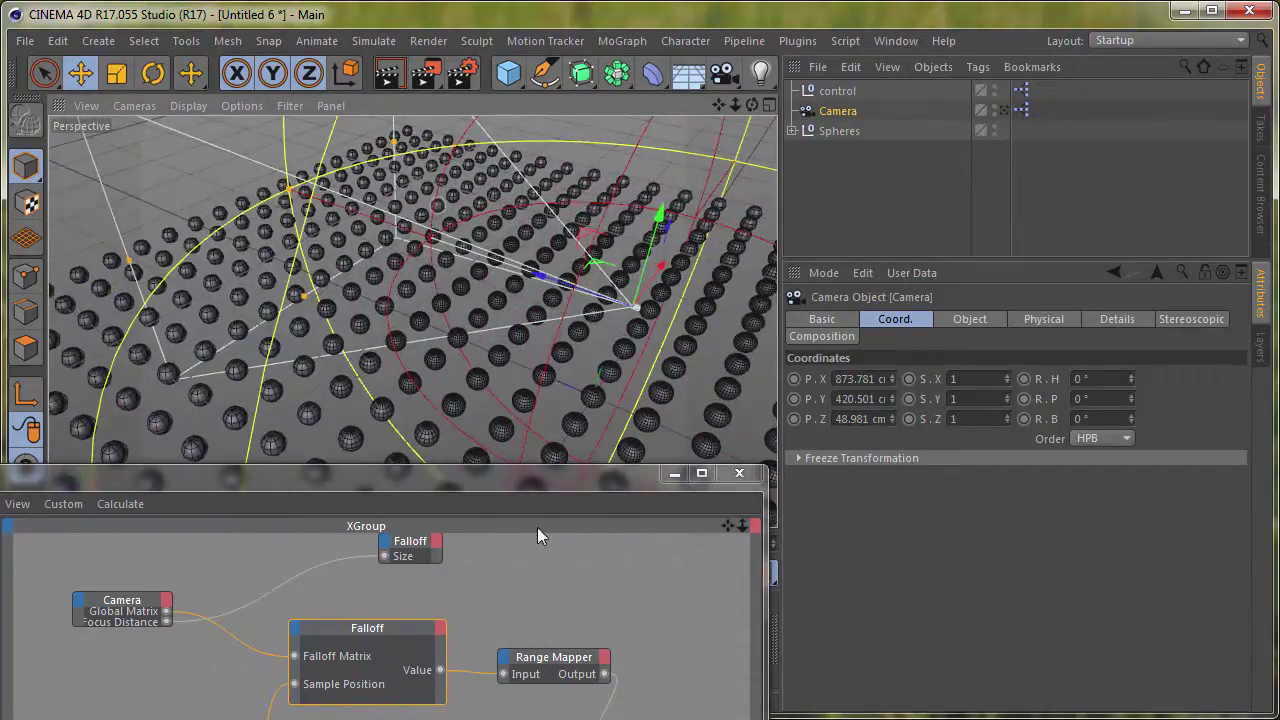
# - Set the falloff's Slice to 180°
pyautogui.click(379, 636)
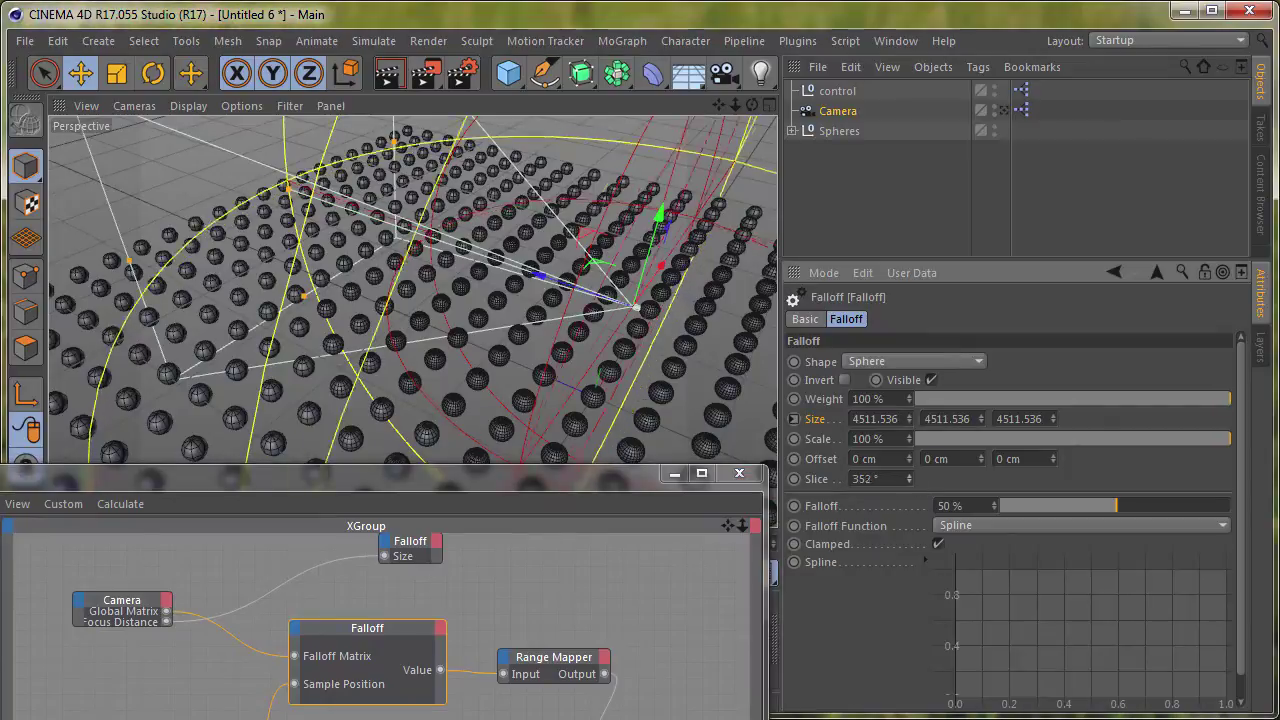
pyautogui.moveTo(909, 479); pyautogui.dragTo(888, 482)
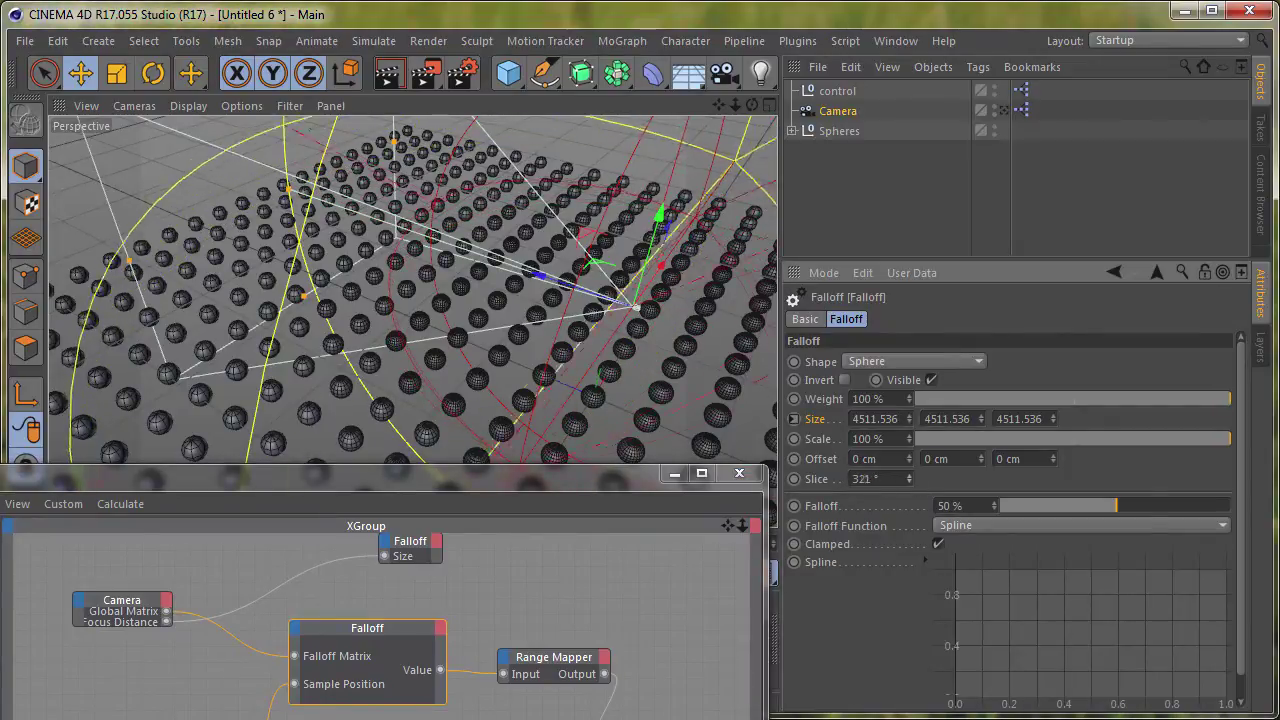
pyautogui.doubleClick(888, 482)
pyautogui.write('180')
pyautogui.press('Return')
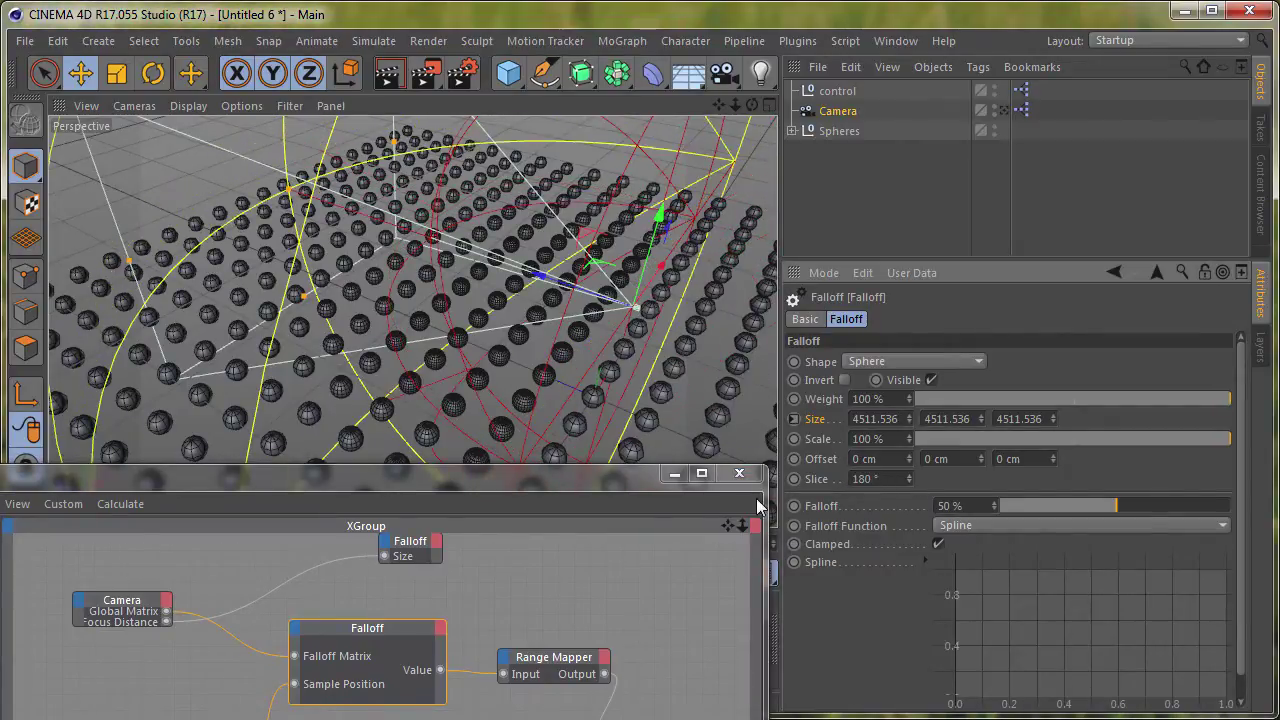
pyautogui.click(924, 366)
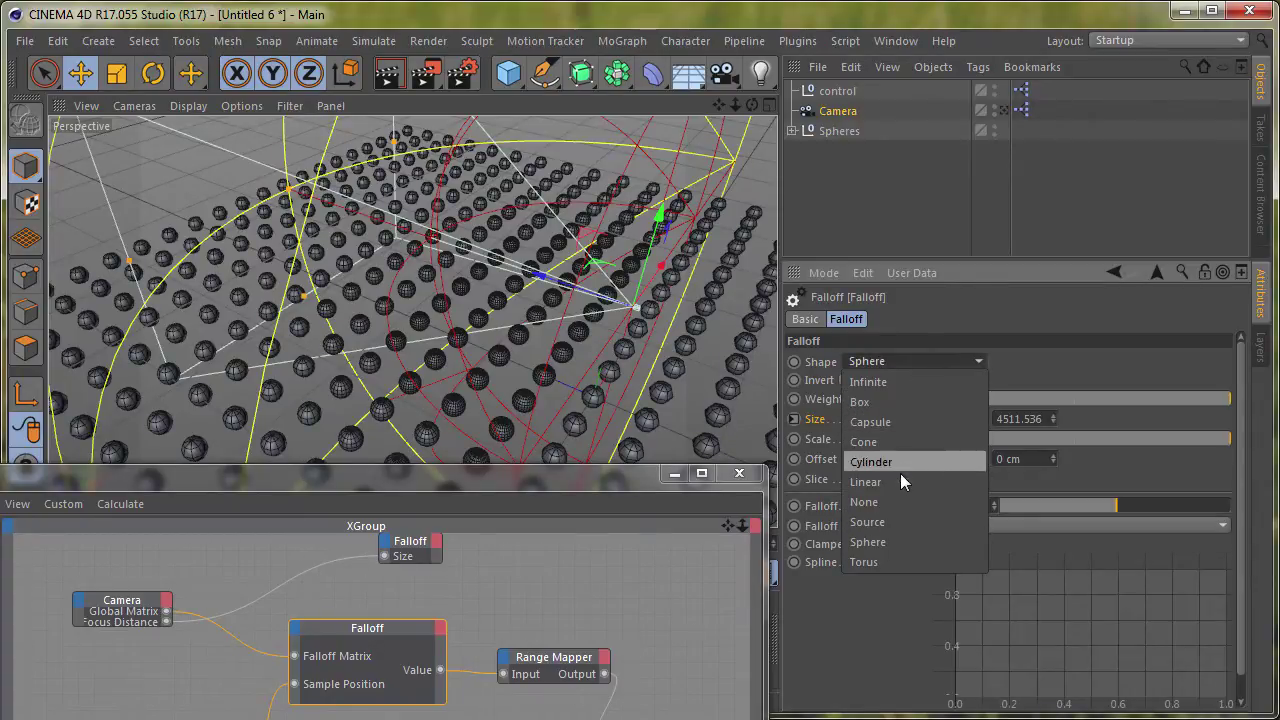
pyautogui.click(866, 481)
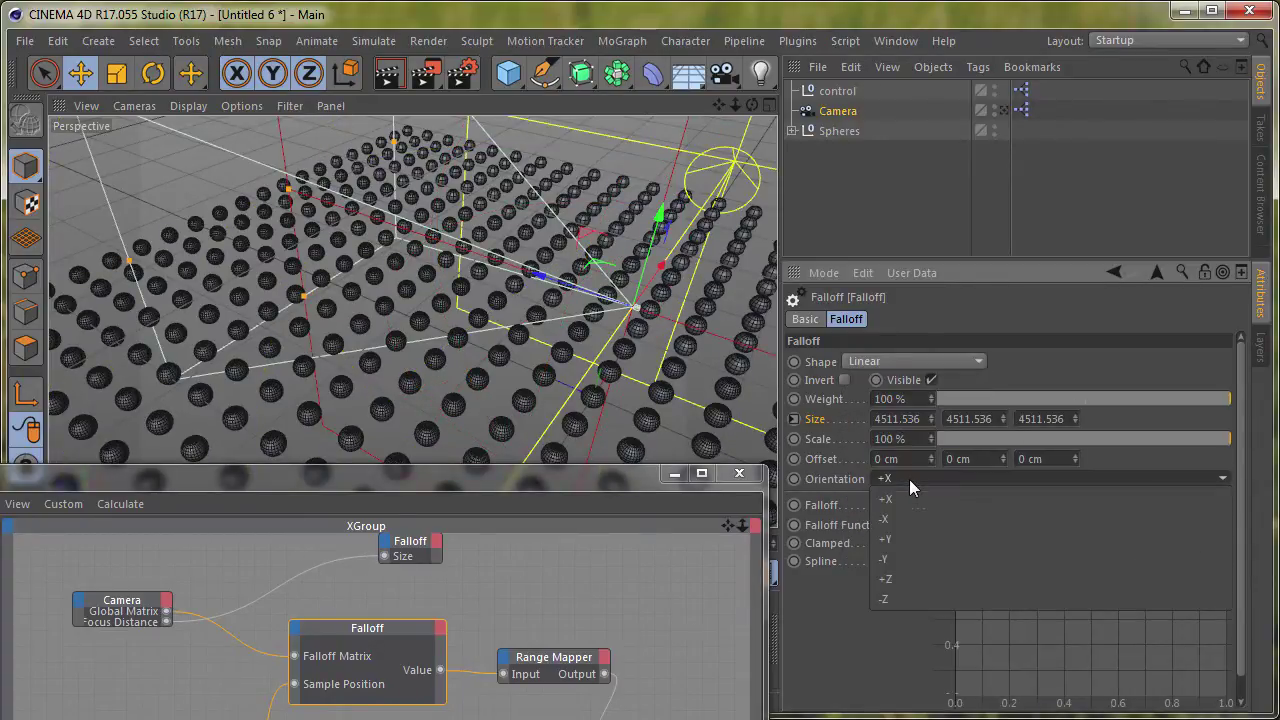
pyautogui.click(893, 364)
pyautogui.click(893, 541)
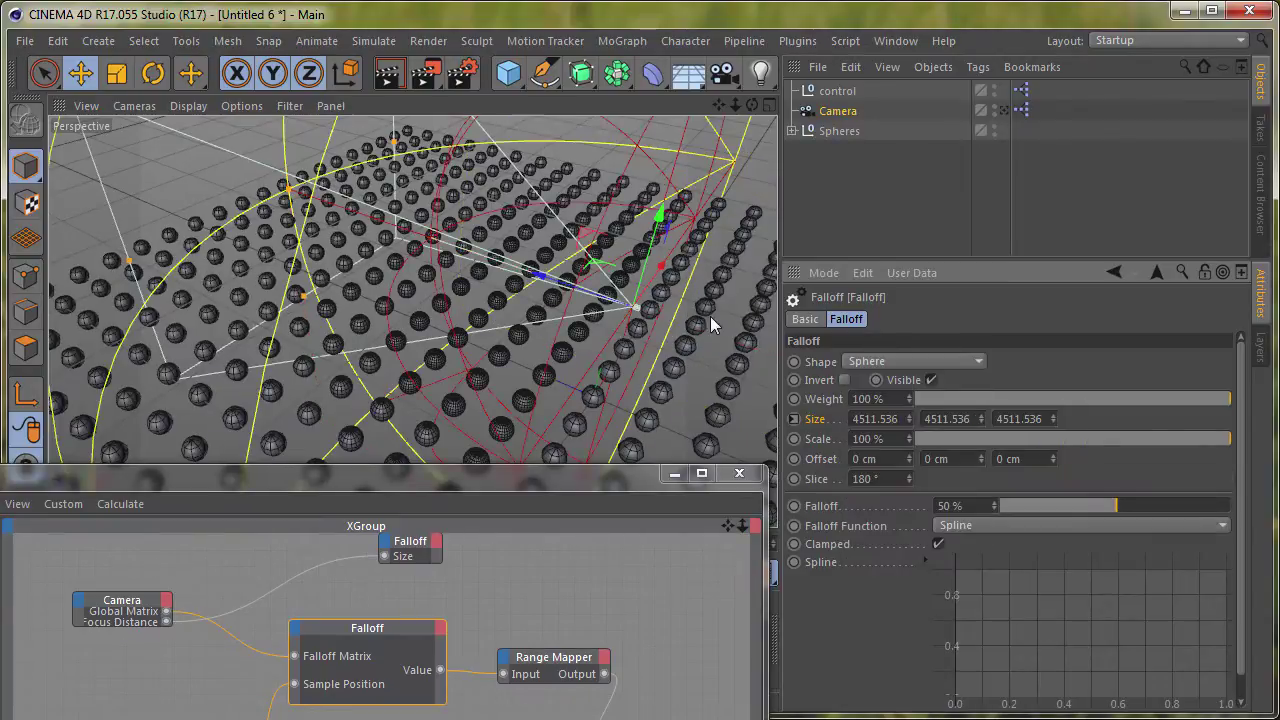
pyautogui.click(871, 203)
pyautogui.moveTo(643, 302)
pyautogui.keyDown('alt'); pyautogui.mouseDown()
pyautogui.moveTo(611, 341)
pyautogui.moveTo(462, 213)
pyautogui.moveTo(553, 288)
pyautogui.moveTo(625, 261)
pyautogui.moveTo(715, 270)
pyautogui.moveTo(559, 258)
pyautogui.moveTo(700, 220)
pyautogui.mouseUp(); pyautogui.keyUp('alt')
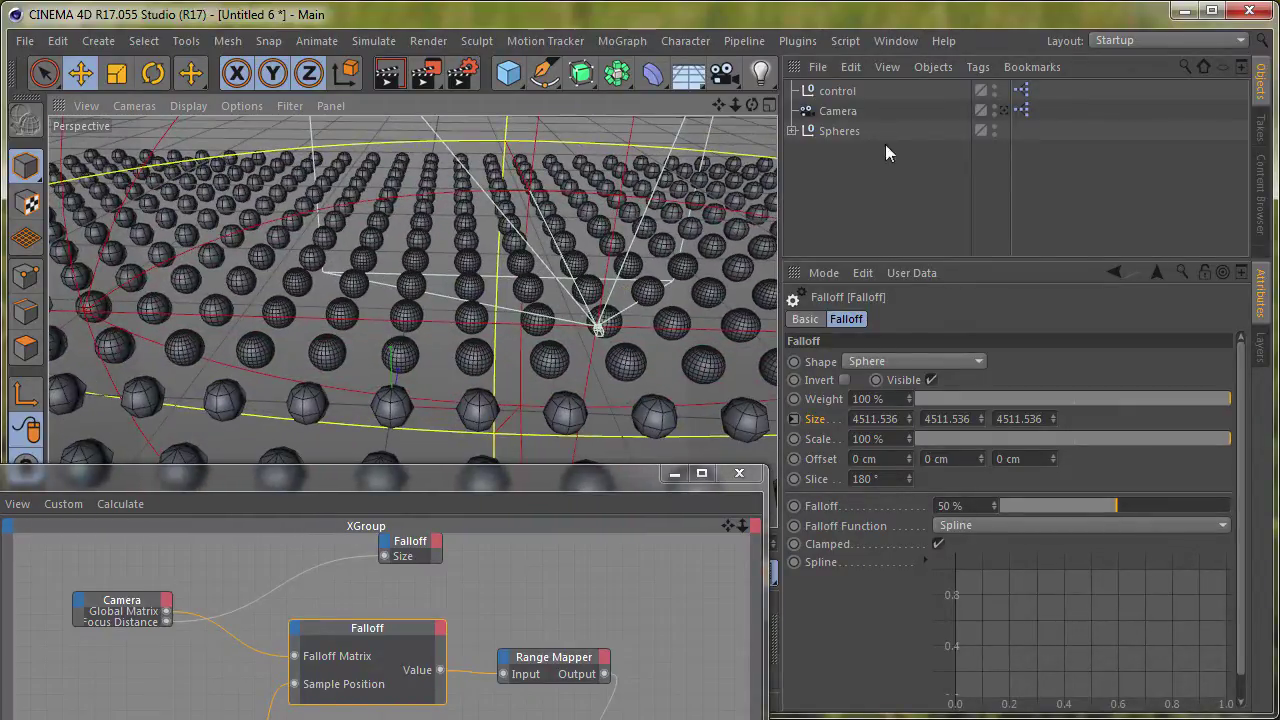
# - Expand the Spheres group to its Instances and open the Layers manager showing the hide layer
pyautogui.keyDown('alt'); pyautogui.moveTo(600, 300); pyautogui.dragTo(563, 308); pyautogui.keyUp('alt')
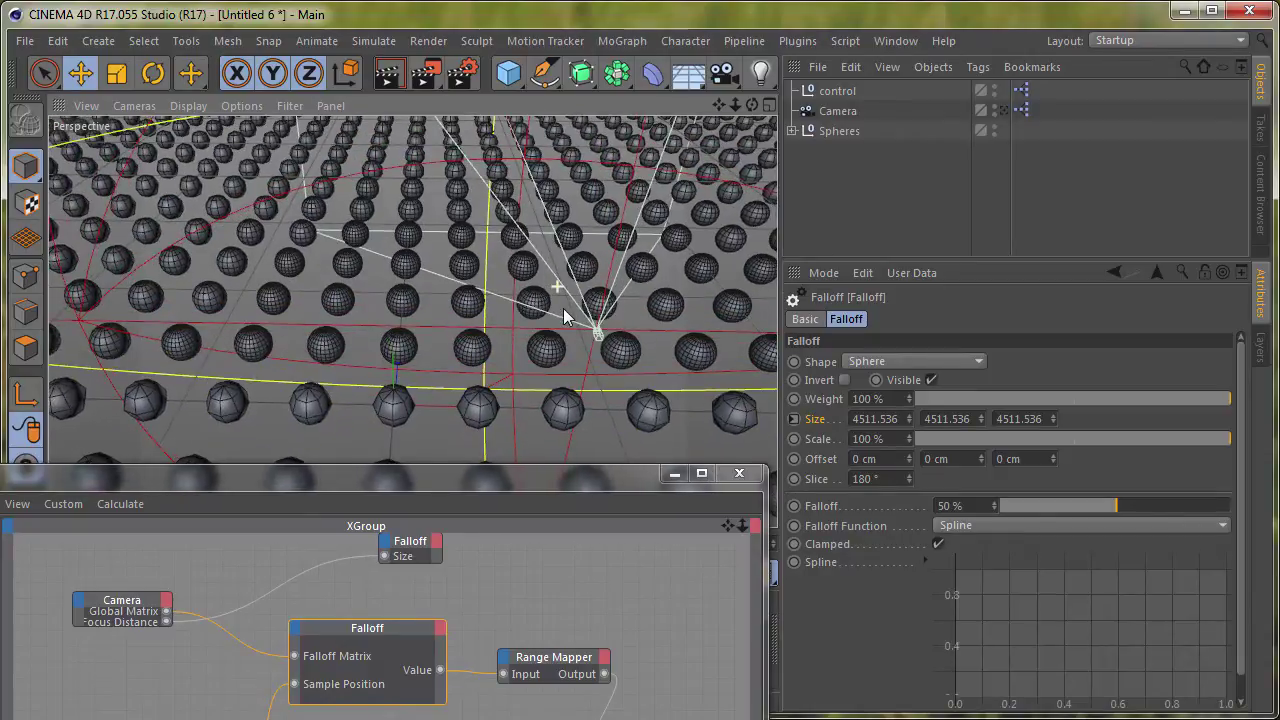
pyautogui.click(792, 131)
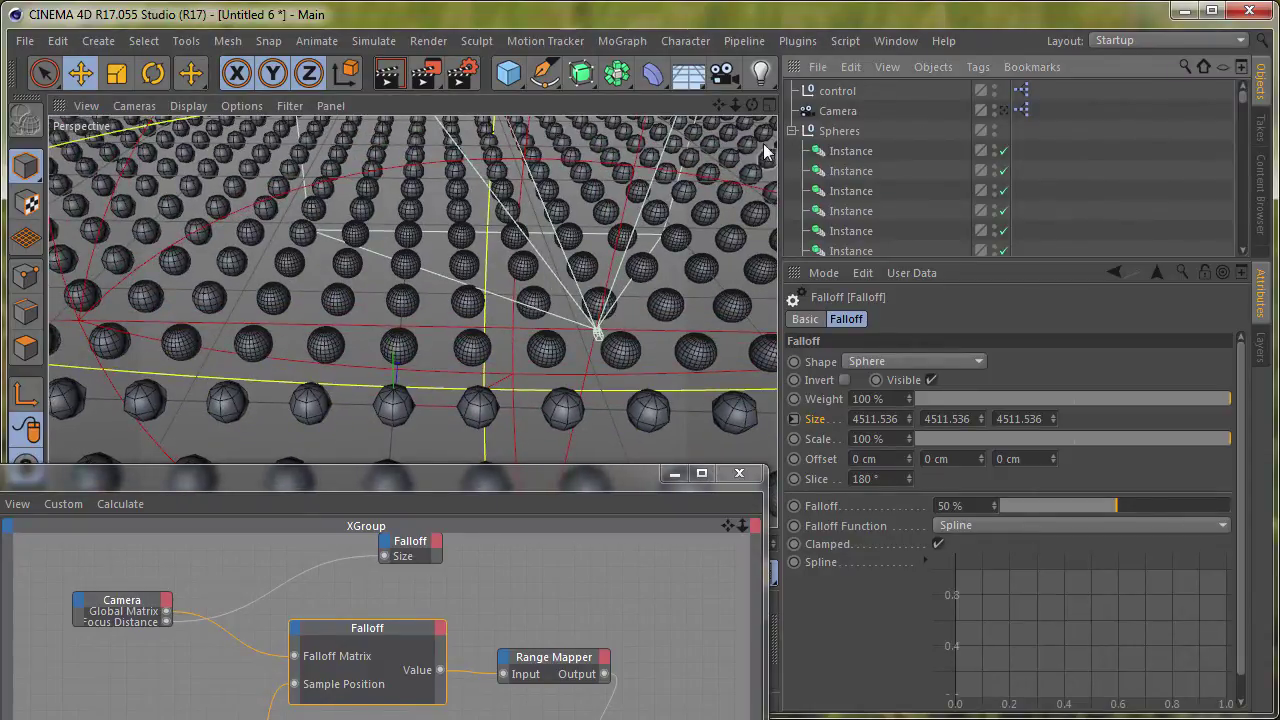
pyautogui.click(792, 131)
pyautogui.click(792, 131)
pyautogui.keyDown('alt'); pyautogui.moveTo(538, 280); pyautogui.dragTo(537, 268); pyautogui.keyUp('alt')
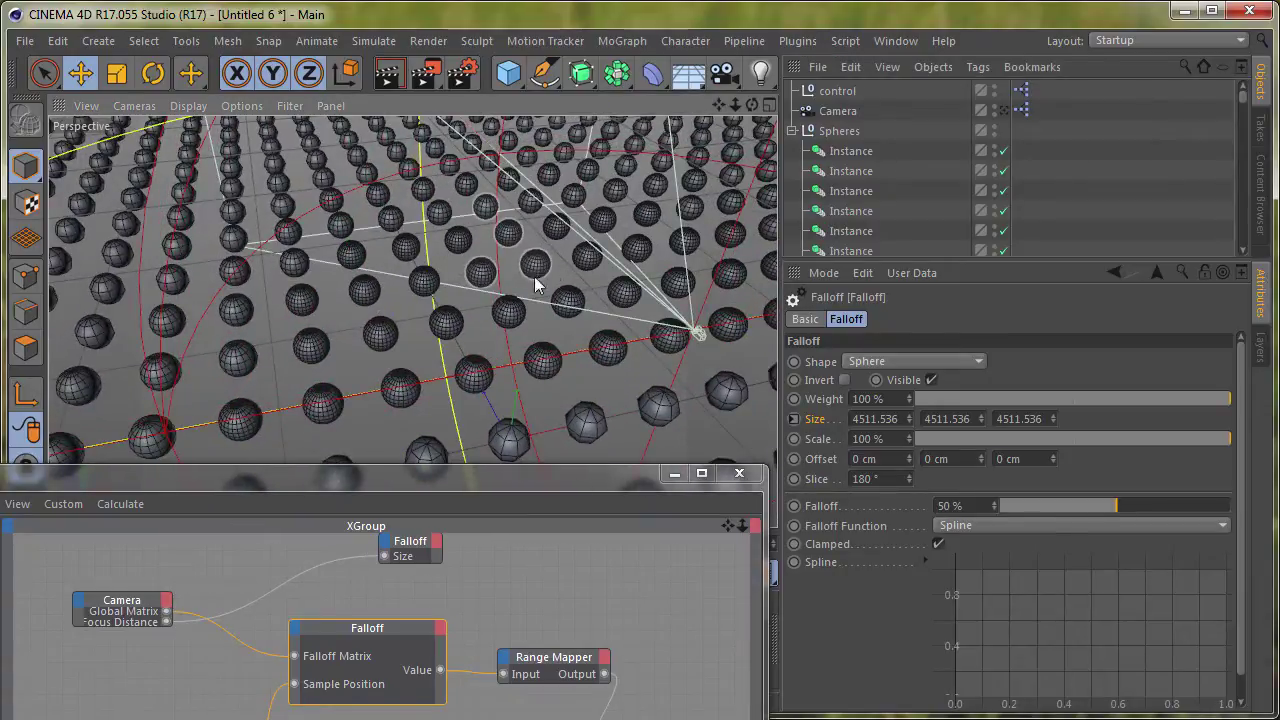
pyautogui.moveTo(560, 475); pyautogui.dragTo(574, 583)
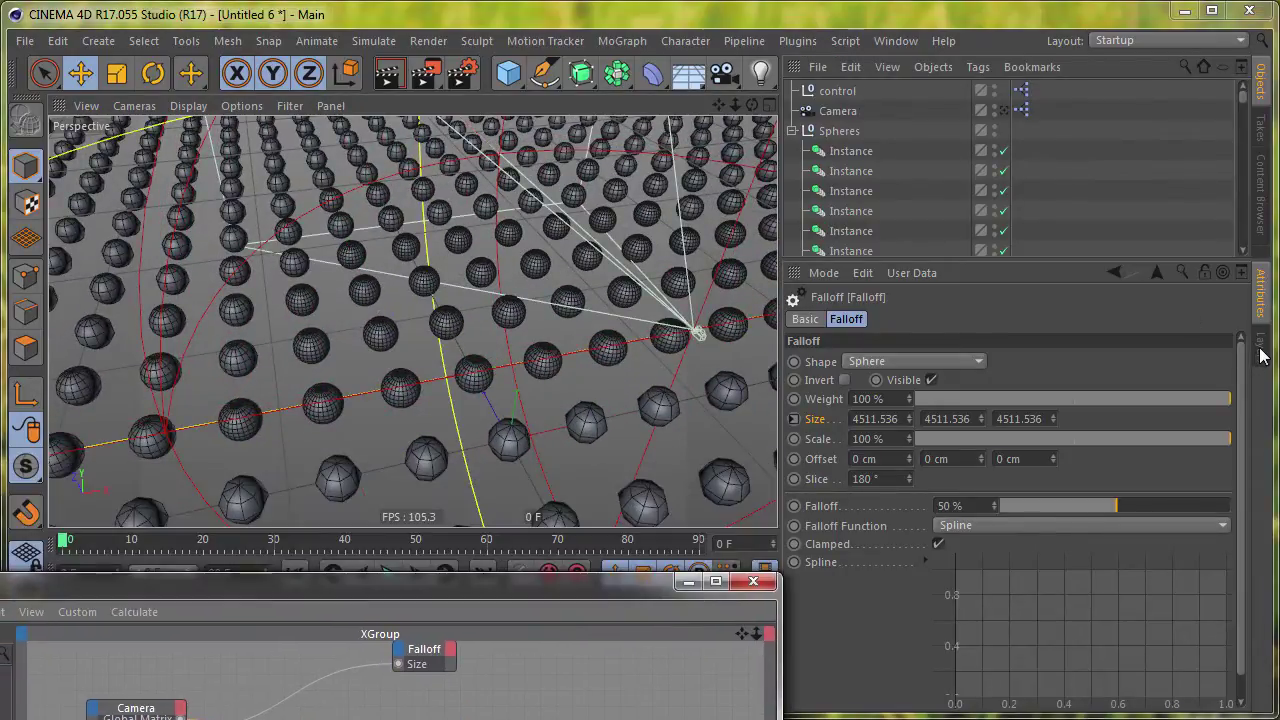
pyautogui.click(1260, 347)
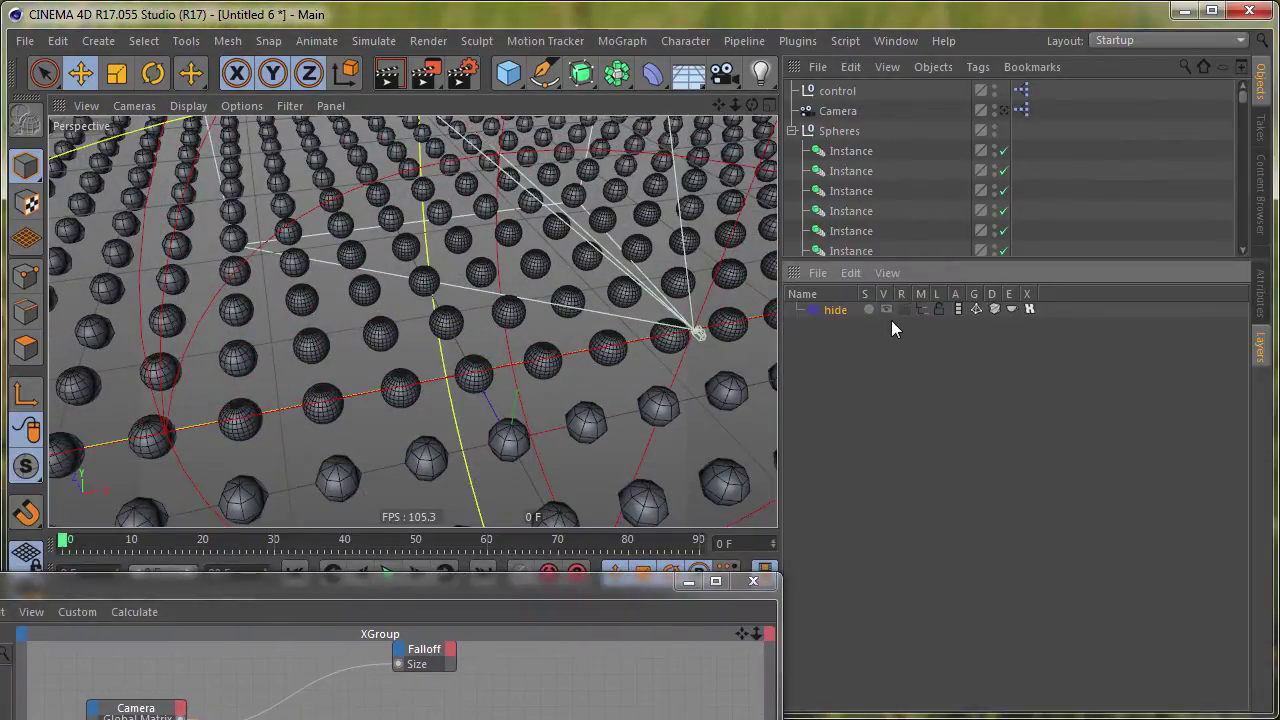
# - Assign red High, cyan Low, yellow Half and green Medium materials to versions 25, 8, 15, 10
pyautogui.click(792, 131)
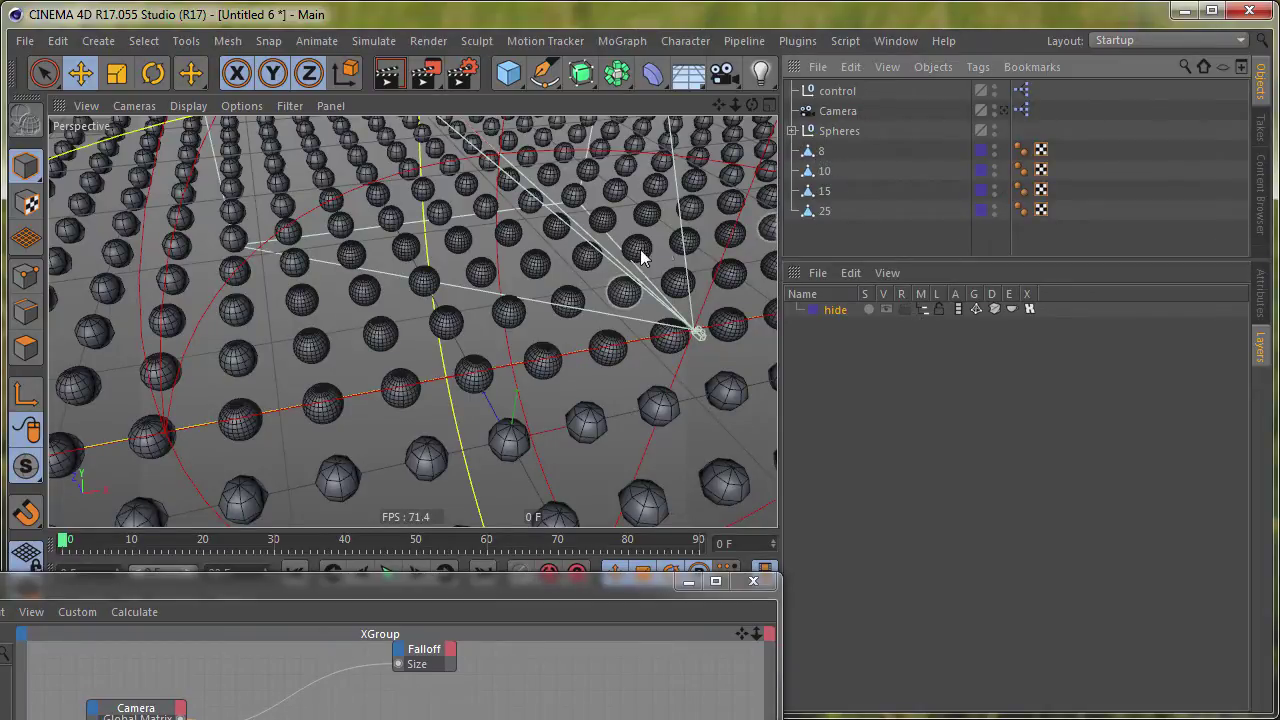
pyautogui.click(688, 581)
pyautogui.moveTo(78, 637)
pyautogui.mouseDown()
pyautogui.moveTo(843, 163)
pyautogui.moveTo(1060, 150)
pyautogui.moveTo(1063, 212)
pyautogui.mouseUp()
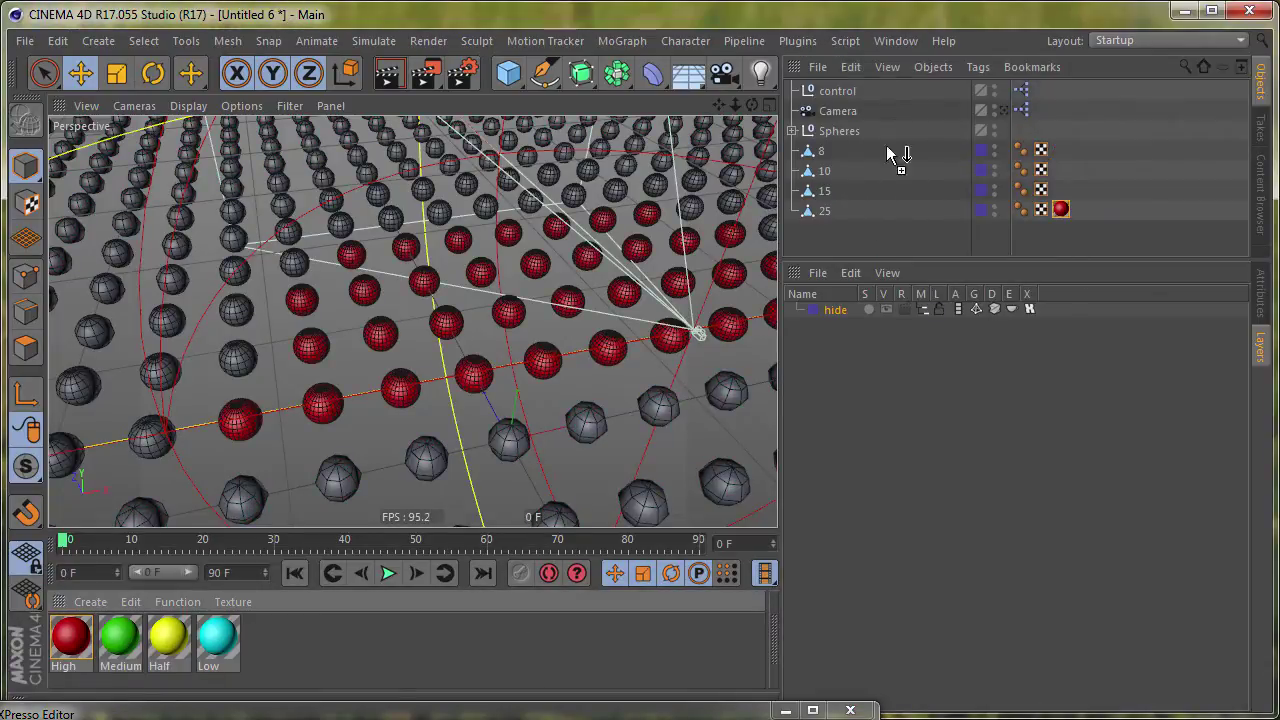
pyautogui.moveTo(218, 637); pyautogui.dragTo(821, 150)
pyautogui.moveTo(168, 637); pyautogui.dragTo(824, 190)
pyautogui.moveTo(826, 242); pyautogui.dragTo(824, 170)
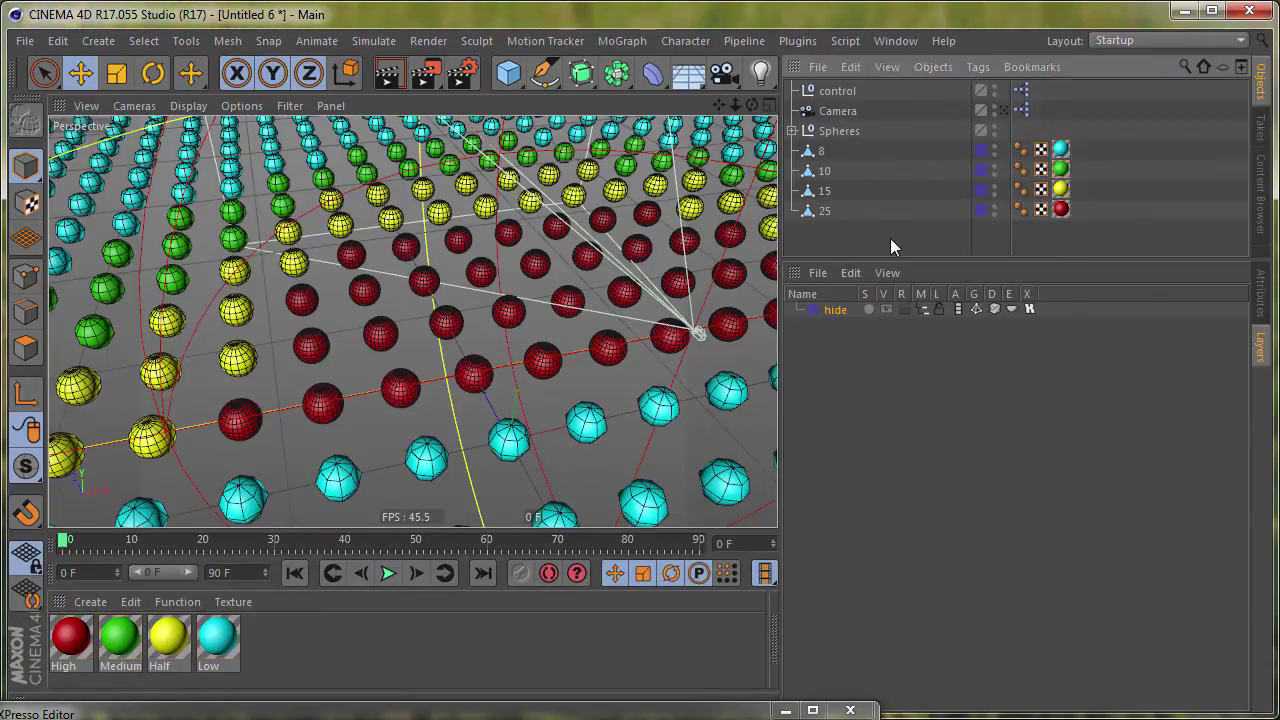
# - Pick a camera Focus Distance of 5050.73 from the viewport and restore the XPresso Editor
pyautogui.click(1004, 110)
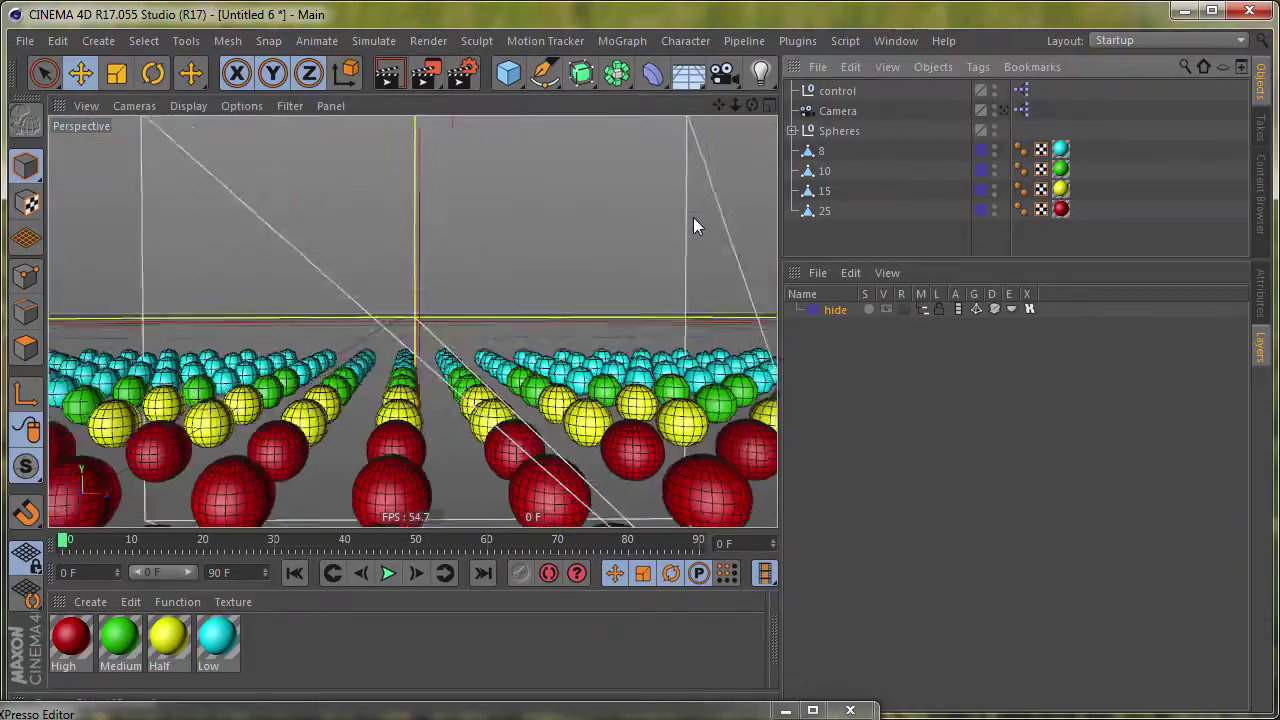
pyautogui.moveTo(545, 370)
pyautogui.keyDown('alt'); pyautogui.mouseDown()
pyautogui.moveTo(537, 445)
pyautogui.moveTo(575, 300)
pyautogui.mouseUp(); pyautogui.keyUp('alt')
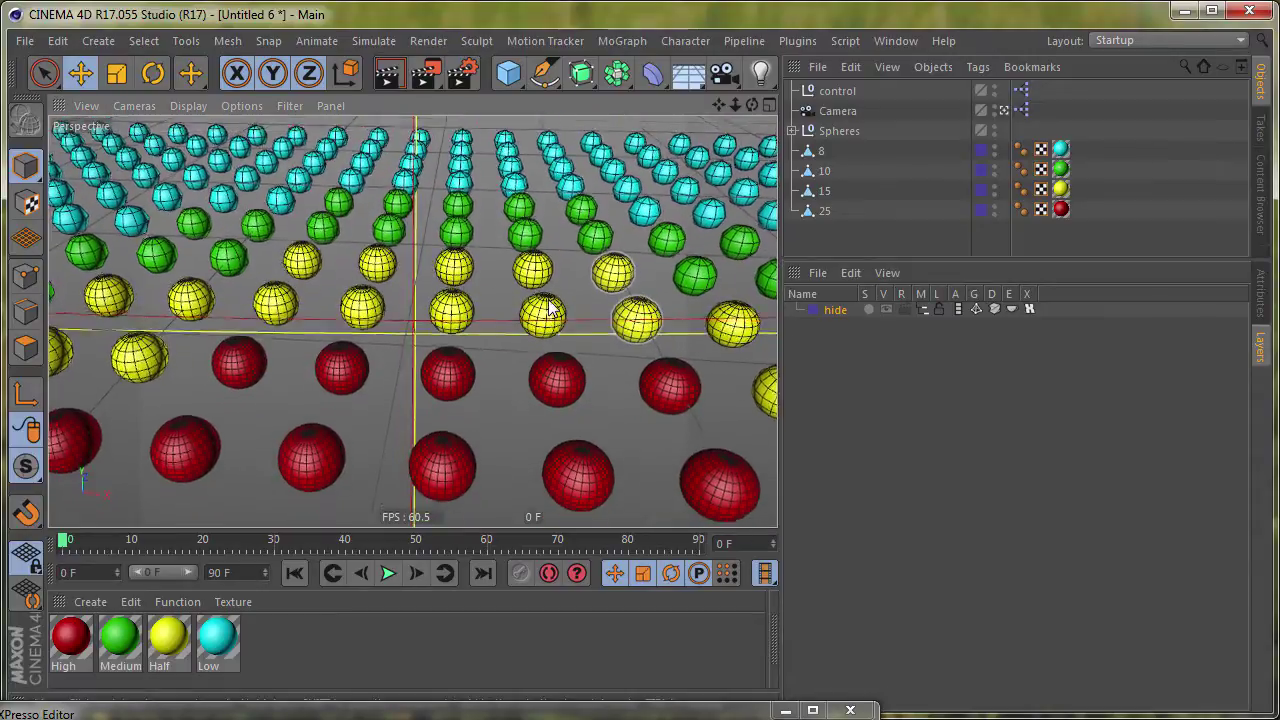
pyautogui.click(845, 112)
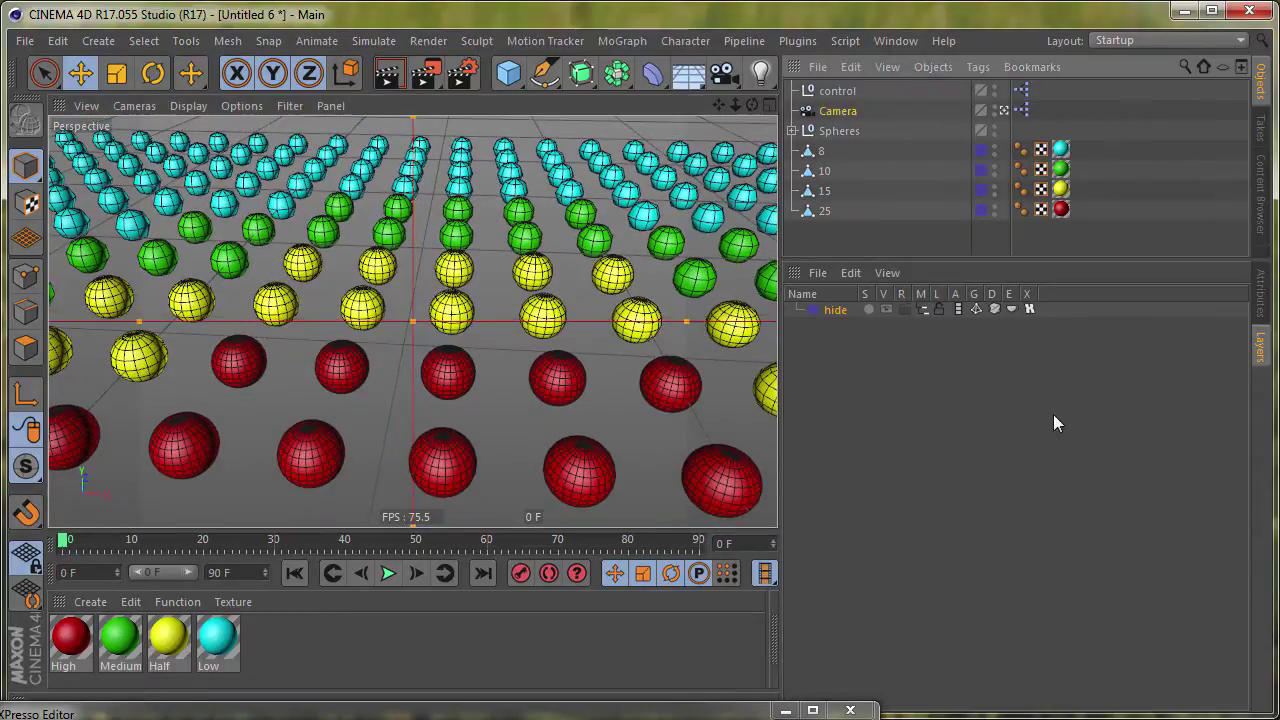
pyautogui.click(1268, 312)
pyautogui.click(958, 320)
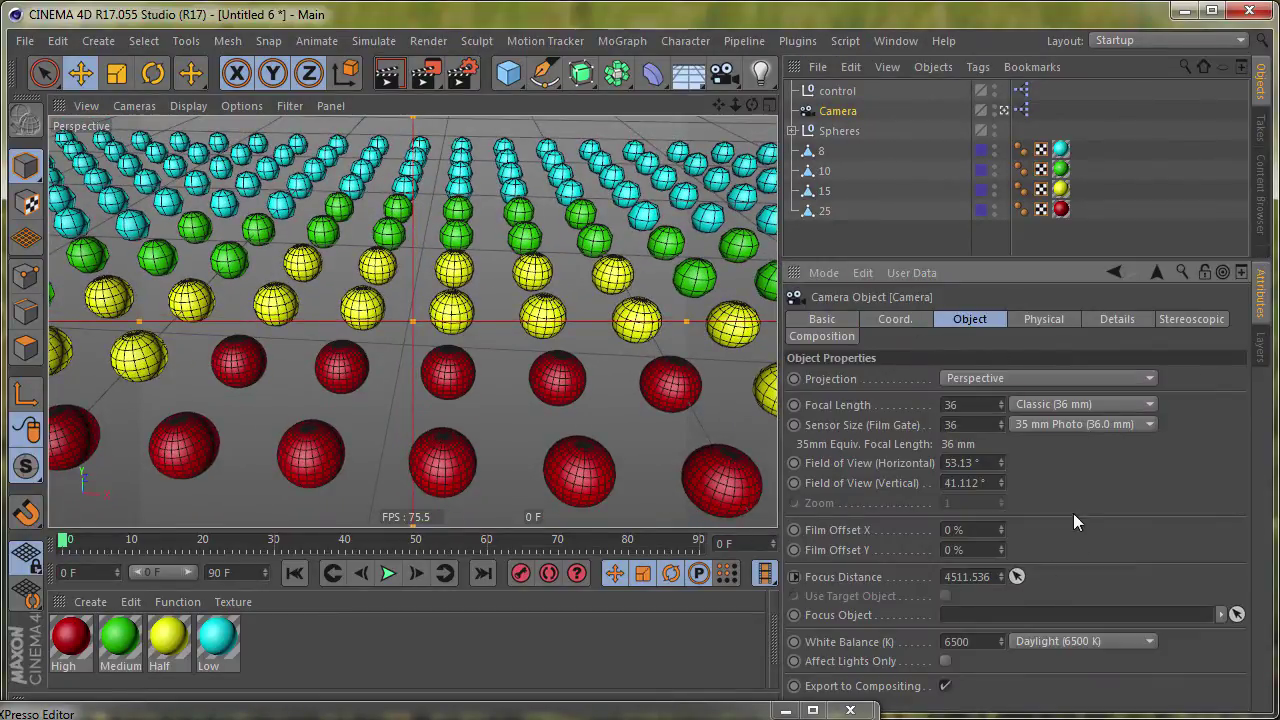
pyautogui.click(1016, 577)
pyautogui.click(500, 206)
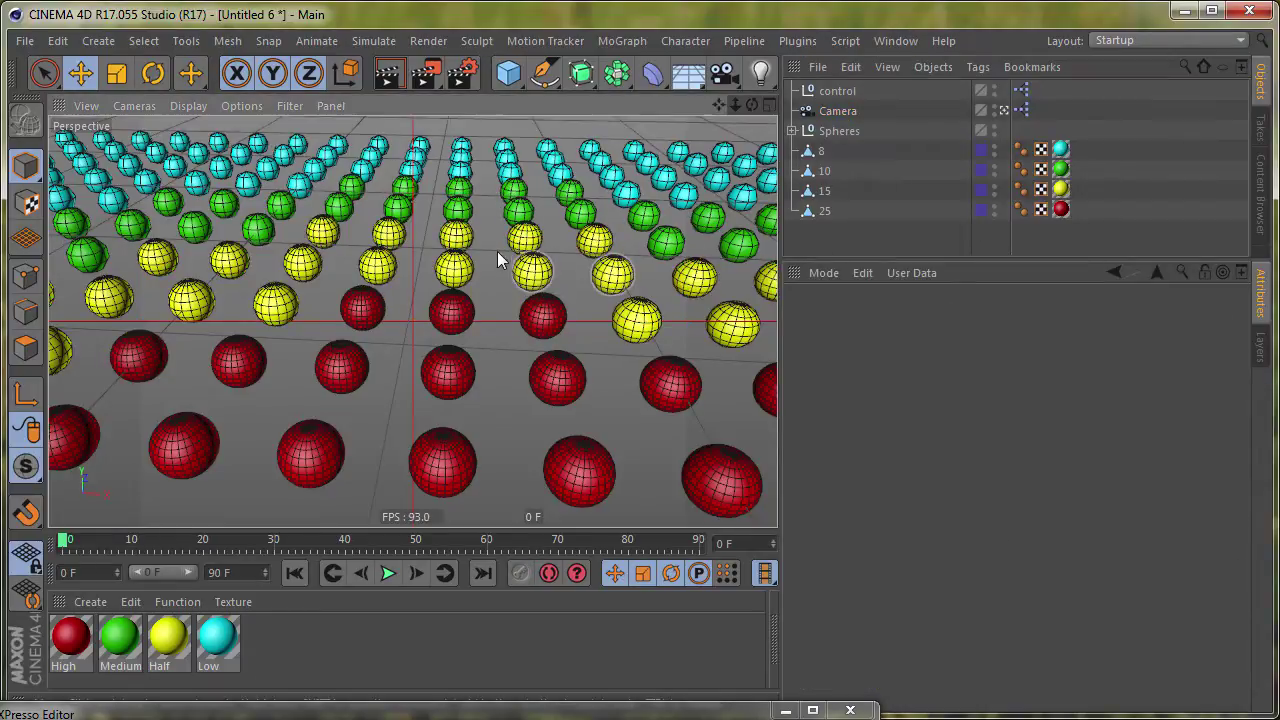
pyautogui.keyDown('alt'); pyautogui.moveTo(543, 262); pyautogui.dragTo(500, 270); pyautogui.keyUp('alt')
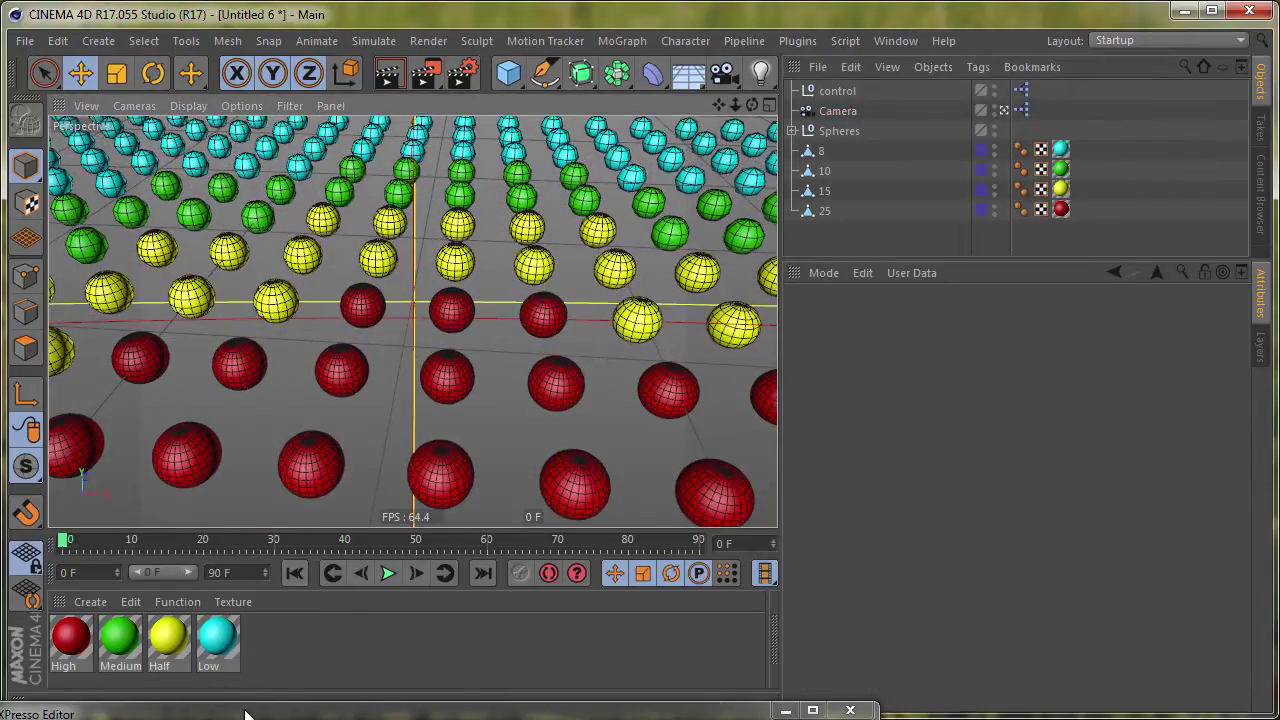
pyautogui.click(249, 713)
# - Adjust the falloff value, settling at 40% so more nearby spheres turn red
pyautogui.click(593, 519)
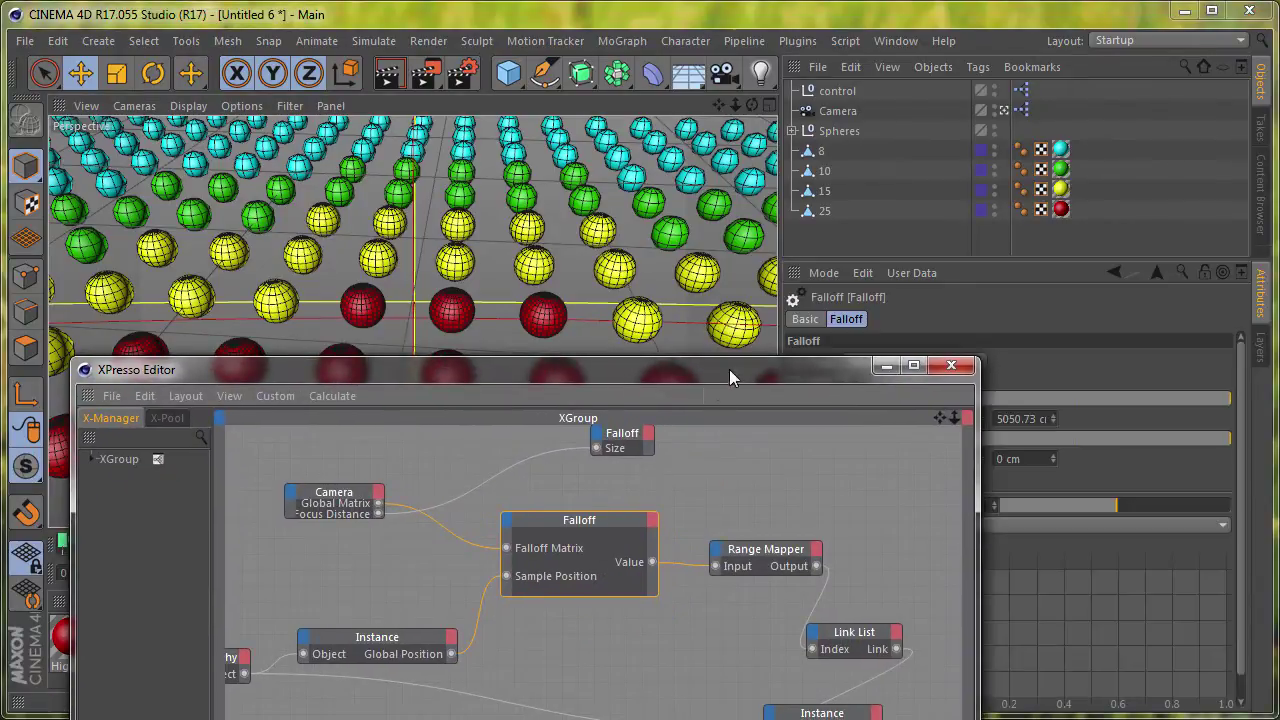
pyautogui.moveTo(729, 369); pyautogui.dragTo(559, 560)
pyautogui.moveTo(1175, 498)
pyautogui.mouseDown()
pyautogui.moveTo(1061, 505)
pyautogui.moveTo(1137, 505)
pyautogui.moveTo(1093, 505)
pyautogui.mouseUp()
pyautogui.moveTo(480, 290)
pyautogui.keyDown('alt'); pyautogui.mouseDown()
pyautogui.moveTo(484, 347)
pyautogui.moveTo(653, 286)
pyautogui.moveTo(497, 357)
pyautogui.moveTo(468, 271)
pyautogui.moveTo(467, 299)
pyautogui.moveTo(620, 230)
pyautogui.mouseUp(); pyautogui.keyUp('alt')
pyautogui.click(777, 212)
# - Check that the first Spheres instance references the 8 sphere, then collapse the group
pyautogui.click(792, 130)
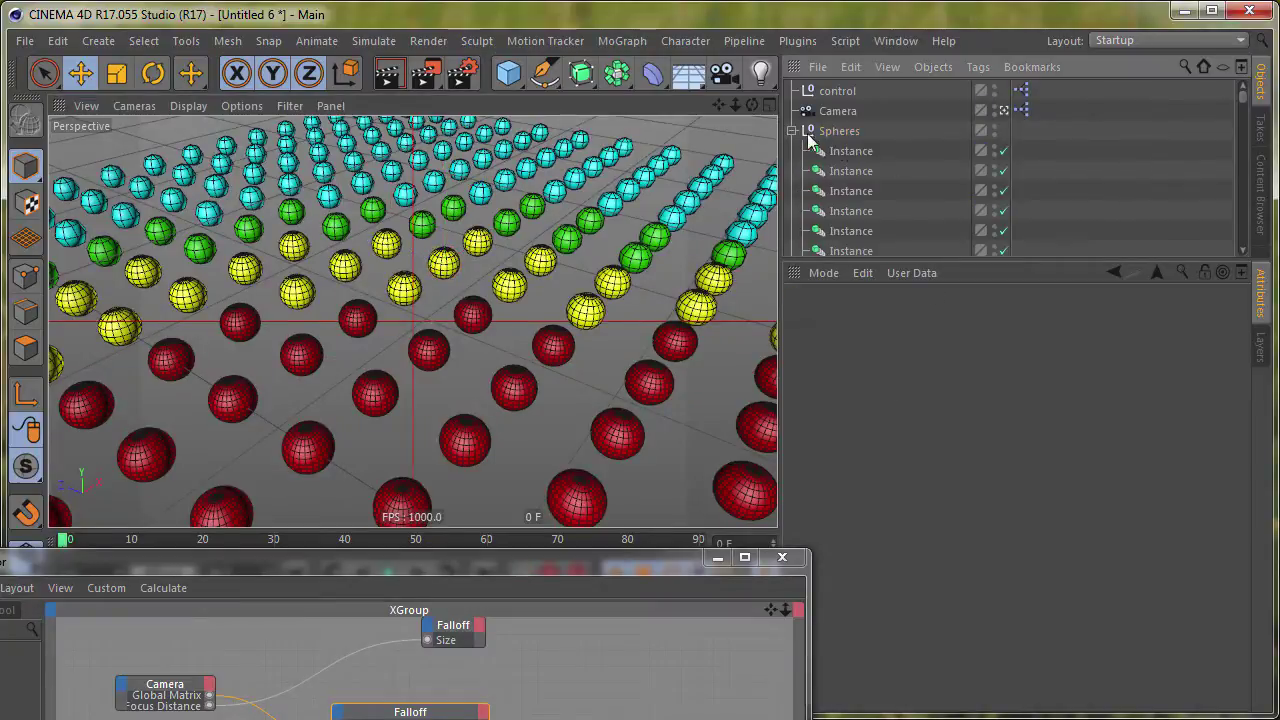
pyautogui.click(866, 153)
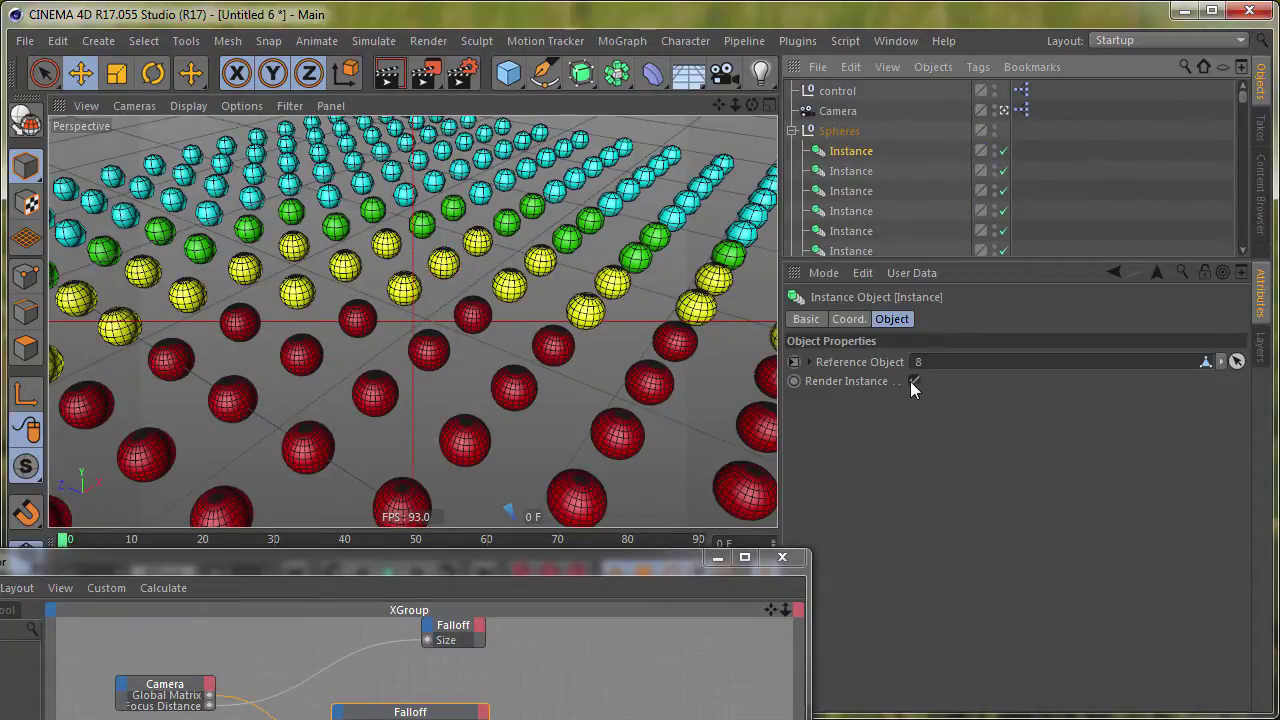
pyautogui.click(794, 133)
pyautogui.click(933, 67)
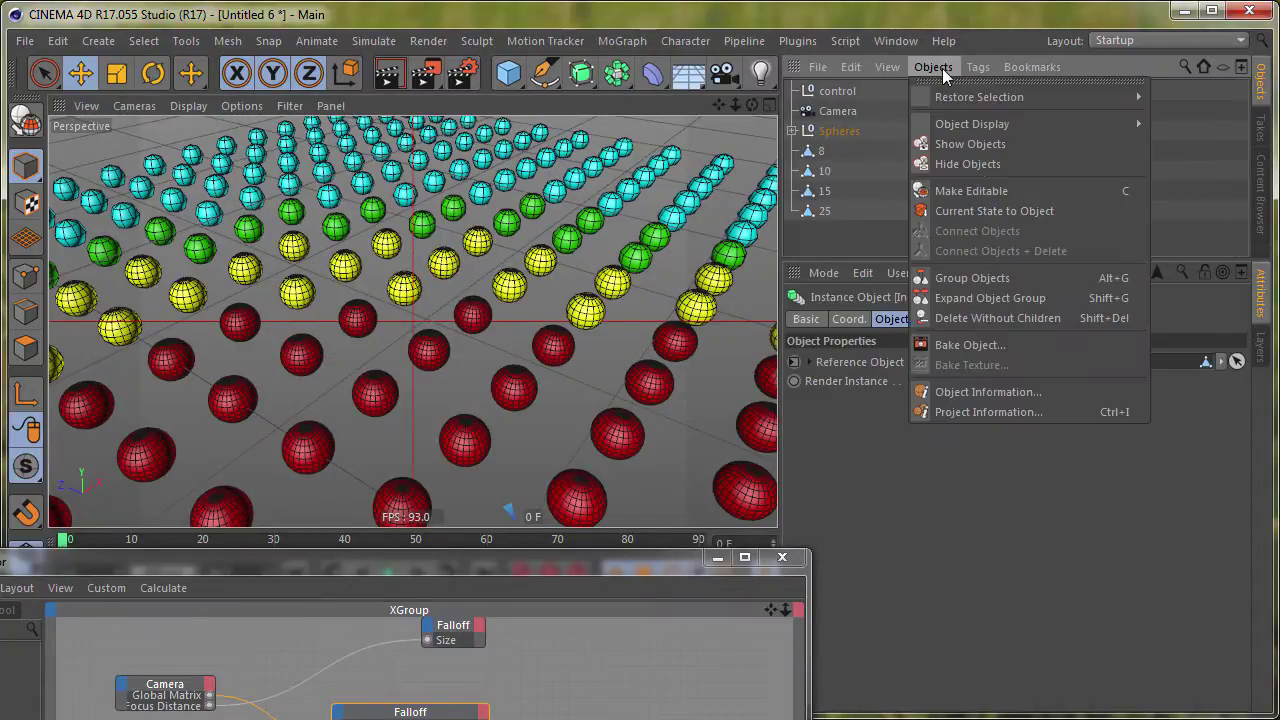
pyautogui.click(1003, 411)
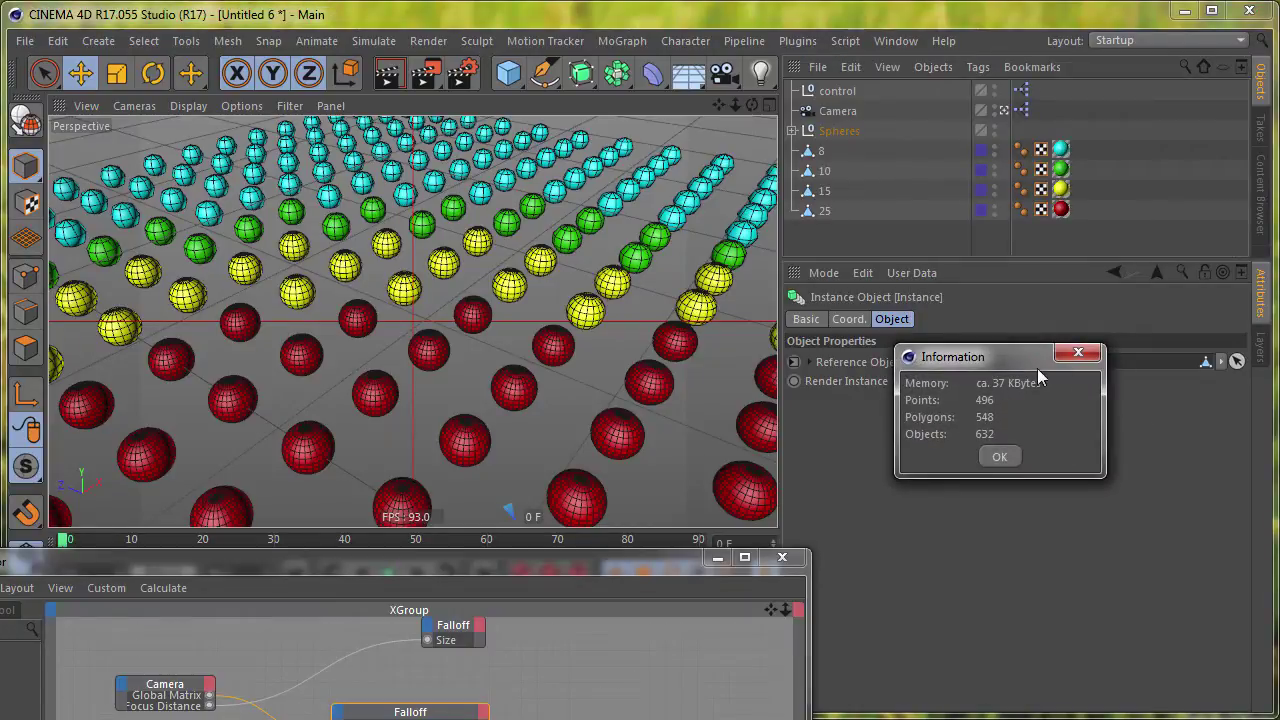
pyautogui.moveTo(1031, 356); pyautogui.dragTo(978, 331)
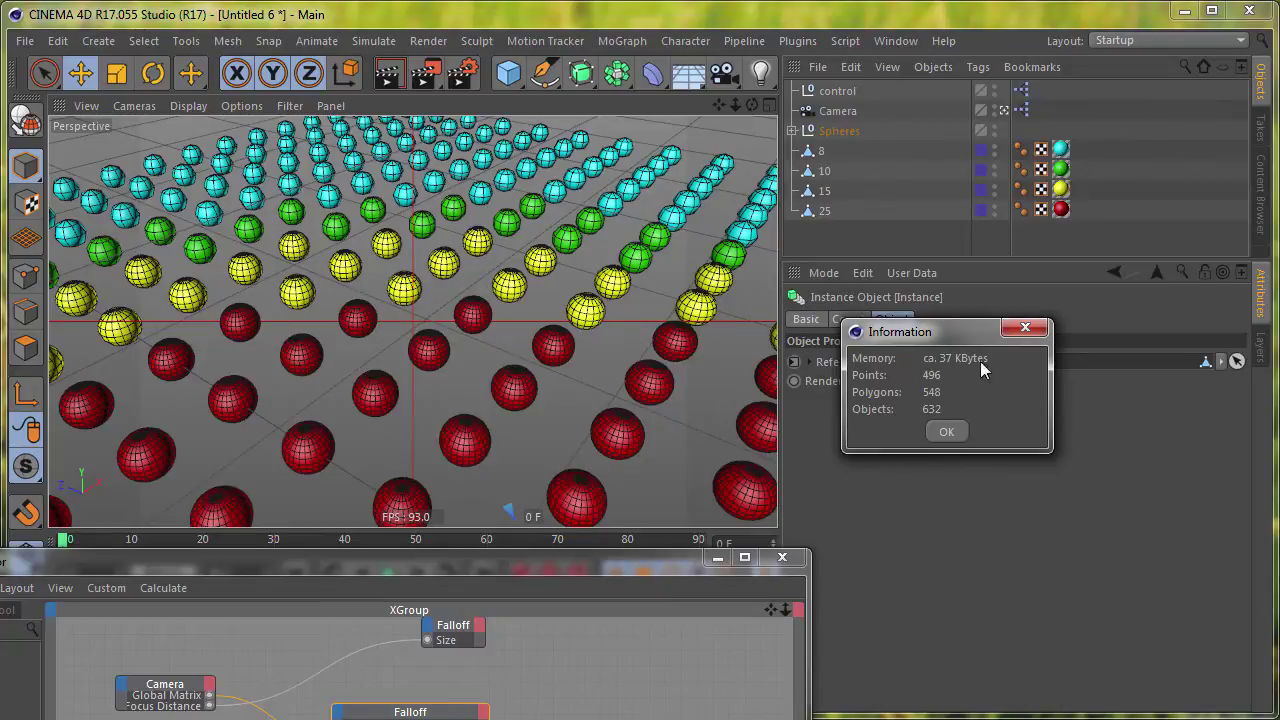
pyautogui.moveTo(951, 350); pyautogui.dragTo(926, 342)
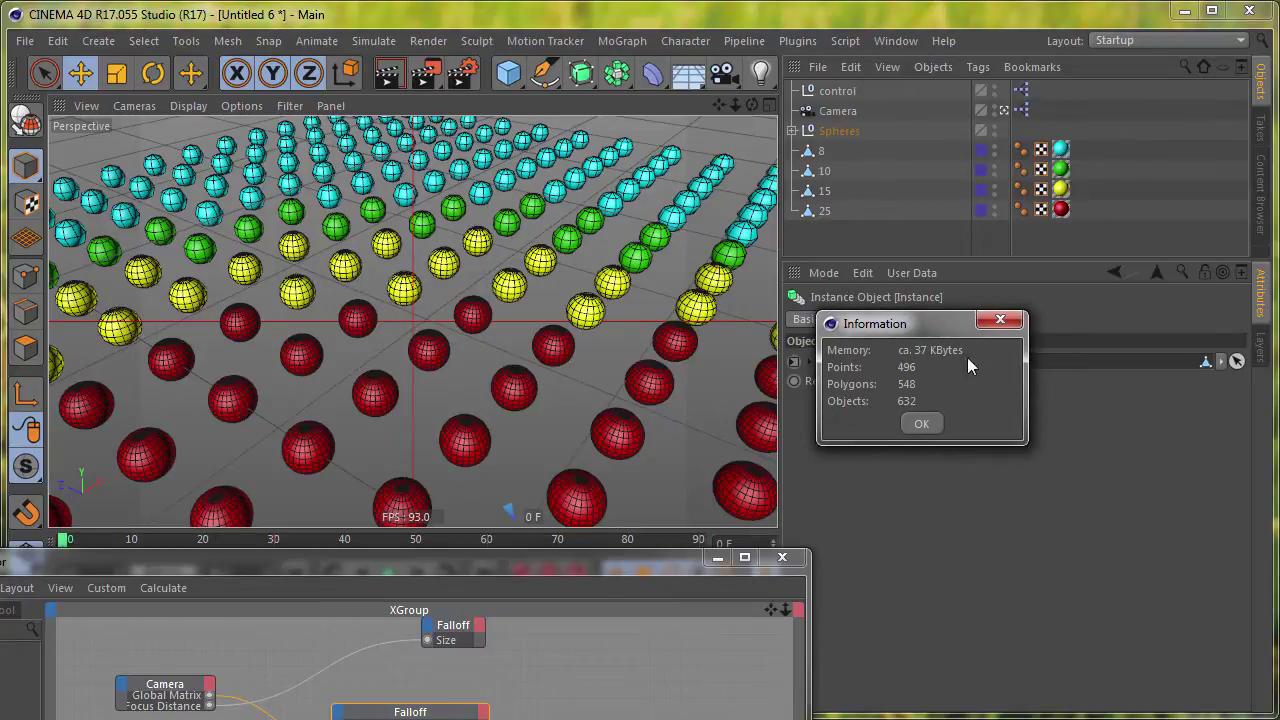
pyautogui.click(922, 426)
pyautogui.moveTo(500, 280)
pyautogui.keyDown('alt'); pyautogui.mouseDown()
pyautogui.moveTo(455, 250)
pyautogui.moveTo(465, 262)
pyautogui.mouseUp(); pyautogui.keyUp('alt')
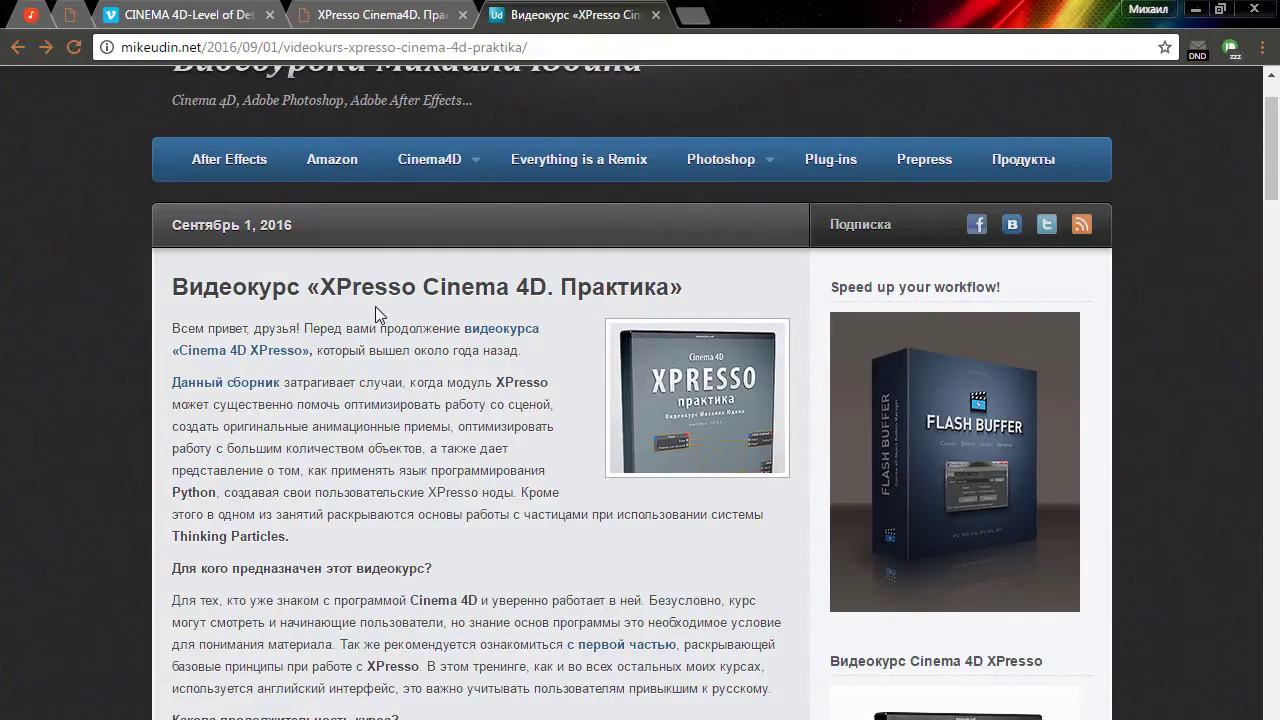
# - Scroll the course page, then view an enlarged thumbnail on the course store page
pyautogui.scroll(-3, 470, 480)
pyautogui.scroll(-2, 470, 480)
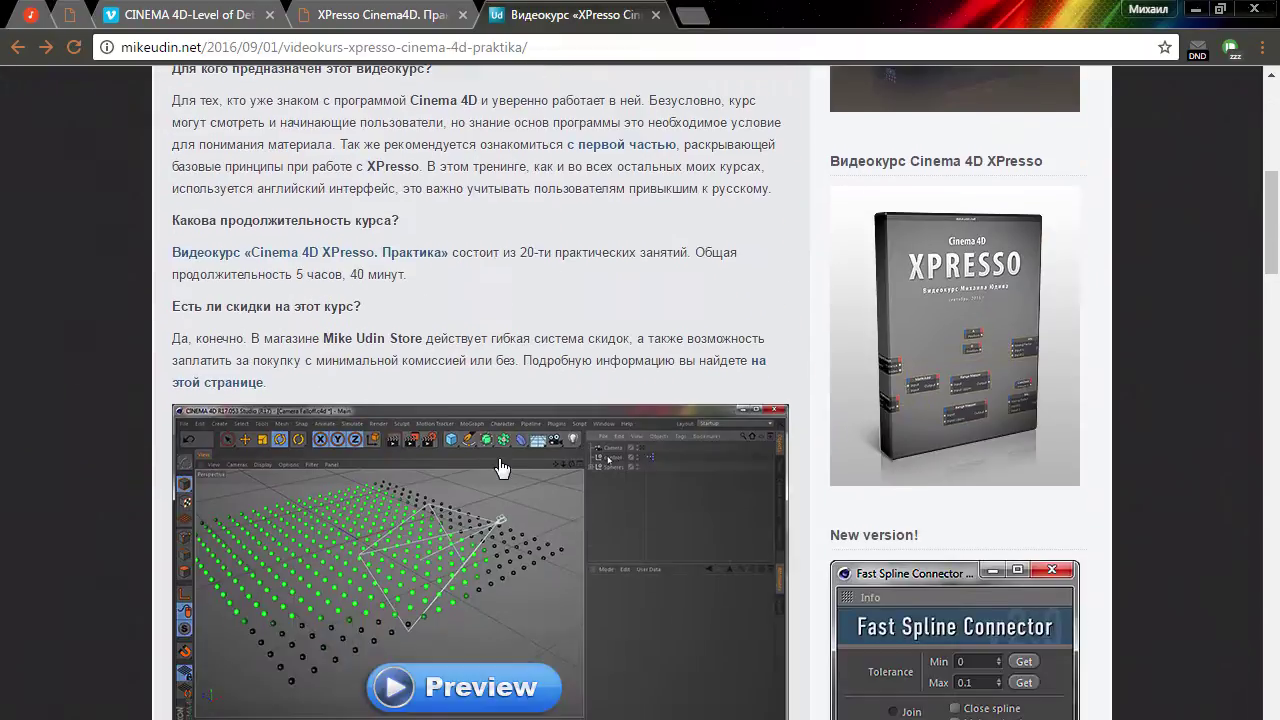
pyautogui.scroll(-2, 505, 516)
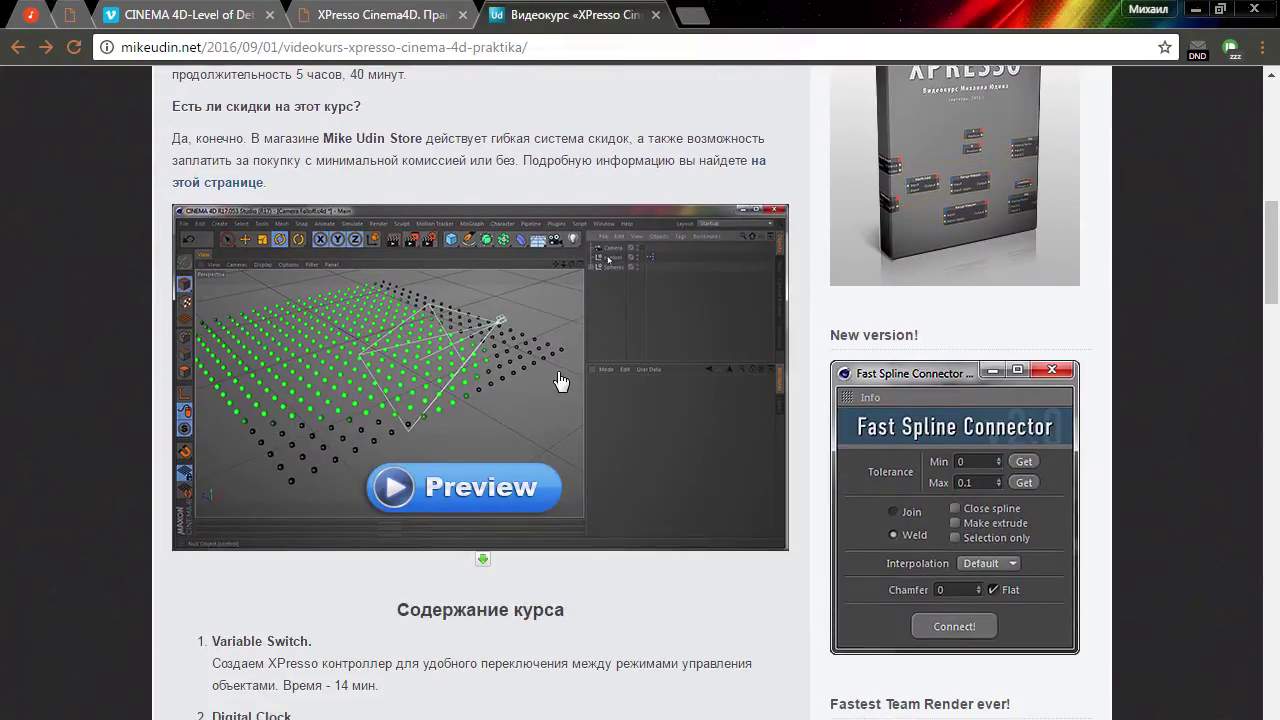
pyautogui.click(415, 15)
pyautogui.click(487, 284)
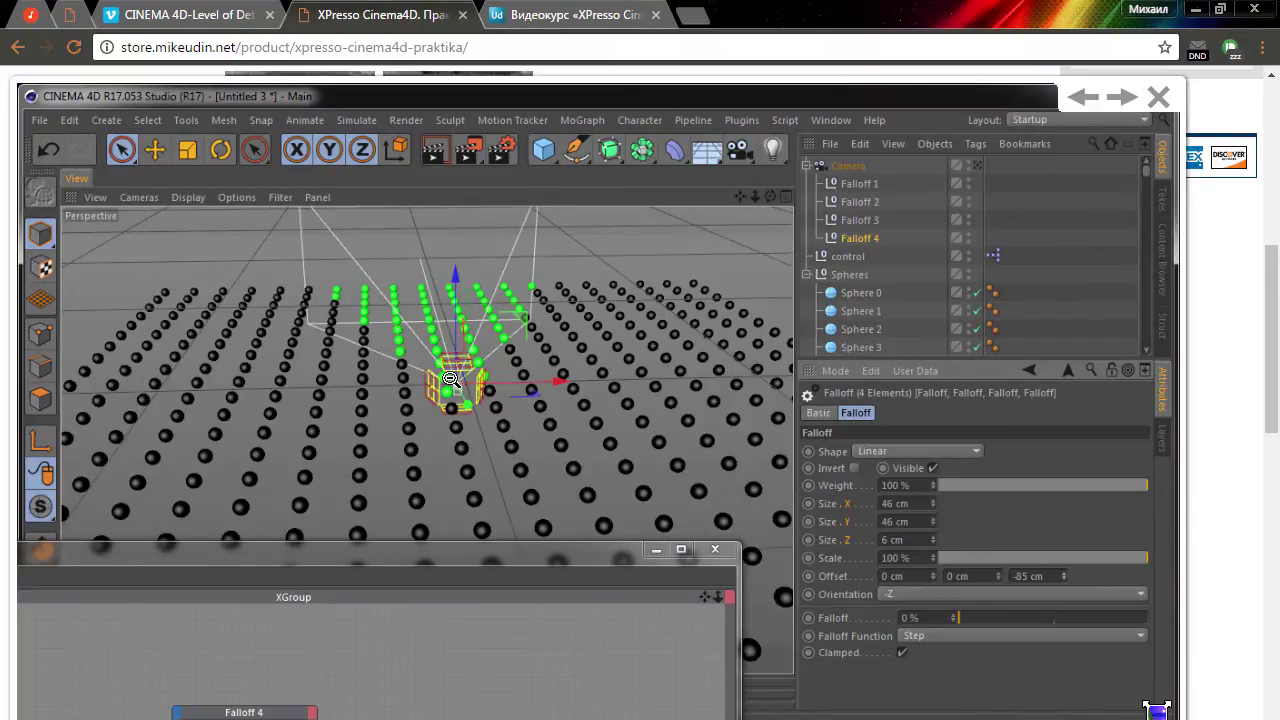
pyautogui.click(558, 320)
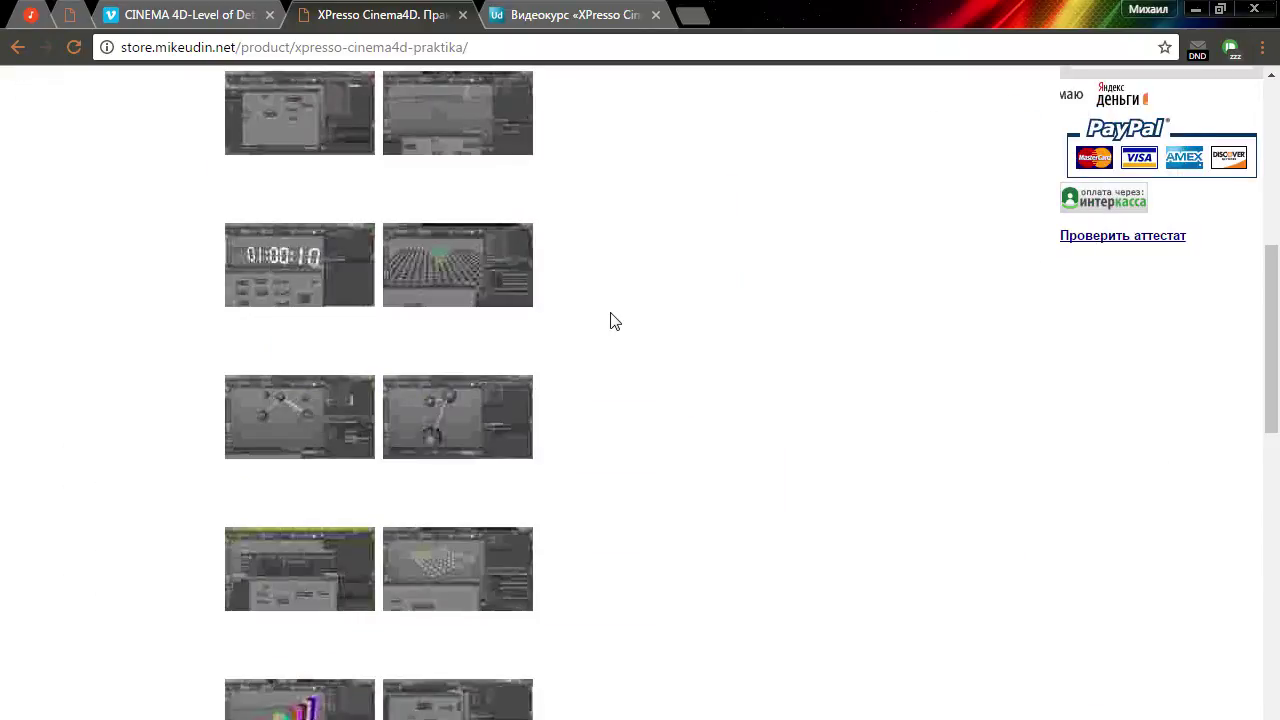
pyautogui.click(580, 18)
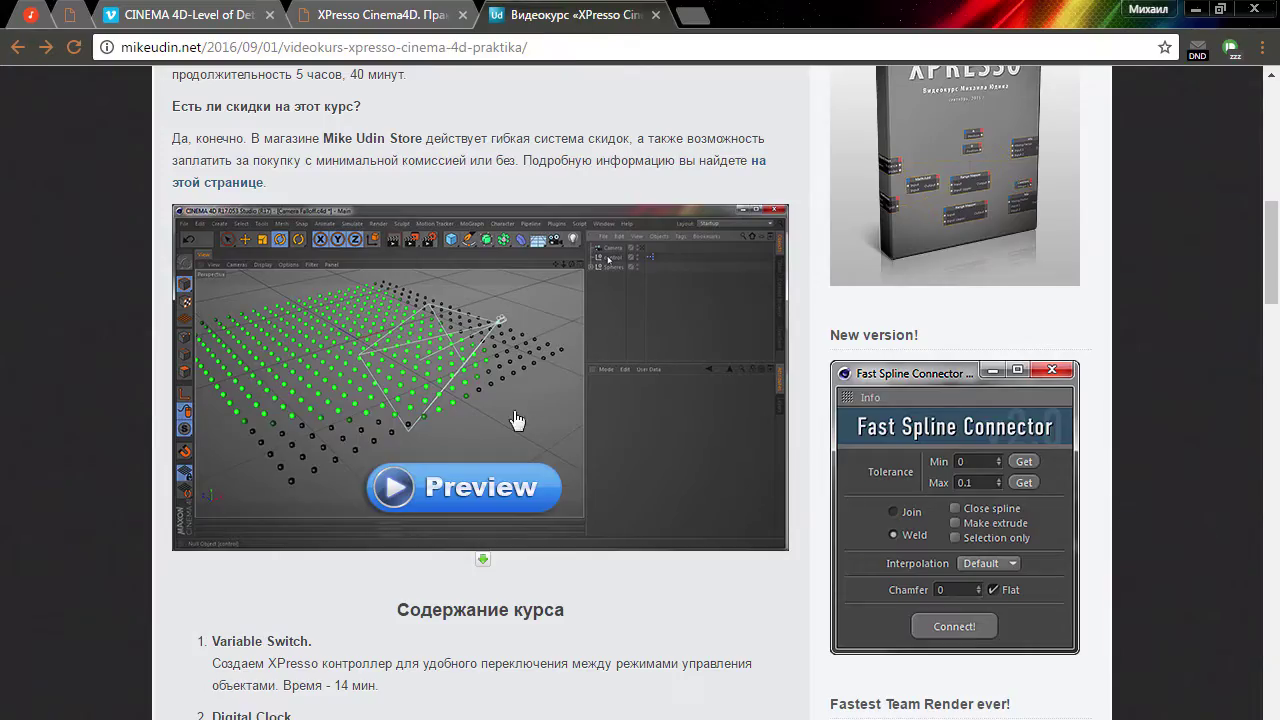
# - Scroll the course description page down to the lesson list with the Smart Camera lessons
pyautogui.scroll(-5, 650, 377)
pyautogui.scroll(-7, 650, 377)
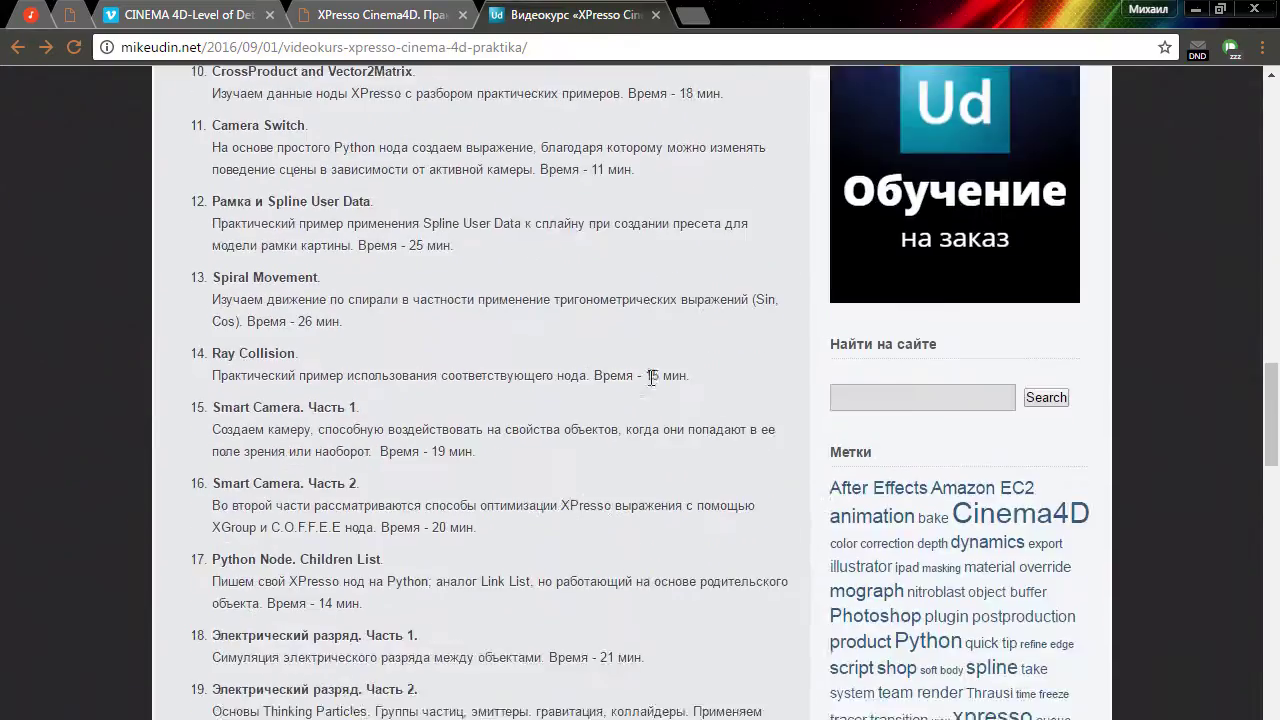
pyautogui.scroll(-4, 453, 422)
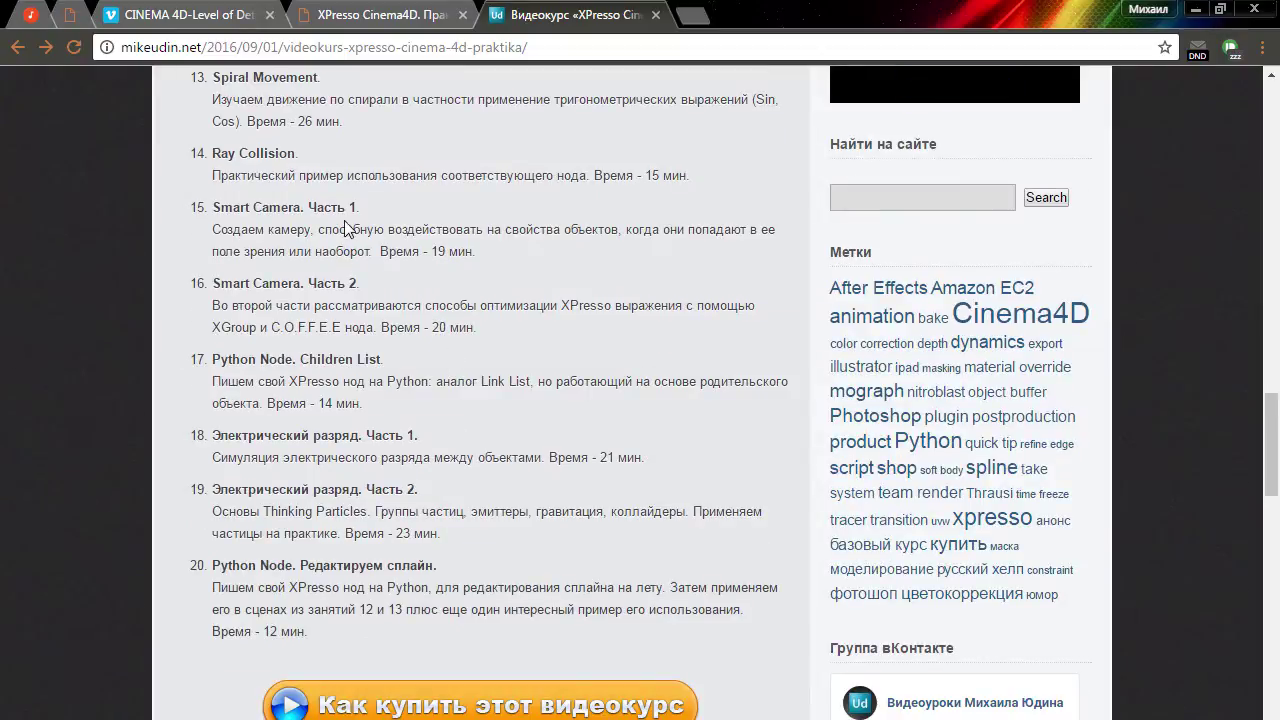
pyautogui.scroll(2, 538, 403)
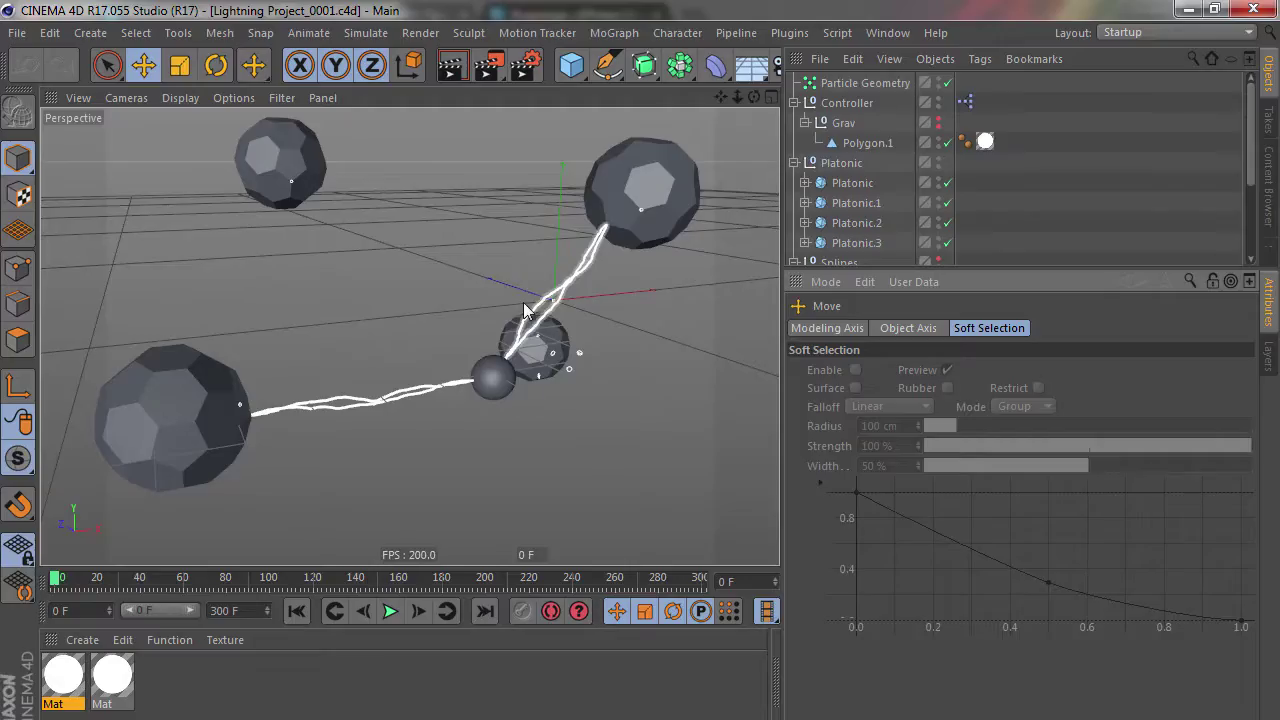
# - Switch to the Falloff_Sample scene and move and enlarge the falloff over the clone grid
pyautogui.click(888, 33)
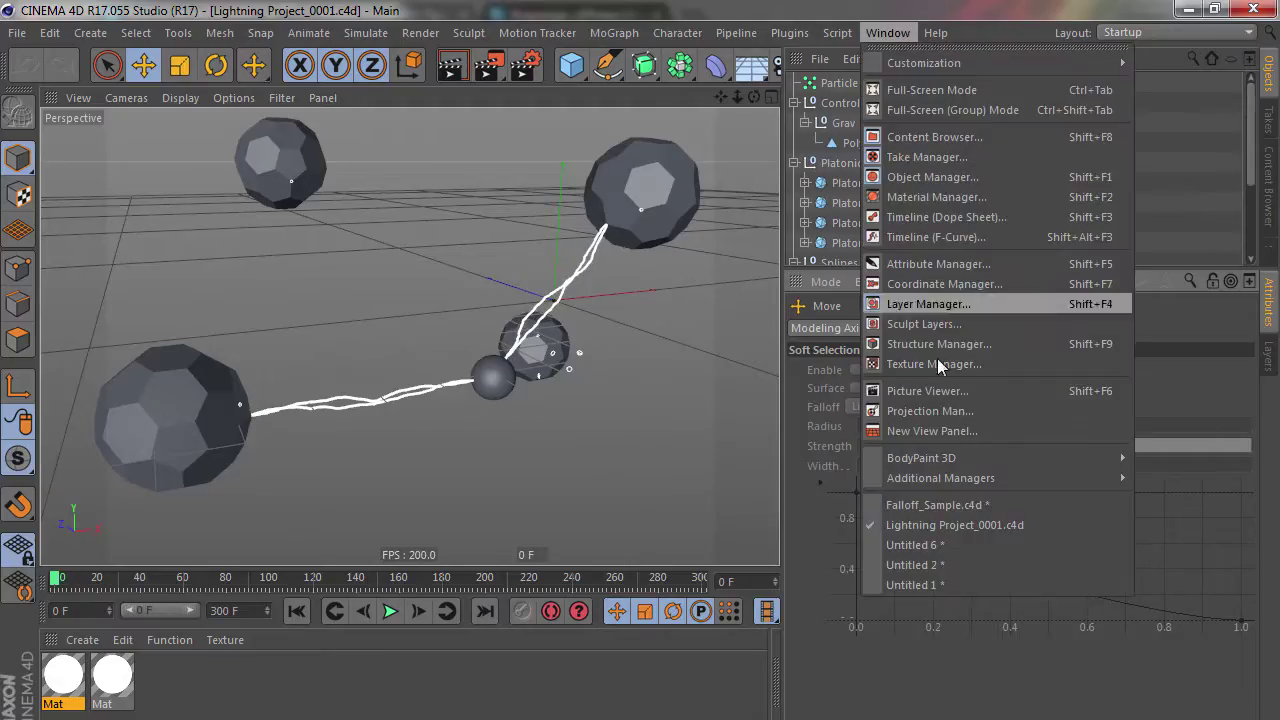
pyautogui.click(921, 505)
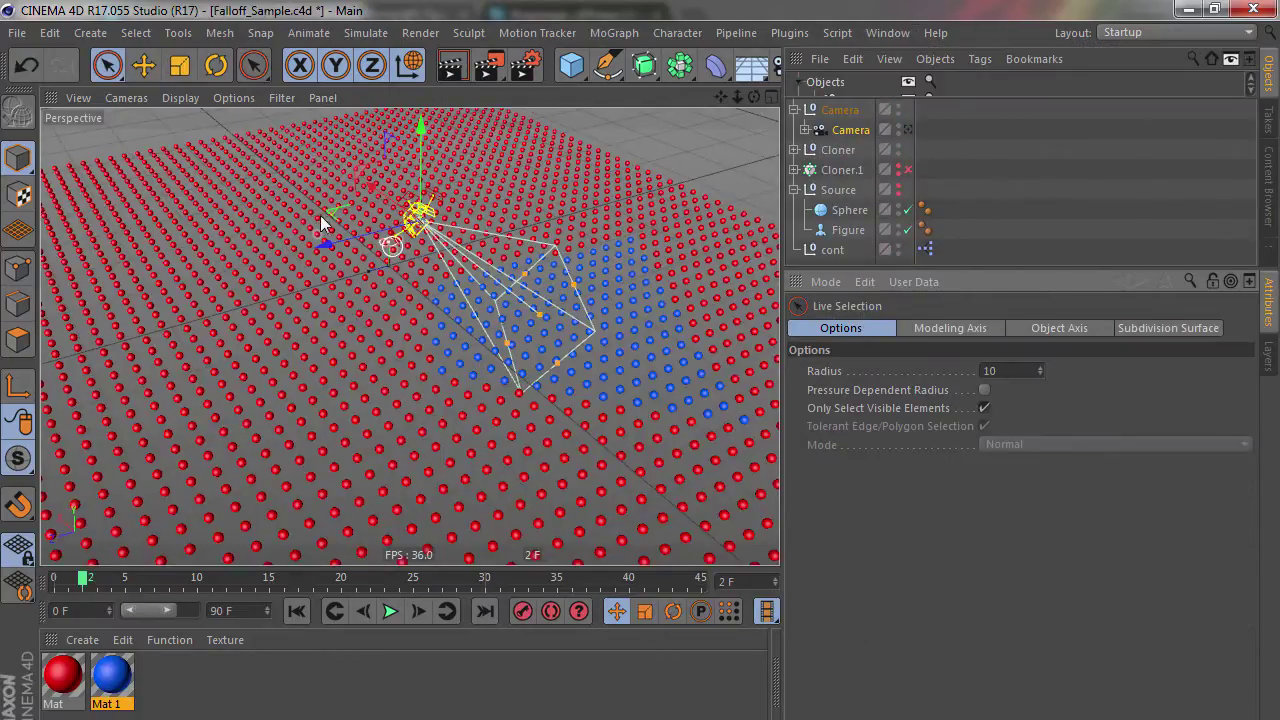
pyautogui.moveTo(300, 222); pyautogui.dragTo(288, 244)
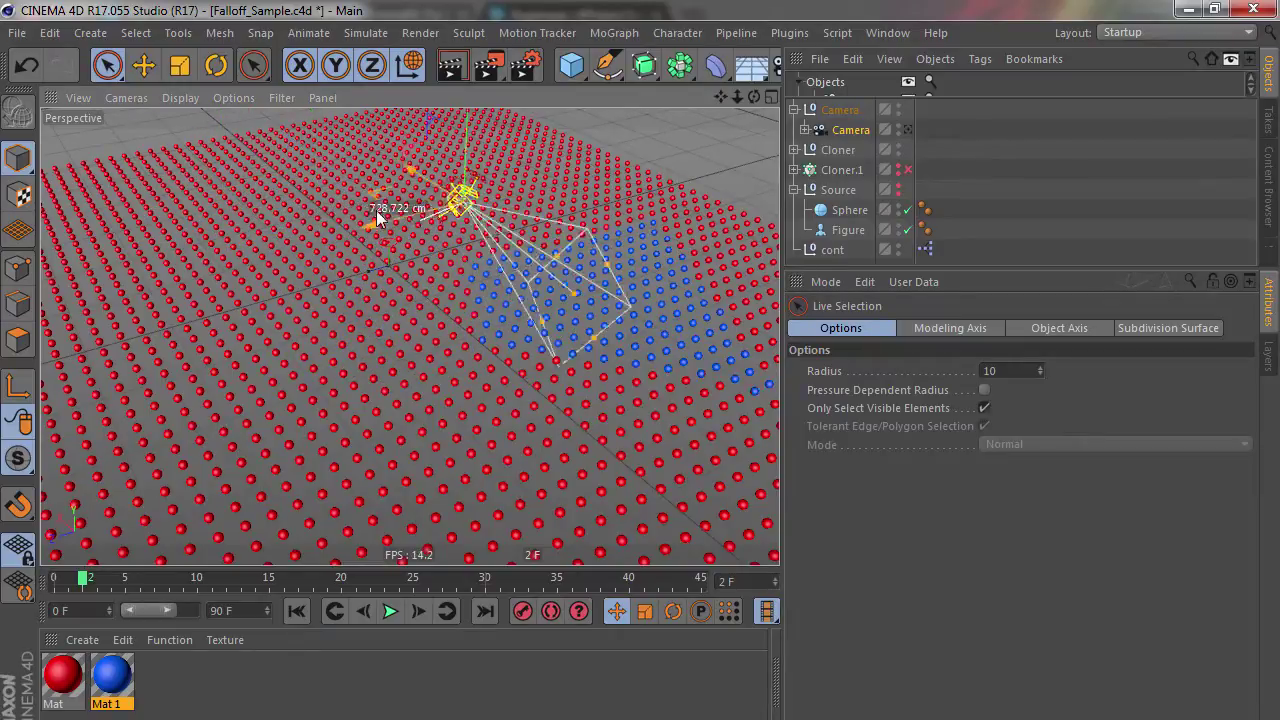
pyautogui.moveTo(503, 323)
pyautogui.mouseDown()
pyautogui.moveTo(584, 272)
pyautogui.moveTo(501, 342)
pyautogui.moveTo(543, 368)
pyautogui.moveTo(433, 318)
pyautogui.mouseUp()
pyautogui.moveTo(439, 269)
pyautogui.mouseDown()
pyautogui.moveTo(428, 209)
pyautogui.moveTo(434, 286)
pyautogui.moveTo(433, 254)
pyautogui.mouseUp()
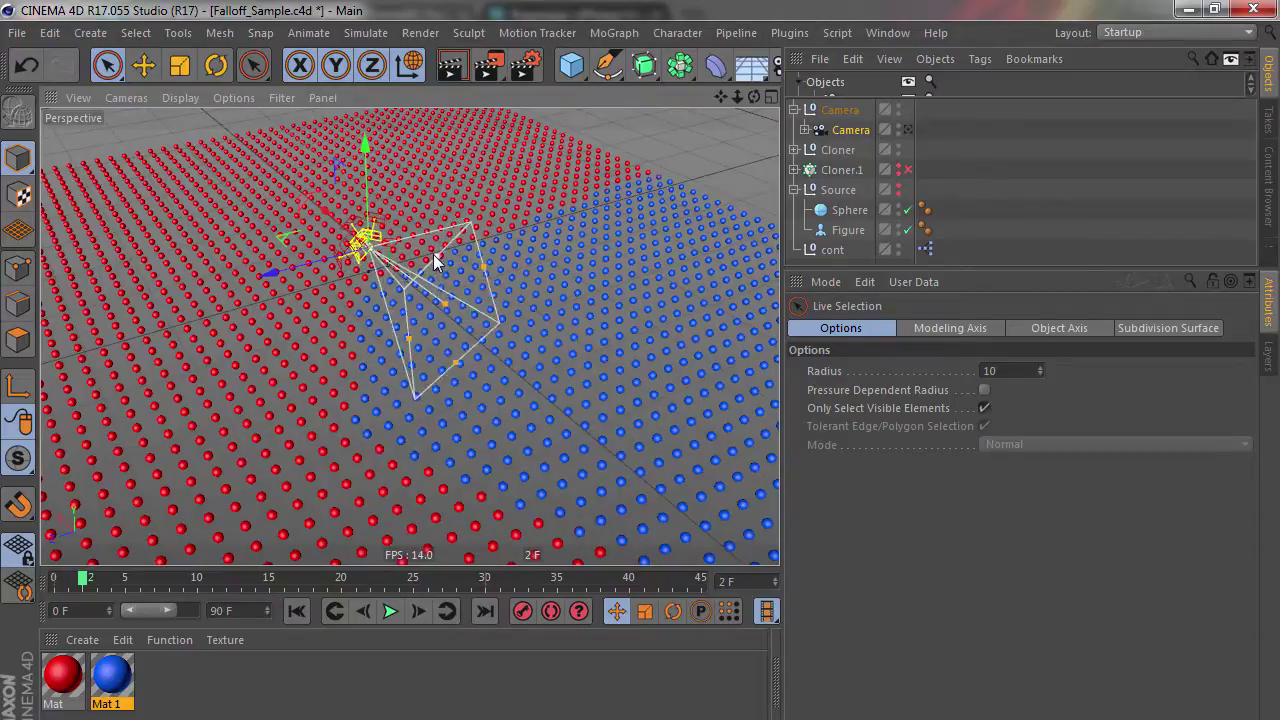
# - View the scene through Camera and orbit closer around the sphere grid
pyautogui.click(908, 129)
pyautogui.moveTo(557, 277)
pyautogui.keyDown('alt'); pyautogui.mouseDown()
pyautogui.moveTo(493, 290)
pyautogui.moveTo(553, 389)
pyautogui.mouseUp(); pyautogui.keyUp('alt')
pyautogui.click(540, 456)
pyautogui.moveTo(437, 325)
pyautogui.keyDown('alt'); pyautogui.mouseDown()
pyautogui.moveTo(313, 312)
pyautogui.moveTo(431, 300)
pyautogui.moveTo(491, 140)
pyautogui.mouseUp(); pyautogui.keyUp('alt')
pyautogui.click(495, 228)
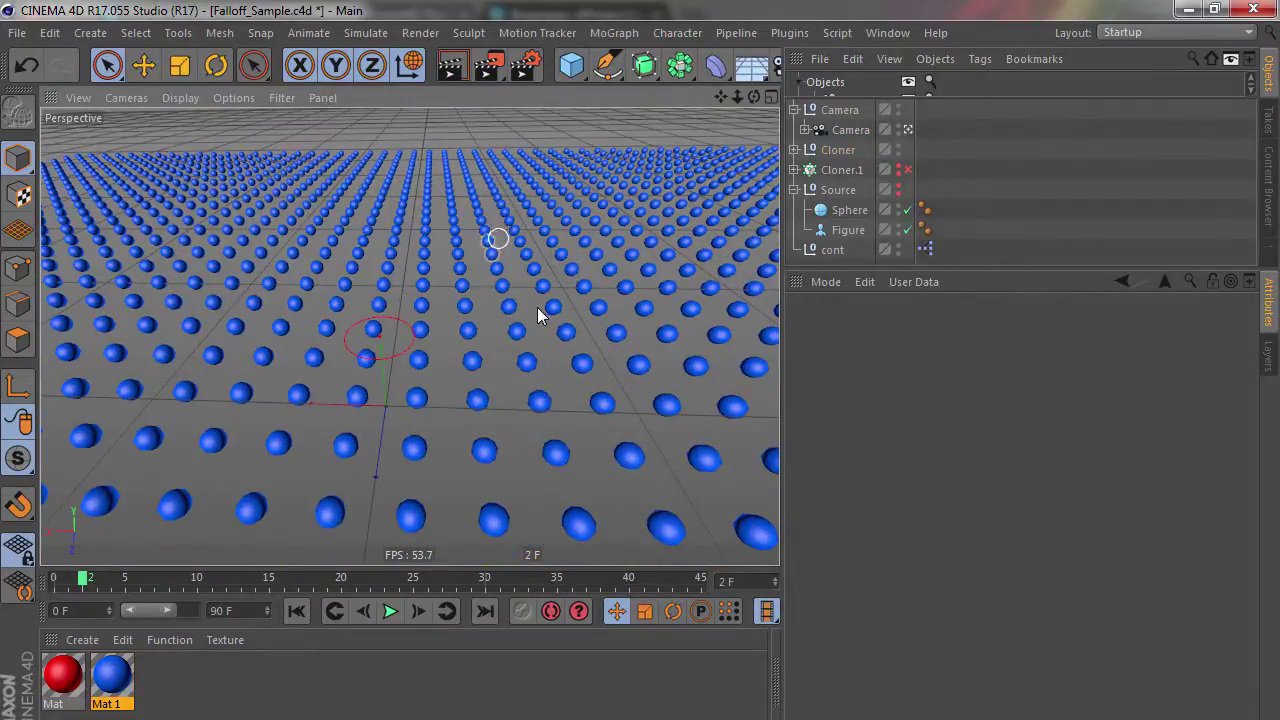
pyautogui.moveTo(537, 307)
pyautogui.keyDown('alt'); pyautogui.mouseDown()
pyautogui.moveTo(366, 277)
pyautogui.moveTo(399, 345)
pyautogui.mouseUp(); pyautogui.keyUp('alt')
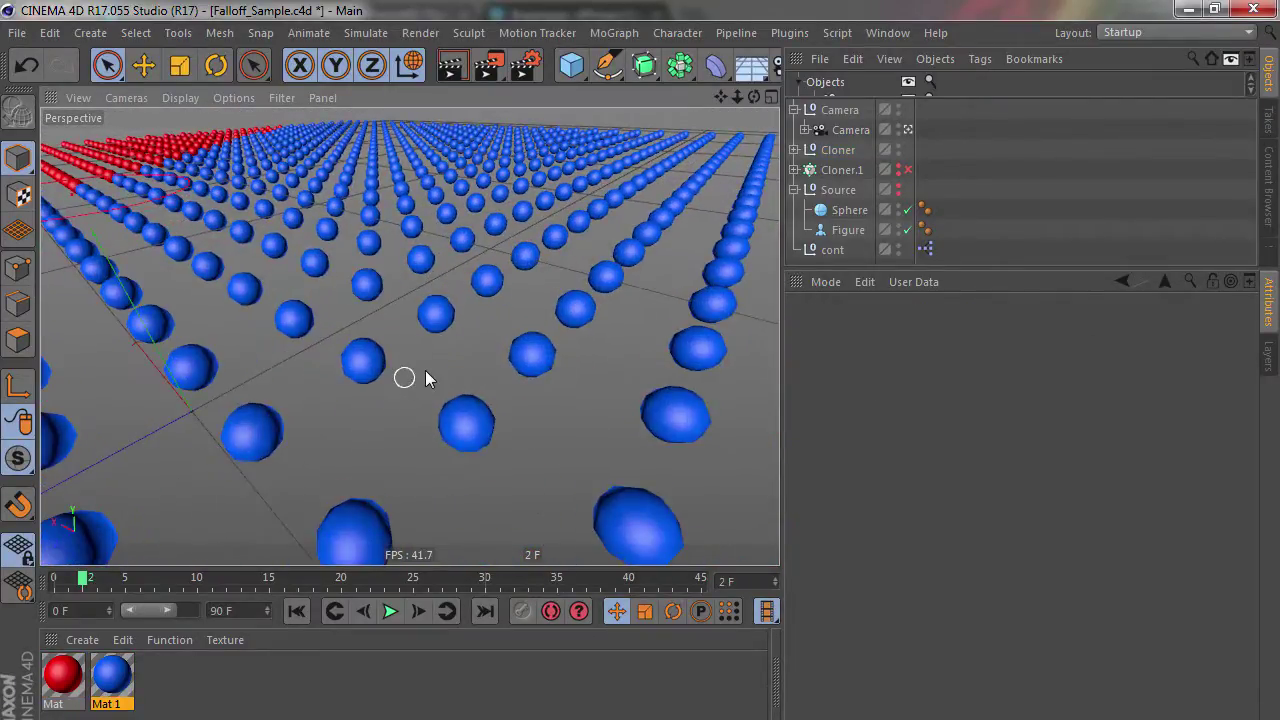
pyautogui.moveTo(460, 372)
pyautogui.keyDown('alt'); pyautogui.mouseDown()
pyautogui.moveTo(519, 290)
pyautogui.moveTo(449, 306)
pyautogui.moveTo(409, 337)
pyautogui.moveTo(455, 335)
pyautogui.moveTo(528, 249)
pyautogui.mouseUp(); pyautogui.keyUp('alt')
pyautogui.scroll(-3, 490, 295)
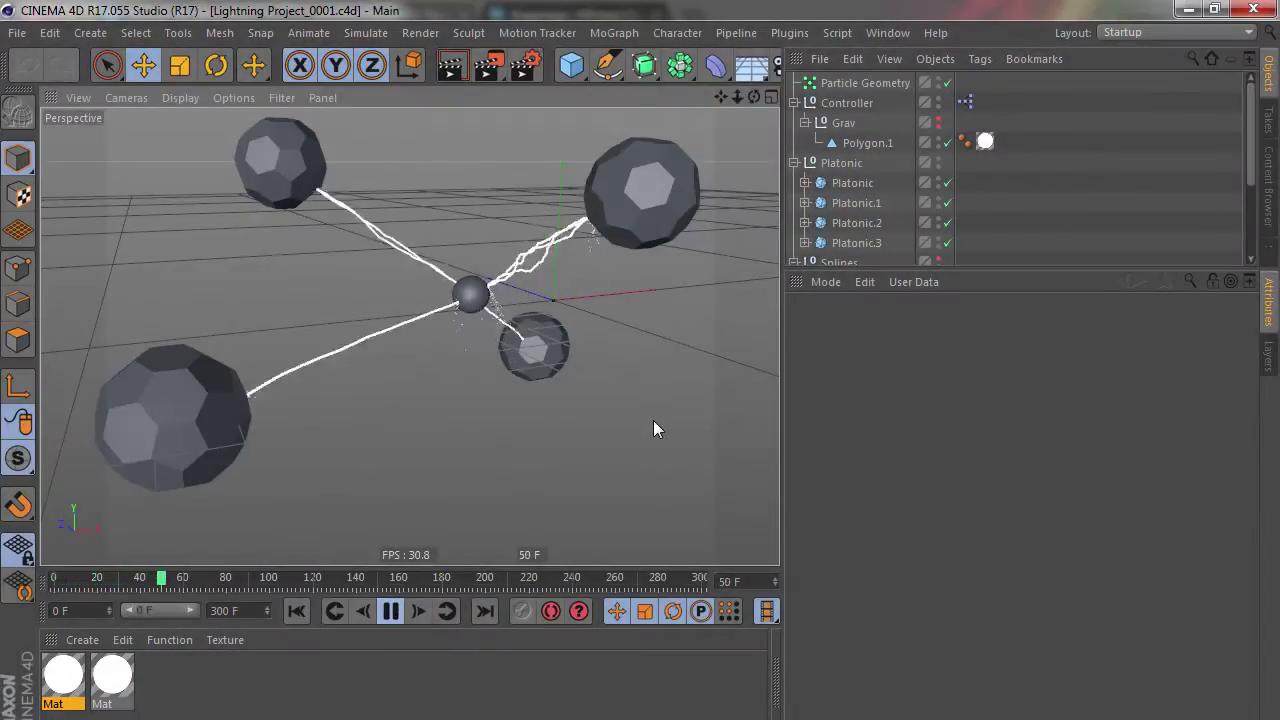
pyautogui.hotkey('ctrl', 'Tab')
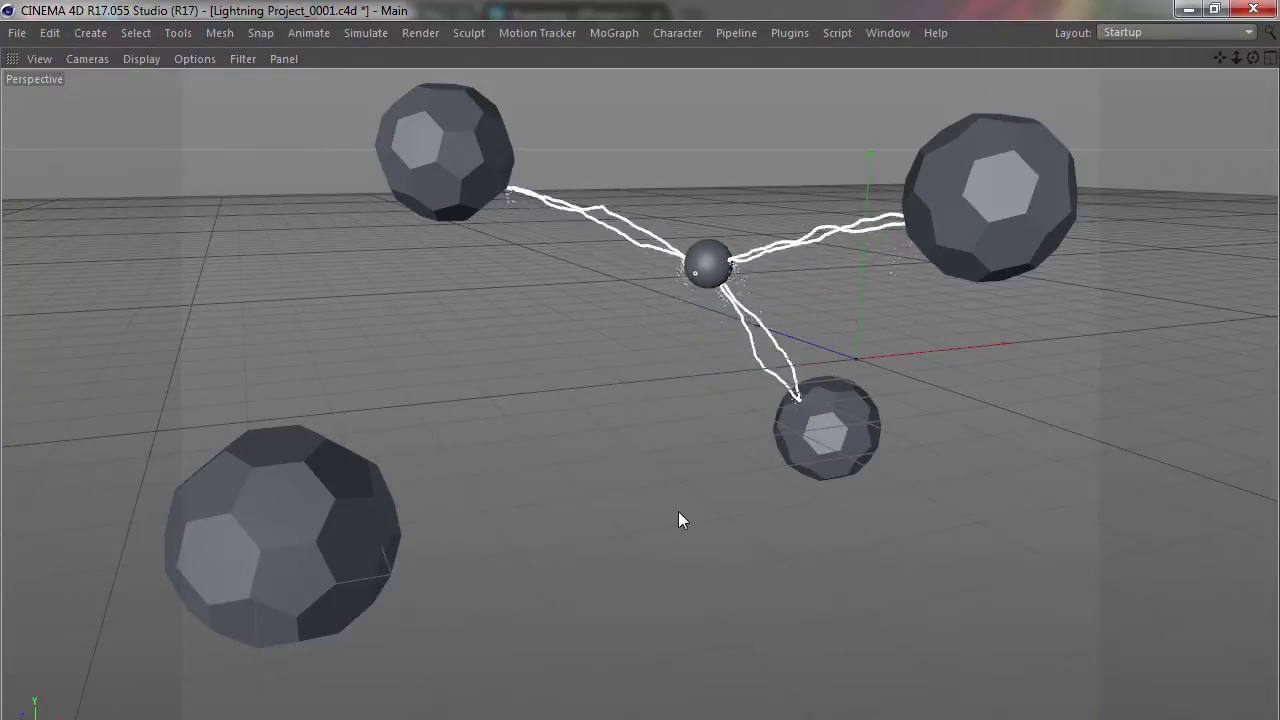
pyautogui.hotkey('ctrl', 'Tab')
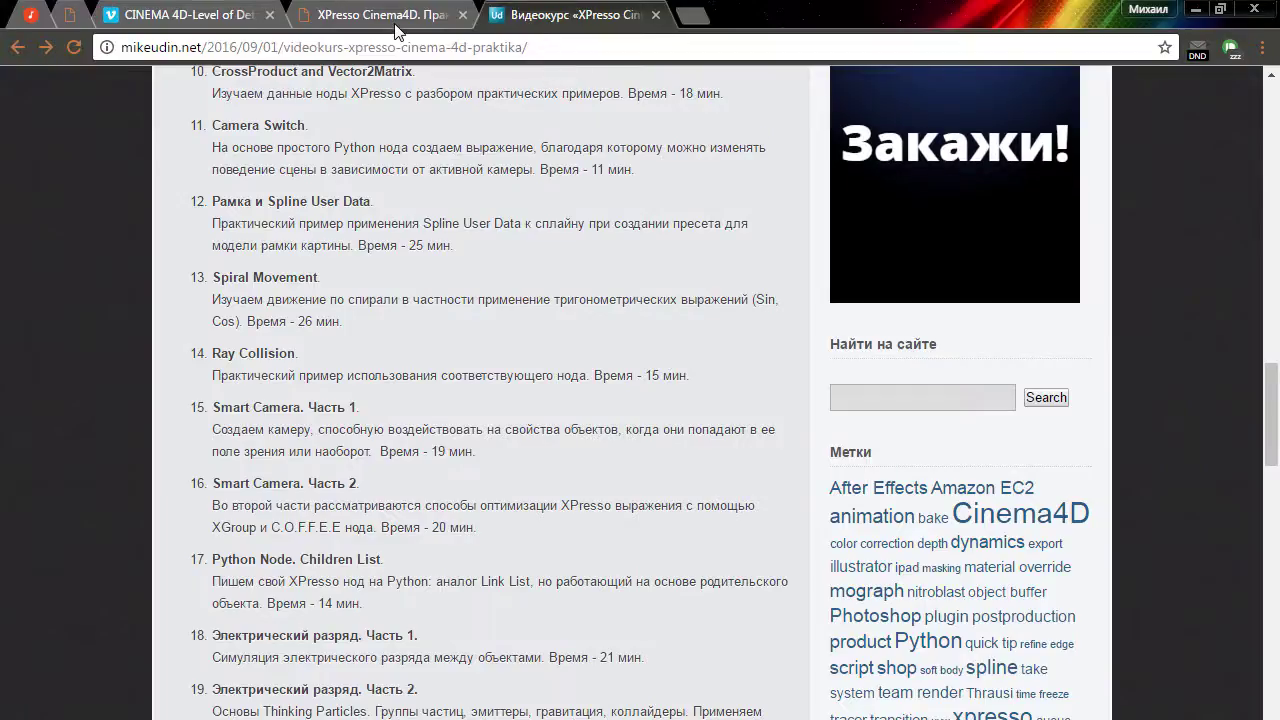
# - Scroll up to the top of the mikeudin.net course page and its introduction
pyautogui.scroll(2, 588, 345)
pyautogui.scroll(4, 588, 348)
pyautogui.scroll(2, 587, 344)
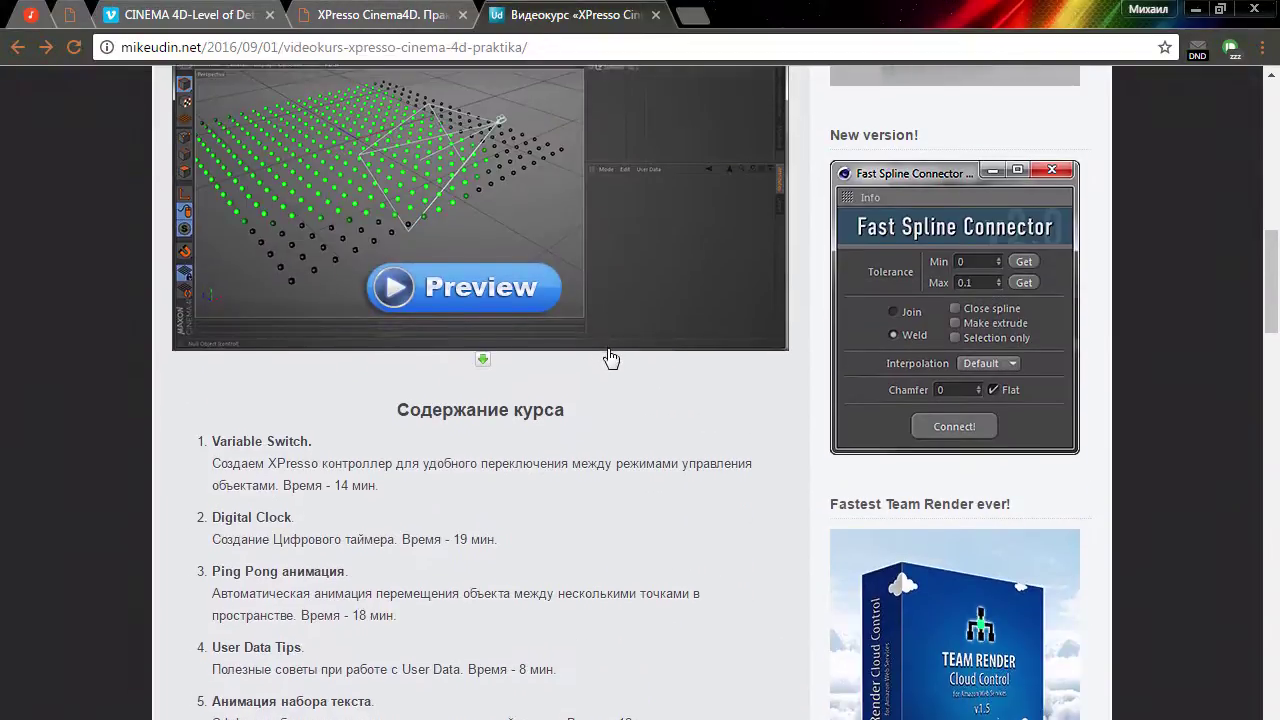
pyautogui.scroll(2, 608, 358)
pyautogui.scroll(3, 620, 352)
pyautogui.scroll(3, 624, 350)
pyautogui.scroll(1, 555, 349)
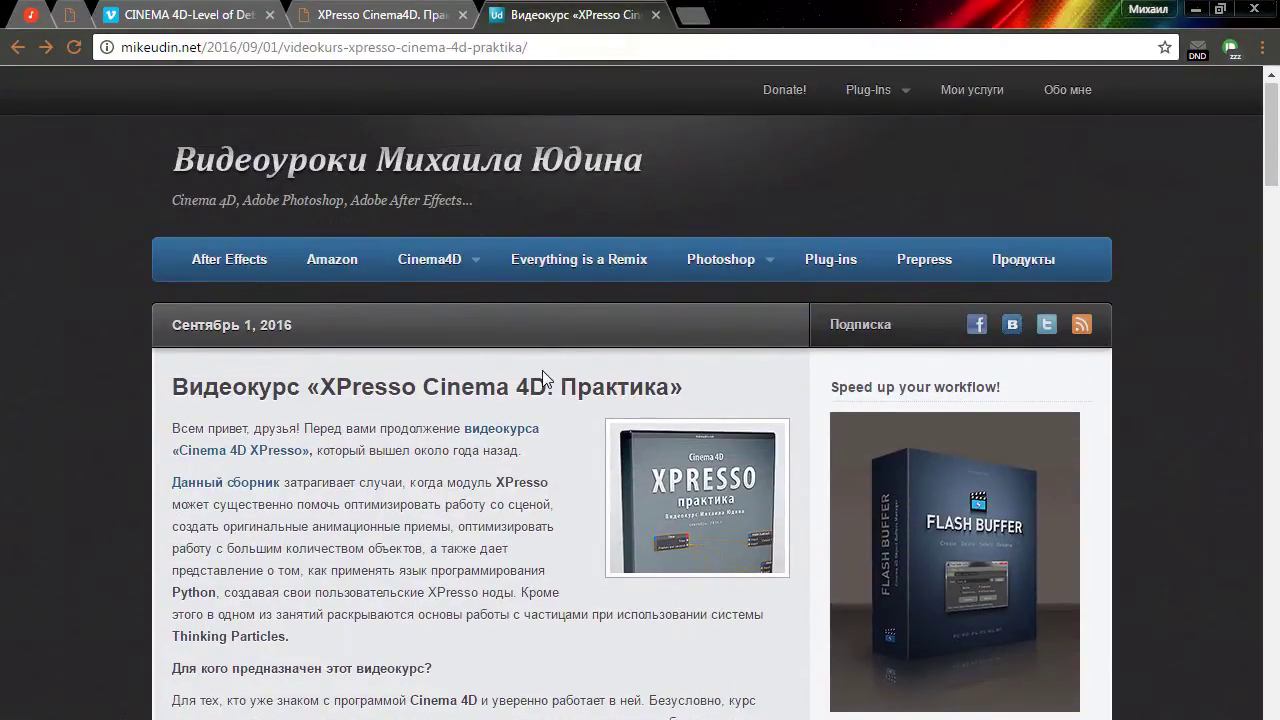
pyautogui.scroll(-1, 1122, 408)
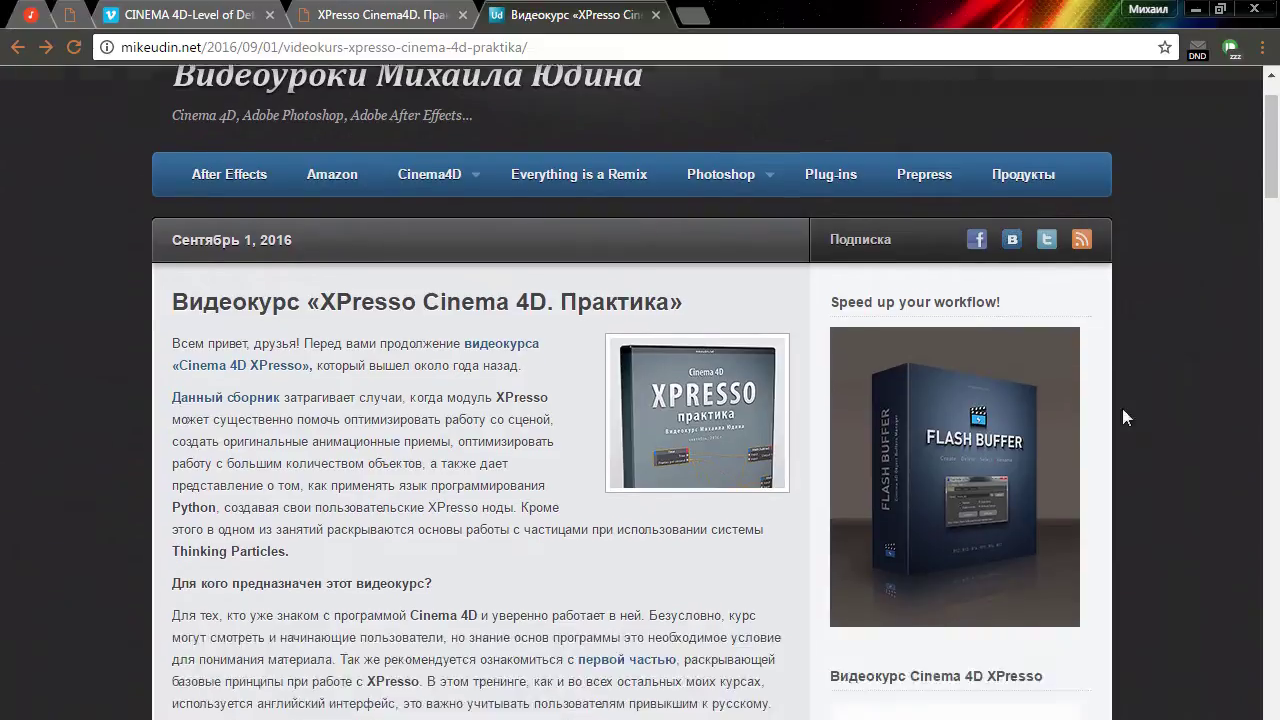
pyautogui.scroll(-1, 1146, 406)
pyautogui.scroll(1, 1147, 406)
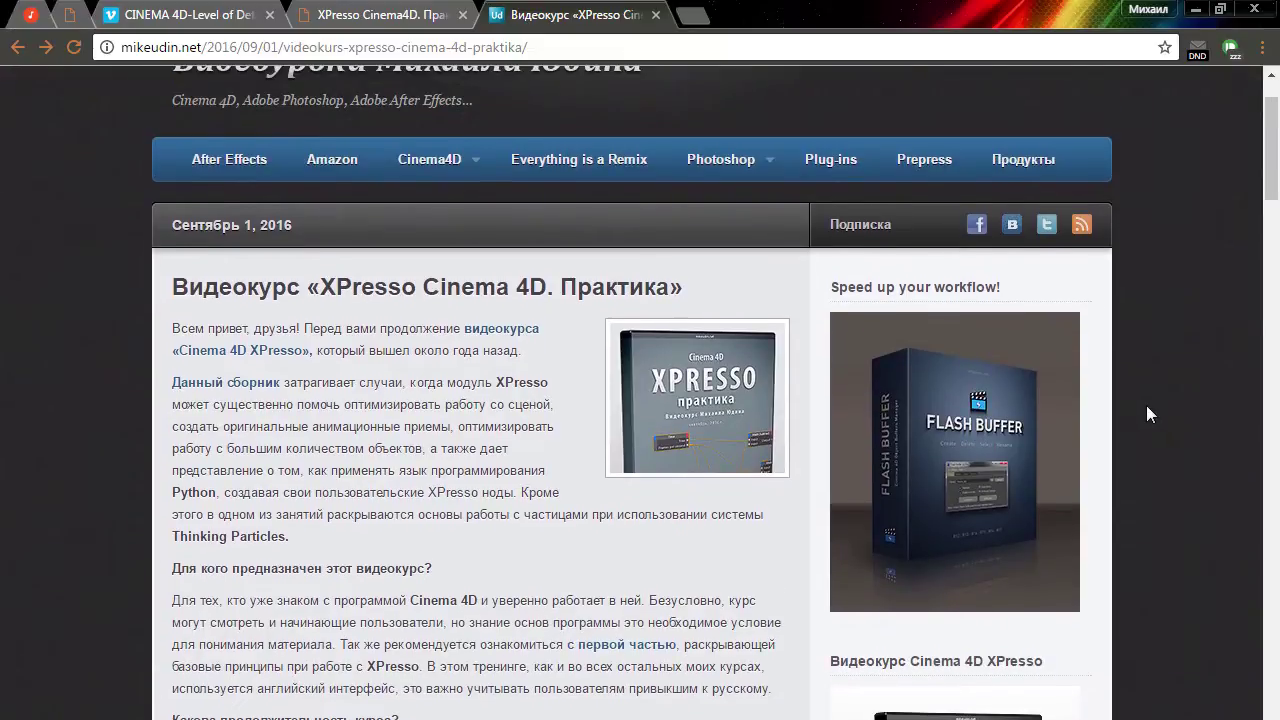
pyautogui.scroll(1, 1147, 412)
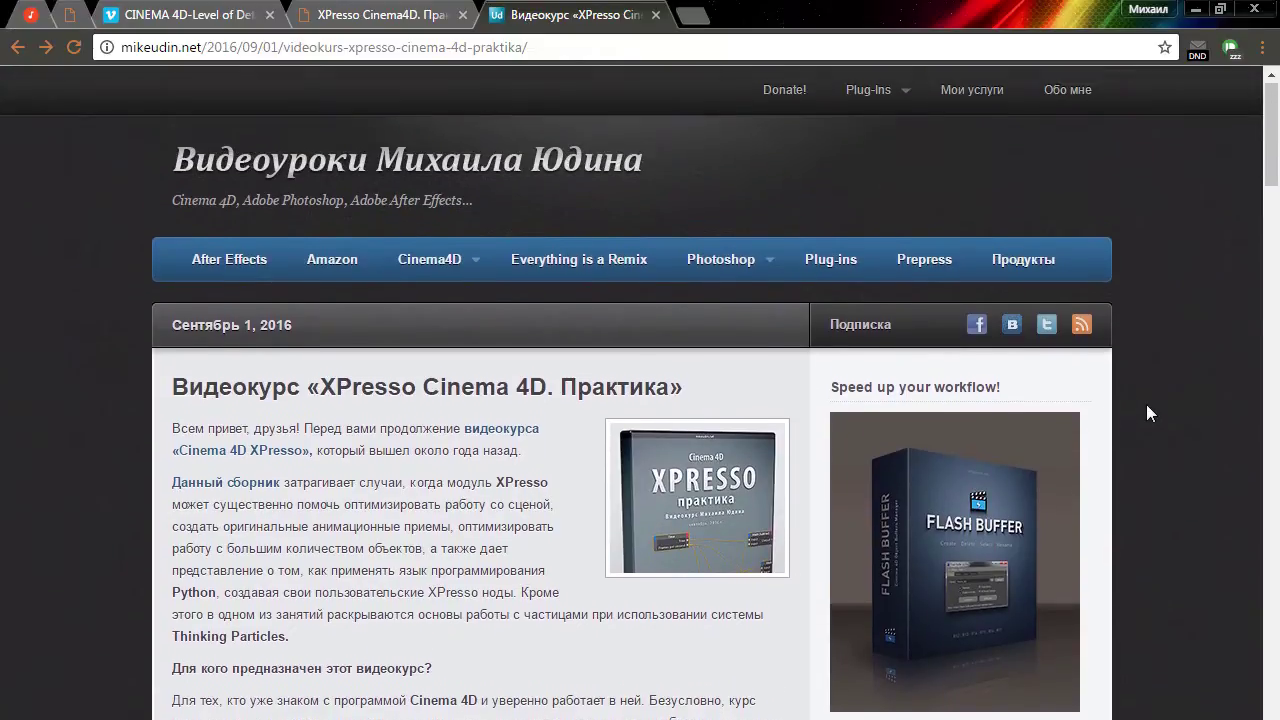